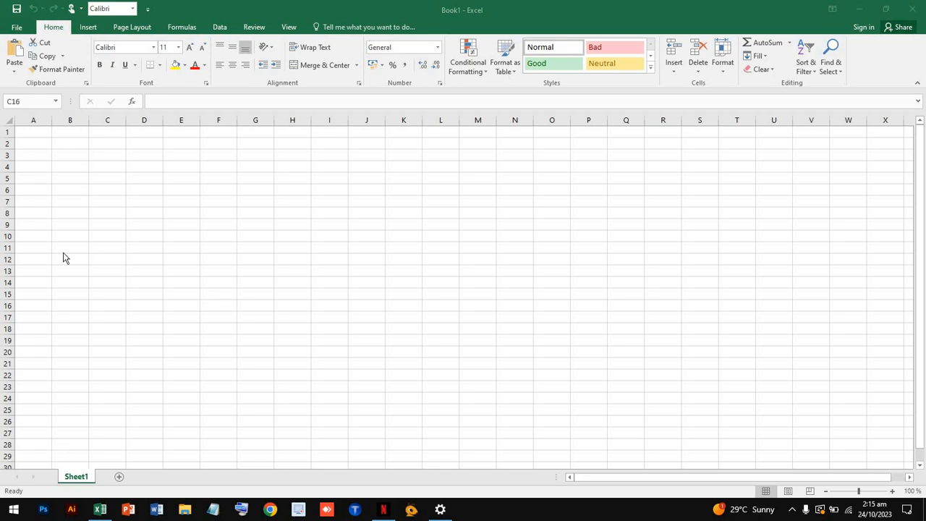
pyautogui.click(19, 30)
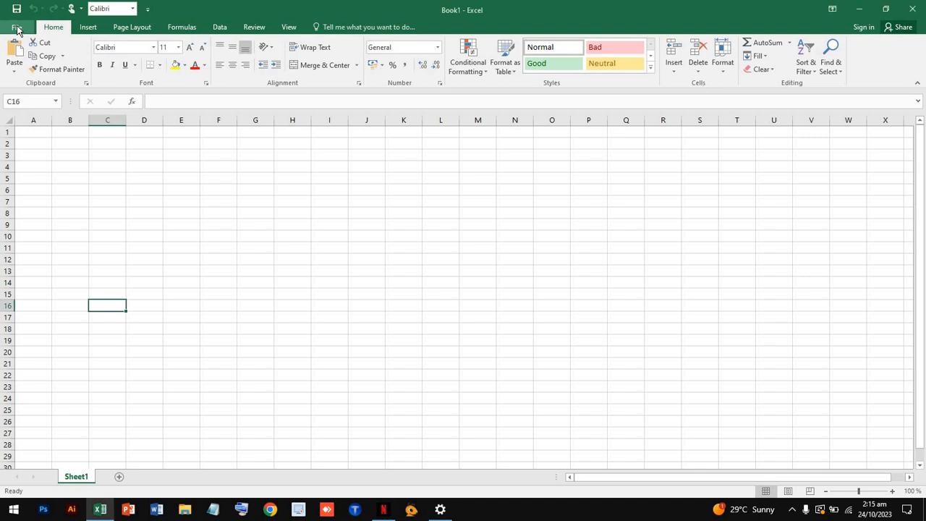
pyautogui.click(18, 30)
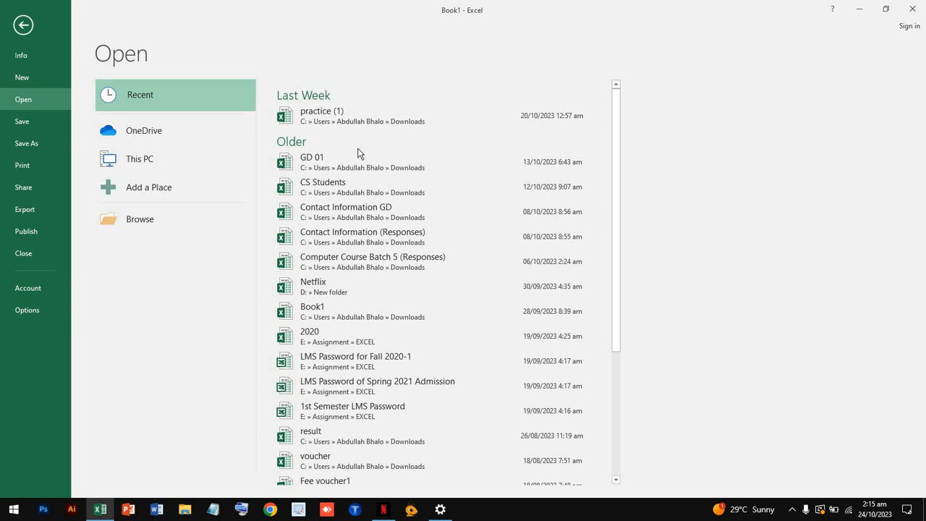
pyautogui.click(361, 121)
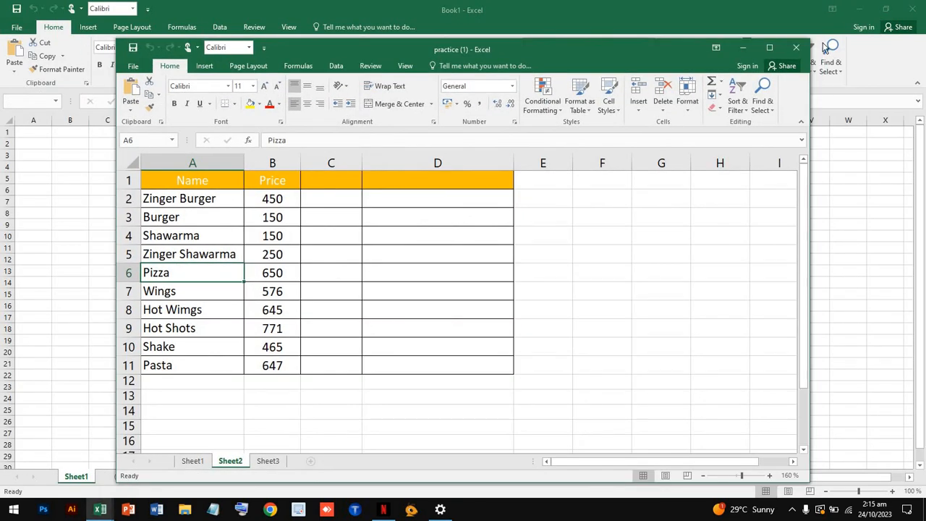
pyautogui.click(771, 48)
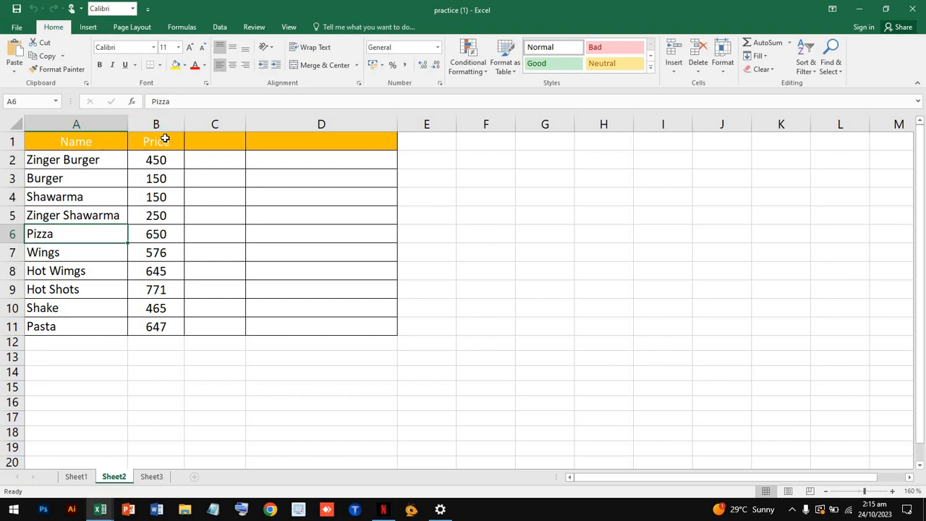
pyautogui.moveTo(166, 140); pyautogui.dragTo(159, 324)
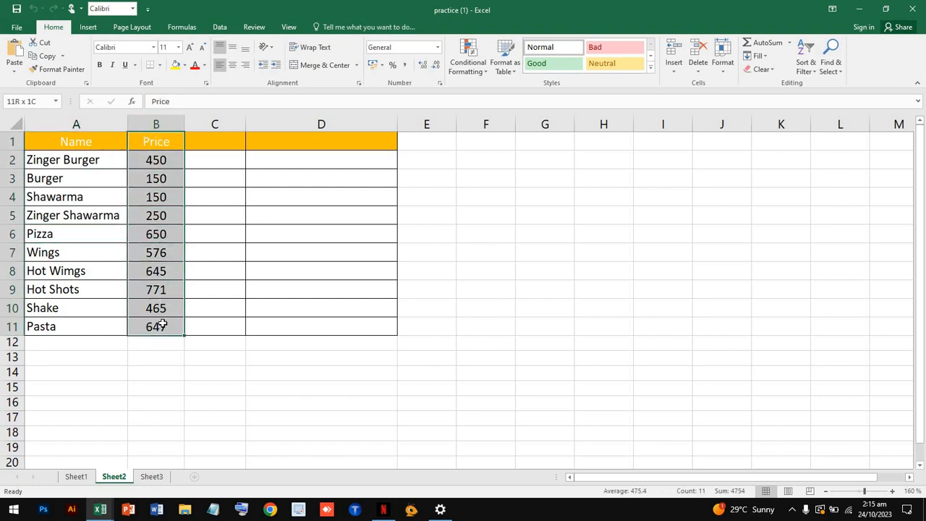
pyautogui.click(68, 159)
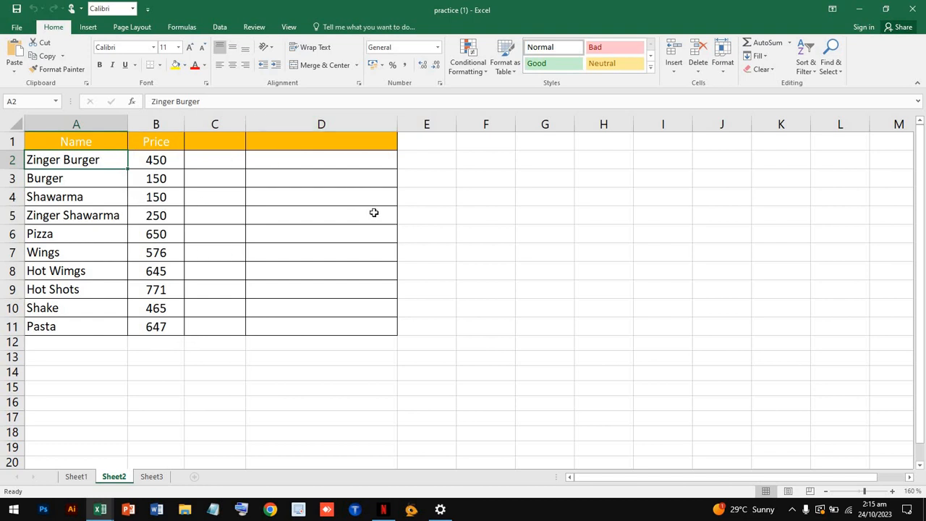
pyautogui.click(469, 72)
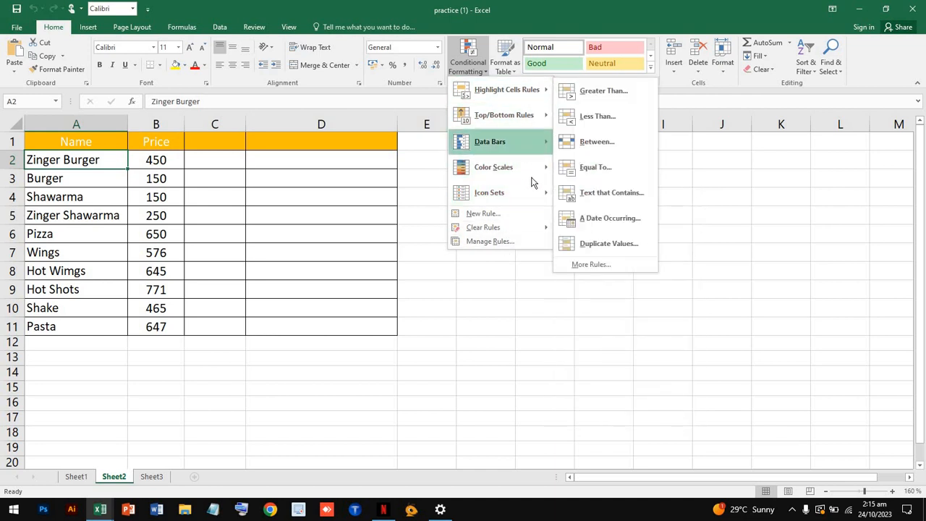
pyautogui.click(381, 260)
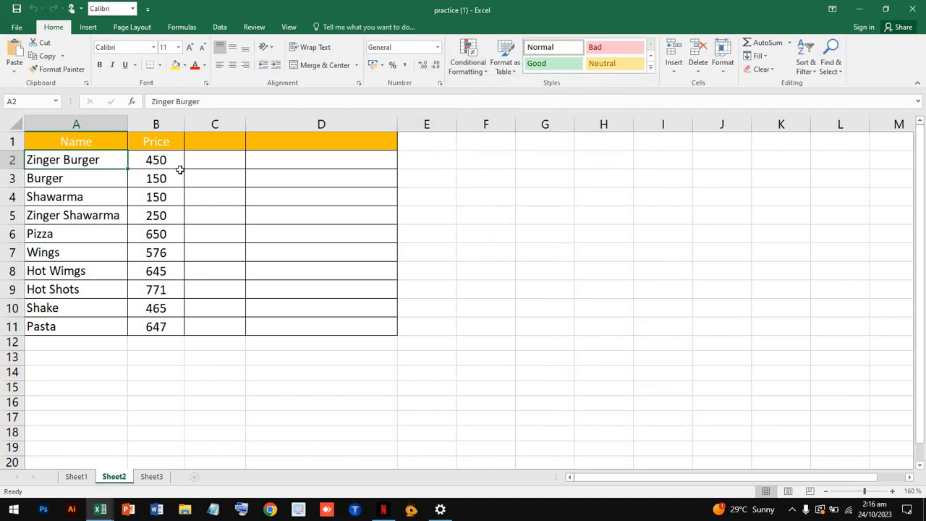
pyautogui.click(165, 143)
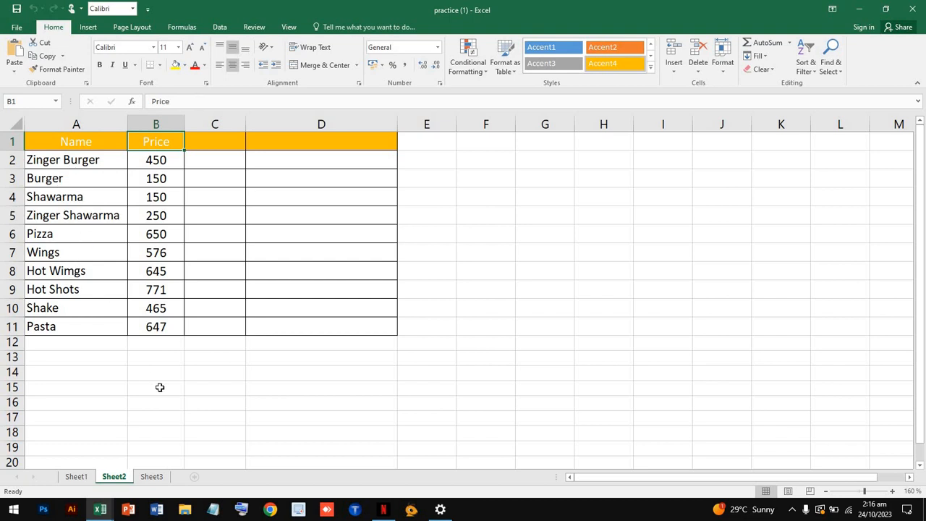
pyautogui.click(912, 8)
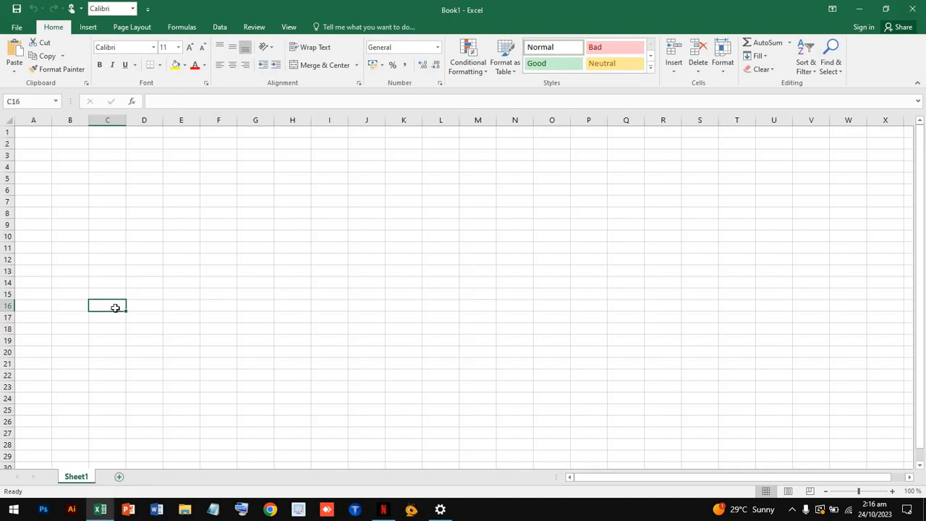
# Step: Open the recent workbook practice (1), switch to Sheet3 and maximize the workbook window
pyautogui.click(17, 29)
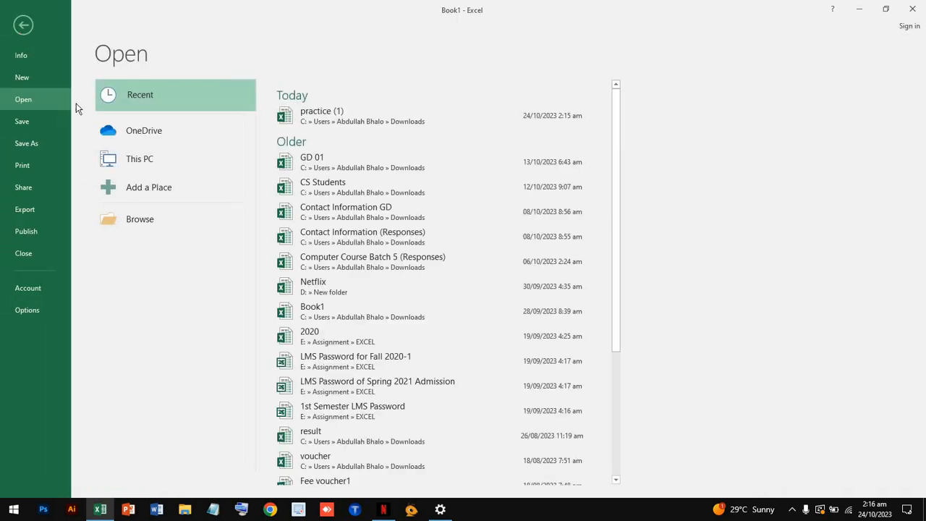
pyautogui.click(397, 123)
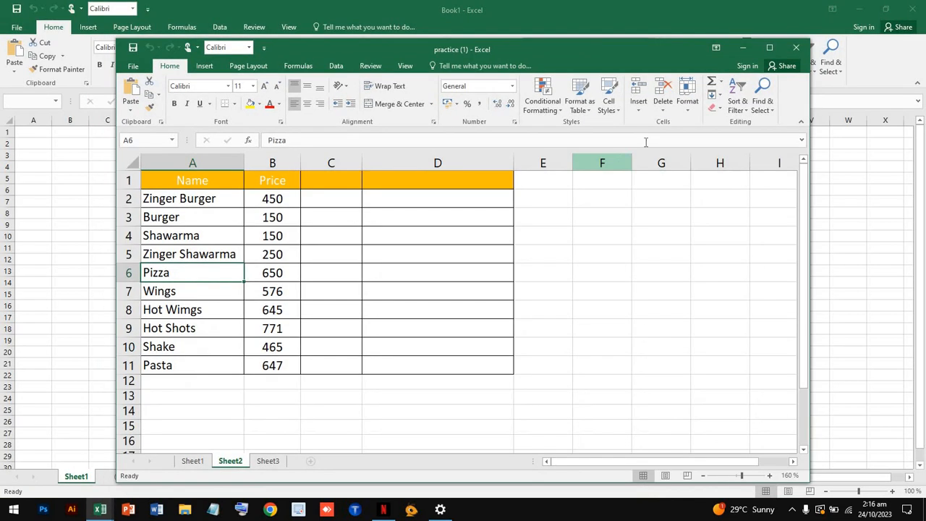
pyautogui.click(276, 462)
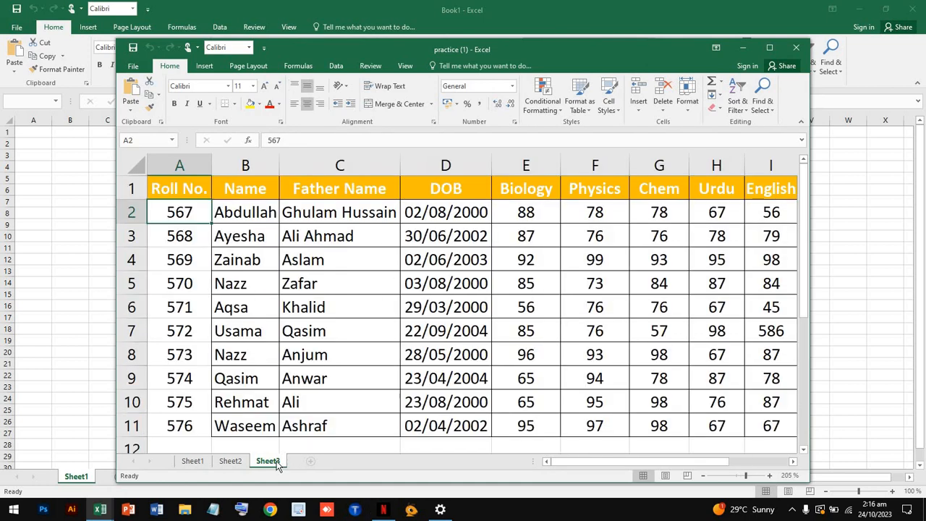
pyautogui.click(770, 48)
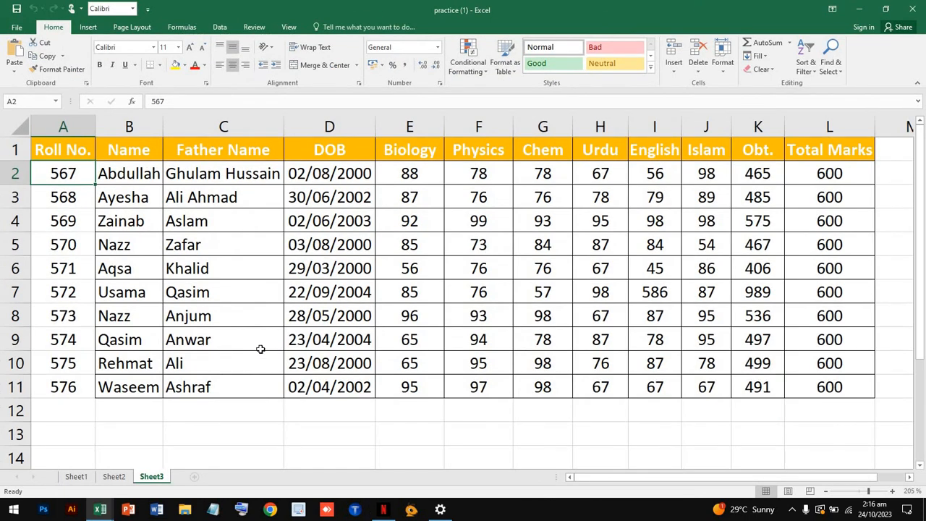
# Step: Examine the student marks table on Sheet3, including the formula in the obtained marks column and the area below the last record
pyautogui.scroll(-2, 260, 349)
pyautogui.scroll(-1, 261, 349)
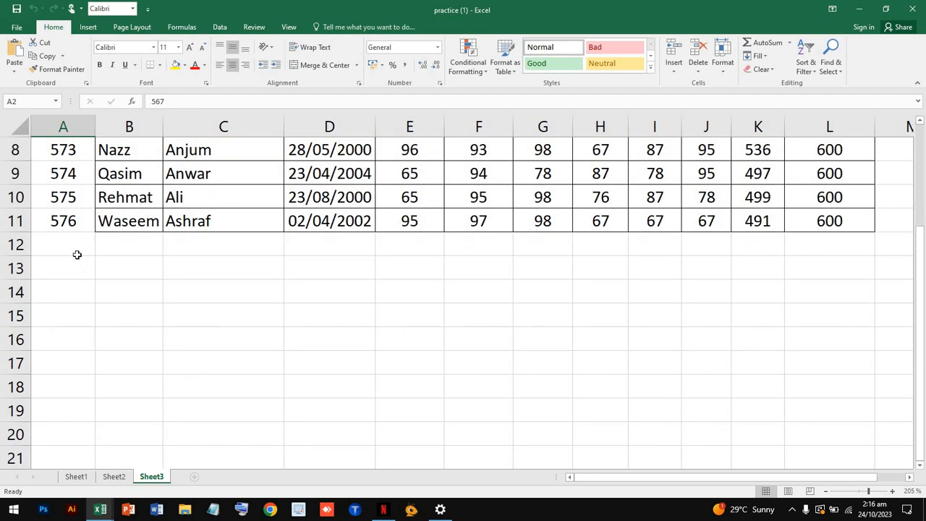
pyautogui.click(77, 253)
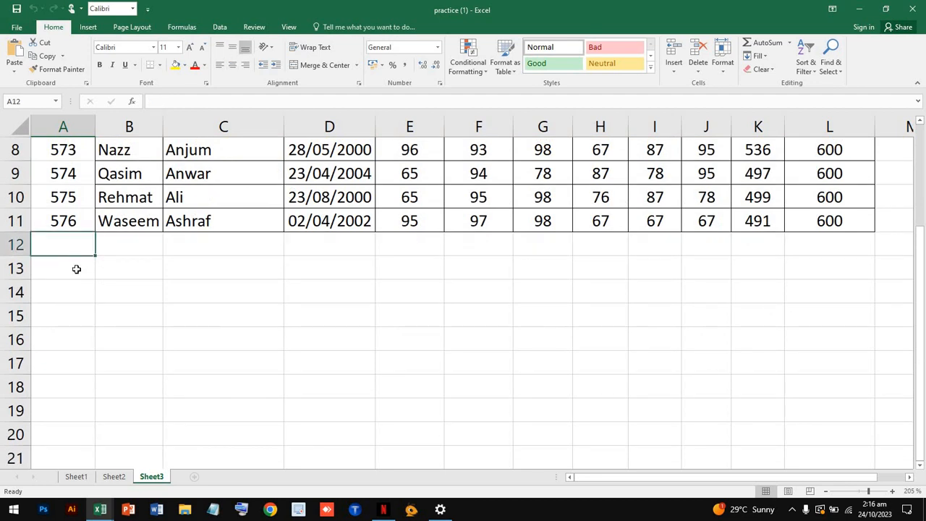
pyautogui.click(76, 268)
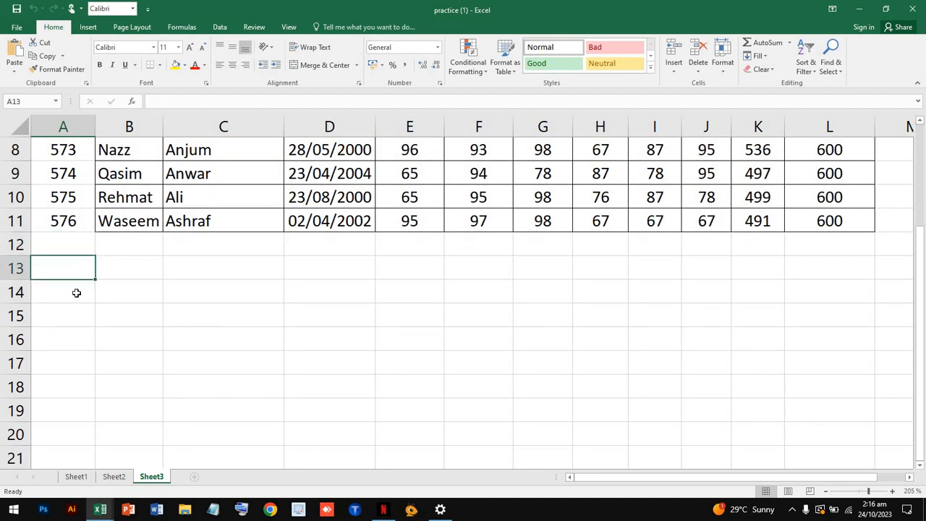
pyautogui.click(123, 248)
pyautogui.click(208, 242)
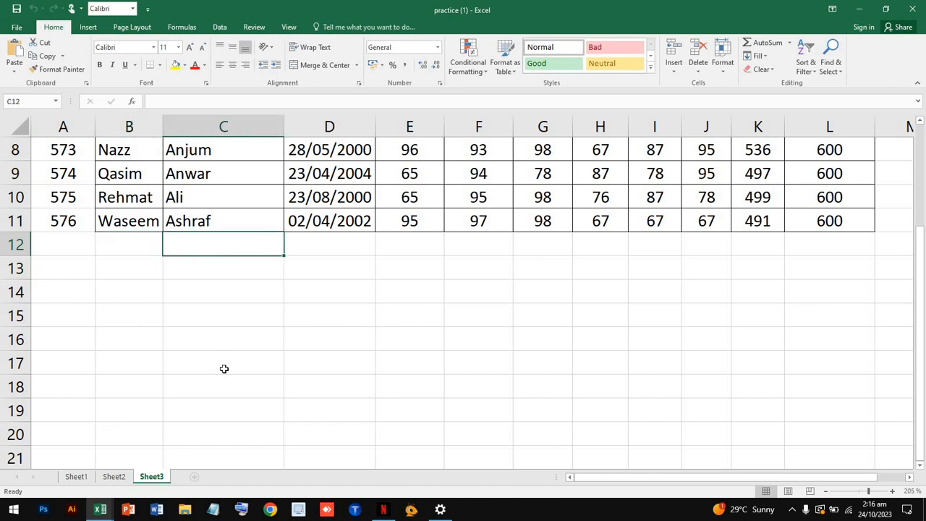
pyautogui.scroll(3, 225, 331)
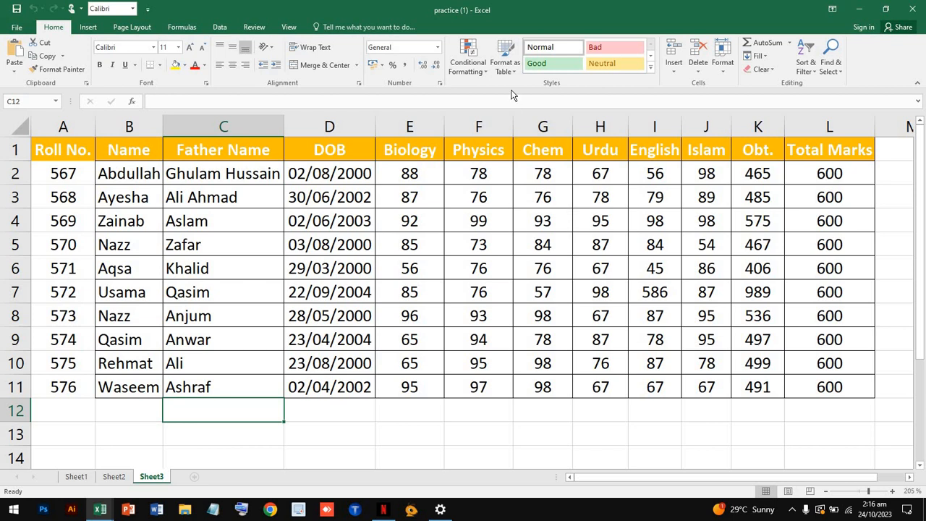
pyautogui.click(749, 174)
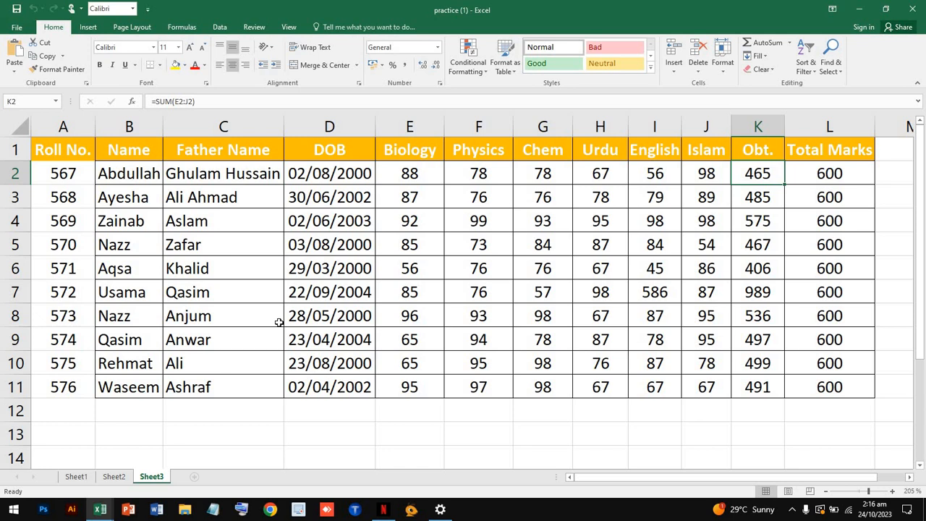
pyautogui.click(223, 311)
pyautogui.click(113, 315)
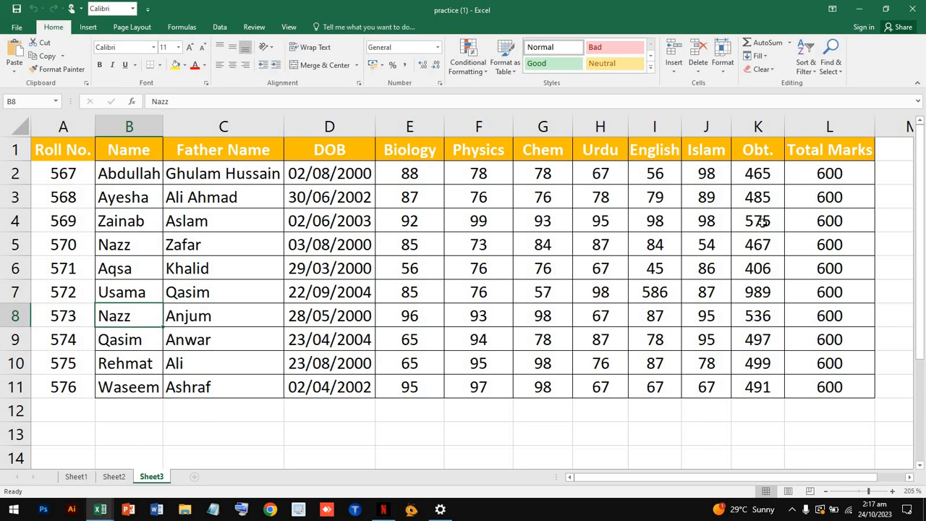
pyautogui.scroll(-2, 764, 223)
pyautogui.scroll(2, 768, 200)
# Step: Correct the English mark in cell I7 to 56 after checking the row's sum formula
pyautogui.doubleClick(769, 297)
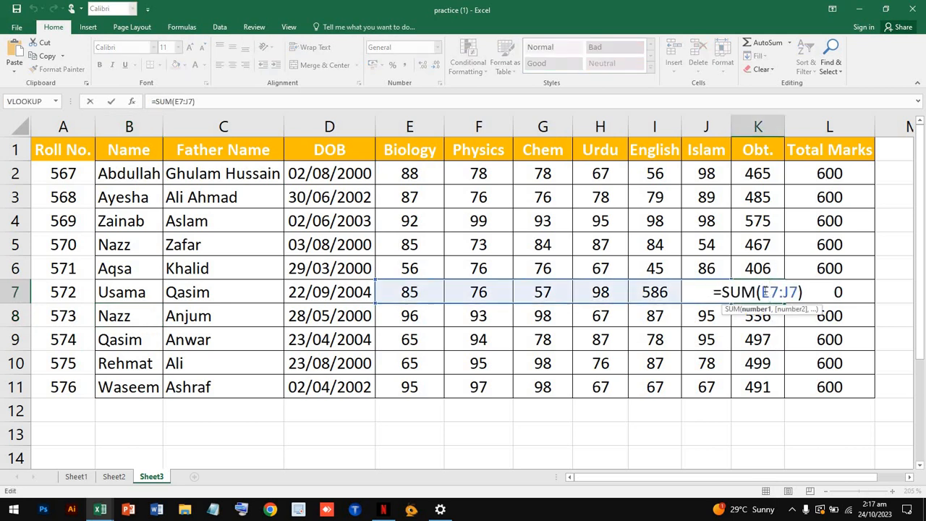
pyautogui.doubleClick(652, 292)
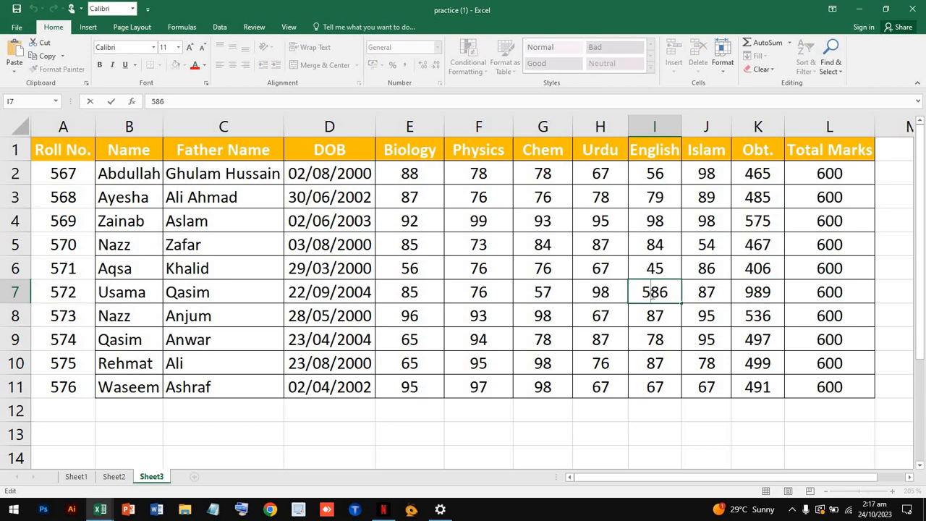
pyautogui.press('Delete')
pyautogui.click(708, 384)
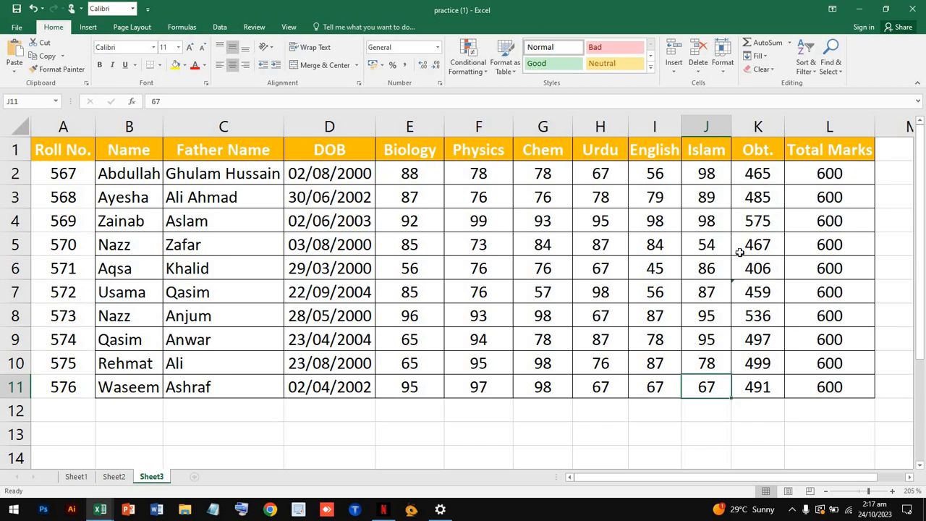
pyautogui.click(777, 218)
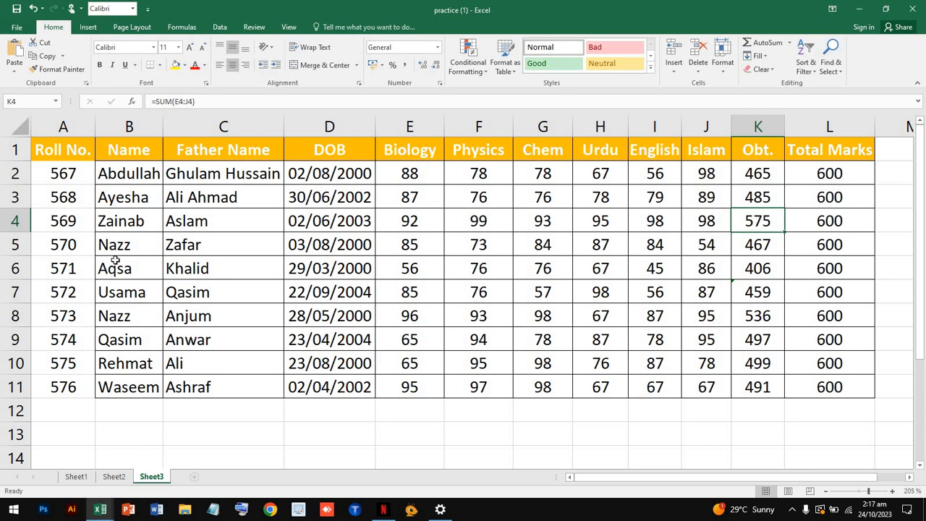
pyautogui.click(5, 221)
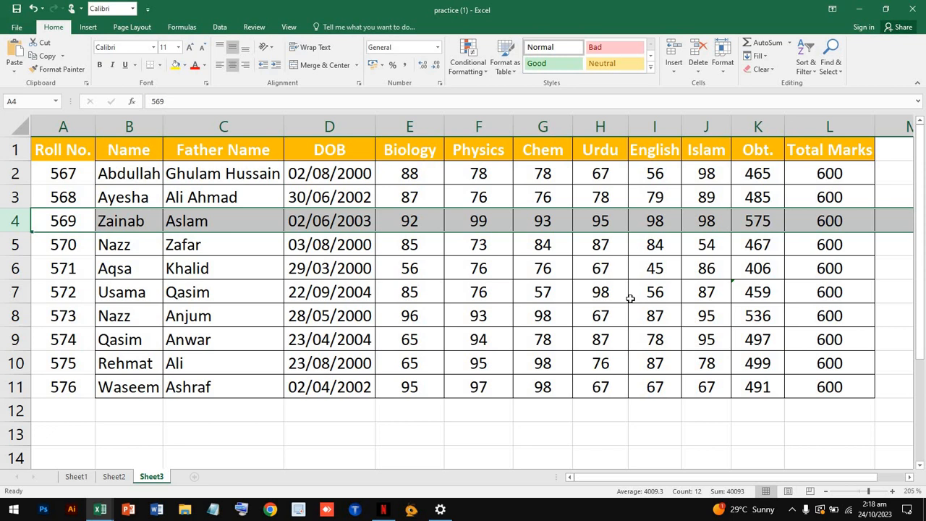
pyautogui.click(706, 320)
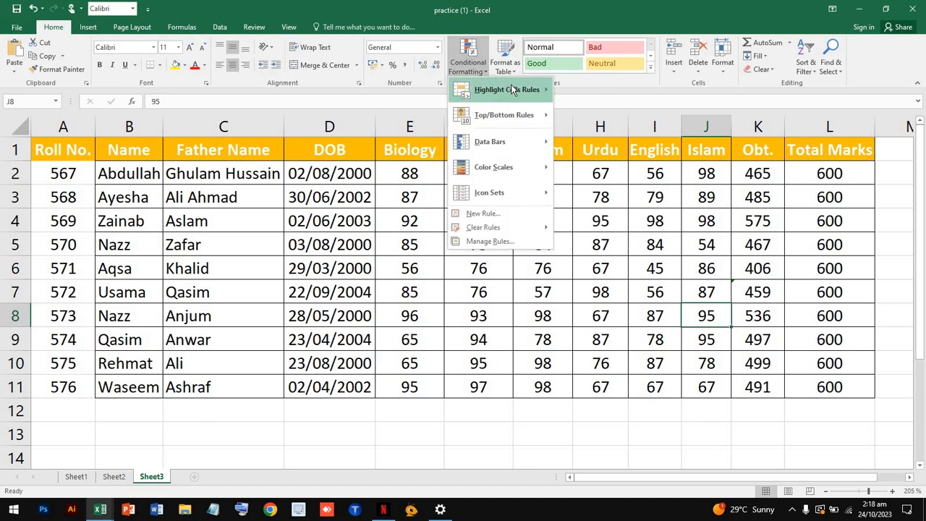
pyautogui.moveTo(512, 94)
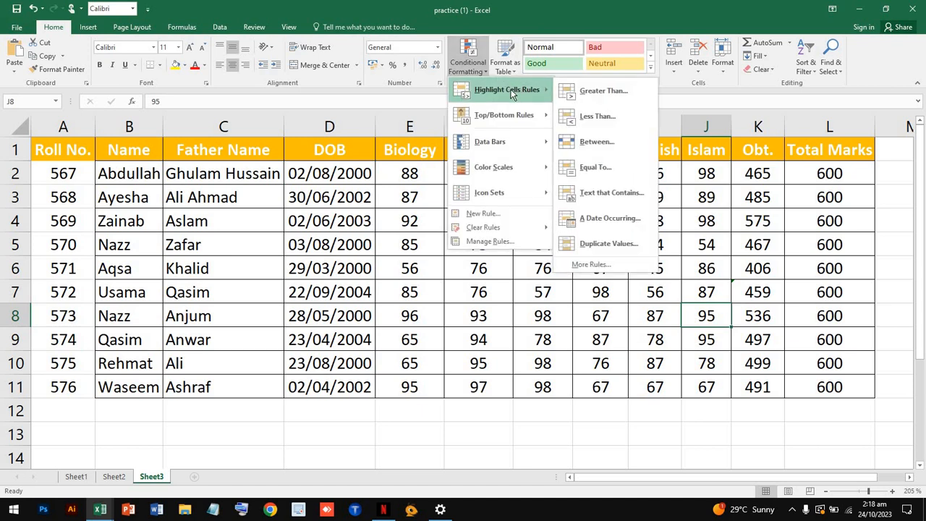
pyautogui.click(599, 92)
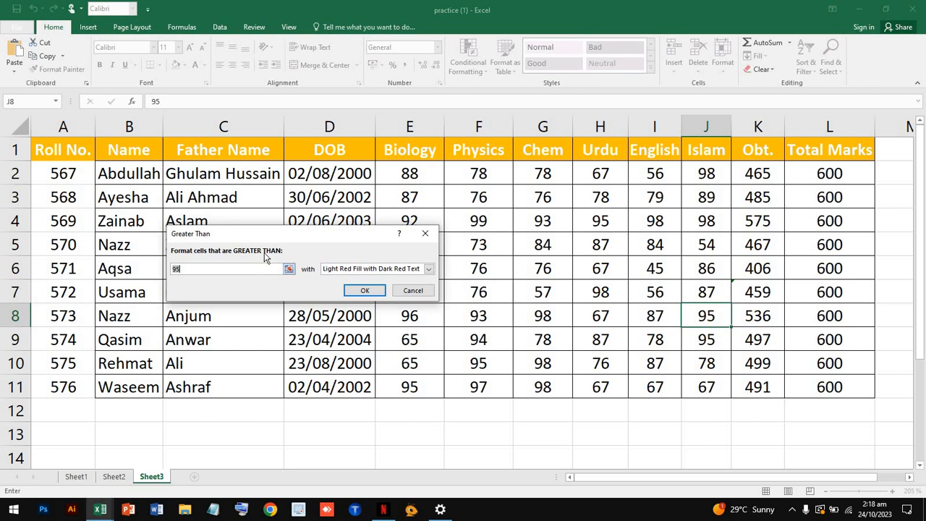
pyautogui.click(426, 233)
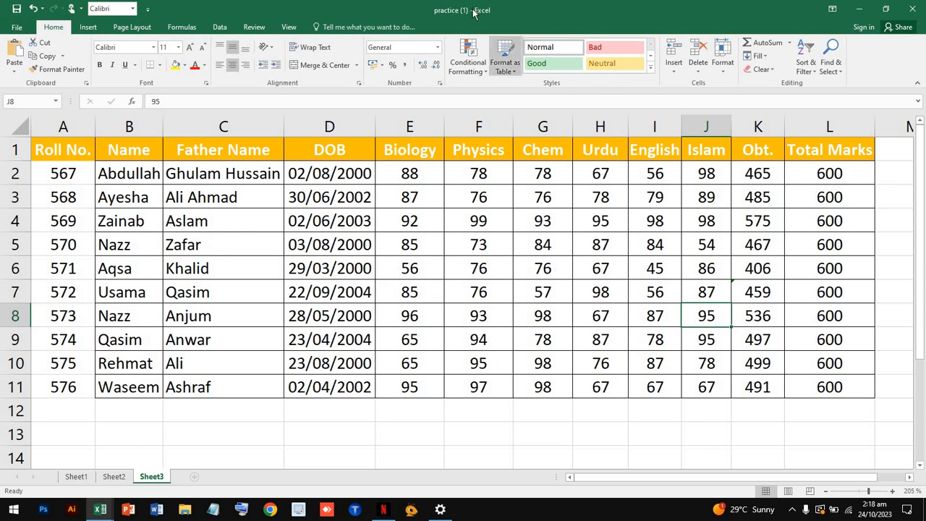
# Step: Try a Greater Than 500 highlight rule on cell J8 with Light Red Fill with Dark Red Text, without applying it
pyautogui.click(482, 75)
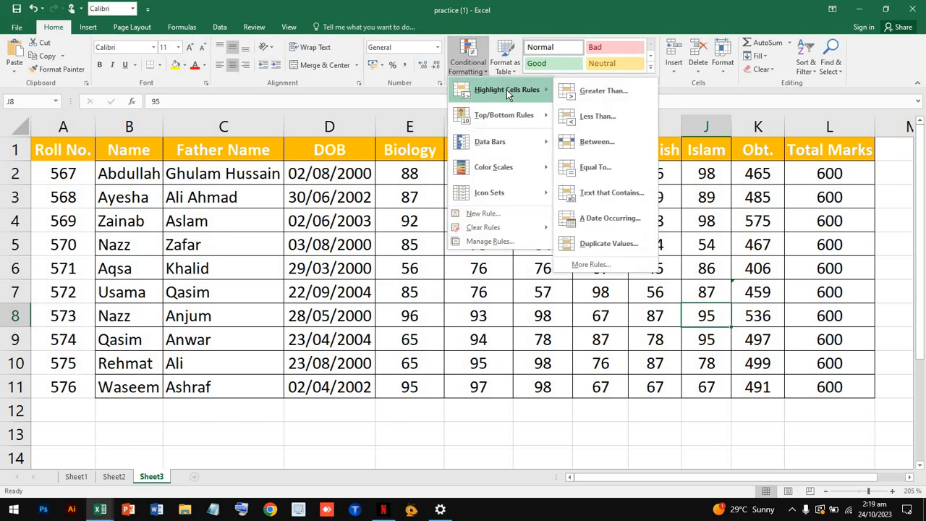
pyautogui.click(602, 91)
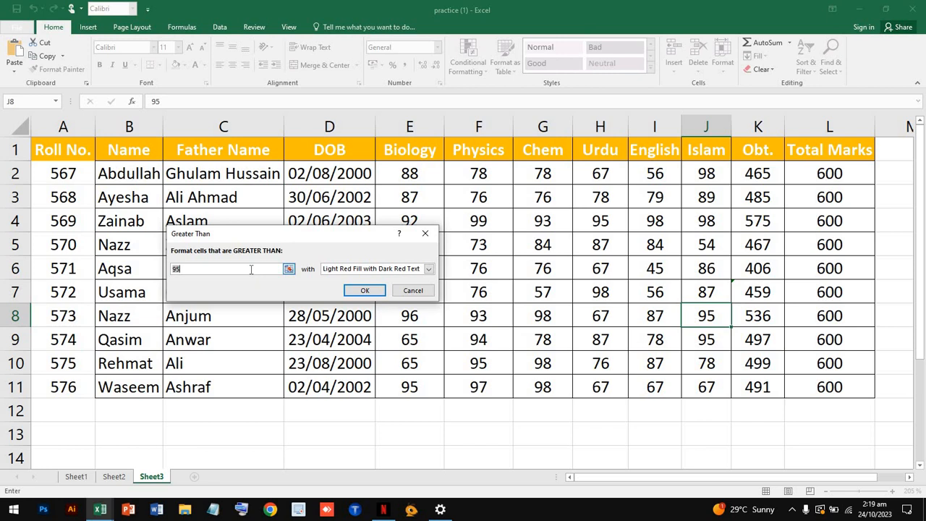
pyautogui.write('5')
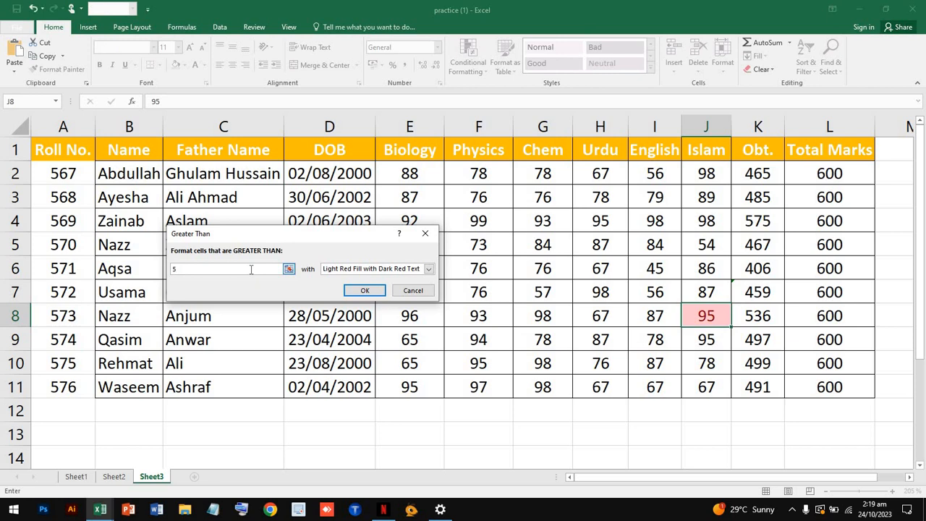
pyautogui.write('00')
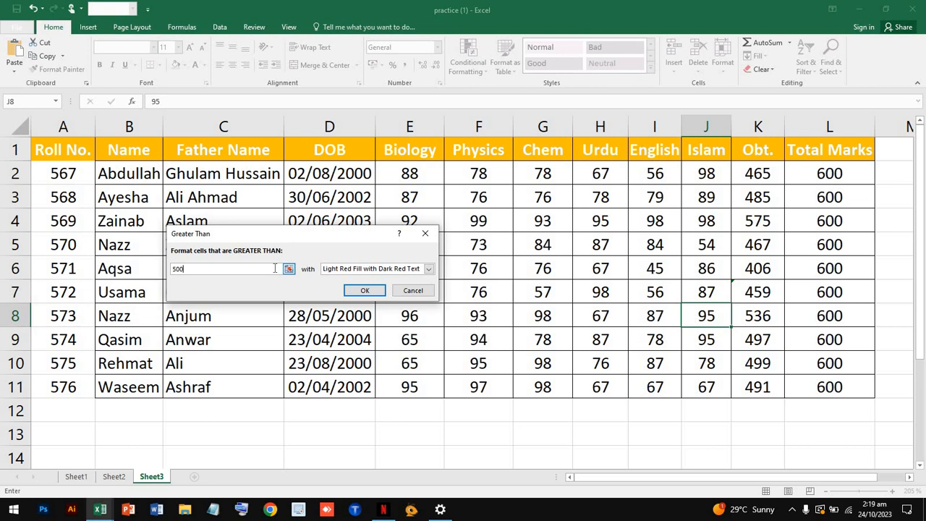
pyautogui.click(425, 233)
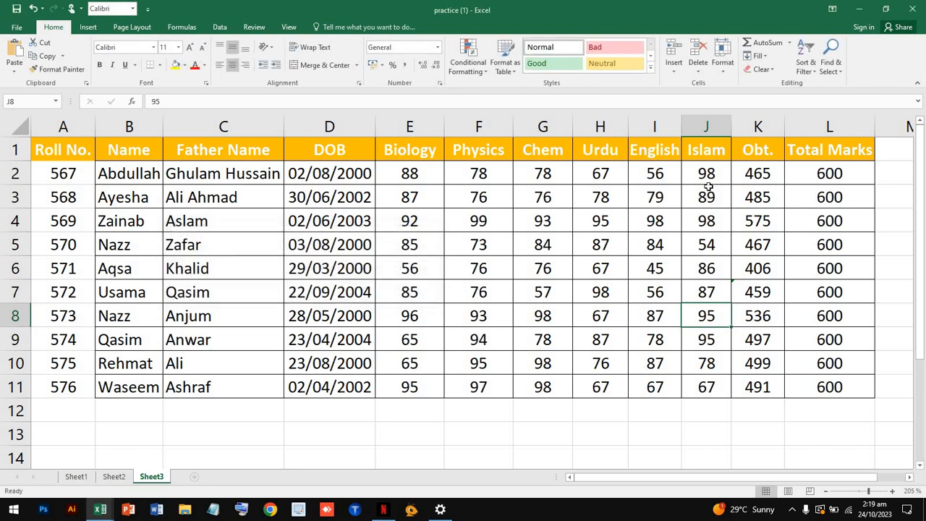
# Step: Set up a Greater Than highlight rule on the whole obtained marks column K with a threshold of 500
pyautogui.click(760, 127)
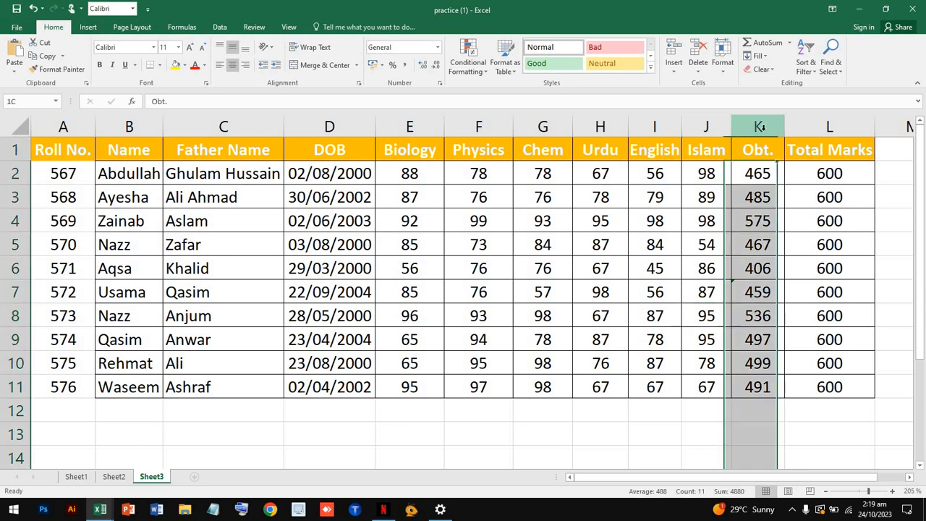
pyautogui.click(479, 69)
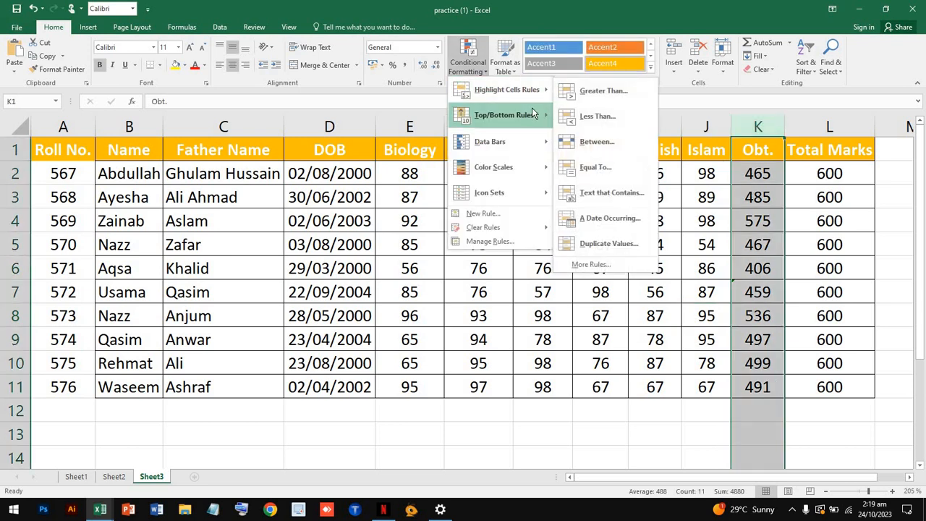
pyautogui.moveTo(506, 116)
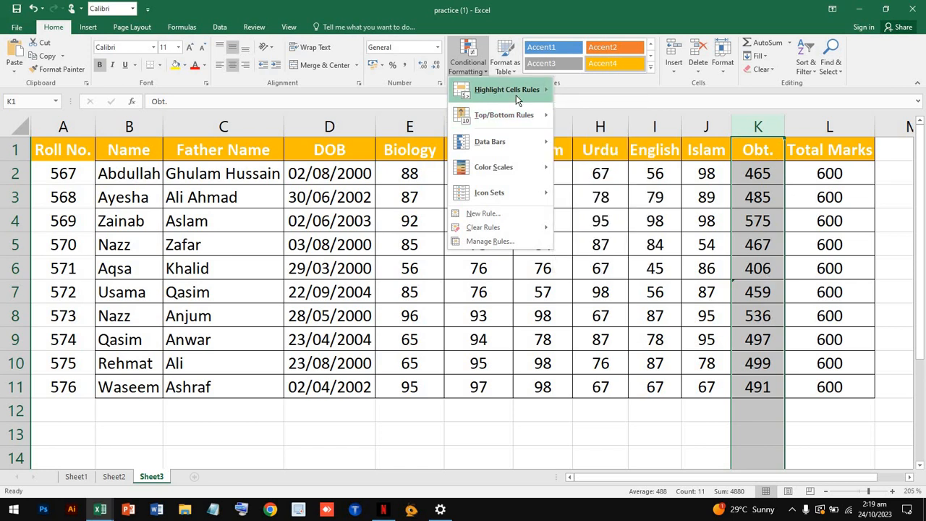
pyautogui.moveTo(517, 97)
pyautogui.click(597, 97)
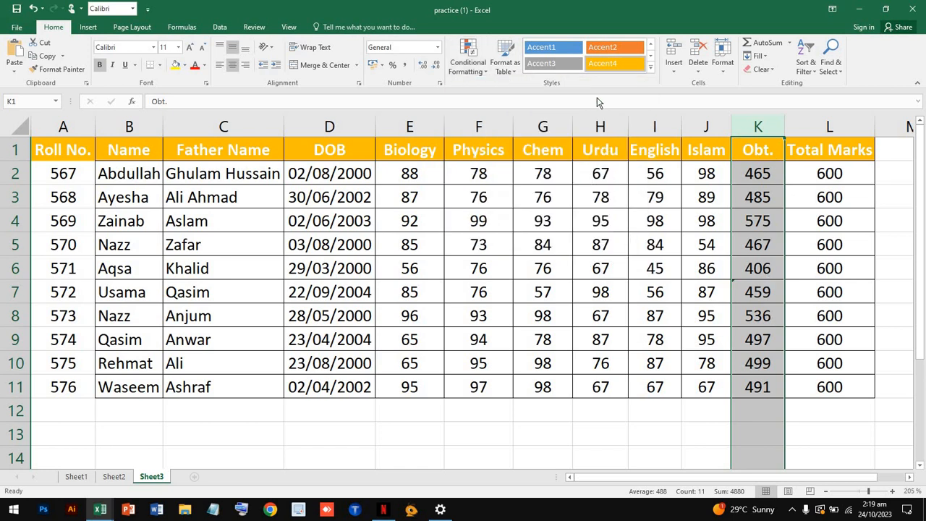
pyautogui.click(233, 271)
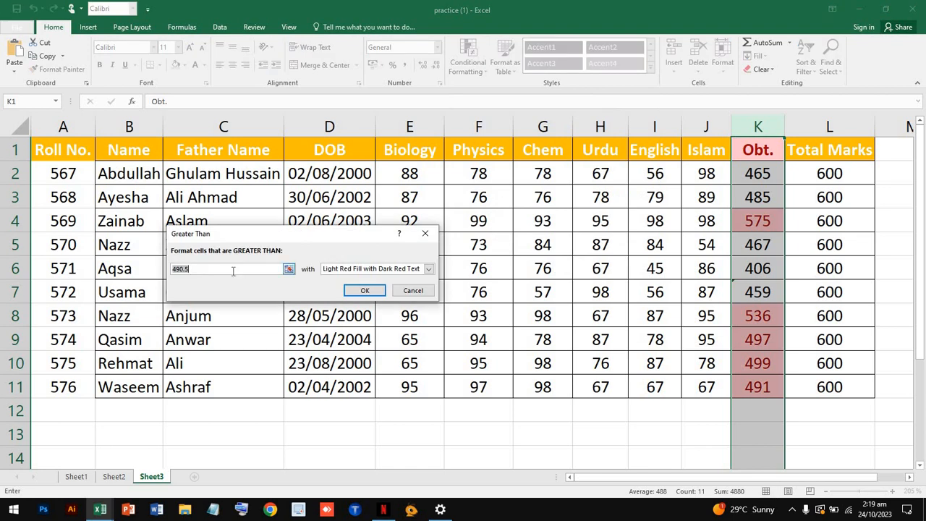
pyautogui.click(234, 270)
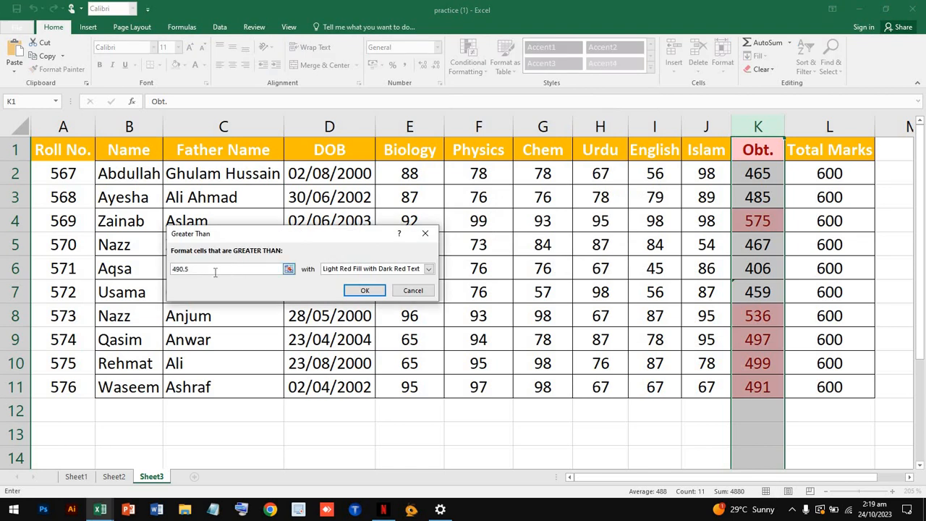
pyautogui.doubleClick(173, 270)
pyautogui.write('50')
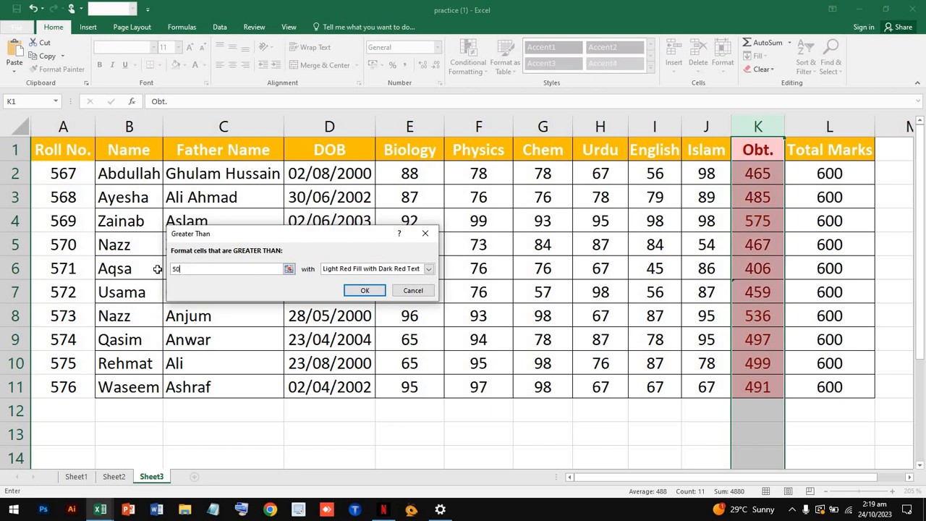
pyautogui.write('0')
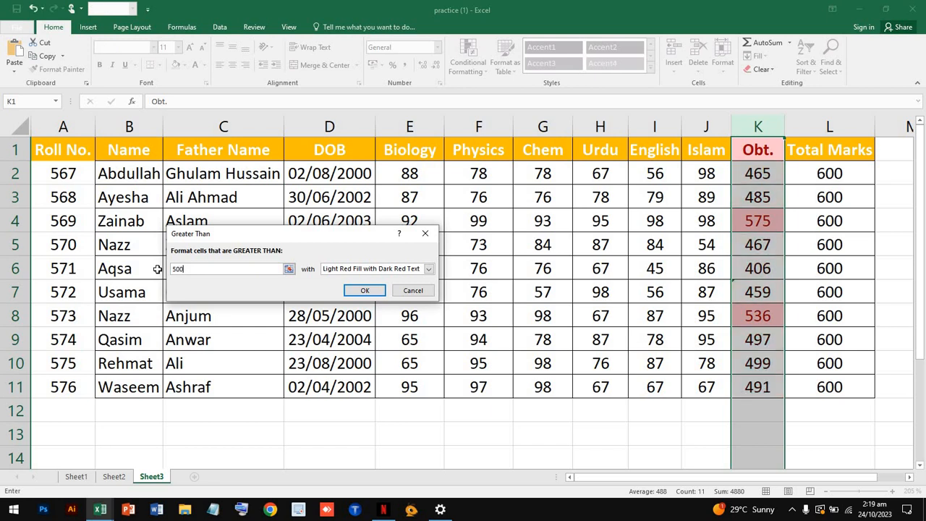
# Step: Give the Greater Than rule a custom format with a yellow fill and apply it to the obtained marks column
pyautogui.click(429, 269)
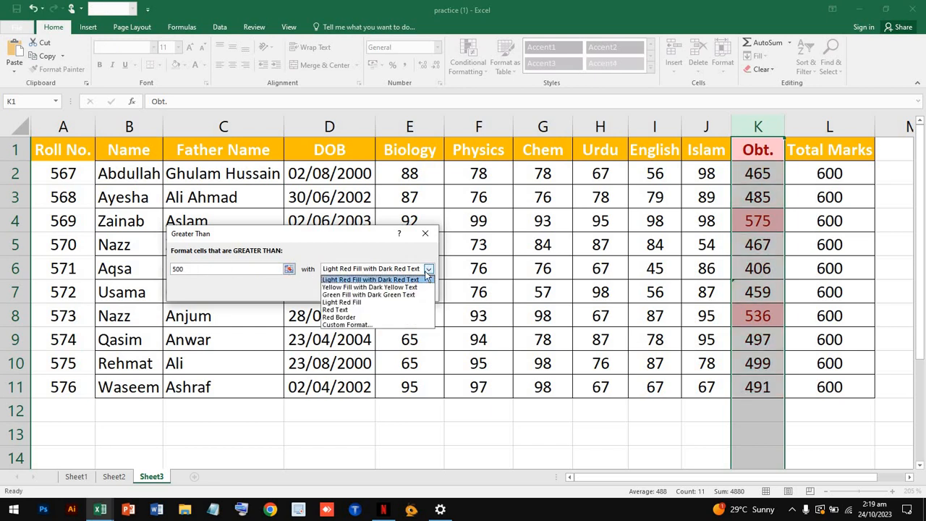
pyautogui.click(385, 325)
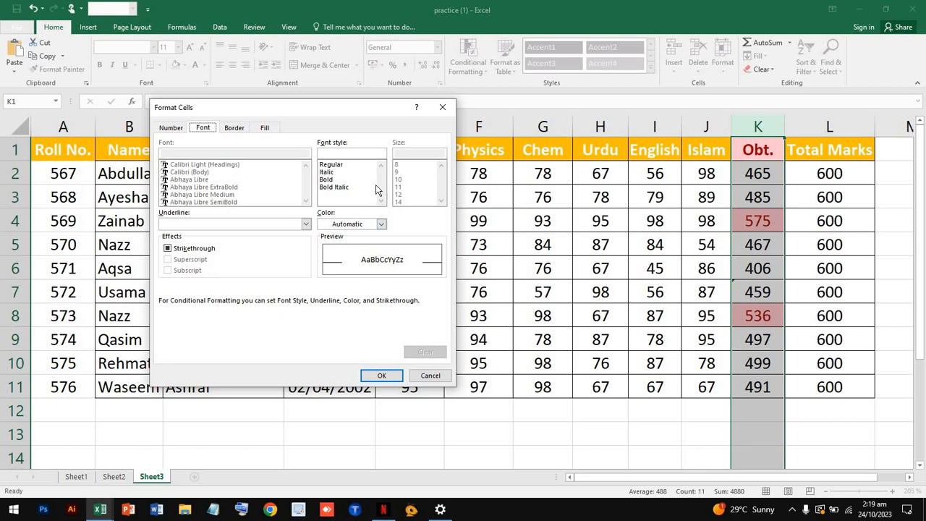
pyautogui.click(264, 129)
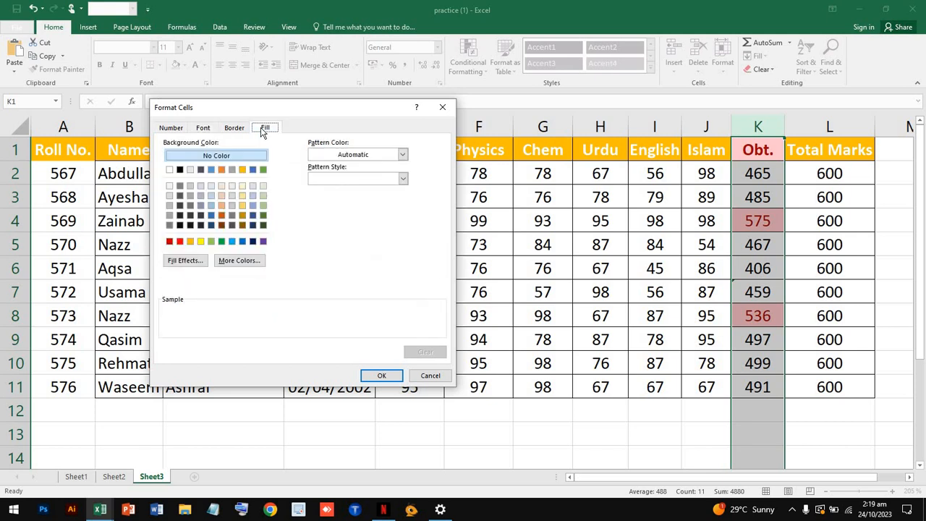
pyautogui.click(201, 241)
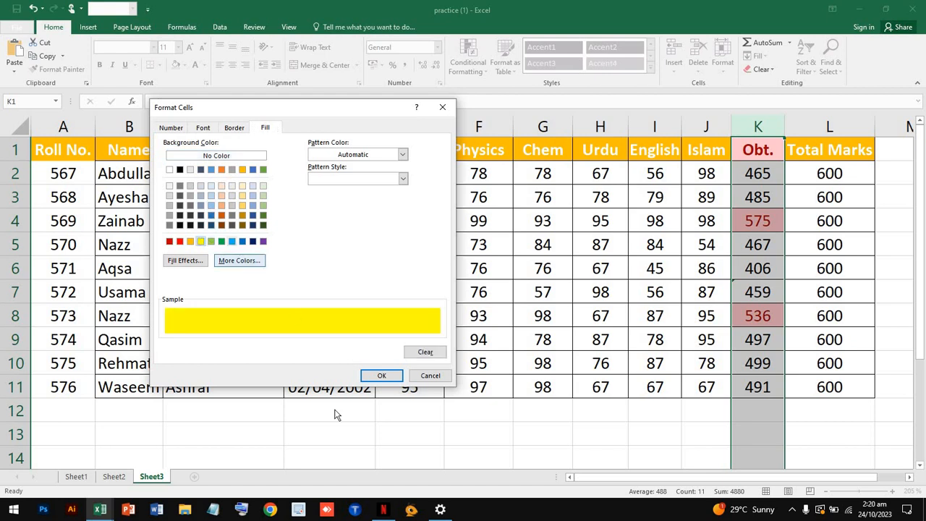
pyautogui.click(380, 378)
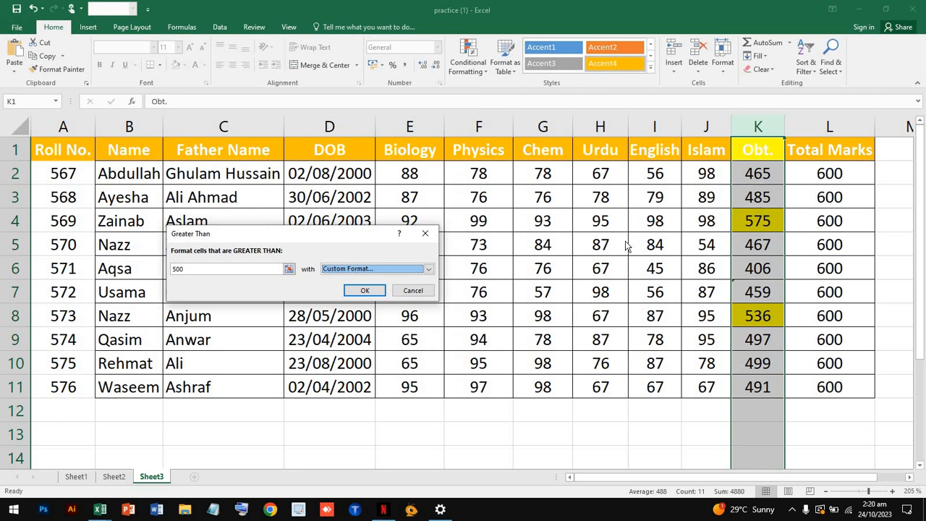
pyautogui.click(365, 290)
pyautogui.click(814, 165)
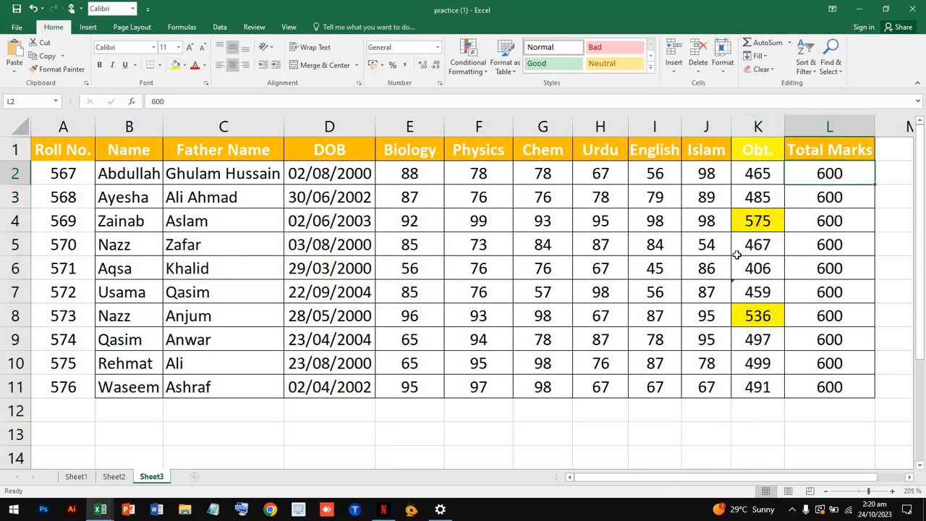
pyautogui.click(757, 220)
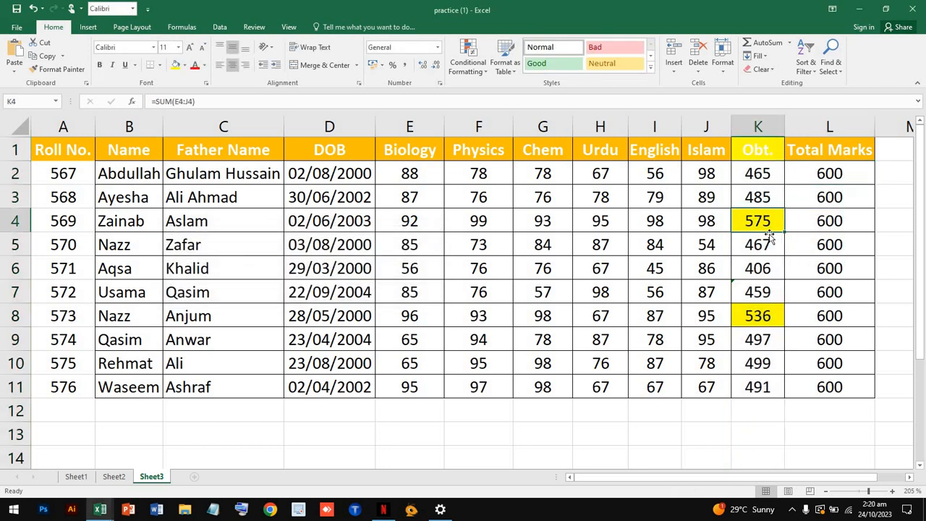
pyautogui.click(756, 317)
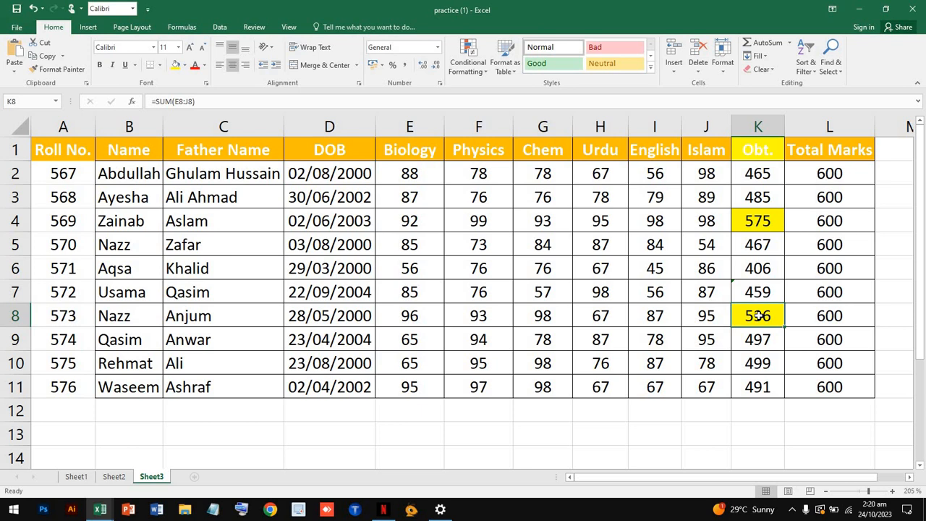
pyautogui.click(479, 62)
pyautogui.moveTo(530, 93)
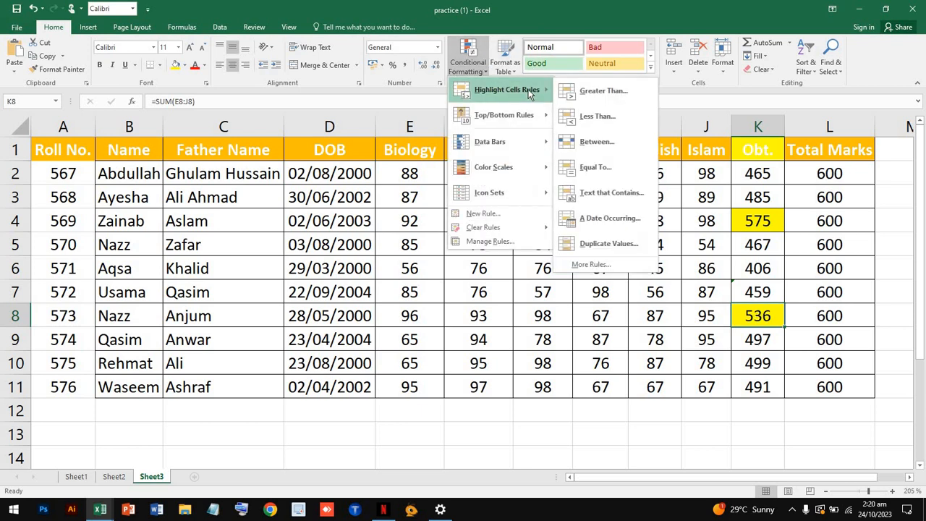
pyautogui.click(610, 117)
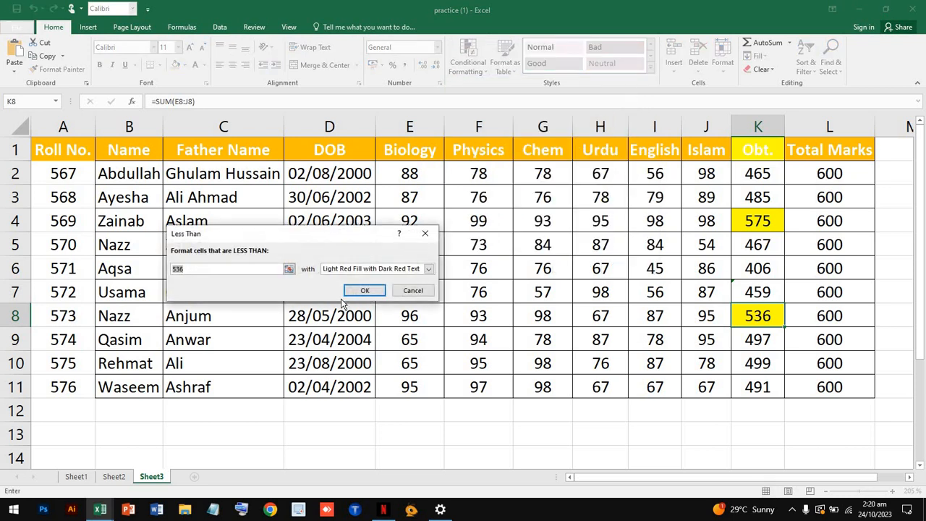
pyautogui.click(753, 150)
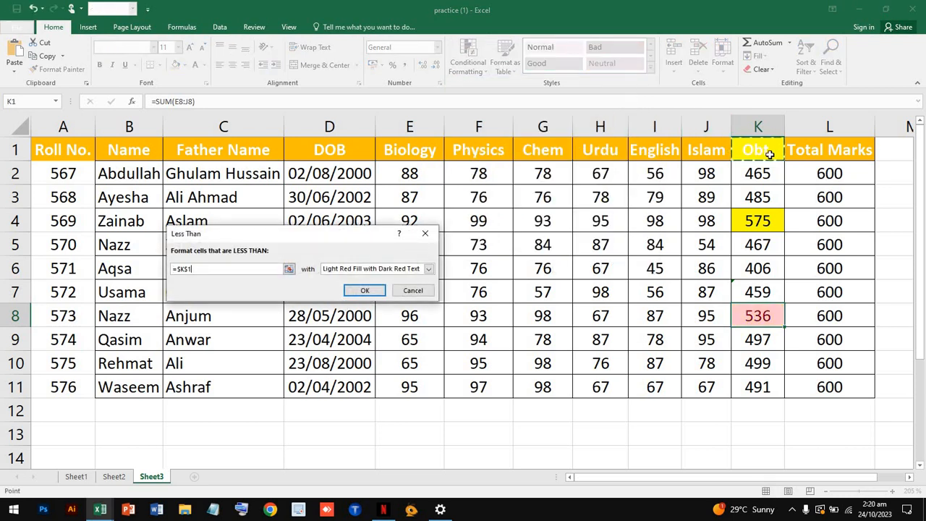
pyautogui.click(425, 236)
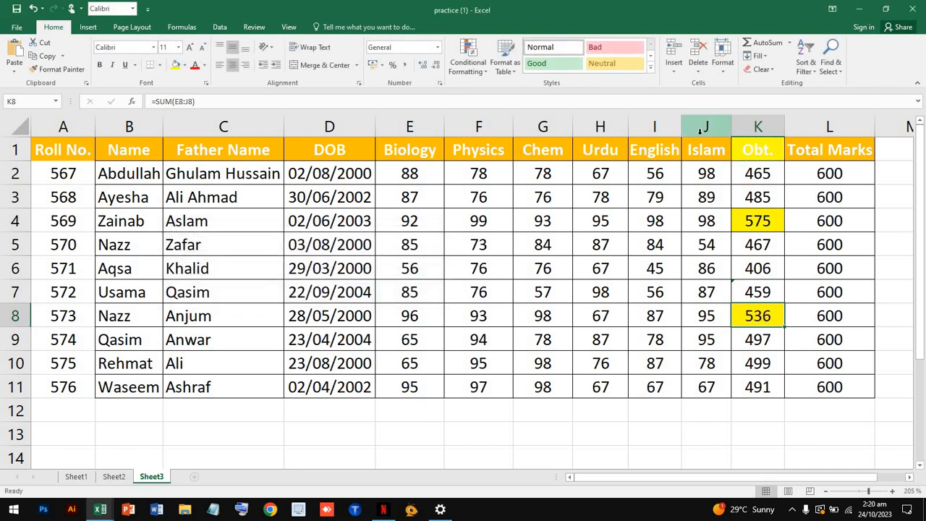
# Step: Highlight Chem marks in column G that are Less Than 80 using Light Red Fill with Dark Red Text
pyautogui.click(422, 125)
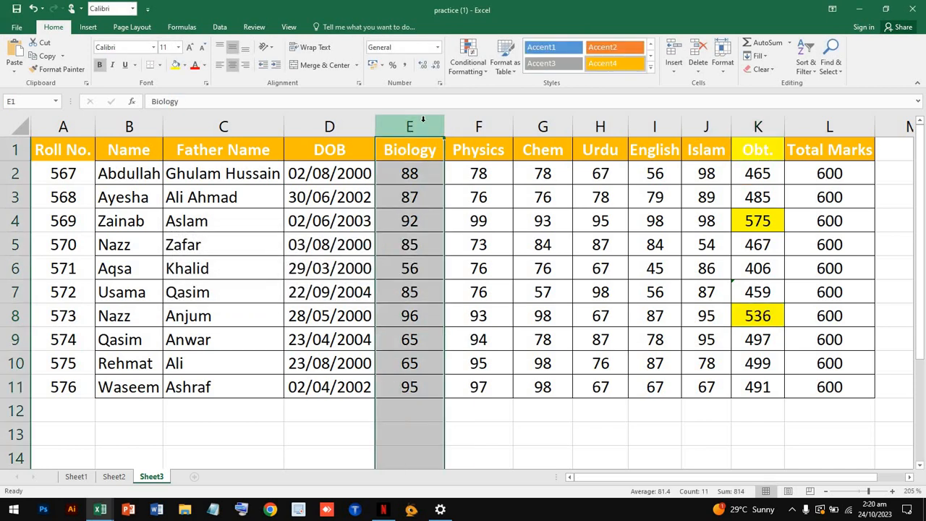
pyautogui.click(499, 126)
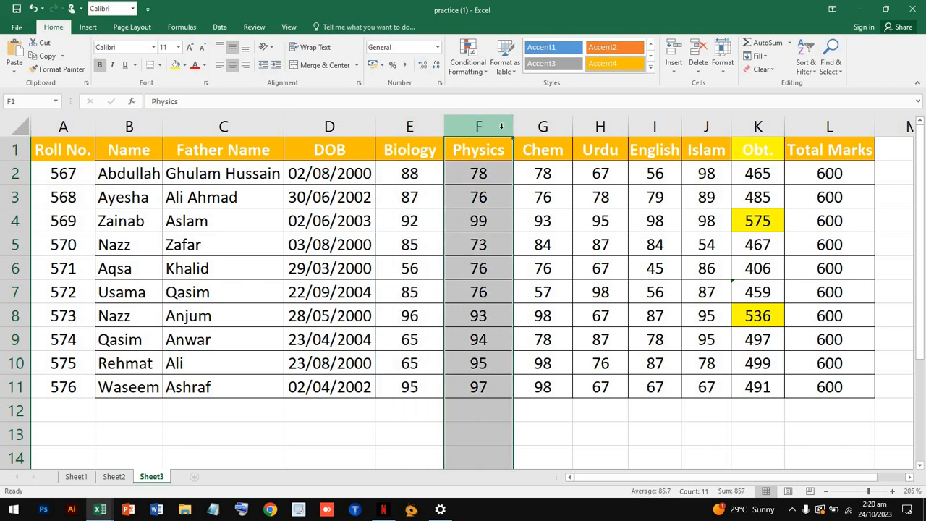
pyautogui.click(524, 130)
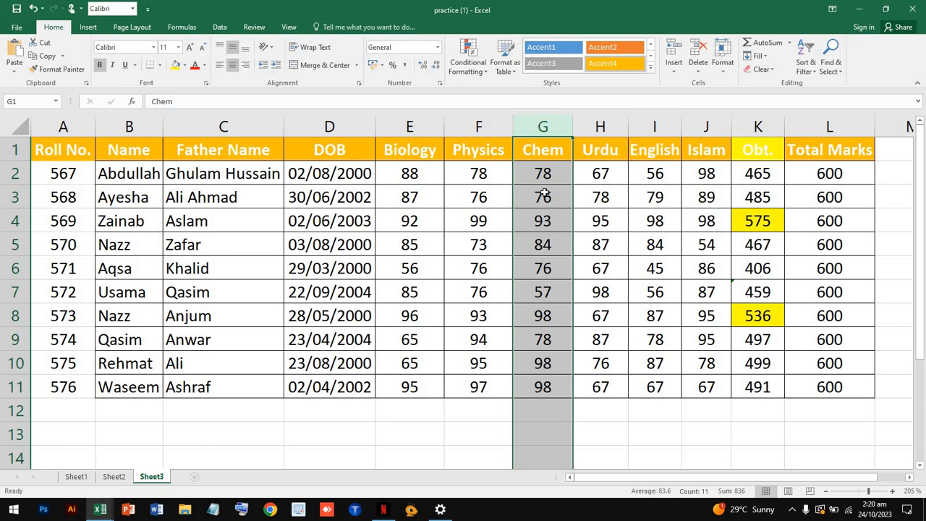
pyautogui.click(484, 67)
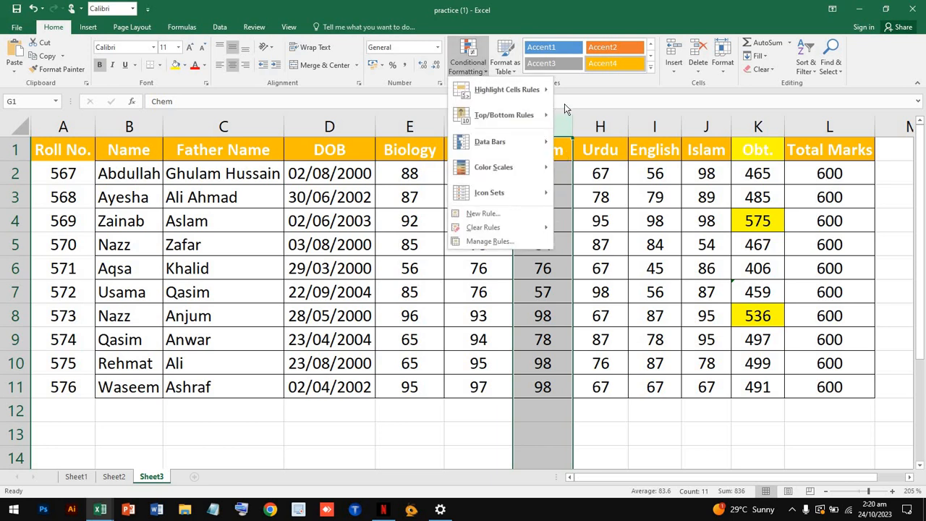
pyautogui.moveTo(521, 90)
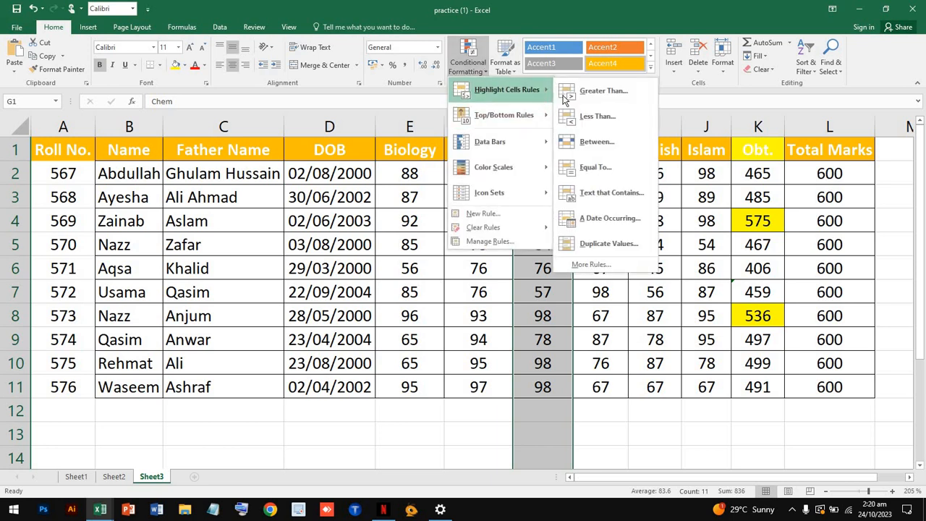
pyautogui.click(610, 123)
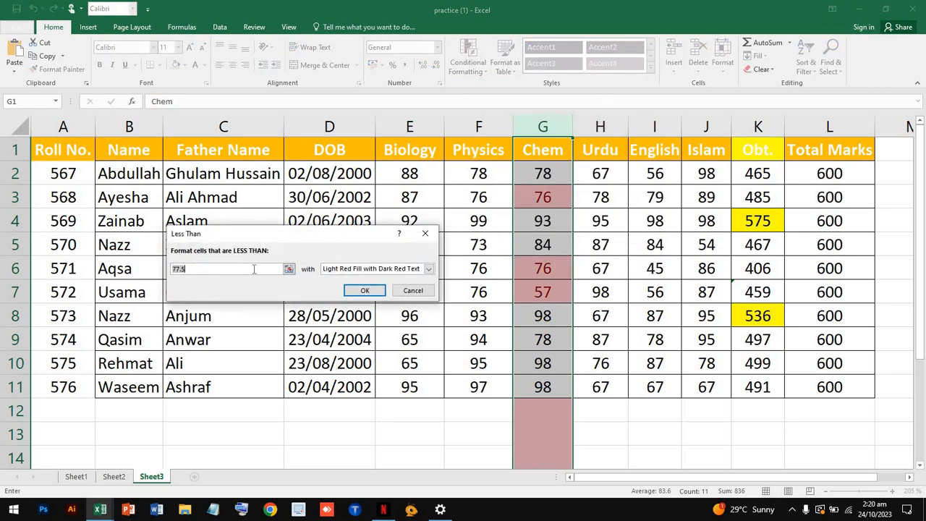
pyautogui.click(254, 270)
pyautogui.moveTo(191, 270); pyautogui.dragTo(149, 269)
pyautogui.write('70')
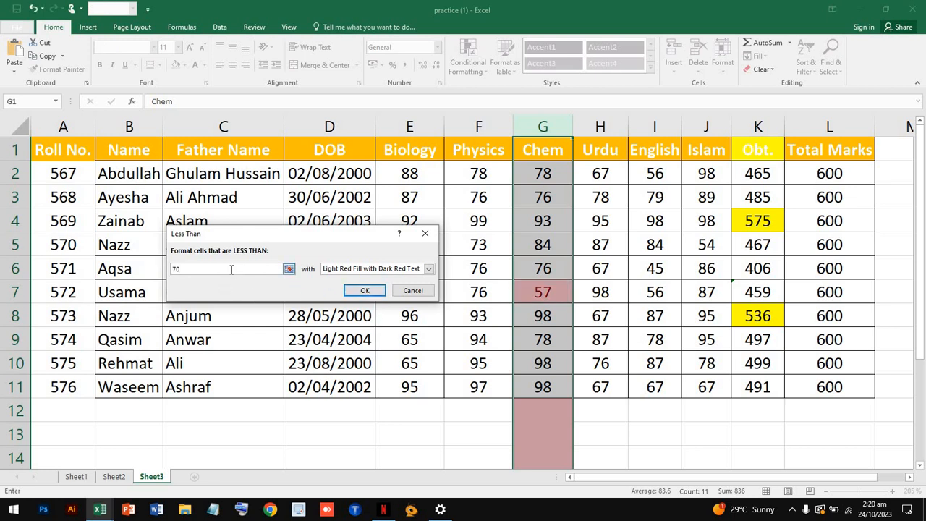
pyautogui.doubleClick(166, 268)
pyautogui.write('80')
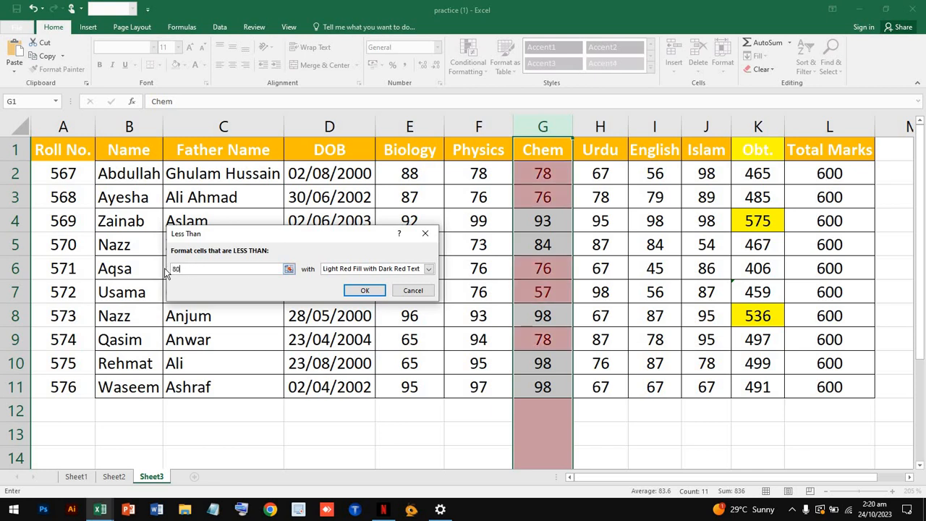
pyautogui.click(371, 290)
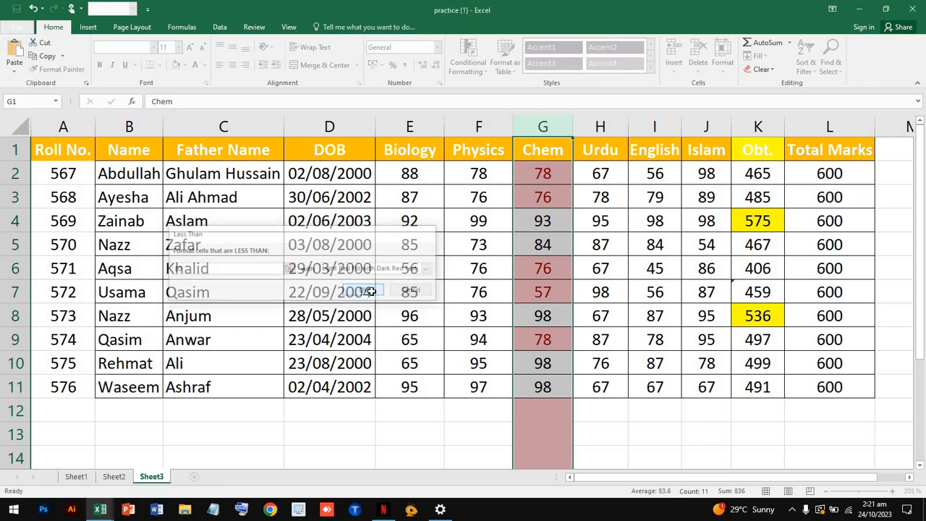
# Step: Examine the highlighted Chem marks and the empty cells below the last record
pyautogui.click(606, 344)
pyautogui.click(544, 180)
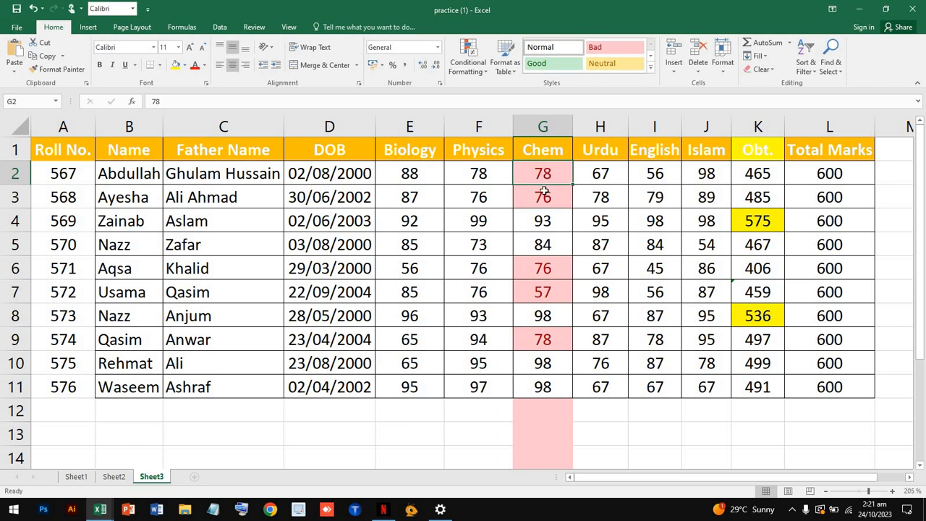
pyautogui.click(467, 458)
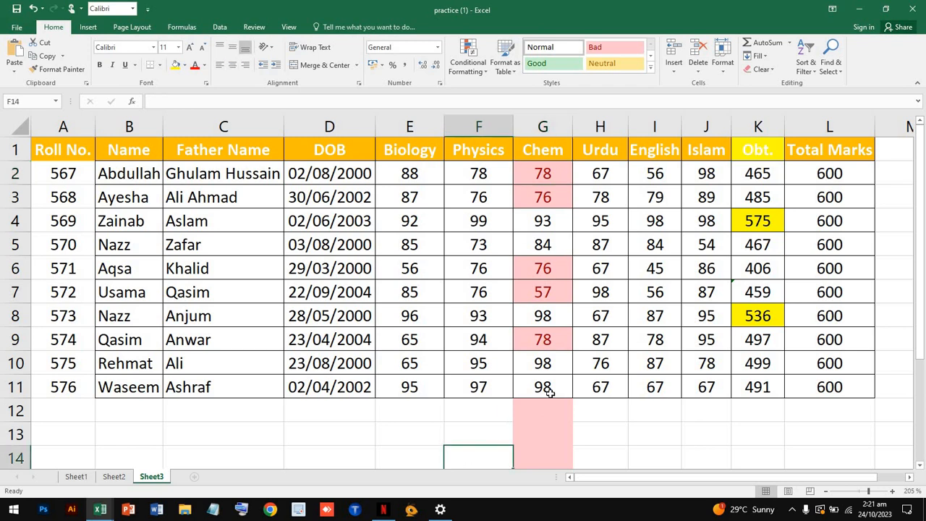
pyautogui.scroll(-5, 550, 393)
pyautogui.scroll(5, 550, 393)
# Step: Set up a Between highlight rule on the whole obtained marks column K with limits of 400 and 450
pyautogui.click(598, 123)
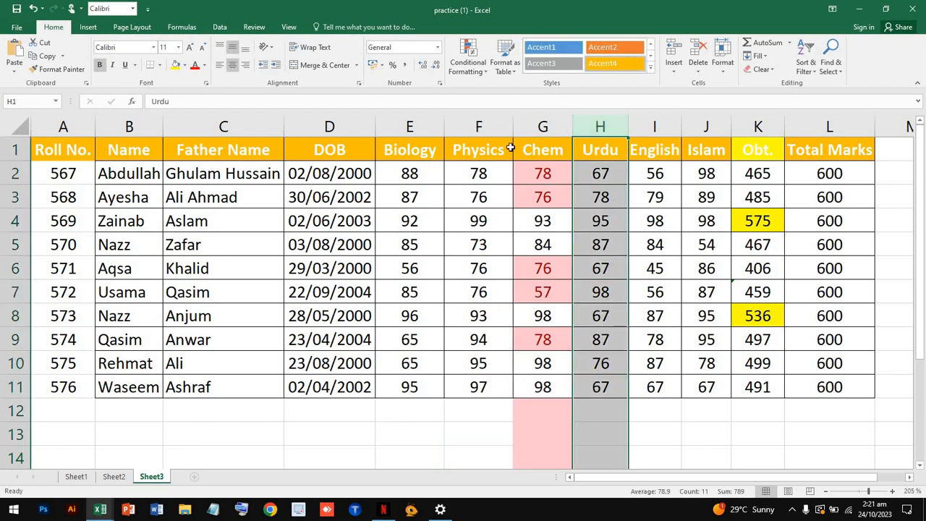
pyautogui.click(833, 125)
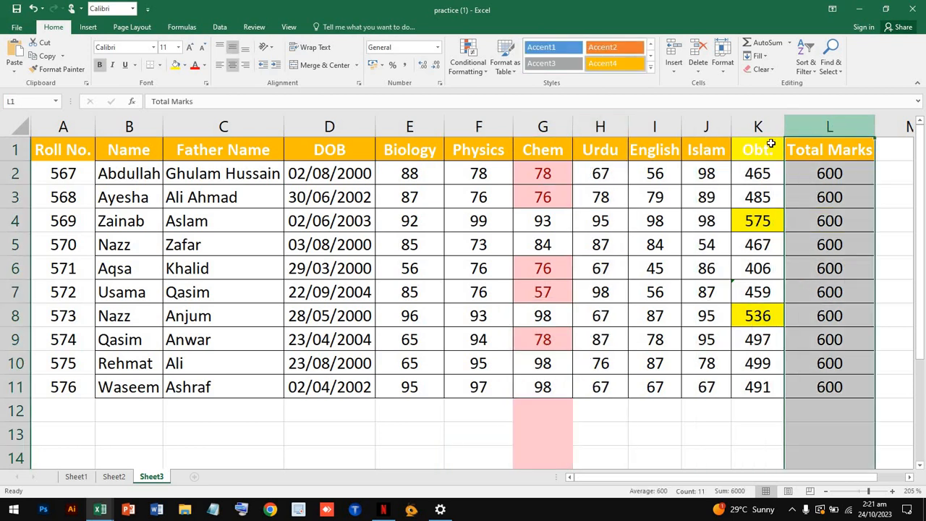
pyautogui.click(759, 125)
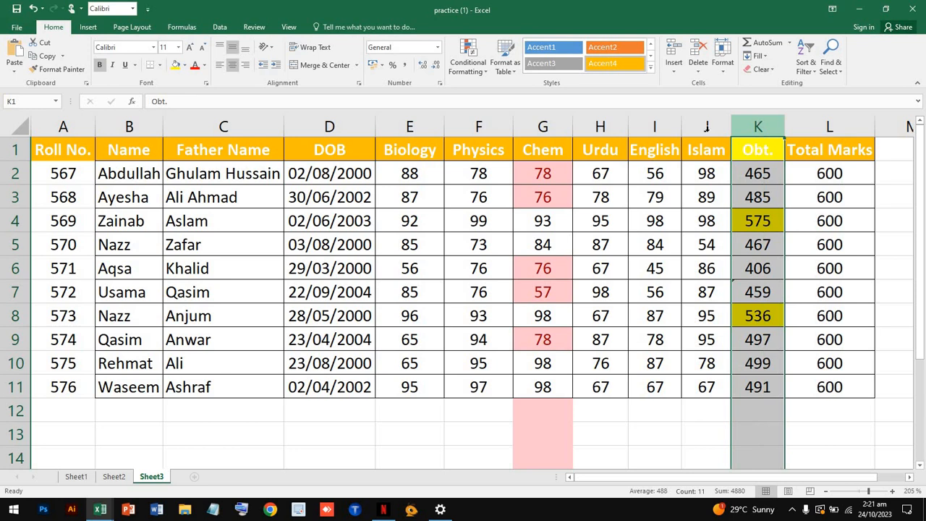
pyautogui.click(475, 68)
pyautogui.moveTo(538, 95)
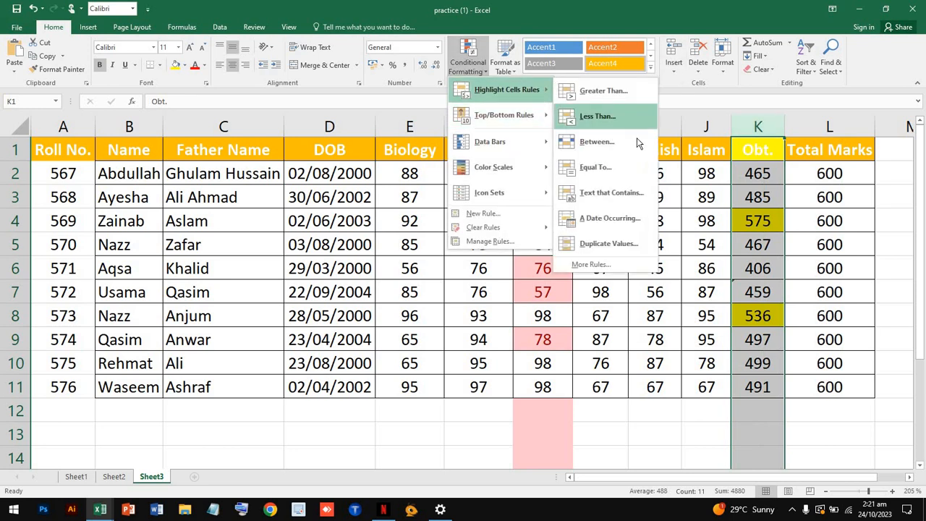
pyautogui.click(639, 141)
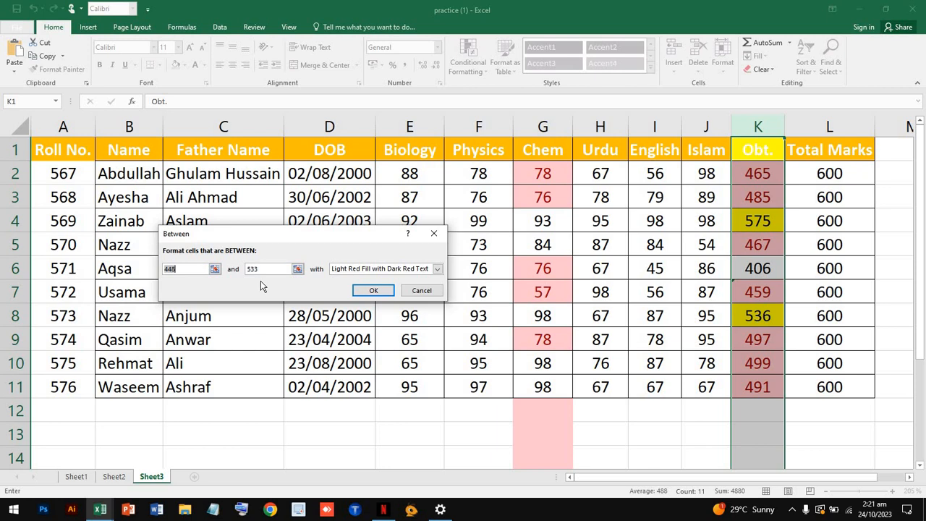
pyautogui.doubleClick(190, 268)
pyautogui.write('400')
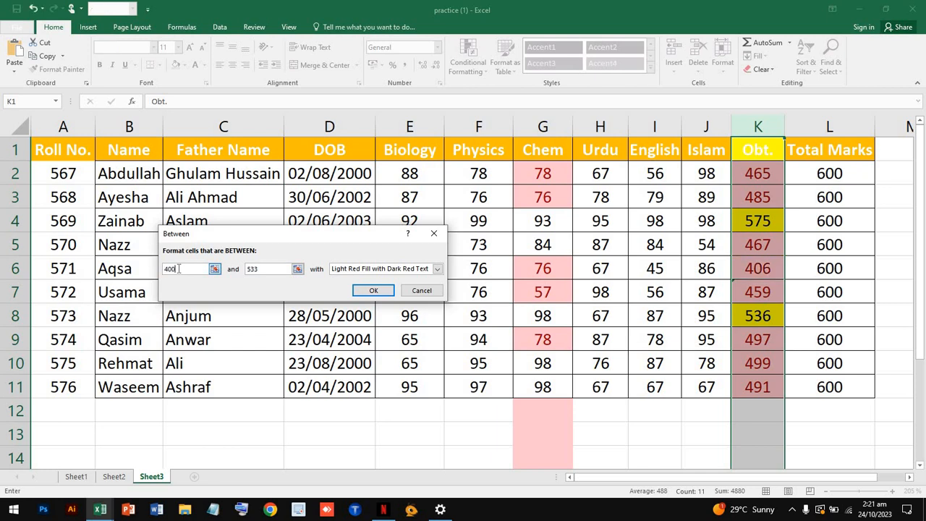
pyautogui.doubleClick(246, 270)
pyautogui.write('500')
pyautogui.press('BackSpace')
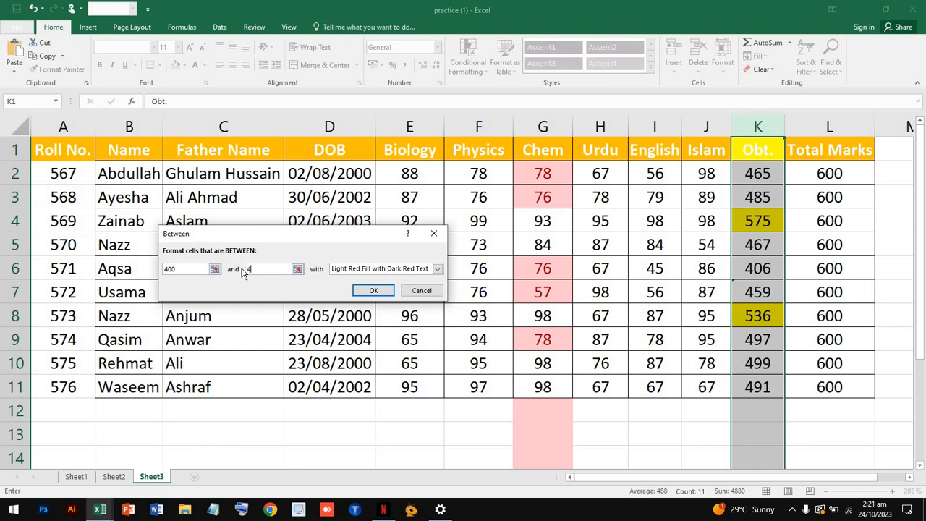
pyautogui.write('50')
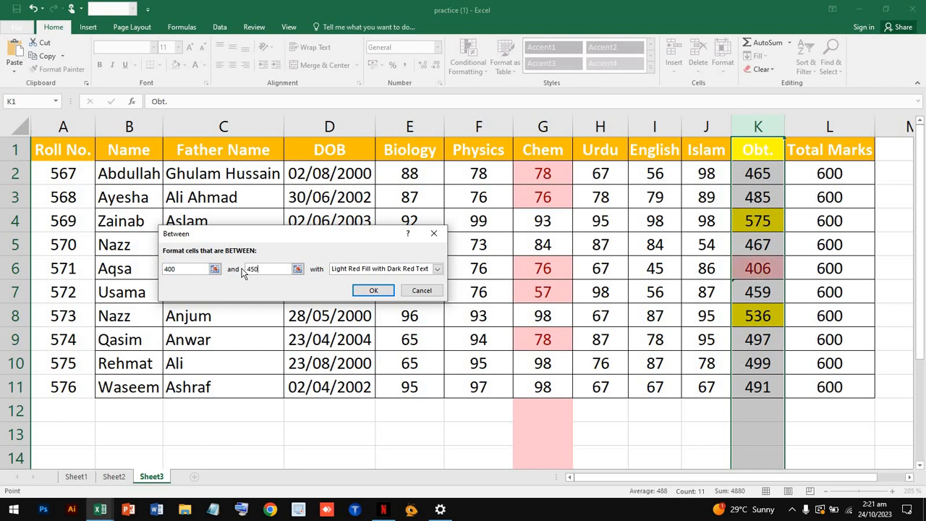
# Step: Give the Between rule Green Fill with Dark Green Text and apply it to the obtained marks column
pyautogui.click(438, 269)
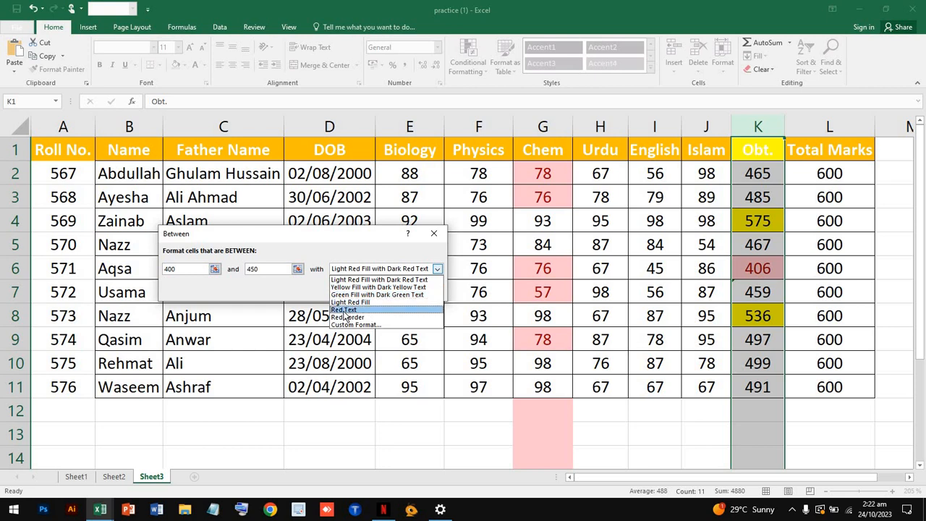
pyautogui.click(394, 296)
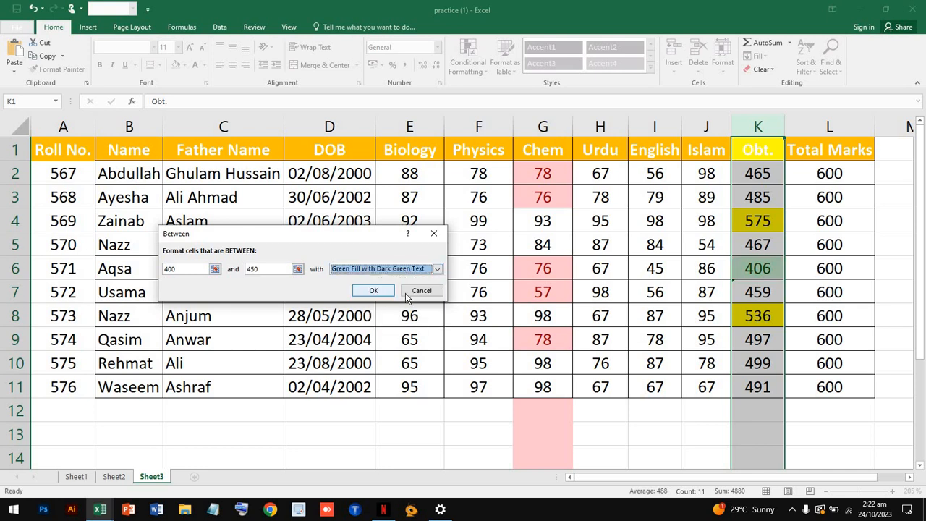
pyautogui.click(381, 297)
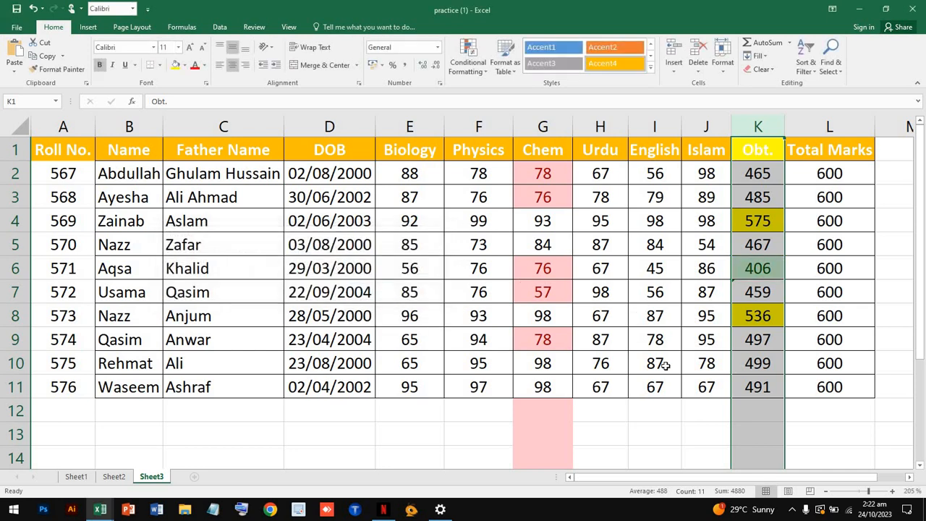
pyautogui.click(630, 391)
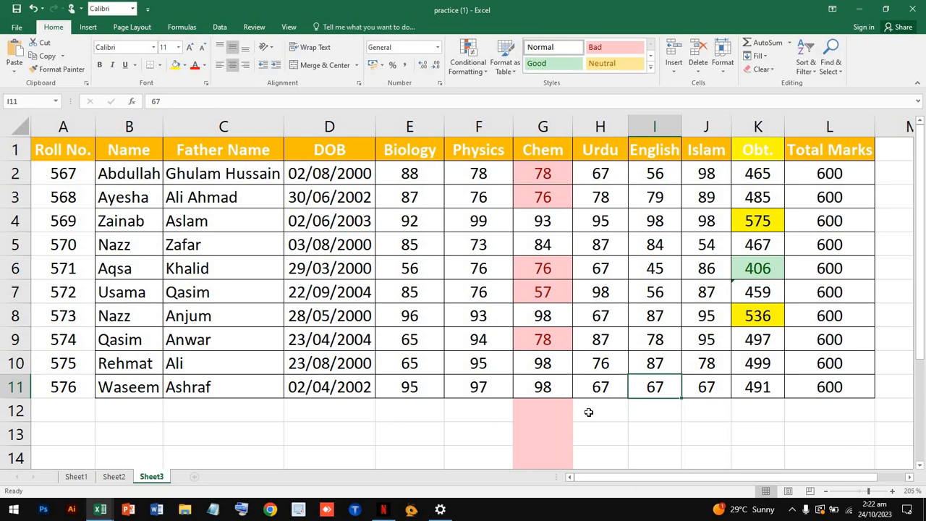
pyautogui.doubleClick(612, 435)
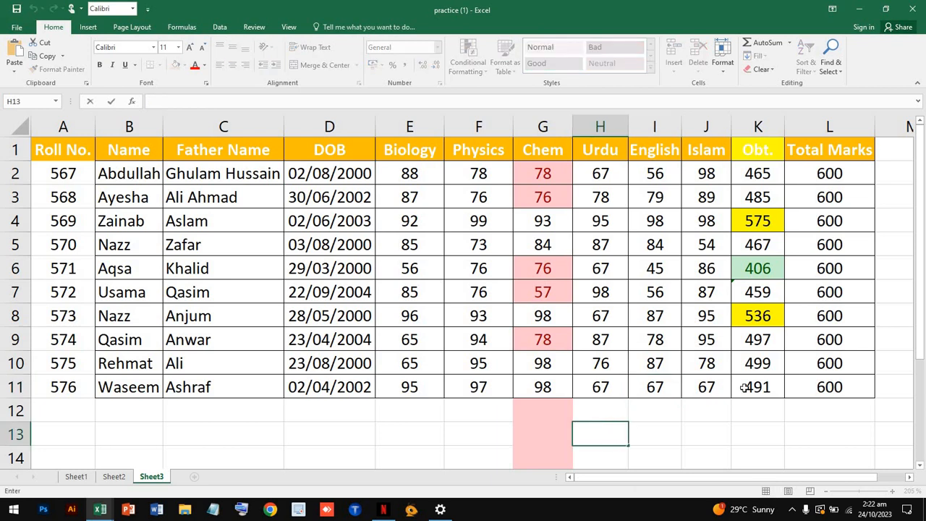
pyautogui.hscroll(3, 745, 388)
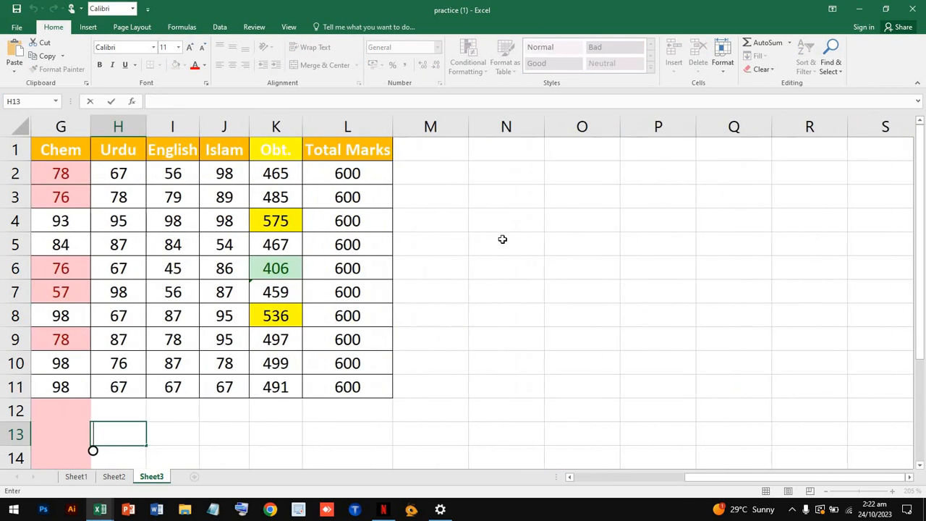
pyautogui.doubleClick(503, 240)
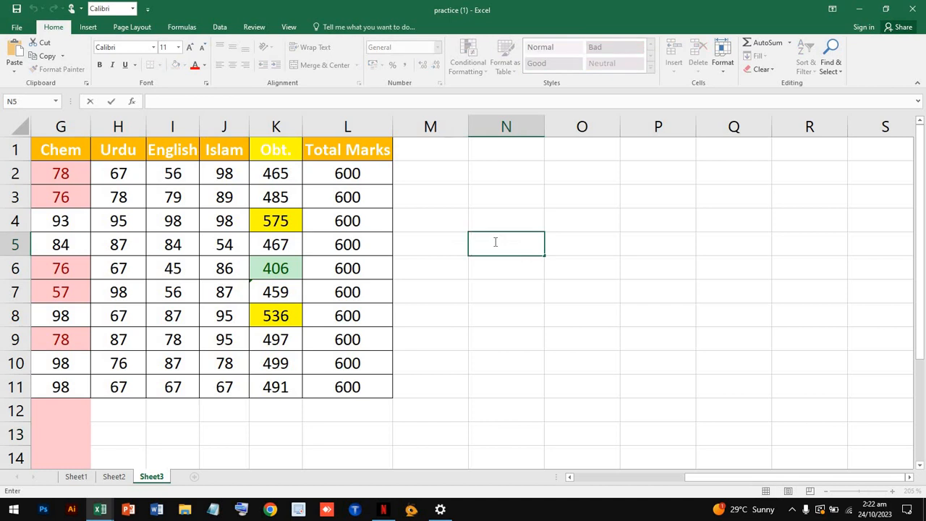
pyautogui.write('Less than')
pyautogui.press('BackSpace')
pyautogui.press('BackSpace')
pyautogui.press('BackSpace')
pyautogui.press('BackSpace')
pyautogui.press('BackSpace')
pyautogui.press('BackSpace')
pyautogui.press('BackSpace')
pyautogui.press('BackSpace')
pyautogui.press('BackSpace')
pyautogui.press('BackSpace')
pyautogui.write('B')
pyautogui.press('BackSpace')
pyautogui.write('Greater the')
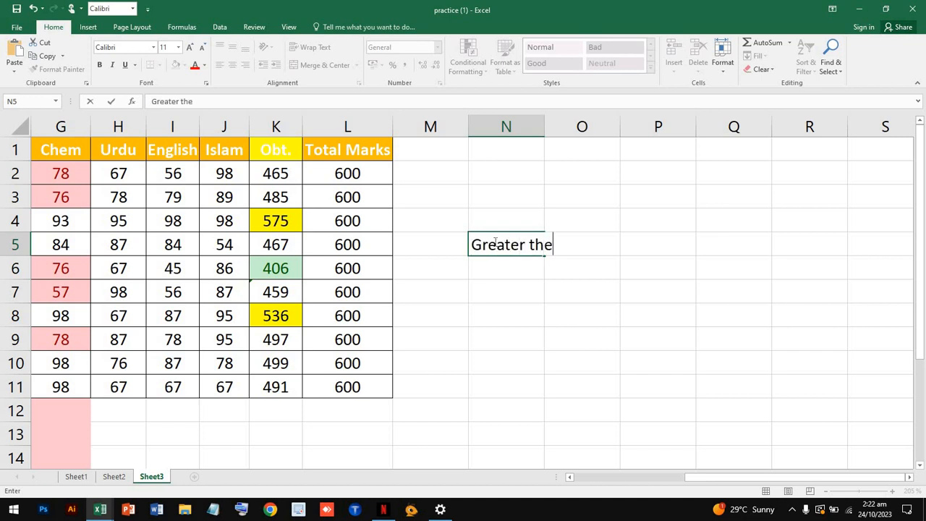
pyautogui.press('BackSpace')
pyautogui.write('an 50')
pyautogui.press('Escape')
pyautogui.write('0')
pyautogui.moveTo(500, 249); pyautogui.dragTo(444, 242)
pyautogui.click(556, 319)
pyautogui.moveTo(537, 288); pyautogui.dragTo(562, 246)
pyautogui.click(521, 260)
pyautogui.doubleClick(529, 246)
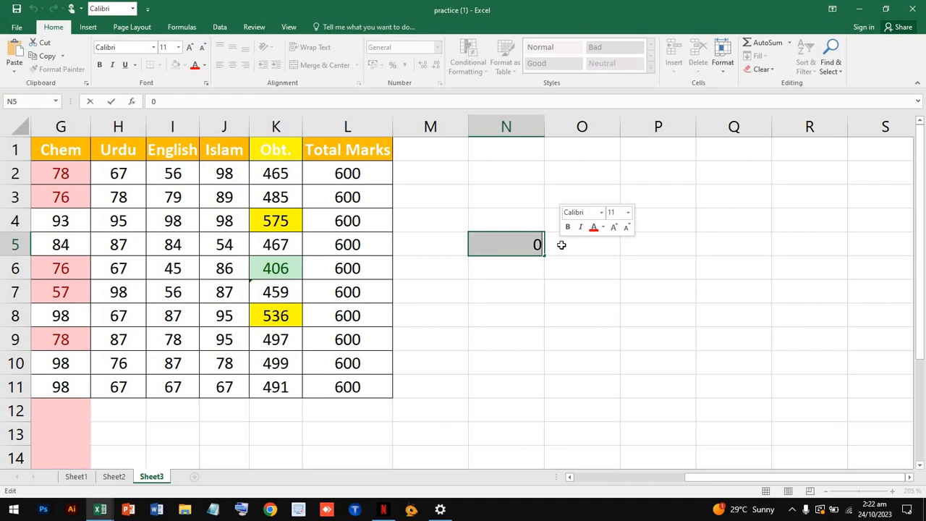
pyautogui.write('Gre')
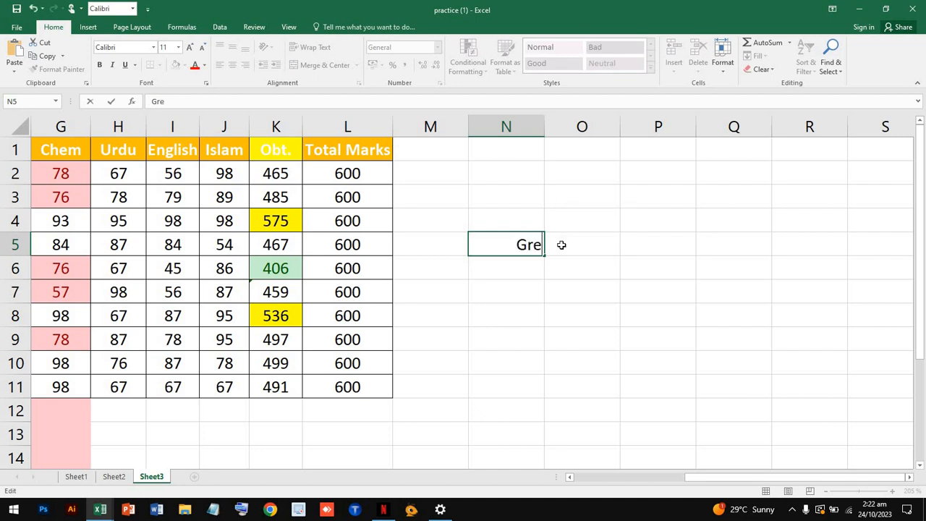
pyautogui.write('ater')
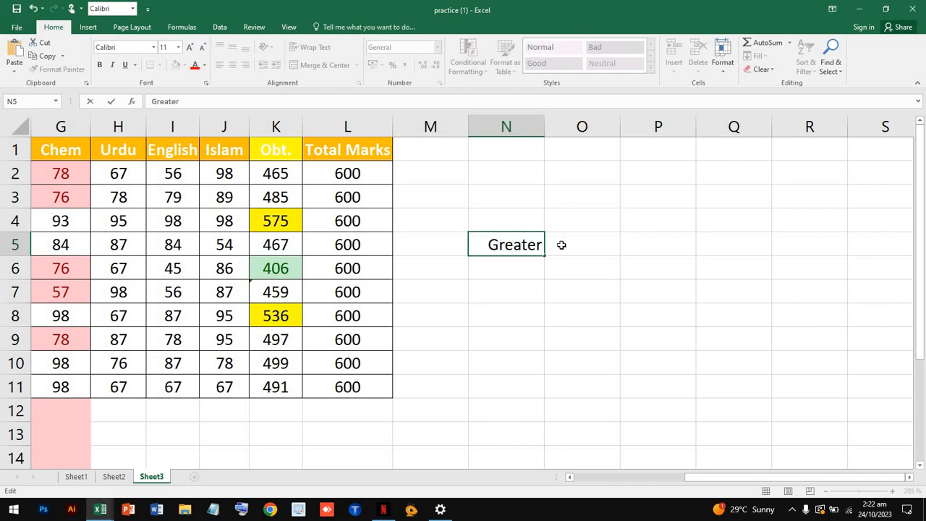
pyautogui.write(' than')
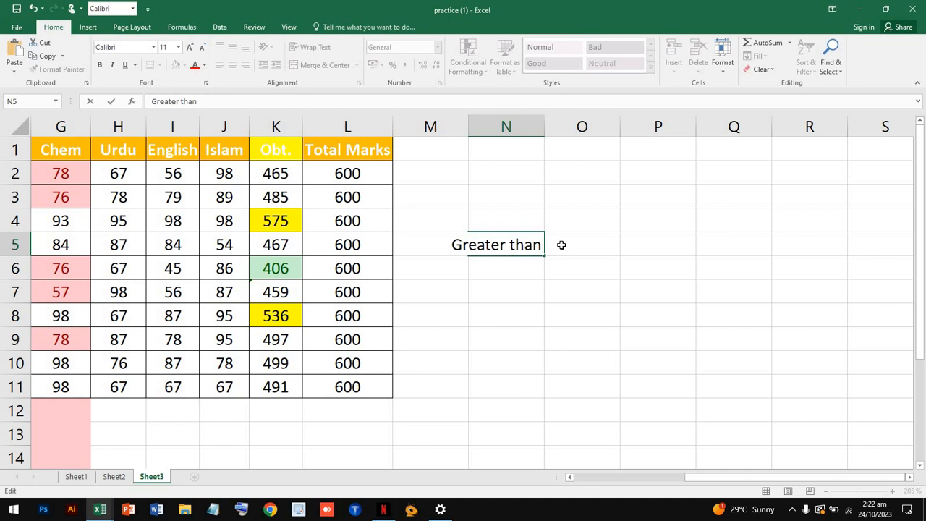
pyautogui.press('BackSpace')
pyautogui.press('BackSpace')
pyautogui.press('BackSpace')
pyautogui.press('BackSpace')
pyautogui.press('BackSpace')
pyautogui.press('BackSpace')
pyautogui.press('BackSpace')
pyautogui.press('BackSpace')
pyautogui.press('BackSpace')
pyautogui.press('BackSpace')
pyautogui.press('BackSpace')
pyautogui.press('BackSpace')
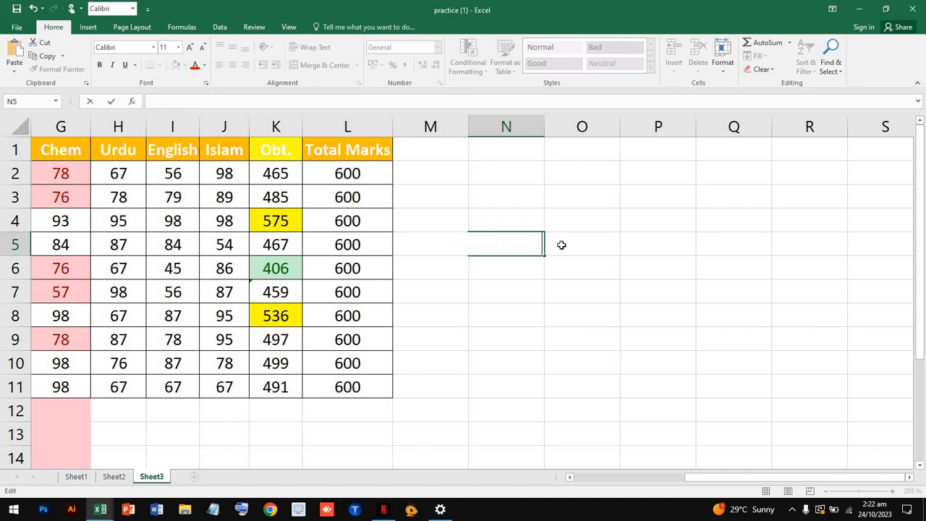
pyautogui.write('=')
pyautogui.hotkey('shift', 'Up')
pyautogui.hotkey('shift', 'Up')
pyautogui.hotkey('shift', 'Up')
pyautogui.hotkey('shift', 'Up')
pyautogui.write('>')
pyautogui.hotkey('shift', 'Up')
pyautogui.hotkey('shift', 'Up')
pyautogui.hotkey('shift', 'Up')
pyautogui.hotkey('shift', 'Up')
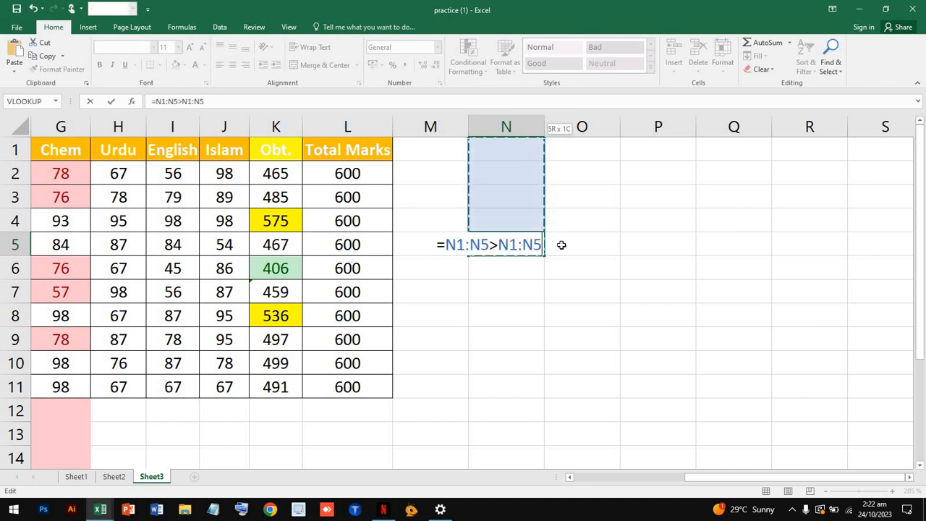
pyautogui.press('BackSpace')
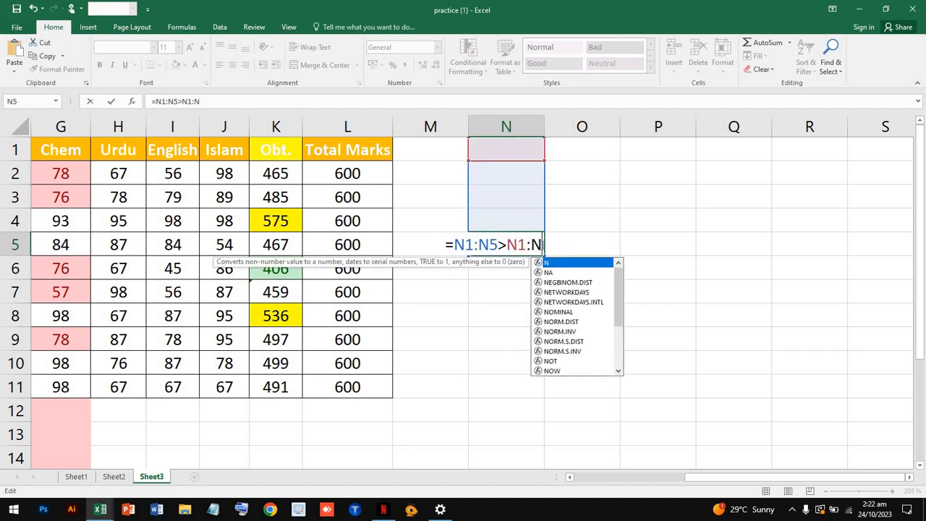
pyautogui.moveTo(543, 245); pyautogui.dragTo(405, 243)
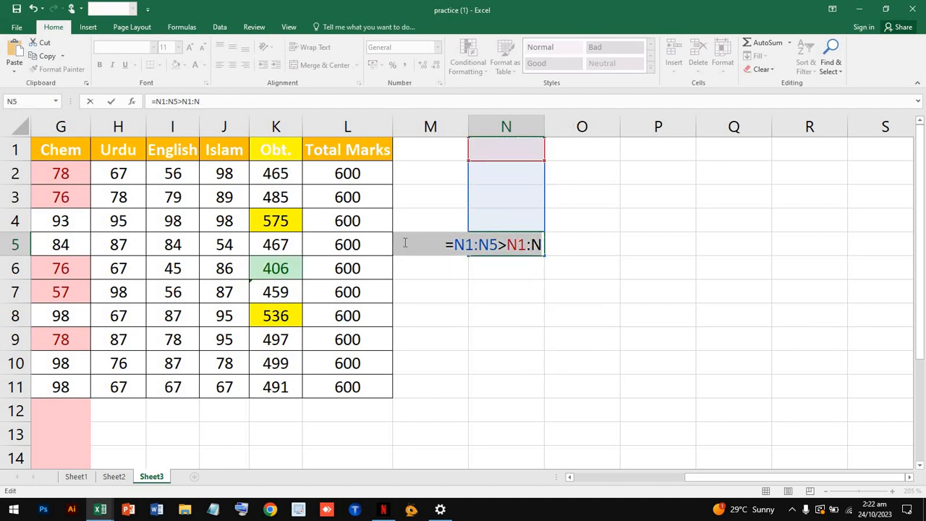
pyautogui.press('BackSpace')
pyautogui.click(534, 219)
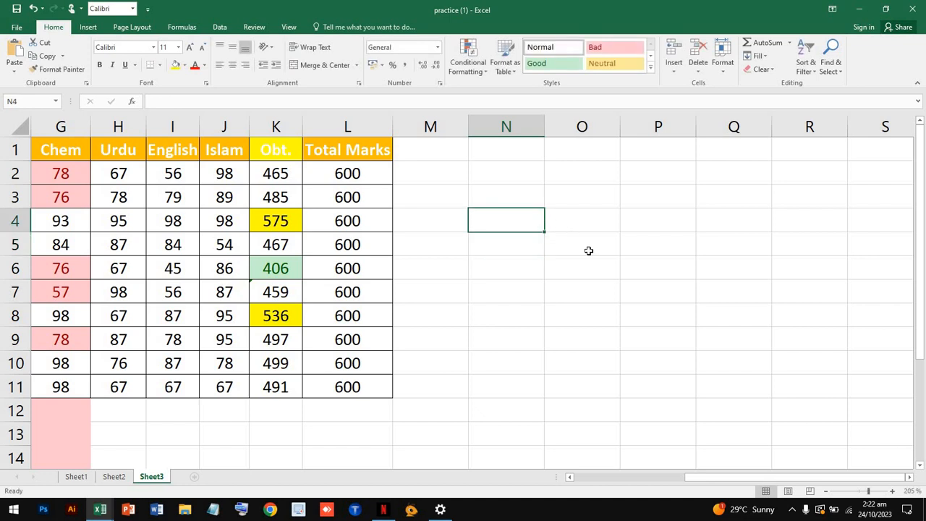
# Step: Start a rule legend beside the table with >500 in cell O5 and Yellow fill in cell P5
pyautogui.click(586, 249)
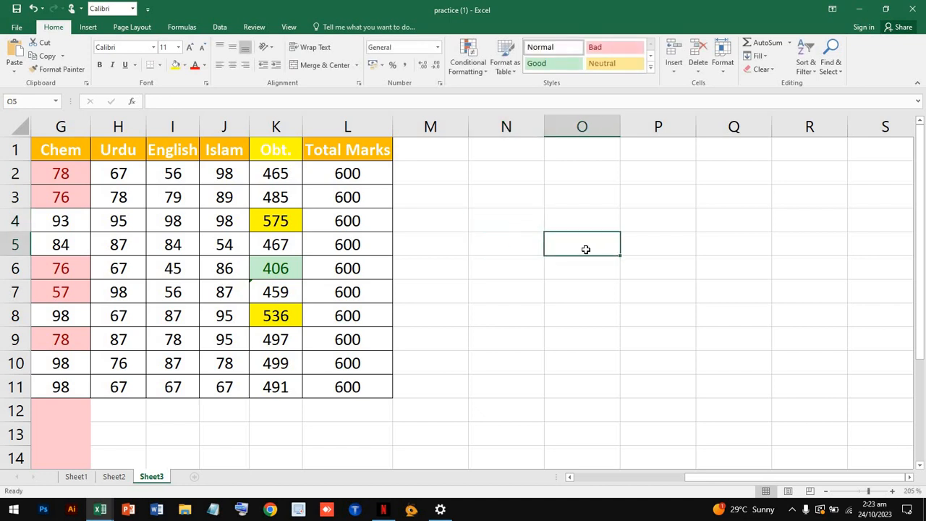
pyautogui.write('>')
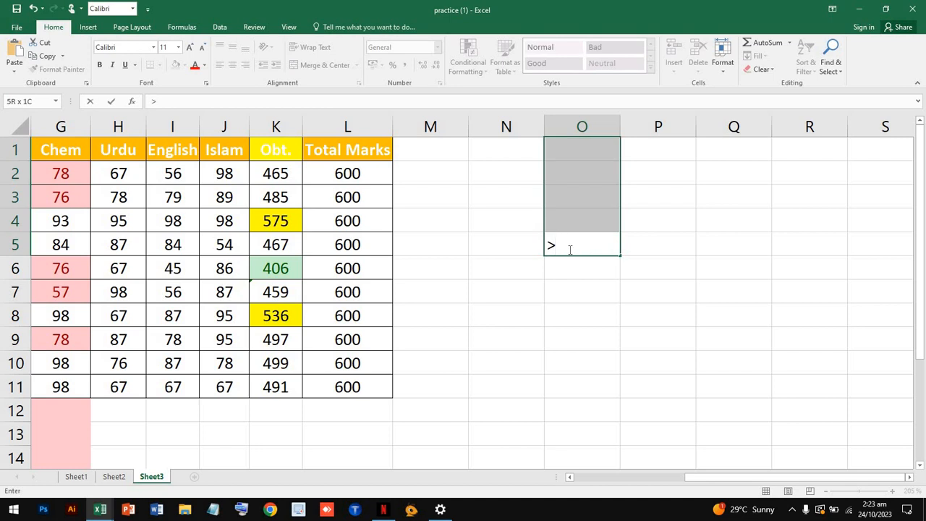
pyautogui.click(570, 250)
pyautogui.write('500')
pyautogui.click(657, 249)
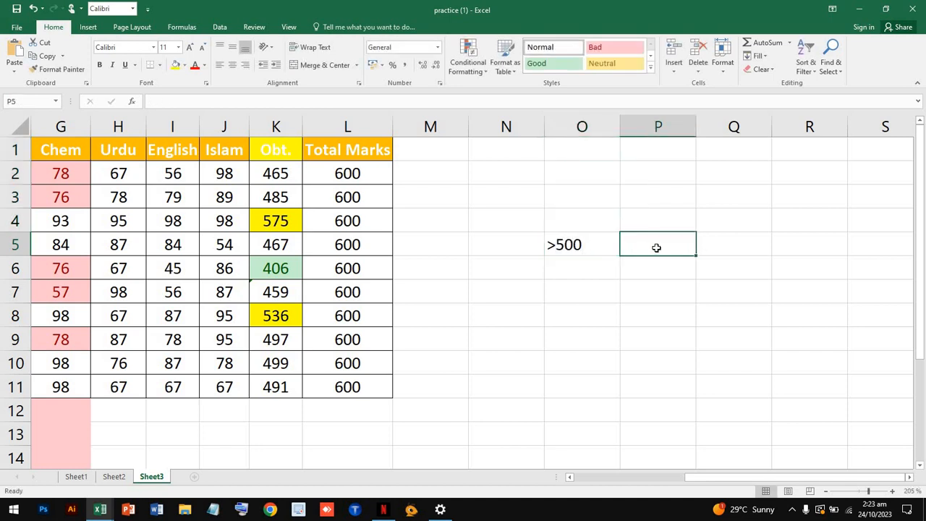
pyautogui.doubleClick(658, 249)
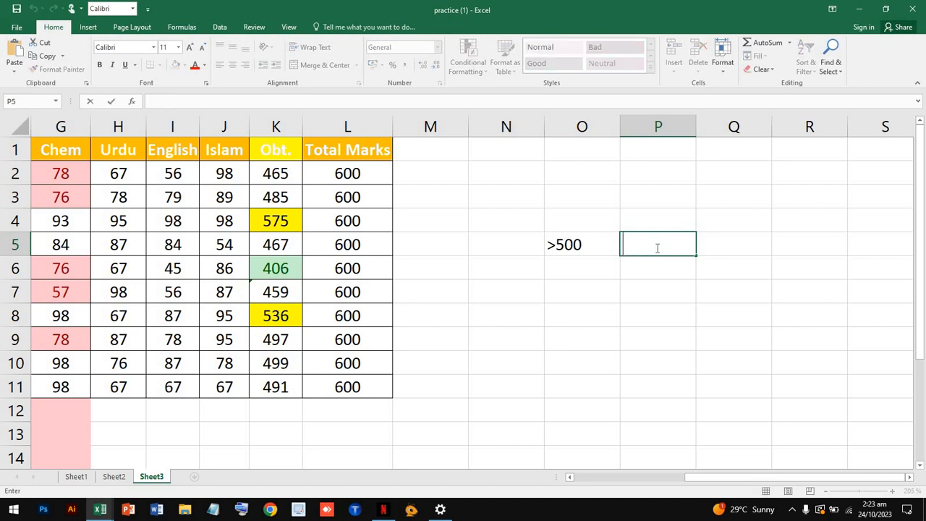
pyautogui.write('Yellow ')
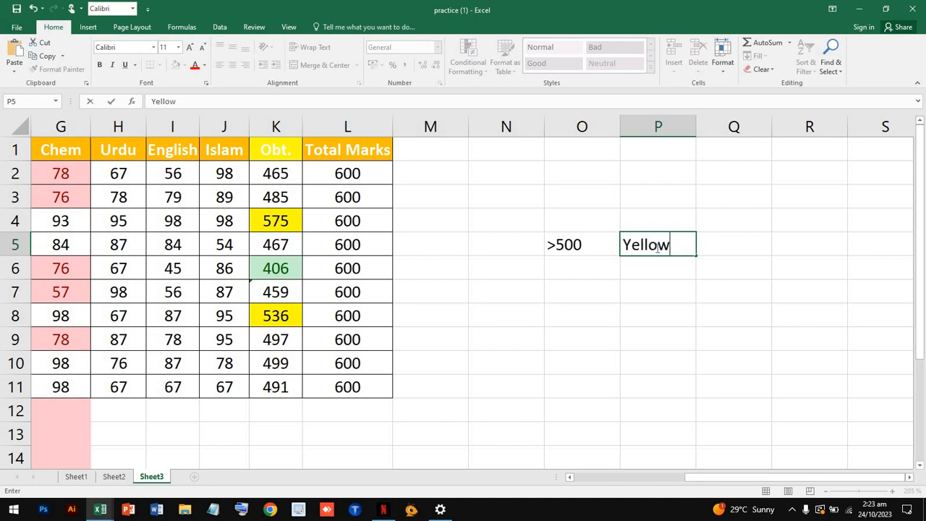
pyautogui.write('fill')
# Step: Add the Chemistry rule Chem<80 to the legend in cell O6
pyautogui.click(563, 262)
pyautogui.write('<')
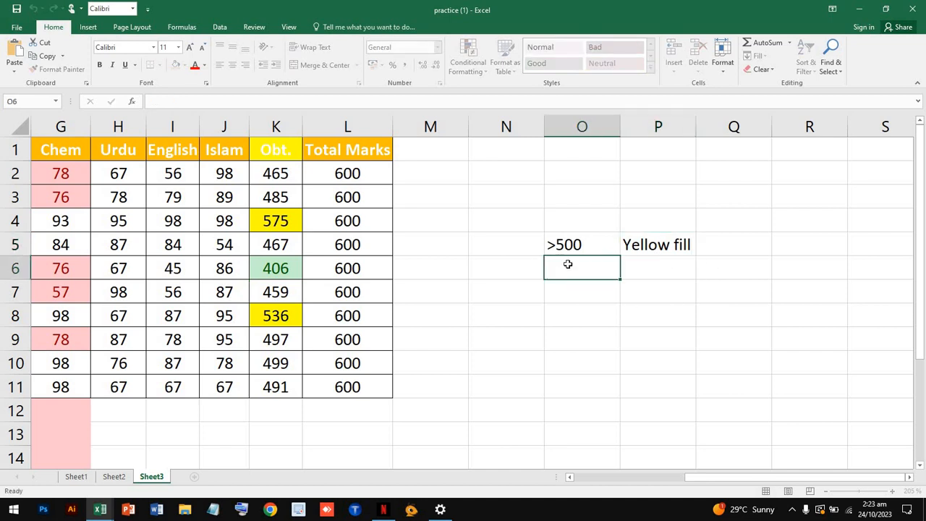
pyautogui.hotkey('shift', 'pageup')
pyautogui.hotkey('shift', 'Down')
pyautogui.hotkey('shift', 'Down')
pyautogui.hotkey('shift', 'Down')
pyautogui.hotkey('shift', 'Down')
pyautogui.hotkey('shift', 'Down')
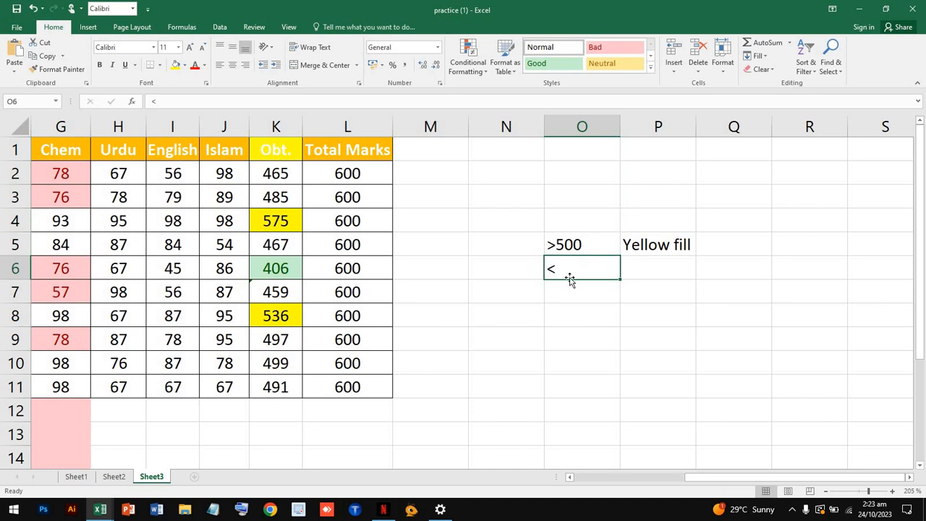
pyautogui.press('Left')
pyautogui.click(554, 270)
pyautogui.doubleClick(554, 270)
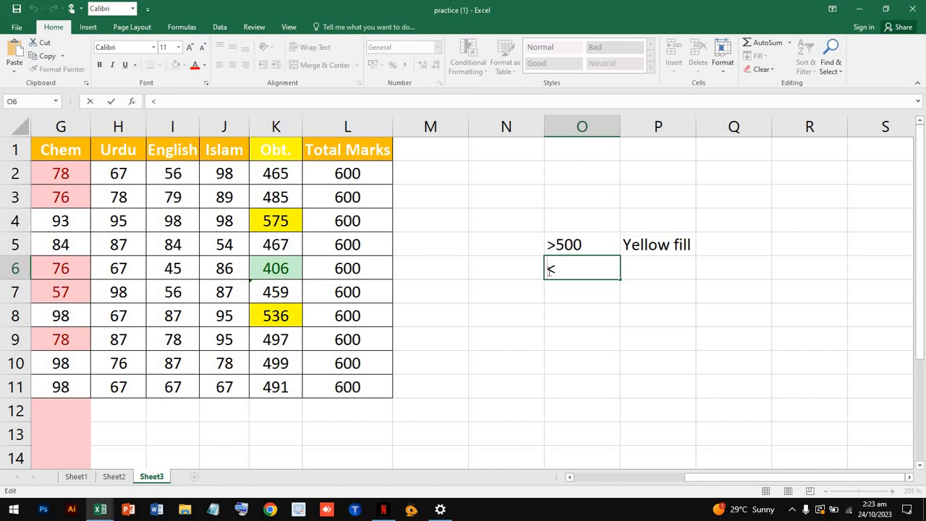
pyautogui.write('Chem<')
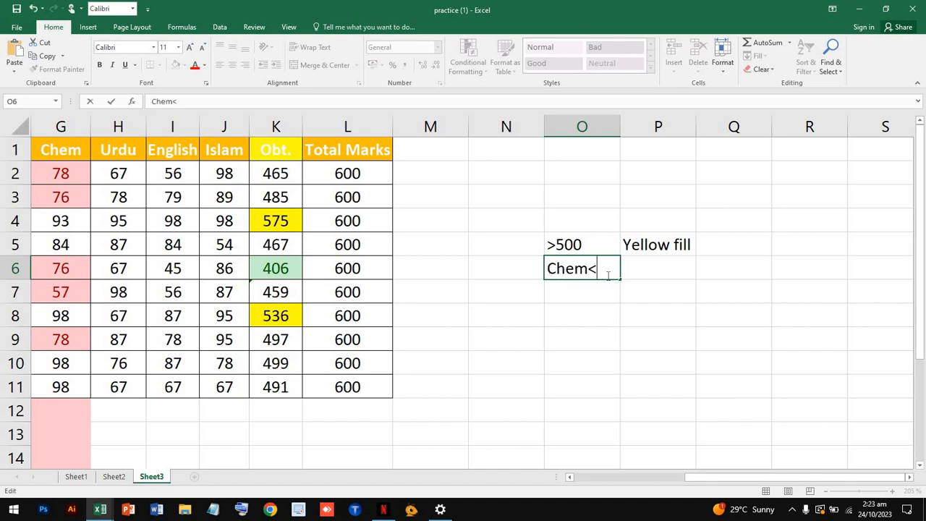
pyautogui.write('80')
# Step: Enter Red Fill in cell P6 as the format for the Chem<80 rule
pyautogui.doubleClick(668, 267)
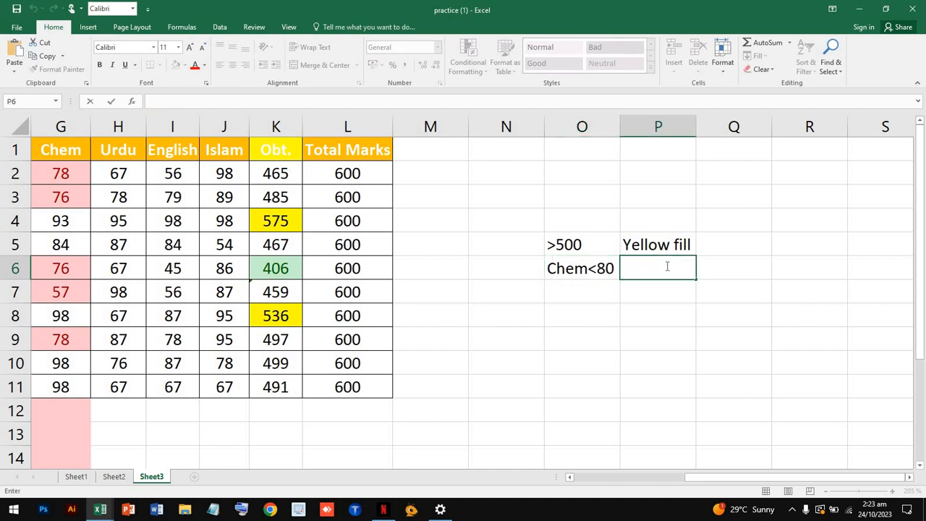
pyautogui.write('Red Fill')
pyautogui.click(580, 296)
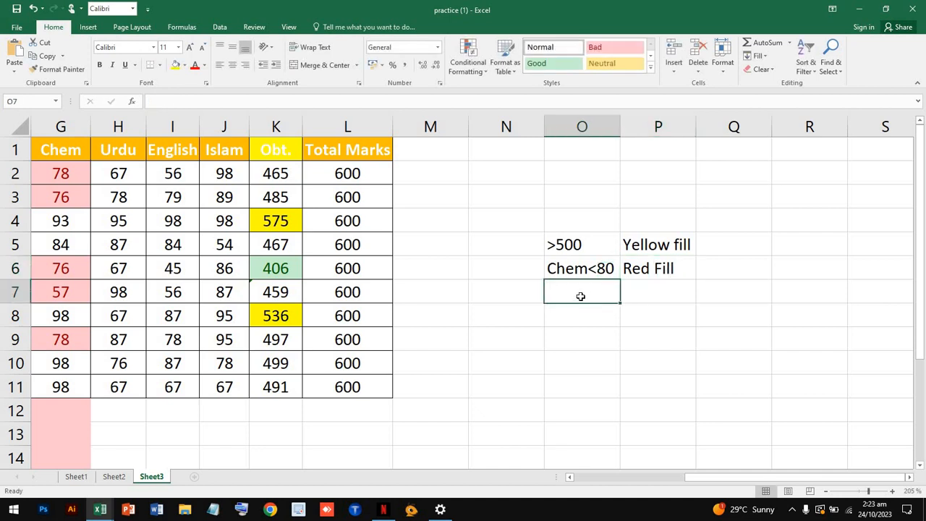
# Step: Change the English mark in cell I10 to 20 and check that row's obtained marks
pyautogui.doubleClick(581, 296)
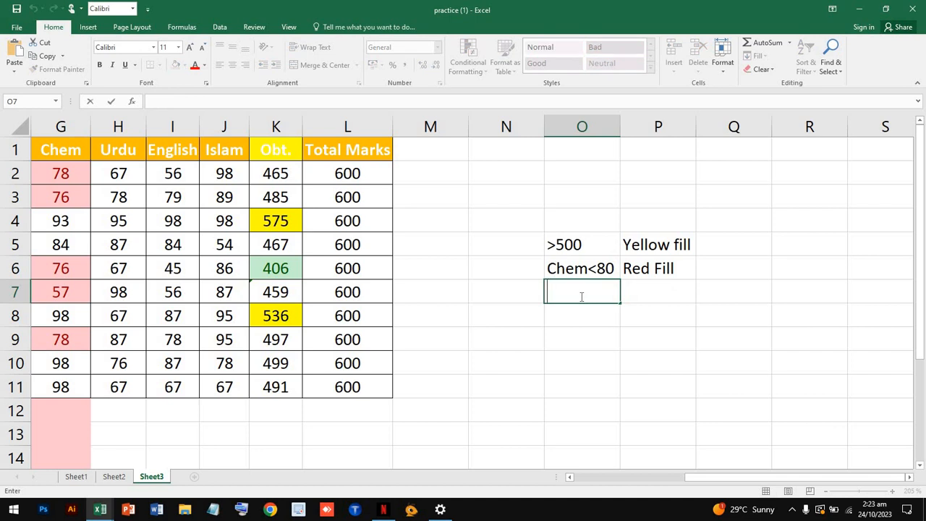
pyautogui.click(283, 378)
pyautogui.doubleClick(282, 364)
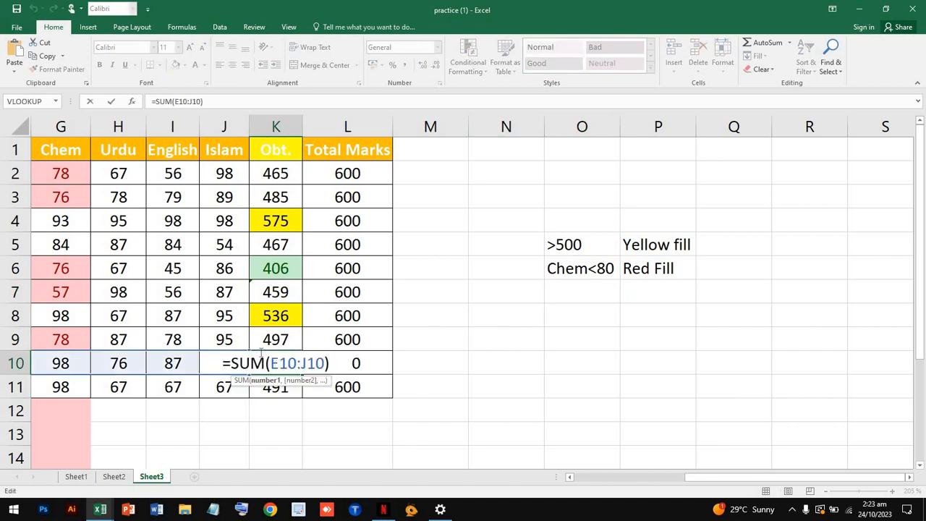
pyautogui.click(224, 343)
pyautogui.doubleClick(178, 364)
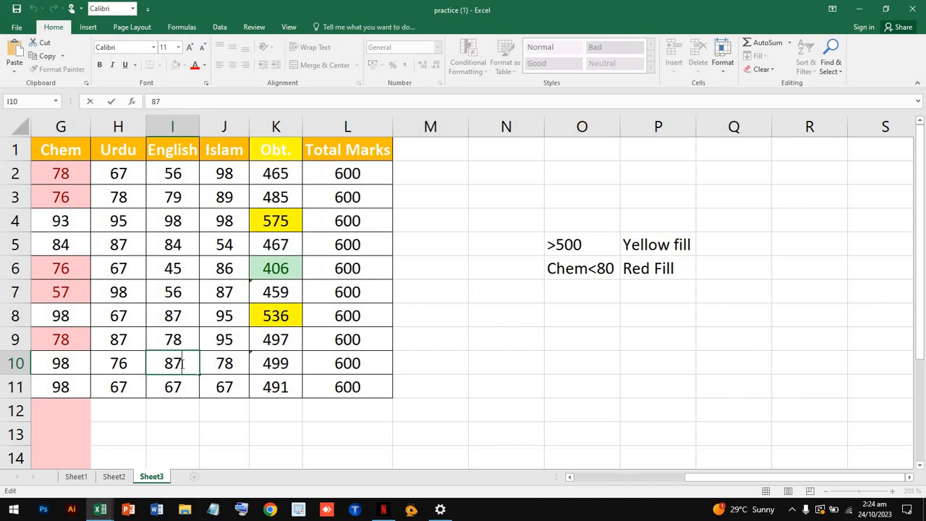
pyautogui.moveTo(182, 364); pyautogui.dragTo(147, 364)
pyautogui.write('20')
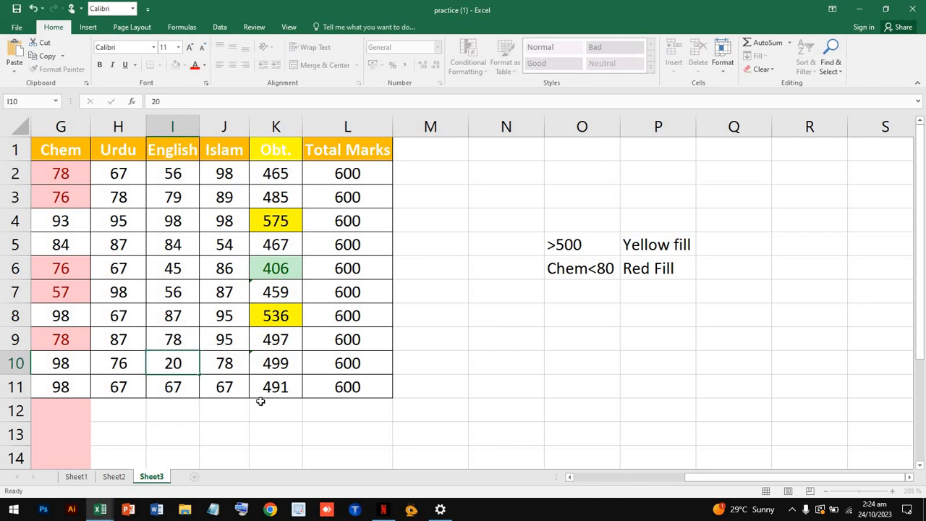
pyautogui.click(269, 361)
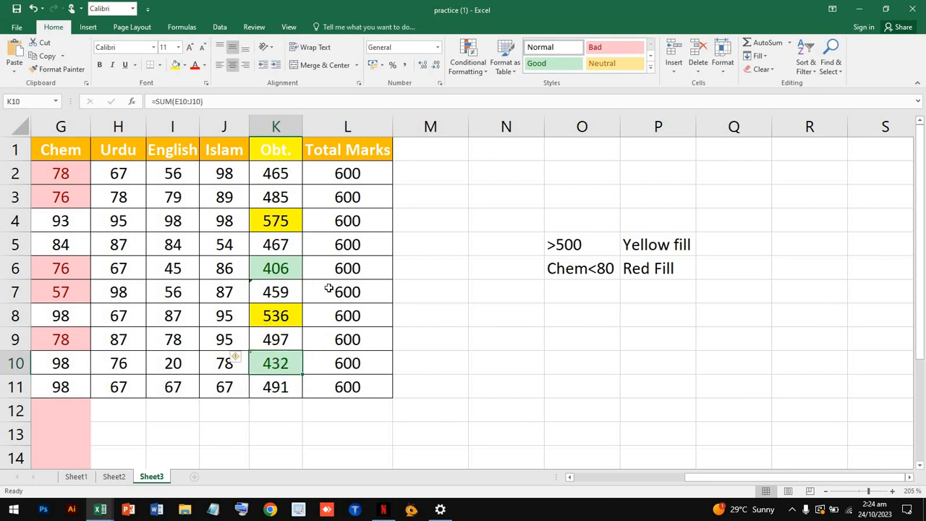
pyautogui.doubleClick(578, 296)
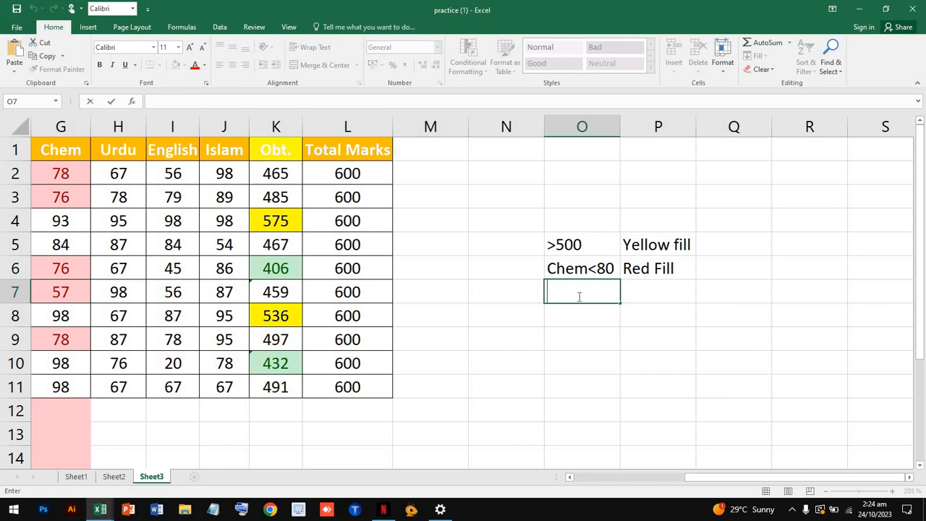
pyautogui.write('B')
pyautogui.press('BackSpace')
pyautogui.write('Between %00')
pyautogui.press('BackSpace')
pyautogui.press('BackSpace')
pyautogui.press('BackSpace')
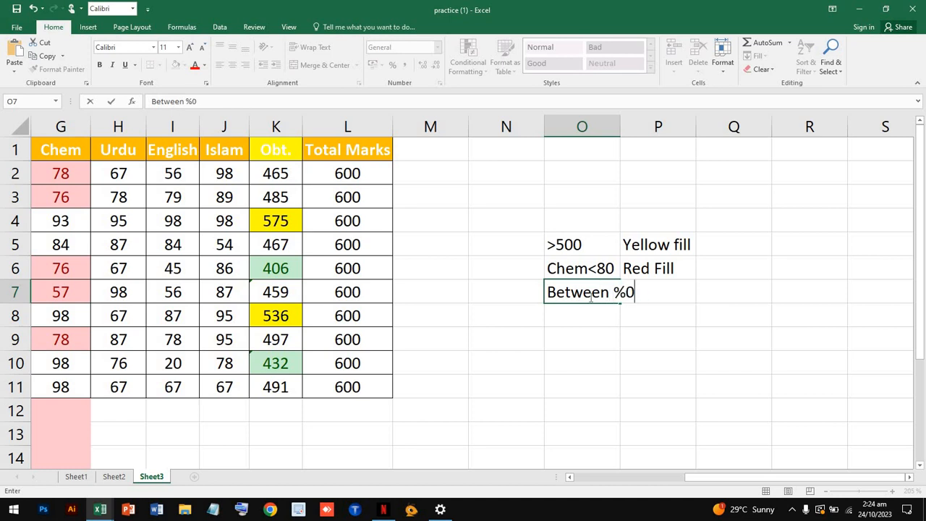
pyautogui.write('50')
pyautogui.hotkey('ctrl', 'Return')
pyautogui.write('0')
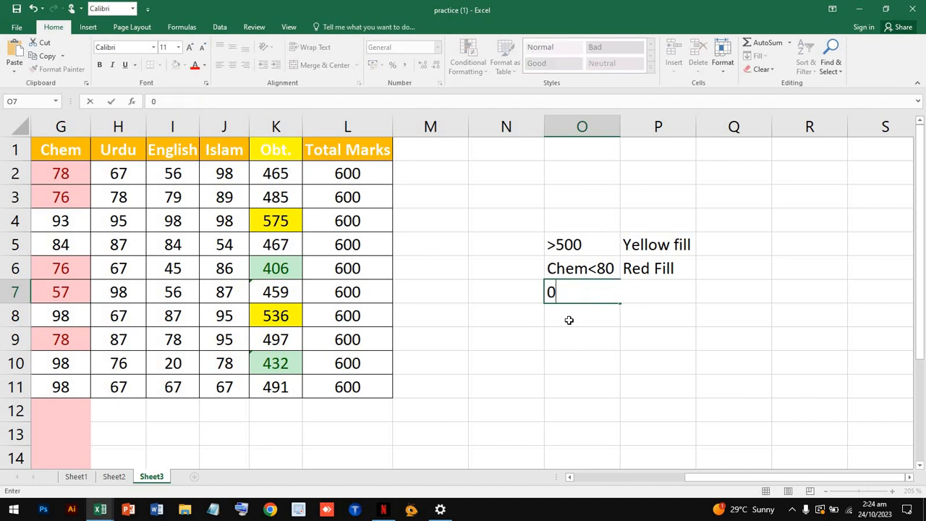
# Step: Replace the content of legend cell O7 with Between 500-550
pyautogui.doubleClick(574, 291)
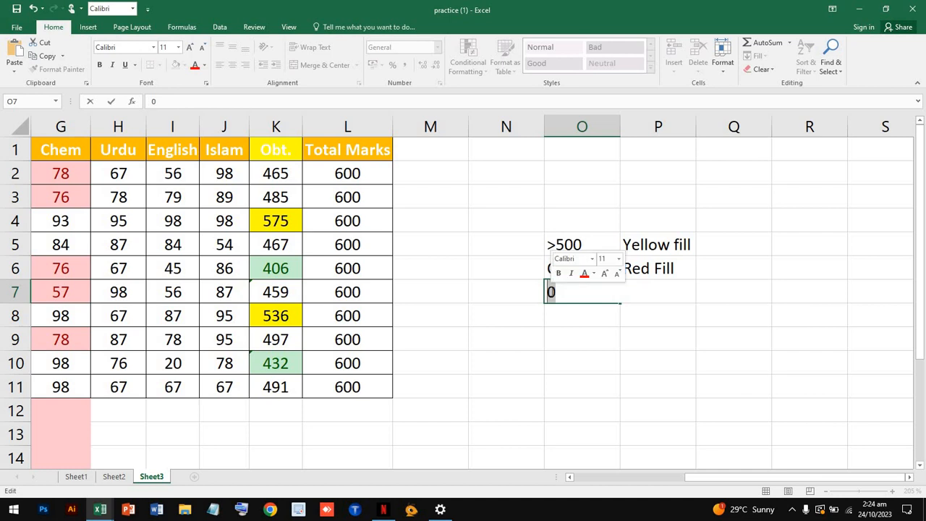
pyautogui.write('Bet')
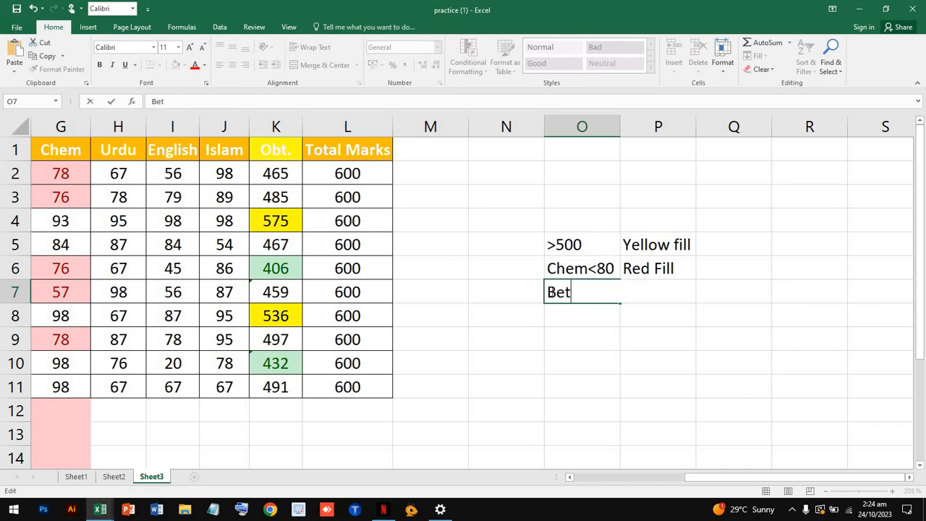
pyautogui.write('ween 500')
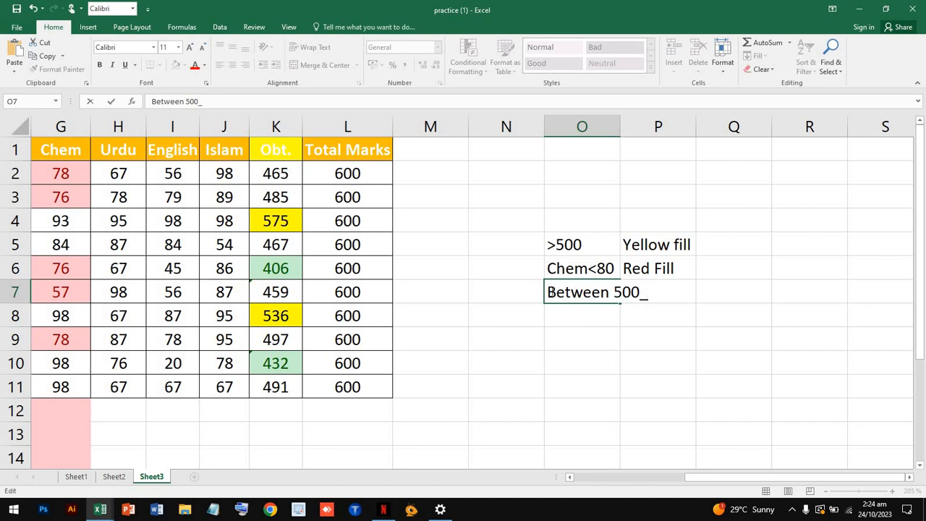
pyautogui.write('-550')
pyautogui.click(604, 357)
pyautogui.click(610, 290)
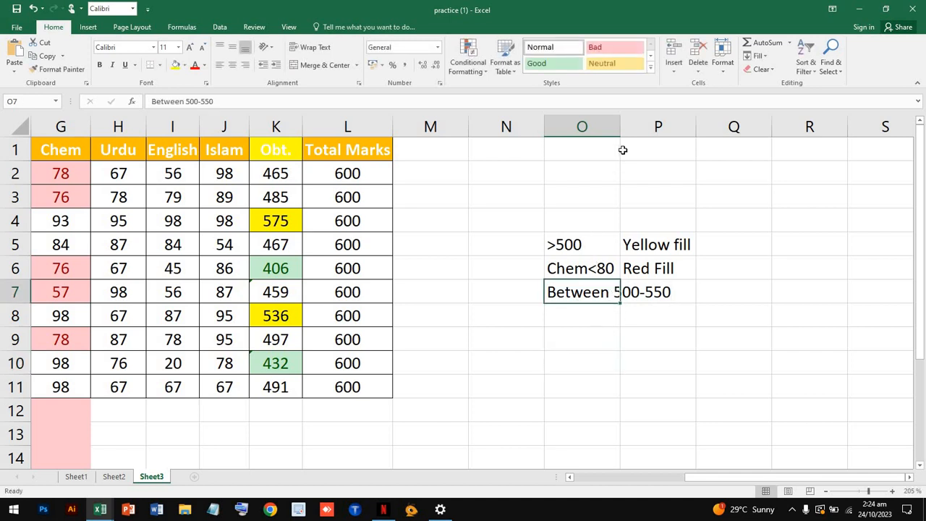
# Step: Widen column O to fit its longest legend text and enter Green Fill in cell P7
pyautogui.moveTo(620, 127); pyautogui.dragTo(695, 126)
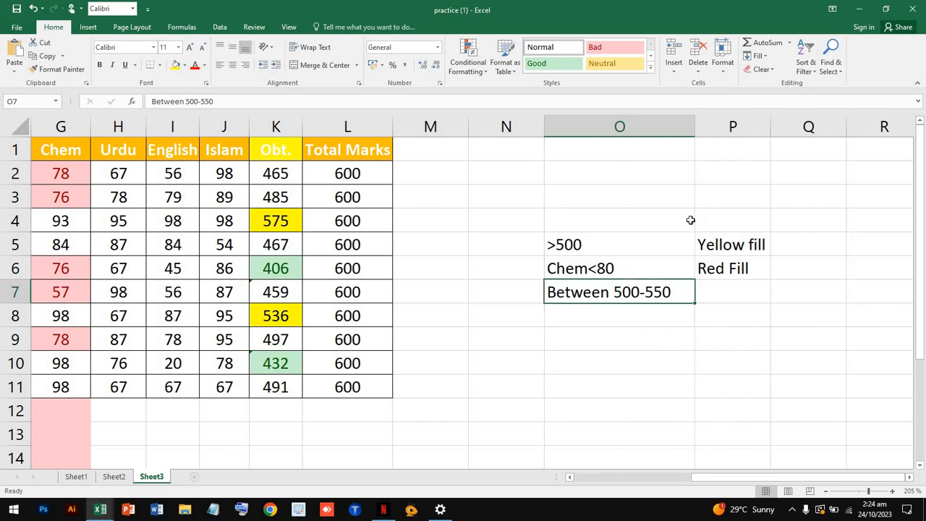
pyautogui.doubleClick(717, 288)
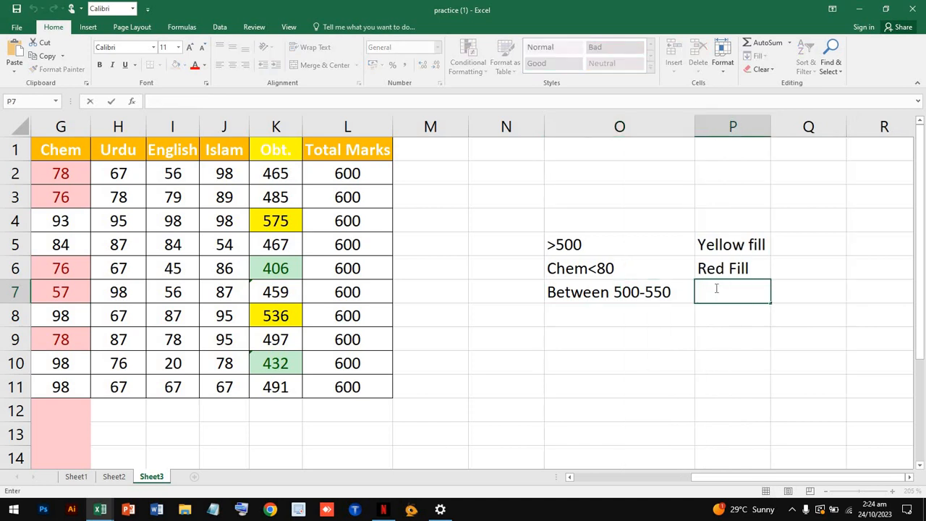
pyautogui.write('Green Fill')
# Step: Apply borders around all cells of the legend range O5:P7
pyautogui.click(611, 242)
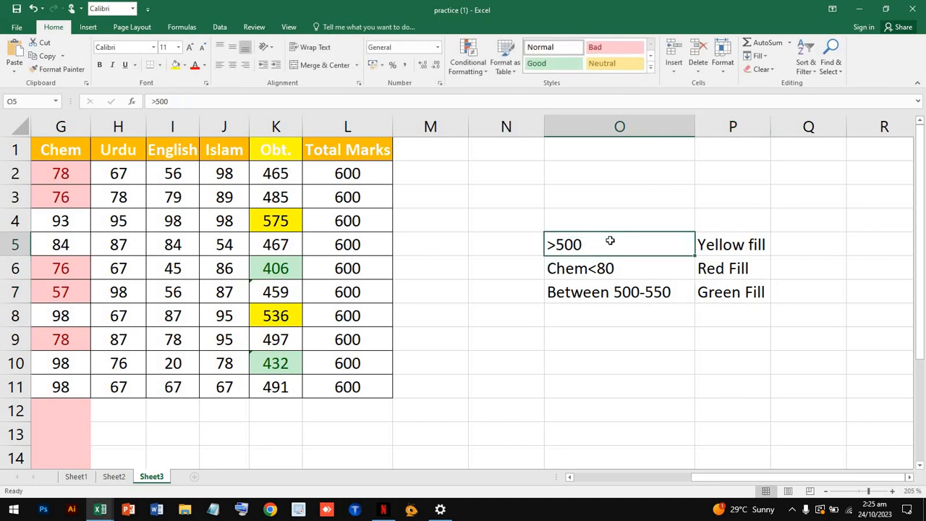
pyautogui.keyDown('shift'); pyautogui.click(707, 297); pyautogui.keyUp('shift')
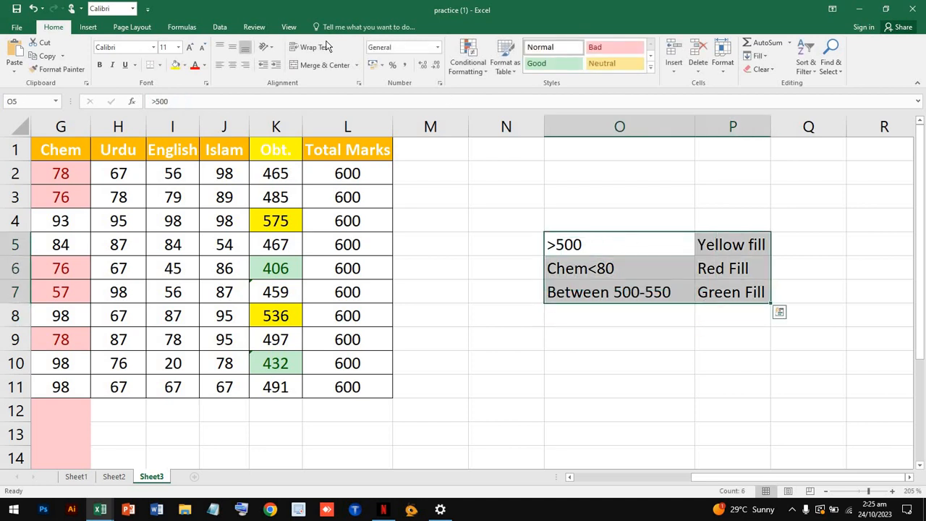
pyautogui.click(159, 65)
pyautogui.click(180, 173)
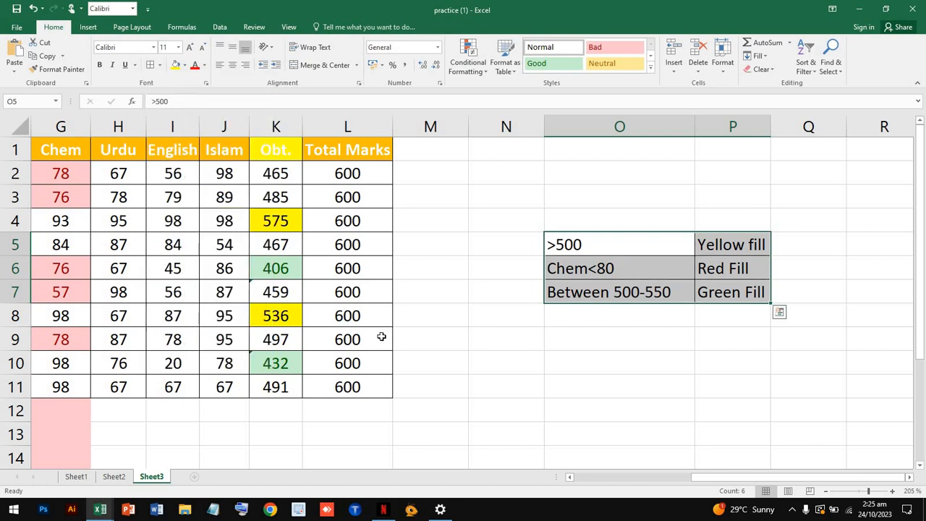
pyautogui.click(382, 336)
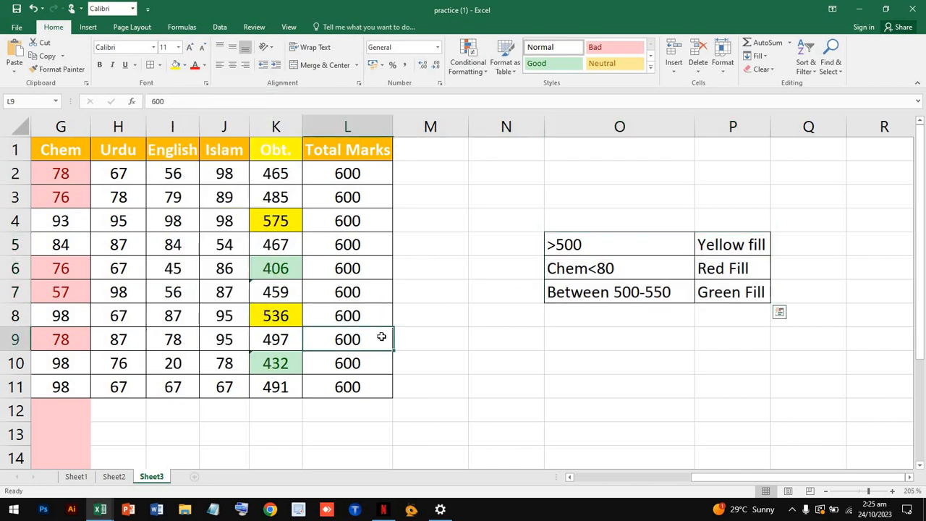
# Step: Fill the Yellow fill legend cell P5 with yellow
pyautogui.click(749, 251)
pyautogui.click(724, 170)
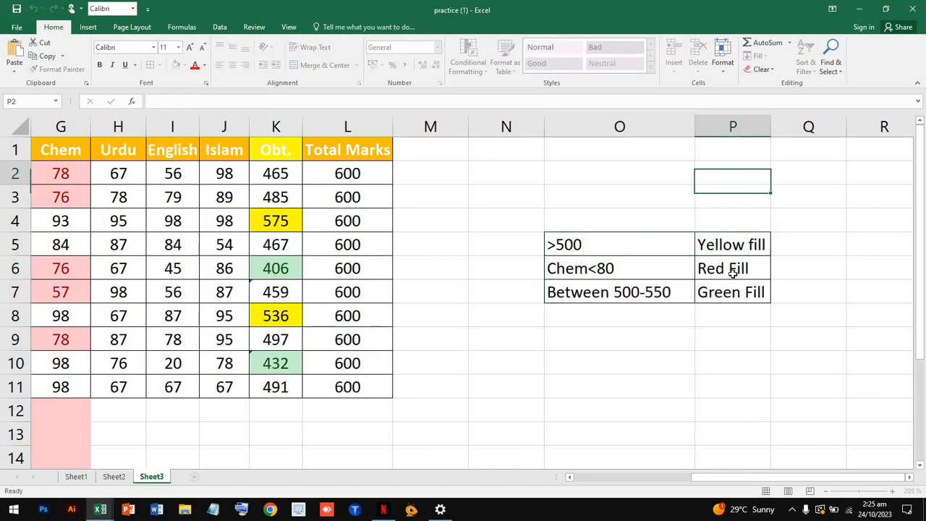
pyautogui.click(733, 246)
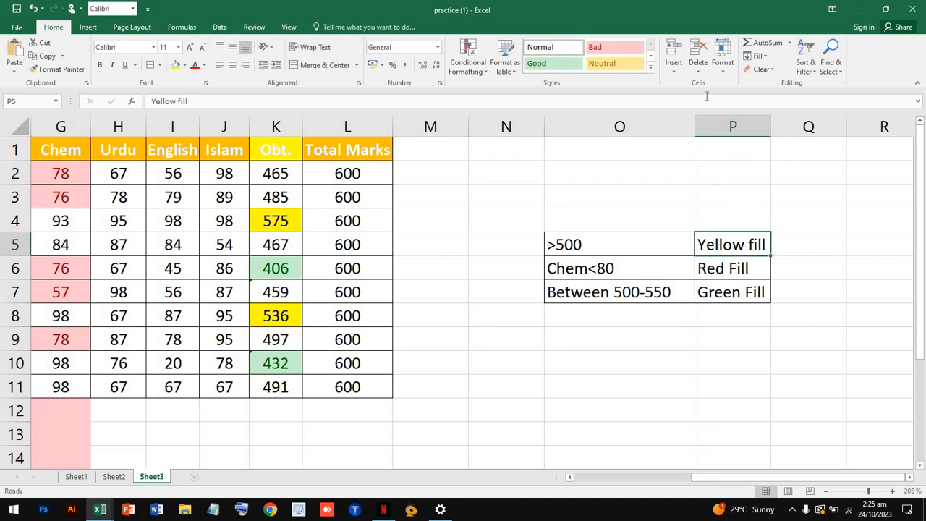
pyautogui.click(715, 69)
pyautogui.click(715, 69)
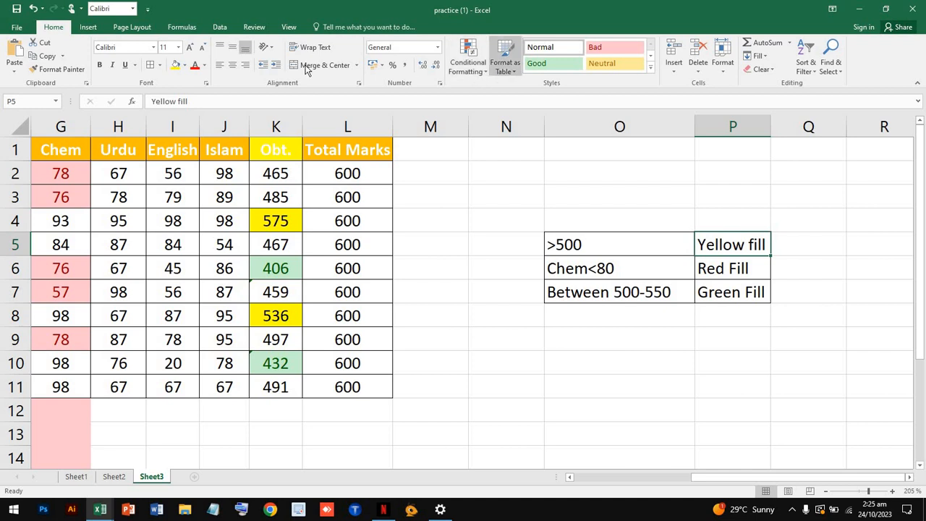
pyautogui.click(176, 65)
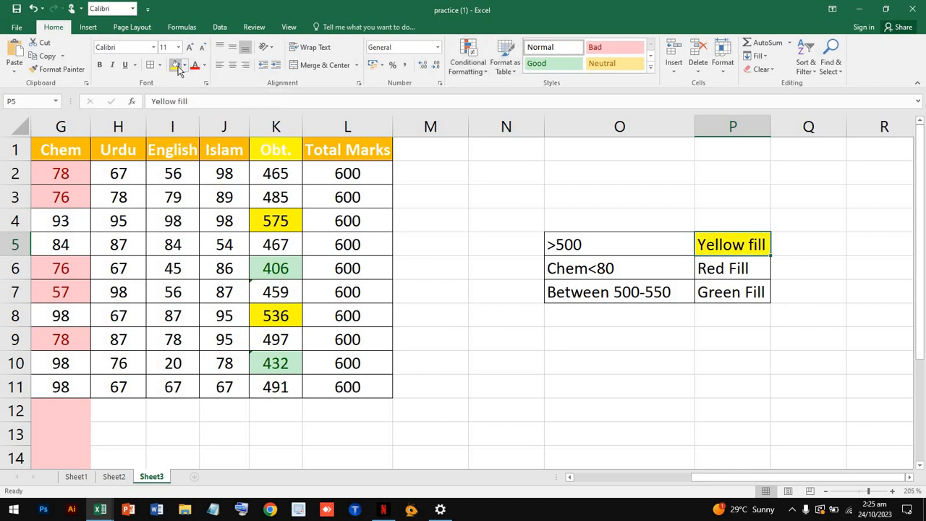
# Step: Fill the Red Fill legend cell P6 with red
pyautogui.click(717, 269)
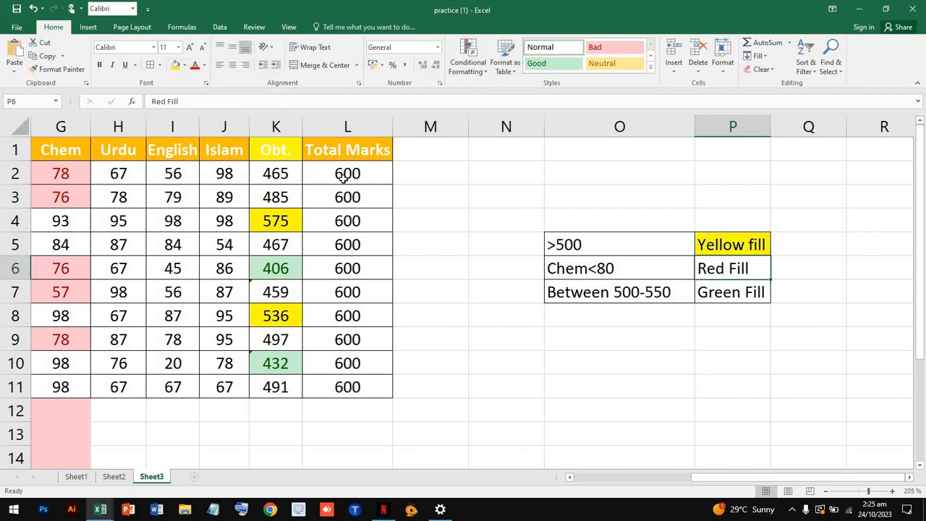
pyautogui.click(184, 65)
pyautogui.click(184, 156)
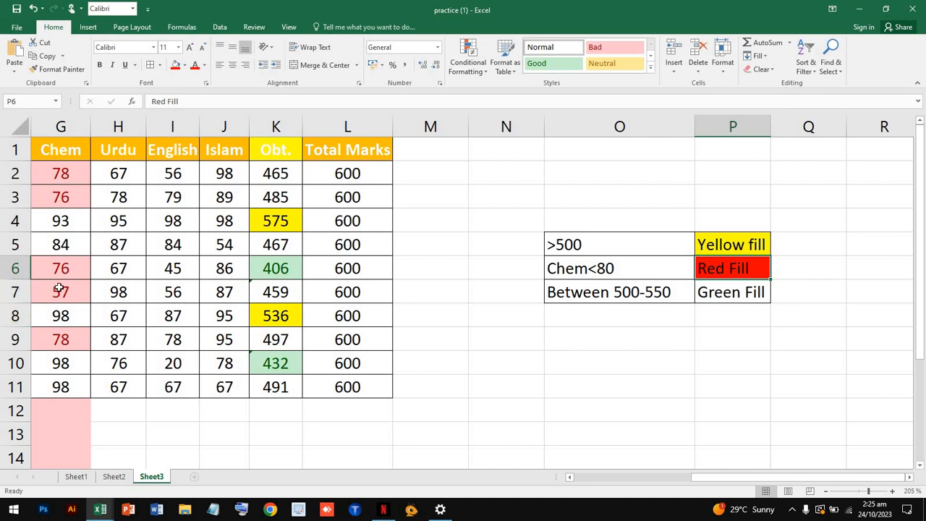
# Step: Change the wording of legend cell P6 from Red Fill to Light red Fill
pyautogui.doubleClick(726, 274)
pyautogui.moveTo(728, 269); pyautogui.dragTo(697, 268)
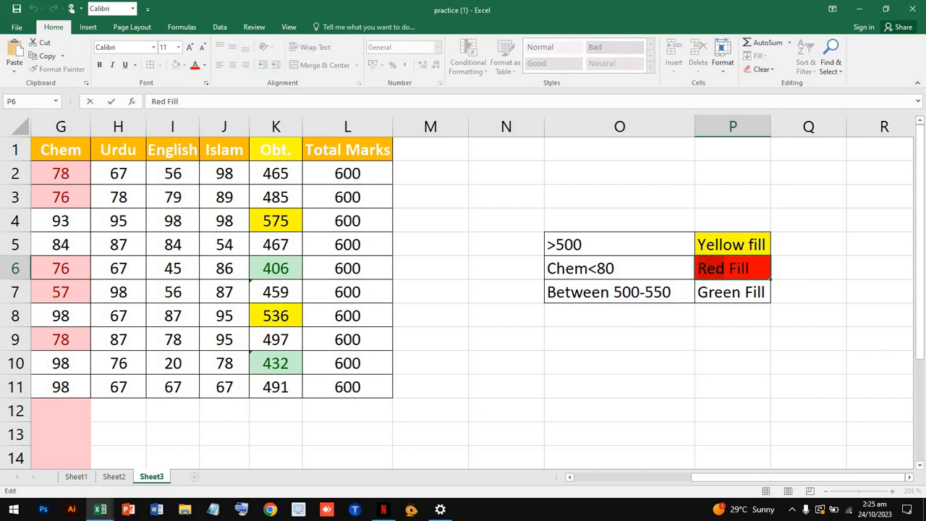
pyautogui.write('Pin')
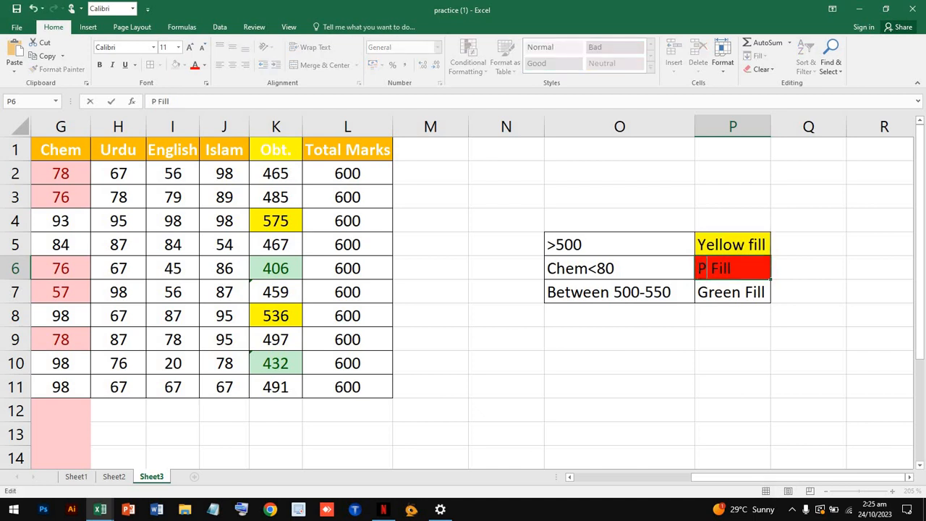
pyautogui.press('BackSpace')
pyautogui.press('BackSpace')
pyautogui.press('BackSpace')
pyautogui.write('Light')
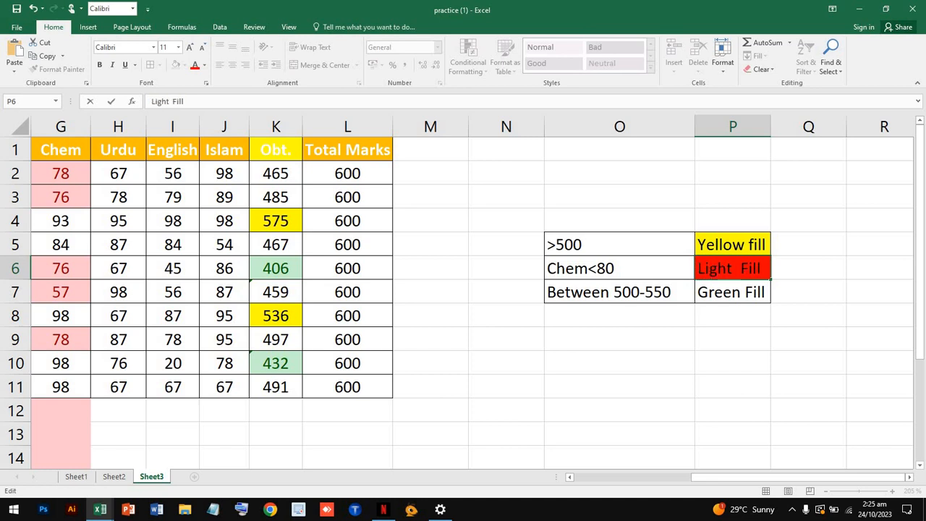
pyautogui.write(' red')
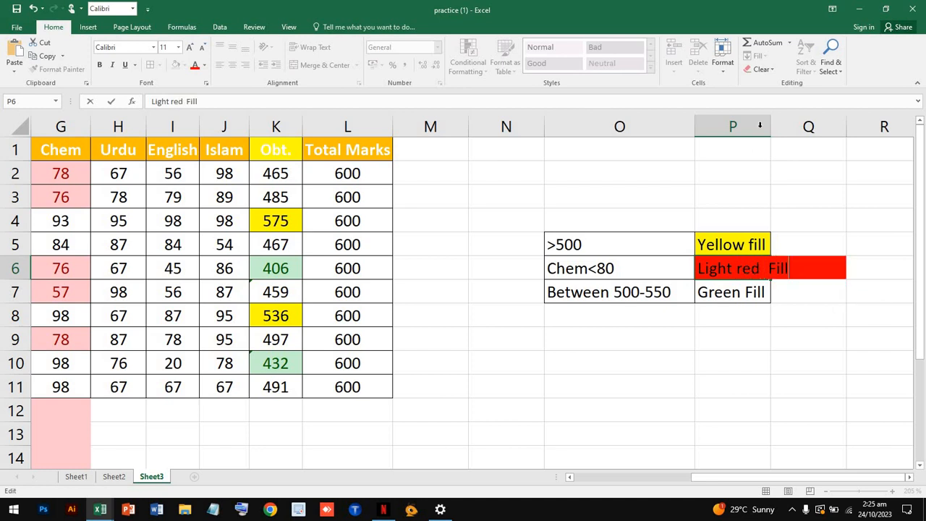
pyautogui.click(740, 219)
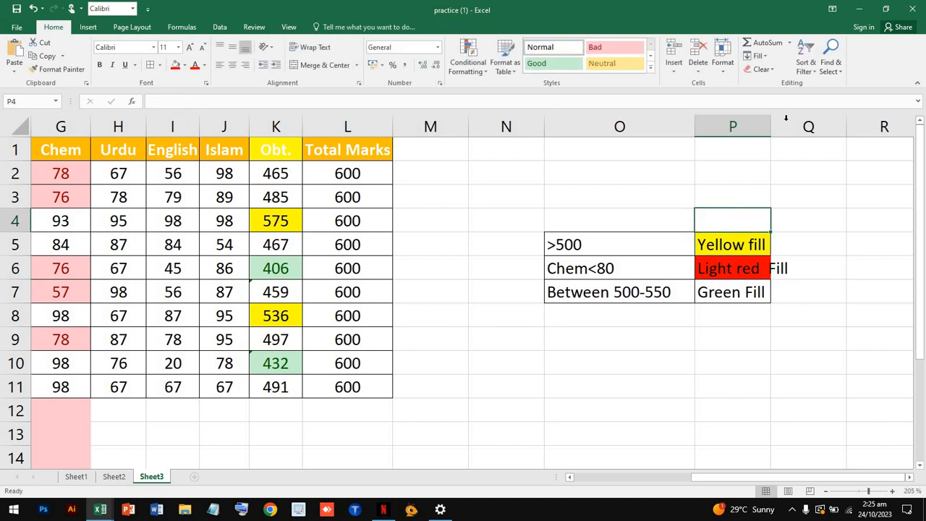
# Step: Widen column P to fit its longest legend text and fill the Green Fill legend cell P7 with light green
pyautogui.moveTo(771, 126); pyautogui.dragTo(794, 123)
pyautogui.click(768, 296)
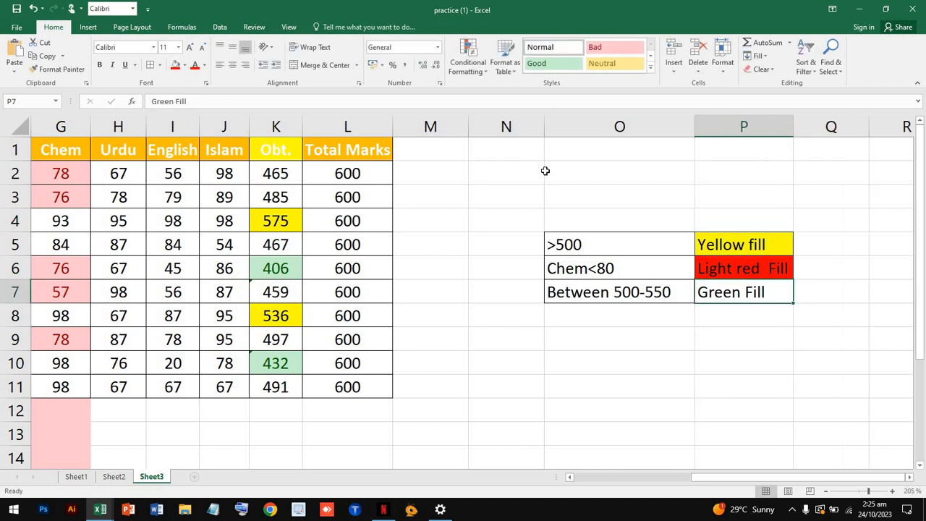
pyautogui.click(183, 65)
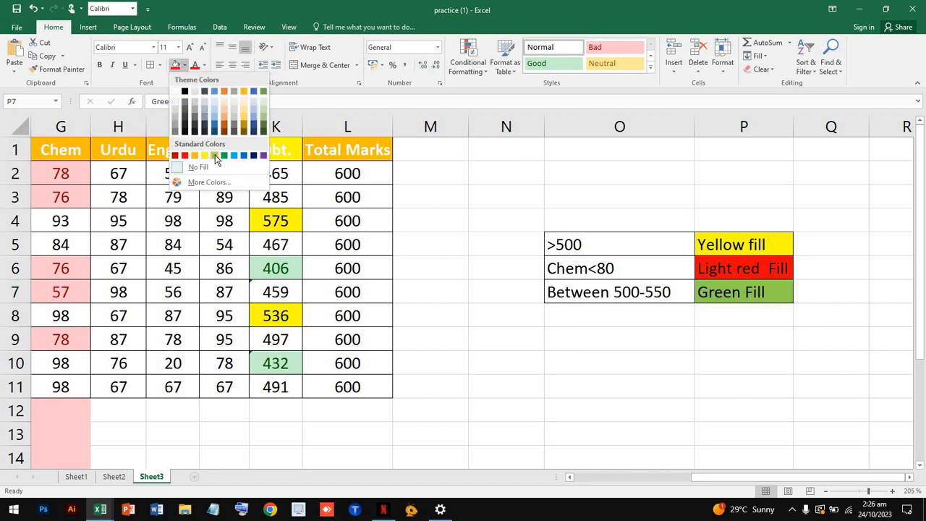
pyautogui.click(216, 158)
pyautogui.click(658, 400)
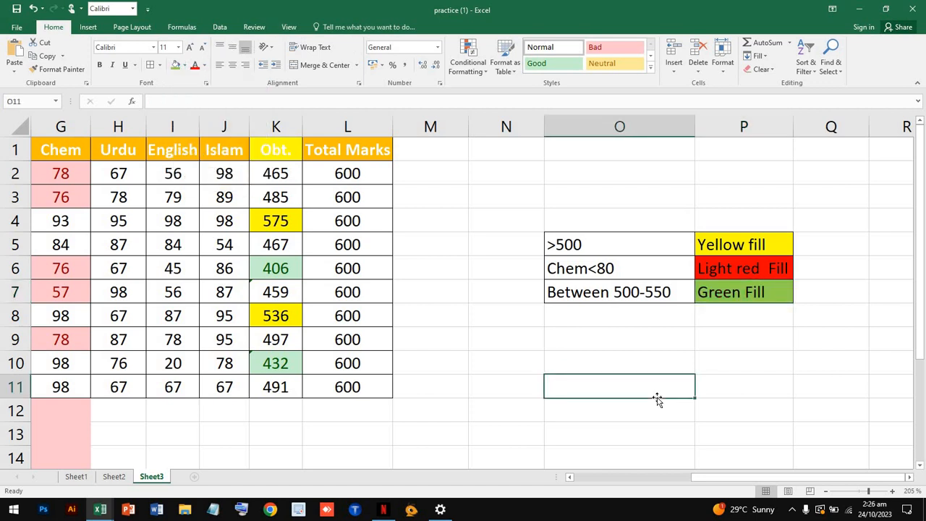
pyautogui.click(471, 364)
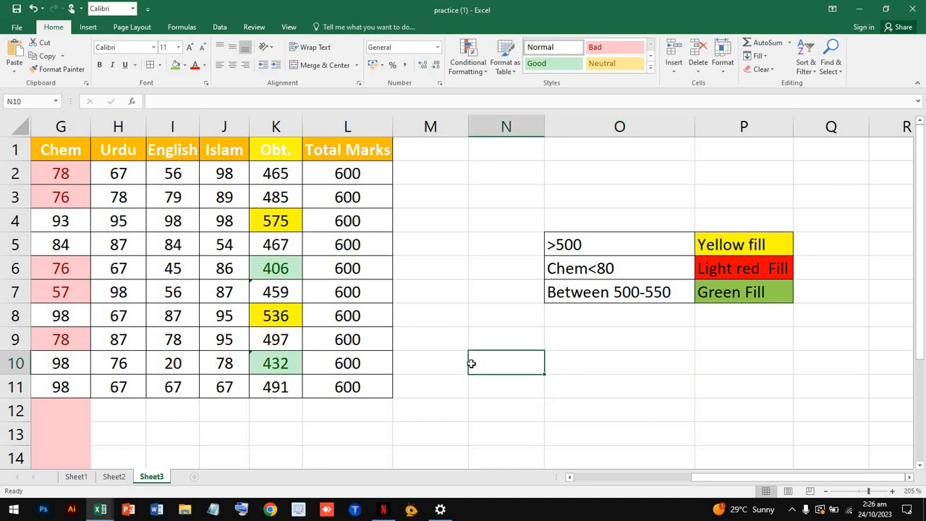
pyautogui.scroll(-2, 471, 363)
pyautogui.scroll(2, 471, 363)
pyautogui.click(323, 293)
pyautogui.keyDown('ctrl'); pyautogui.scroll(-4, 324, 292); pyautogui.keyUp('ctrl')
pyautogui.hscroll(-3, 323, 292)
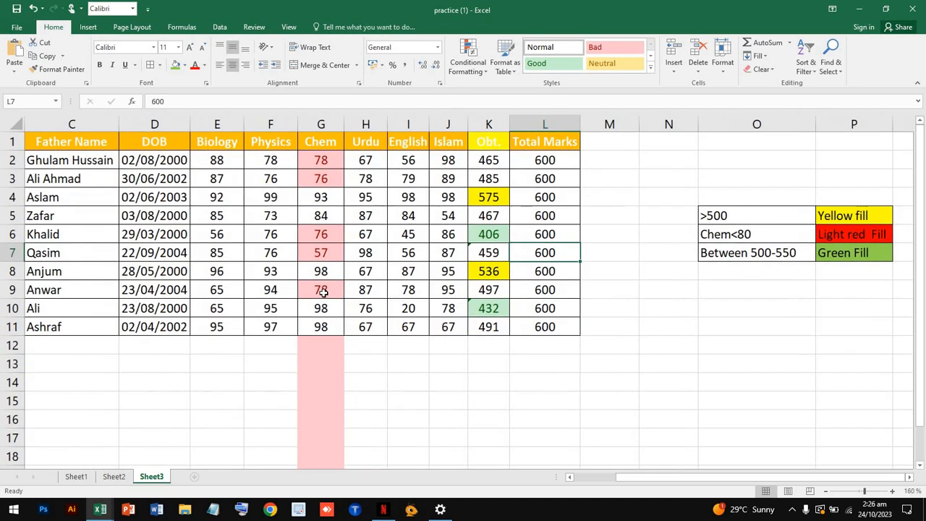
pyautogui.keyDown('ctrl'); pyautogui.scroll(-2, 324, 292); pyautogui.keyUp('ctrl')
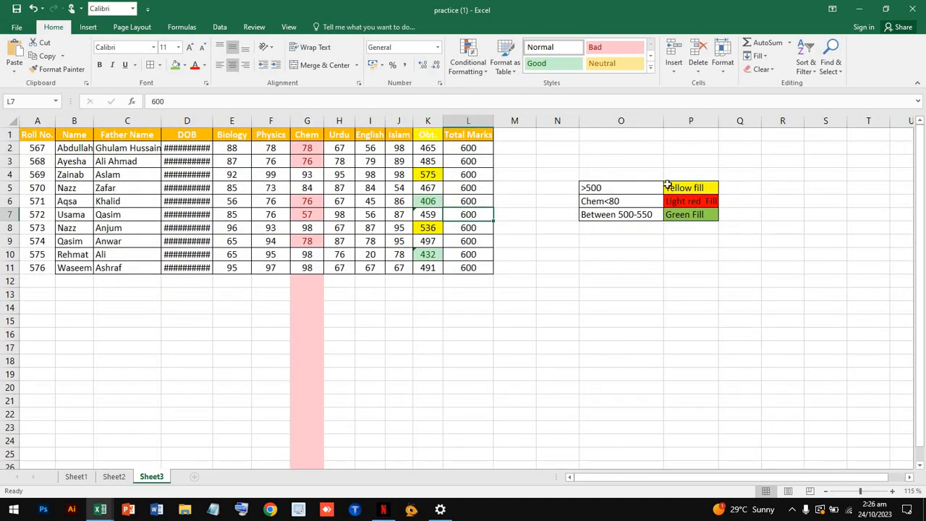
# Step: Apply a Less Than 100 highlight rule with Light Red Fill with Dark Red Text to the whole Chem column
pyautogui.doubleClick(312, 283)
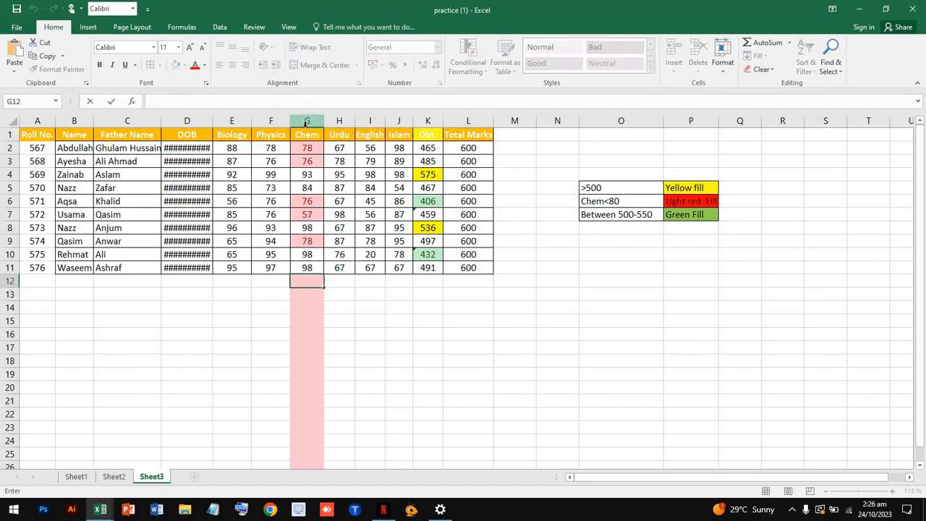
pyautogui.moveTo(307, 147); pyautogui.dragTo(307, 269)
pyautogui.click(310, 120)
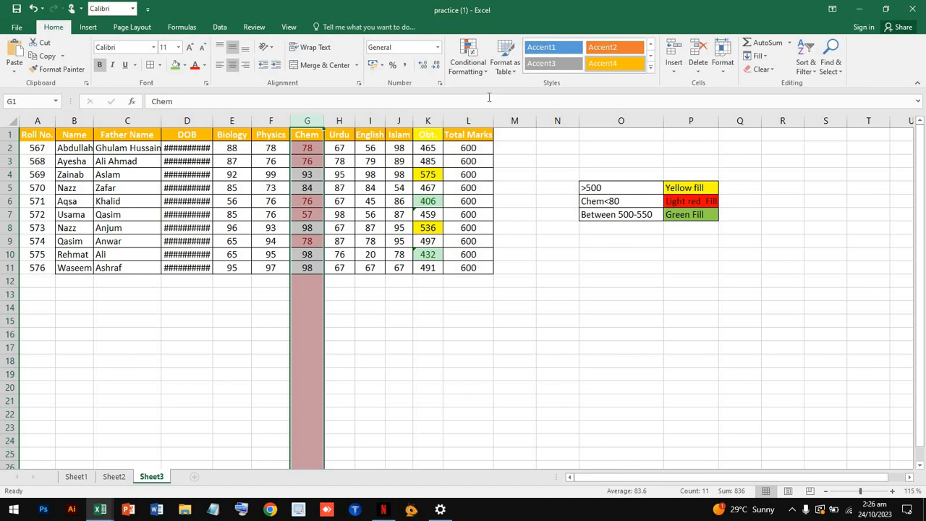
pyautogui.click(471, 59)
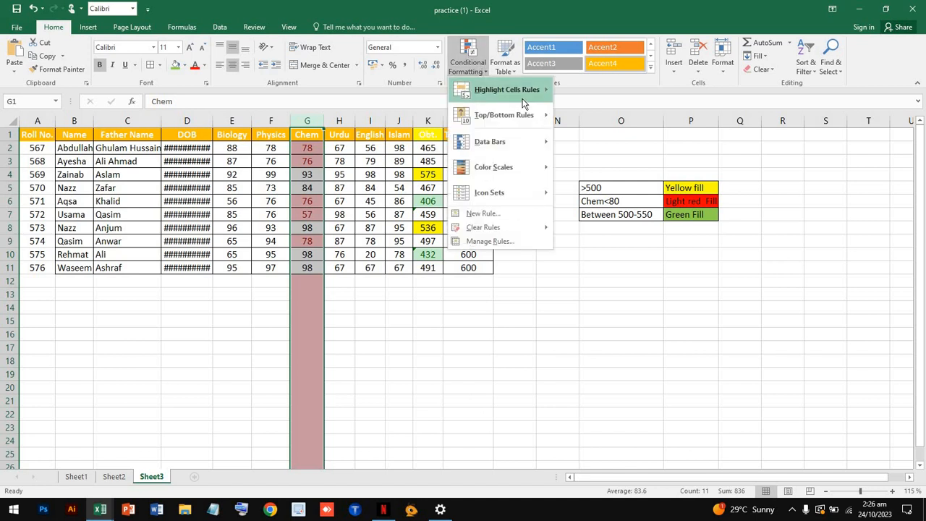
pyautogui.moveTo(527, 103)
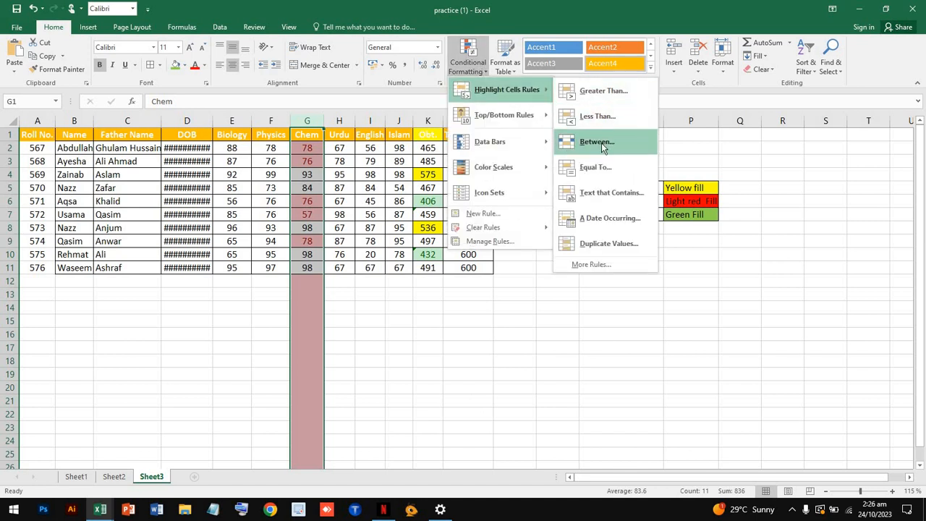
pyautogui.click(598, 116)
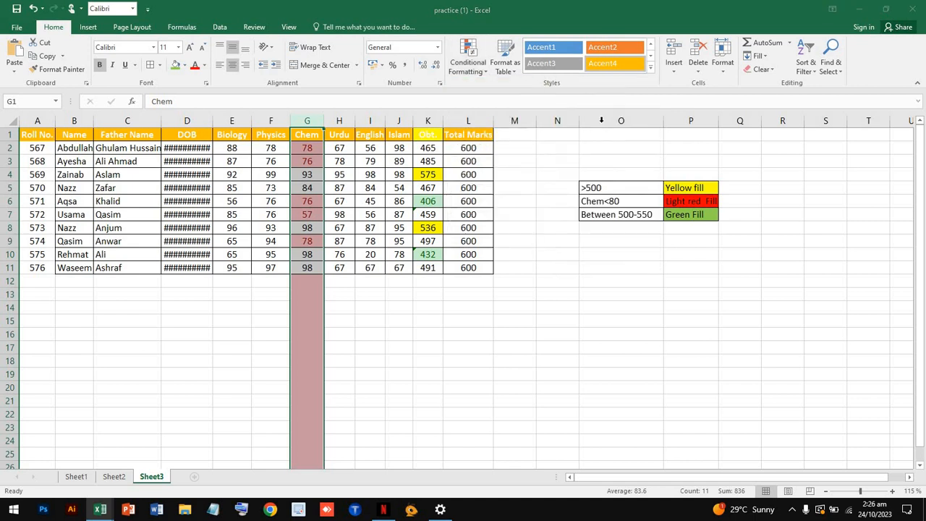
pyautogui.press('BackSpace')
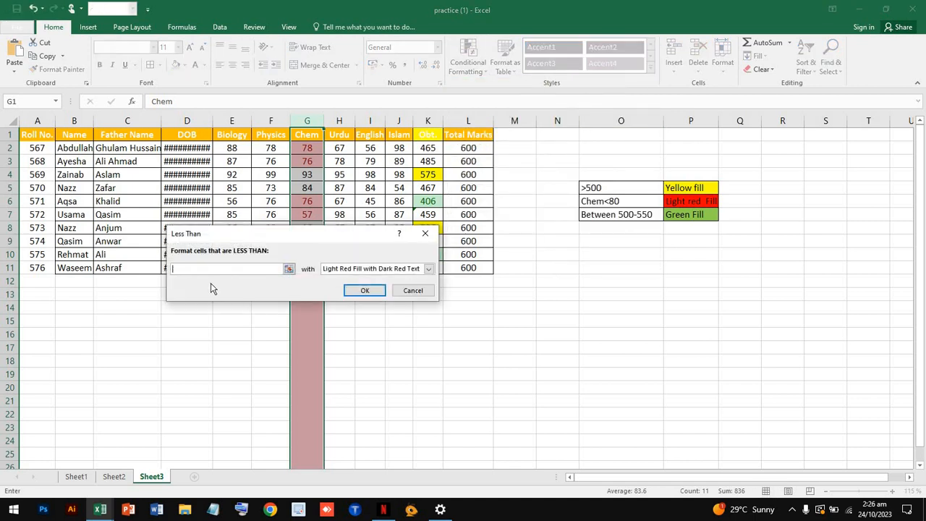
pyautogui.click(379, 291)
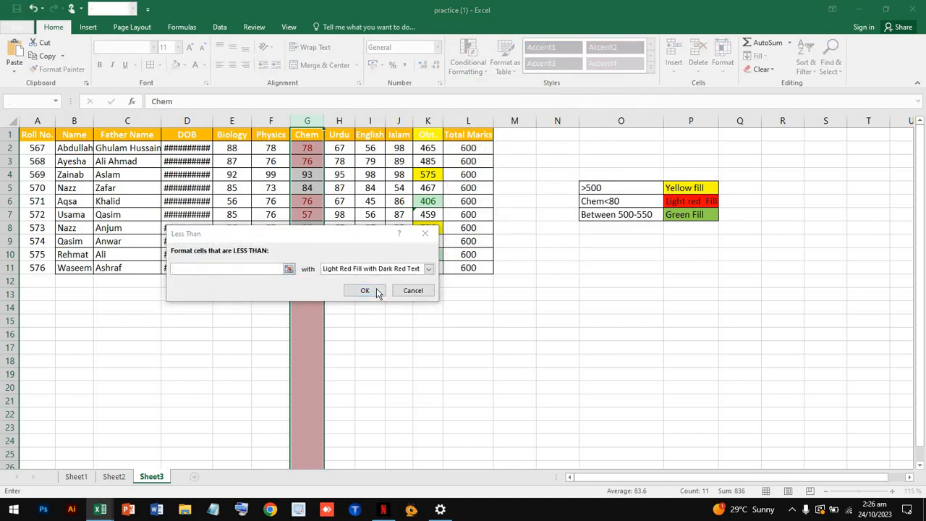
pyautogui.click(464, 289)
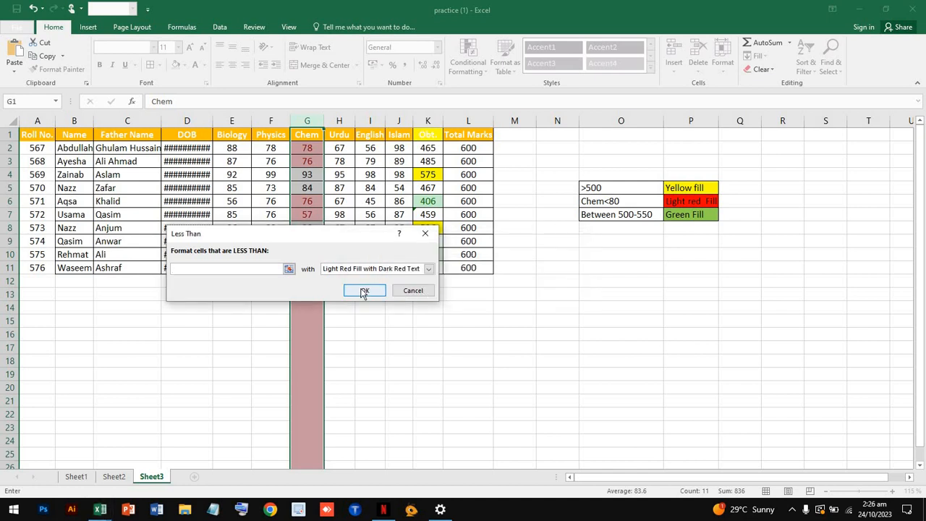
pyautogui.write('100')
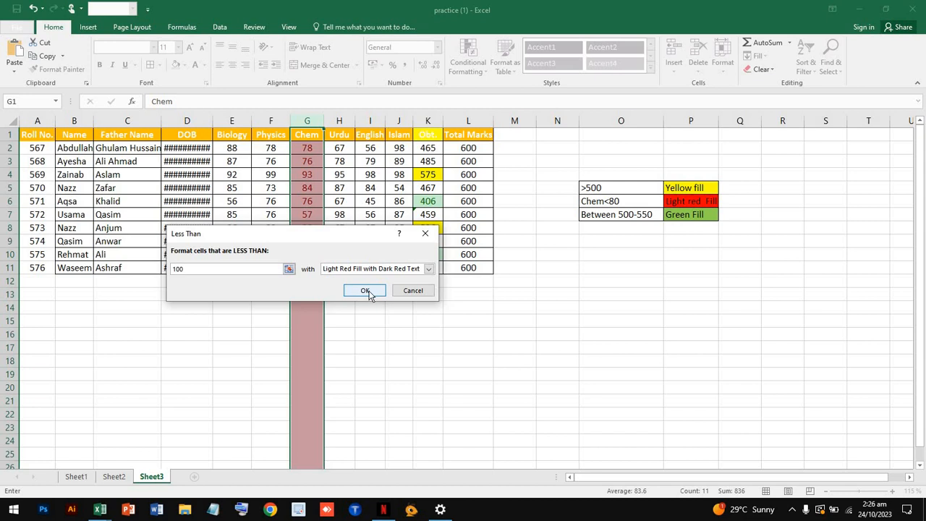
pyautogui.click(365, 290)
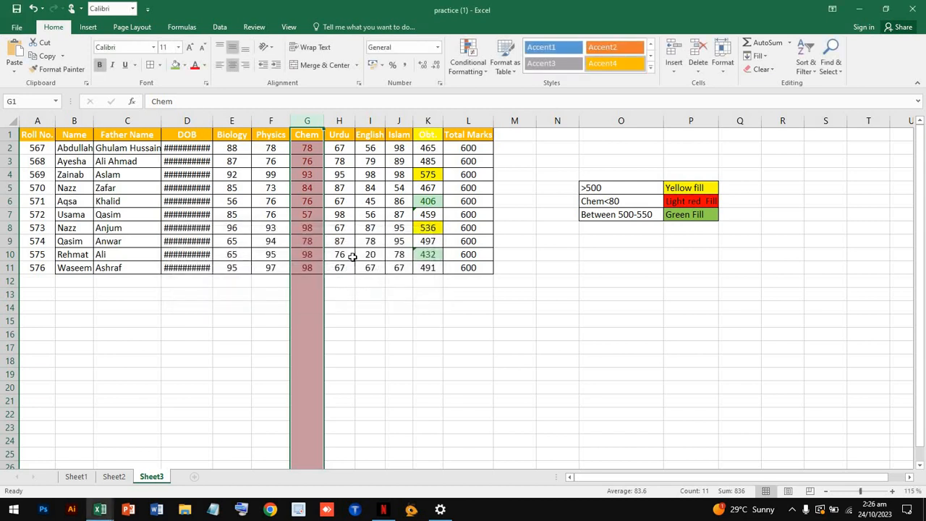
pyautogui.click(340, 254)
pyautogui.moveTo(306, 136); pyautogui.dragTo(308, 148)
pyautogui.doubleClick(308, 148)
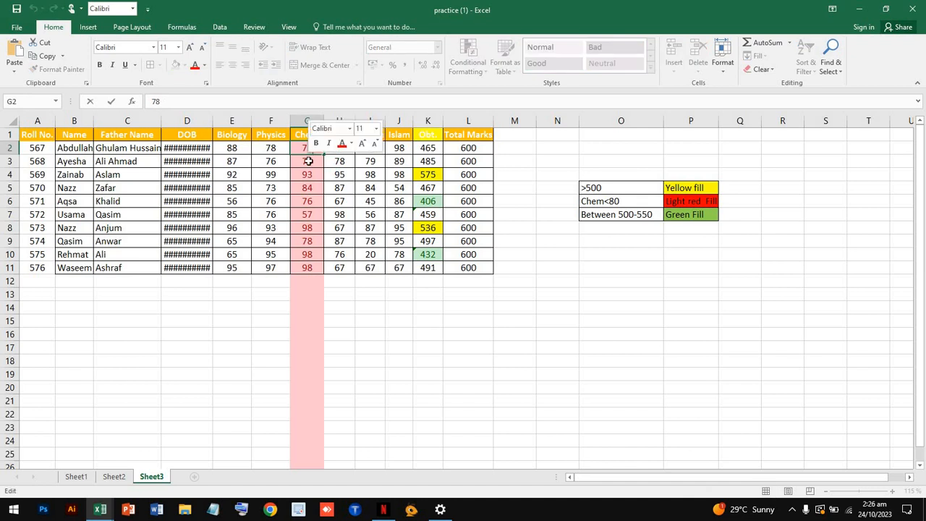
pyautogui.press('Return')
pyautogui.press('F2')
pyautogui.moveTo(319, 148); pyautogui.dragTo(306, 270)
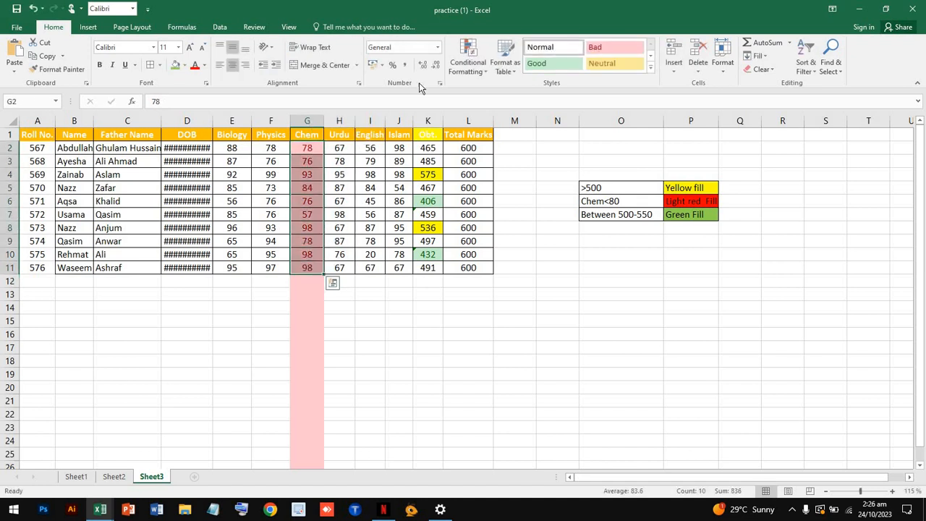
pyautogui.click(476, 70)
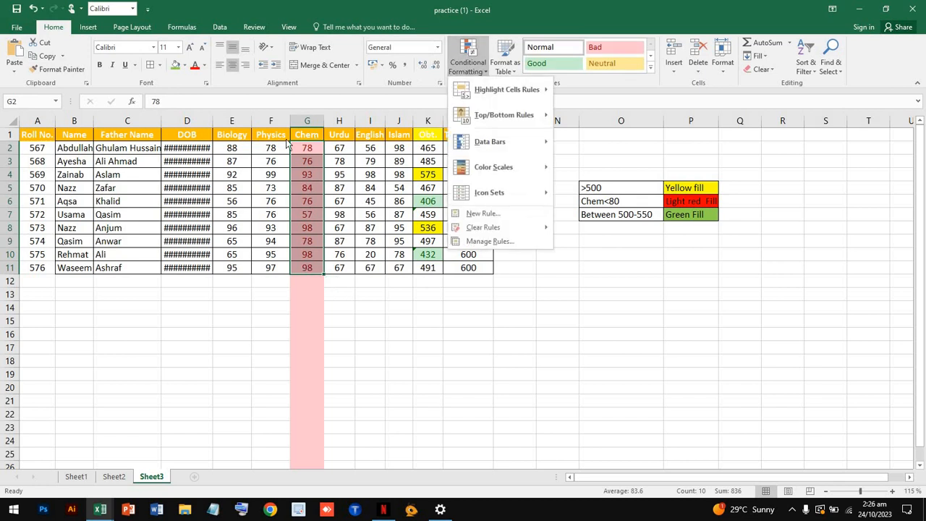
pyautogui.click(305, 123)
# Step: Clear the conditional formatting rules from the whole Chem column only
pyautogui.click(306, 120)
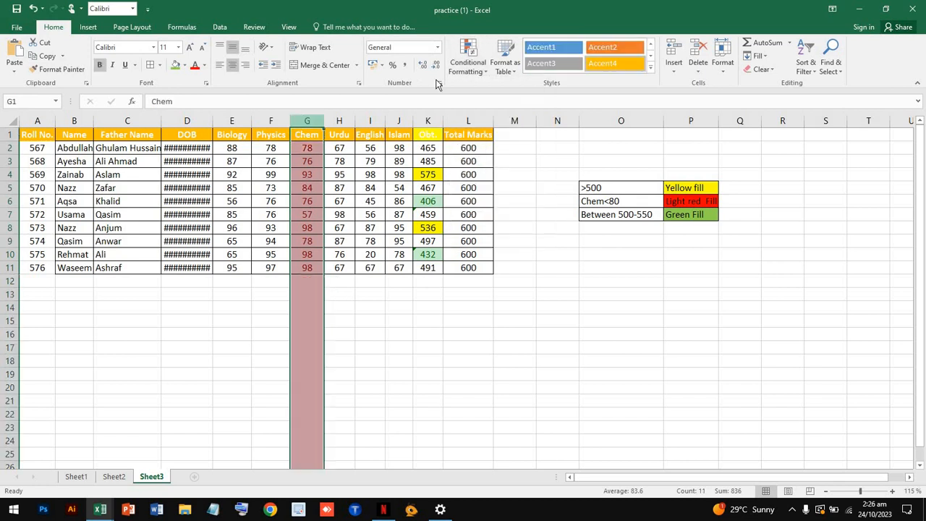
pyautogui.click(474, 63)
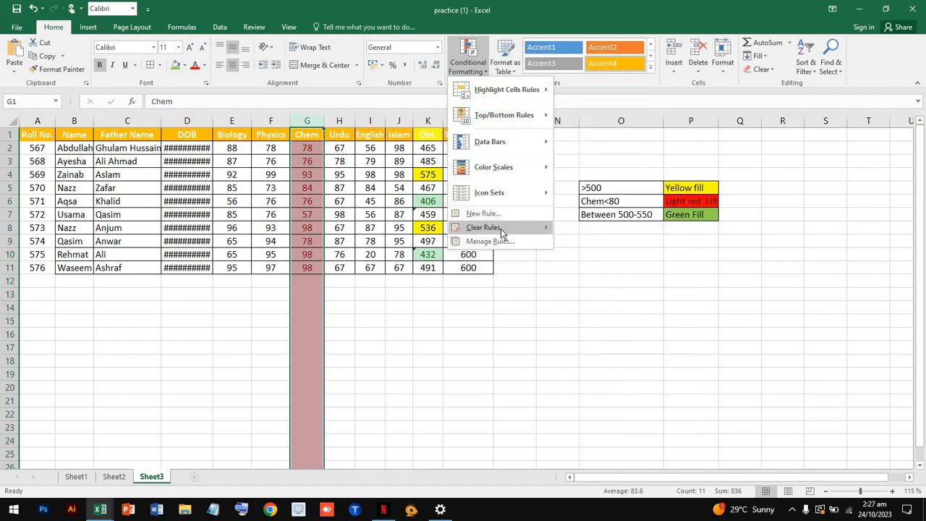
pyautogui.moveTo(501, 232)
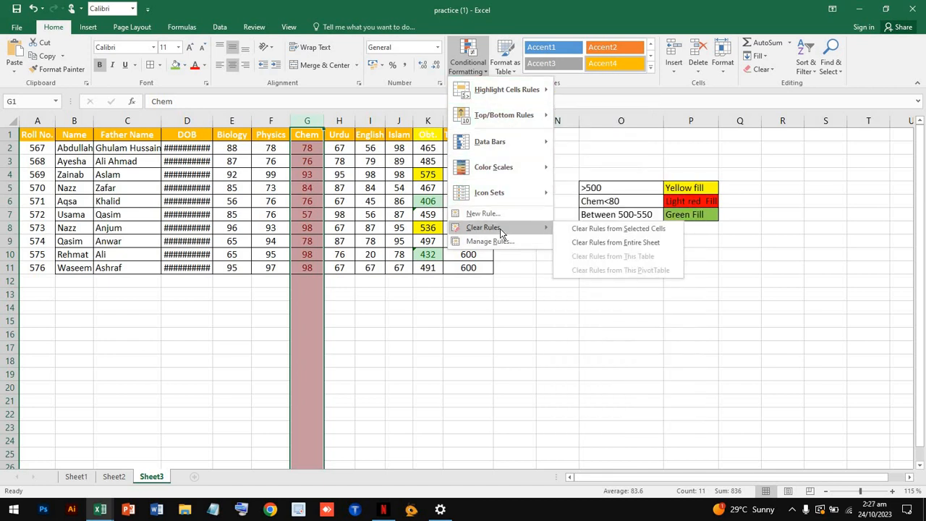
pyautogui.click(629, 228)
pyautogui.click(333, 403)
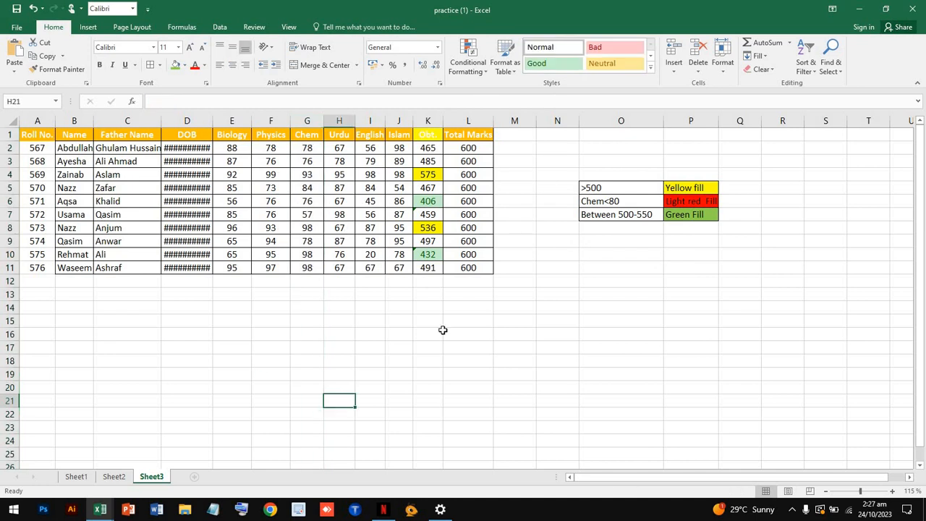
pyautogui.keyDown('ctrl'); pyautogui.scroll(5, 465, 321); pyautogui.keyUp('ctrl')
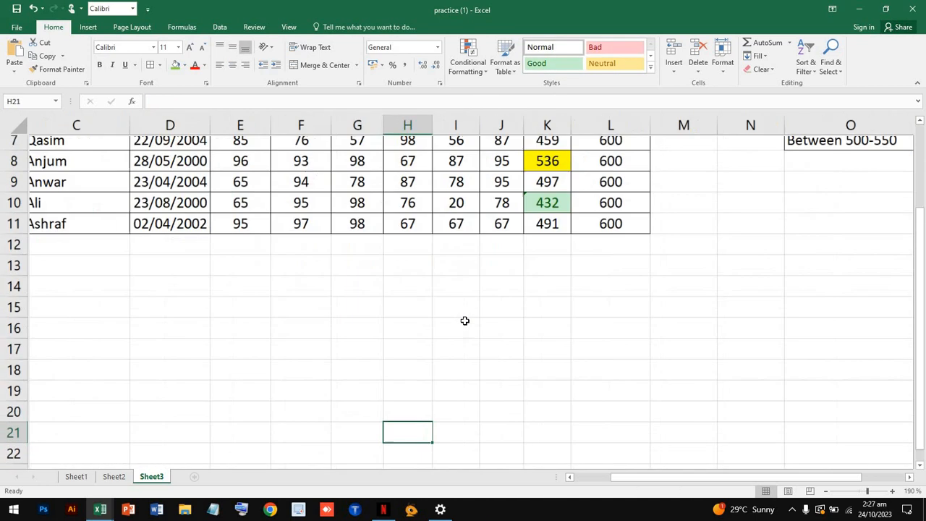
pyautogui.click(478, 64)
pyautogui.moveTo(537, 92)
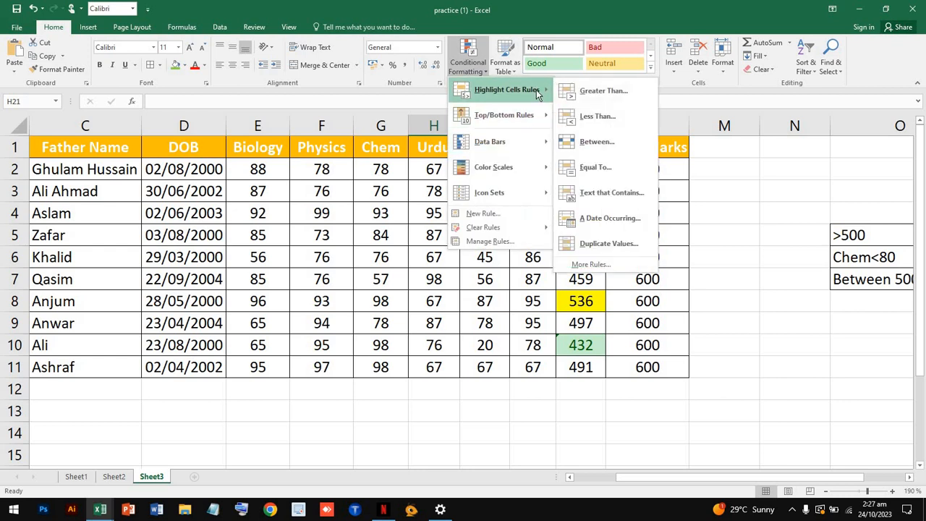
pyautogui.click(629, 171)
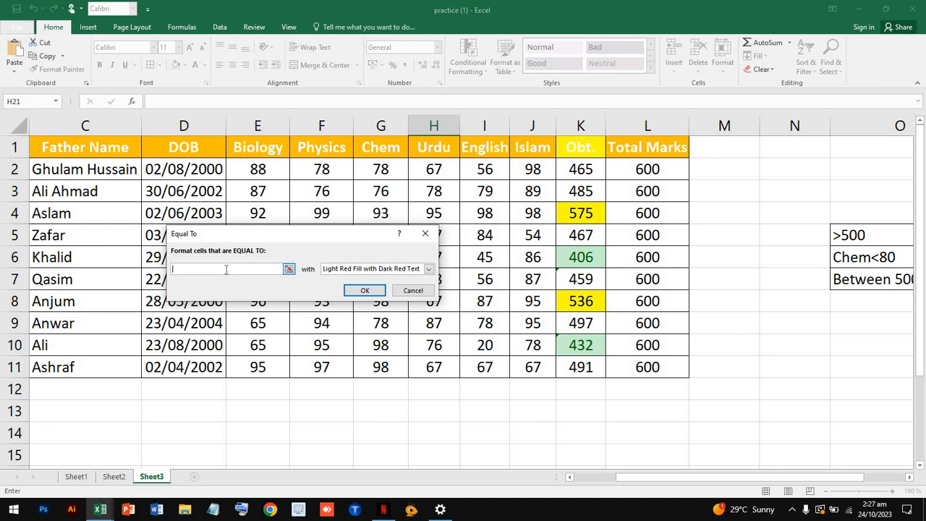
pyautogui.click(425, 233)
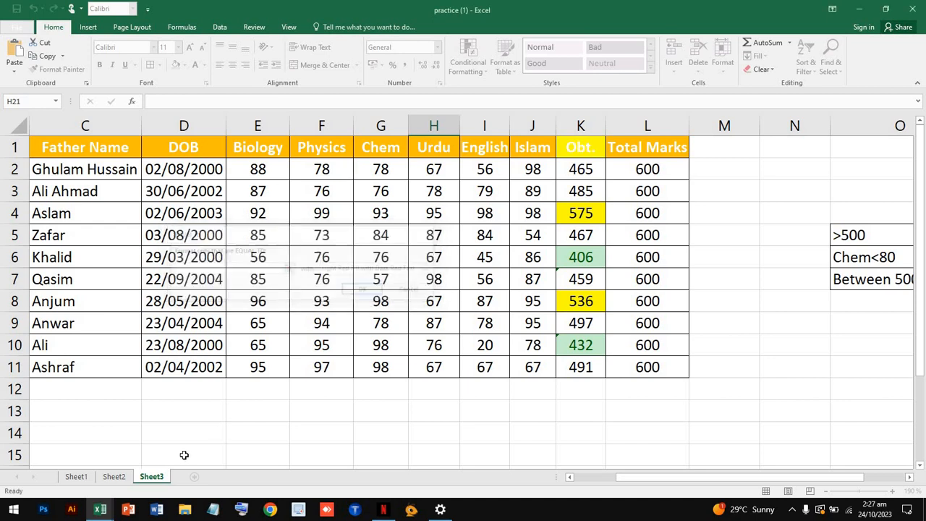
# Step: On Sheet1, apply an Equal To 18 highlight rule with Yellow Fill with Dark Yellow Text to the selected cell A25
pyautogui.click(76, 476)
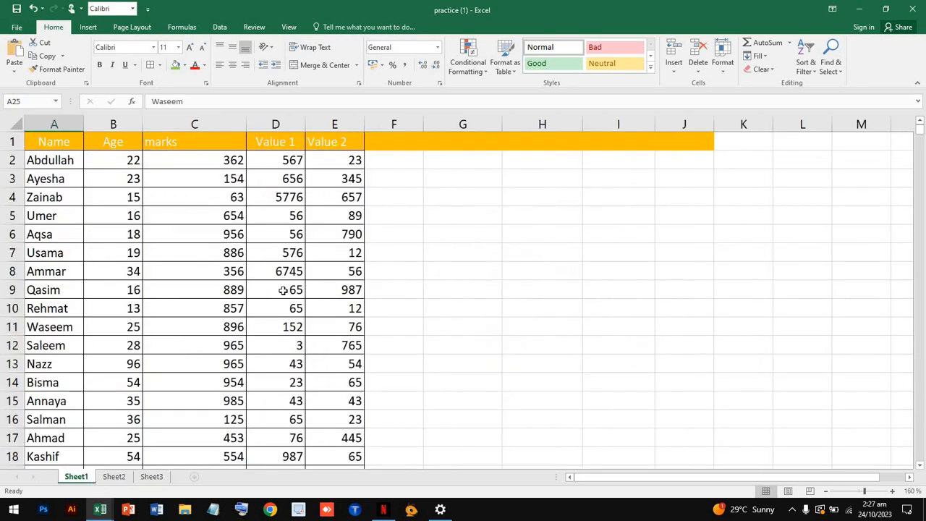
pyautogui.scroll(-20, 283, 289)
pyautogui.scroll(20, 283, 290)
pyautogui.click(478, 64)
pyautogui.moveTo(502, 91)
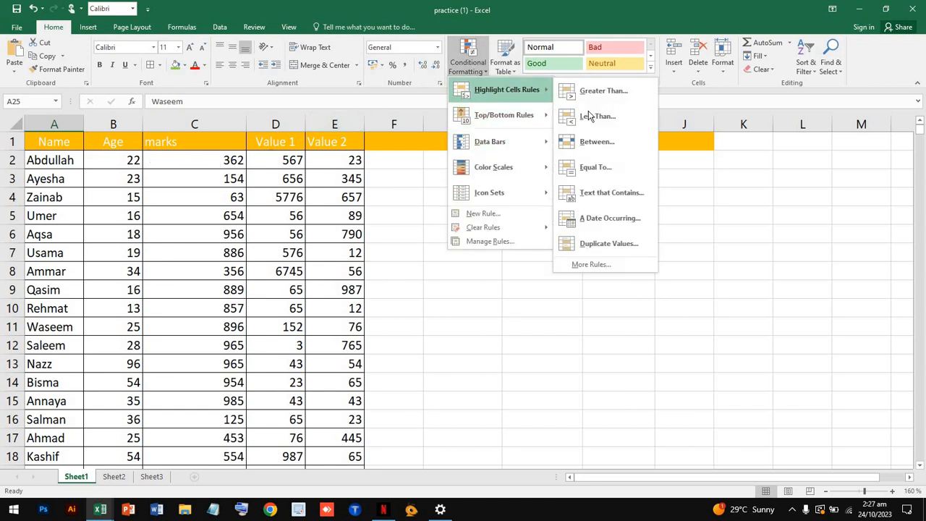
pyautogui.click(601, 167)
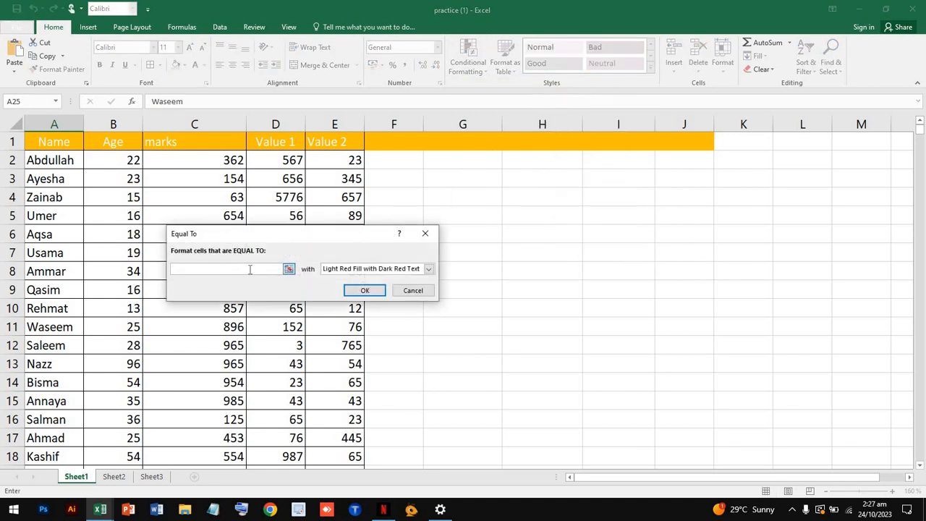
pyautogui.write('18')
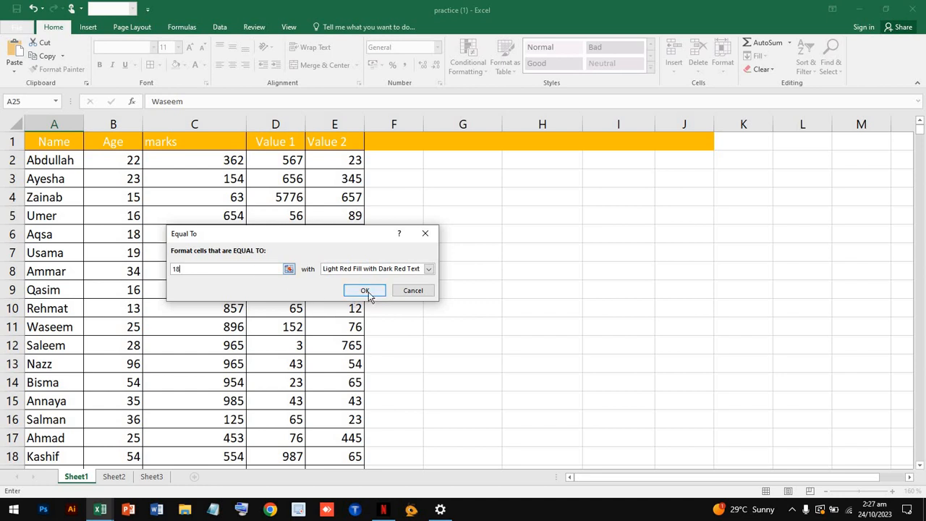
pyautogui.click(429, 268)
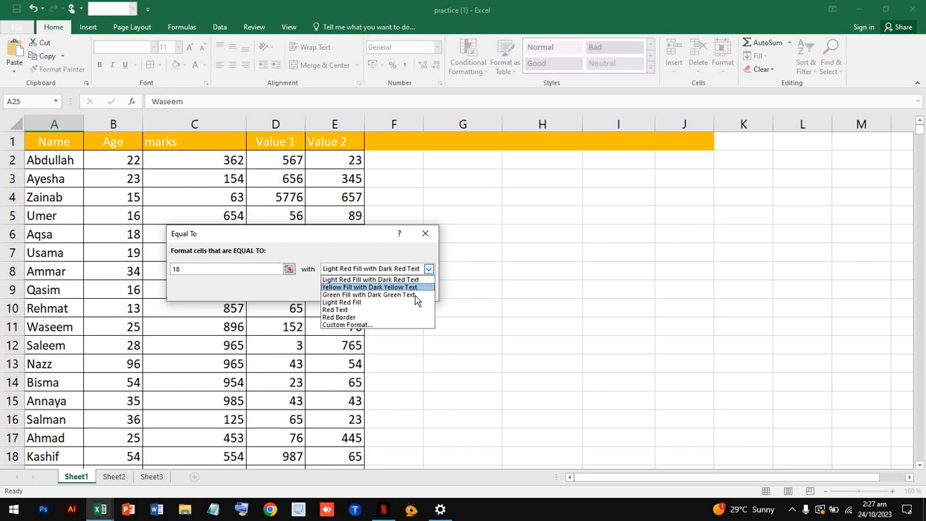
pyautogui.click(417, 287)
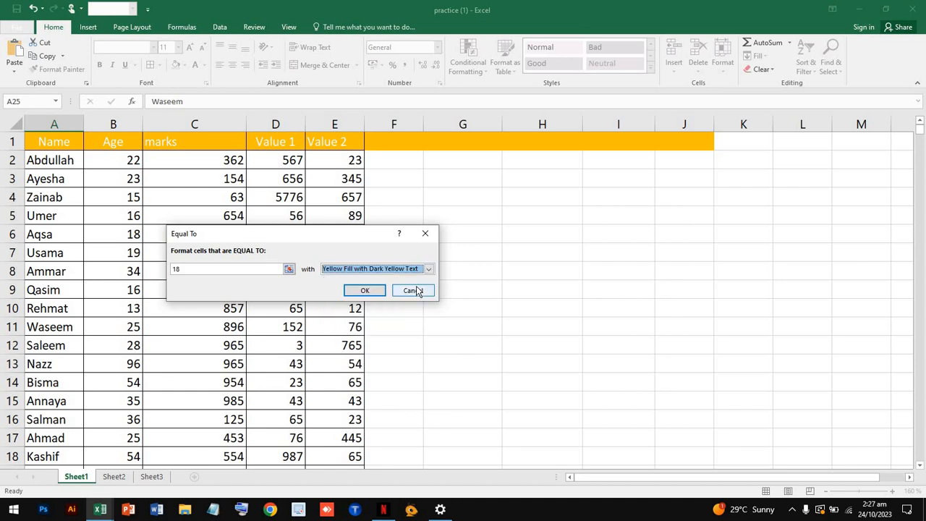
pyautogui.click(364, 290)
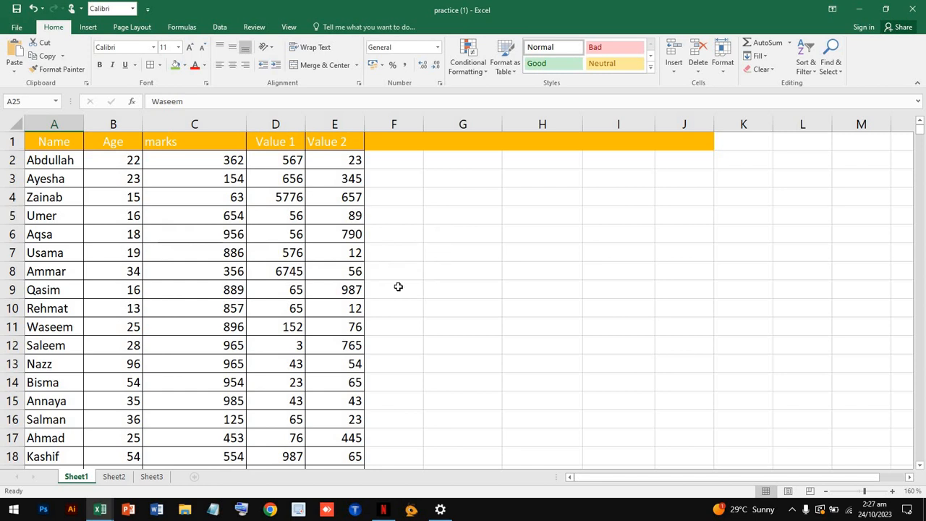
pyautogui.scroll(-18, 398, 288)
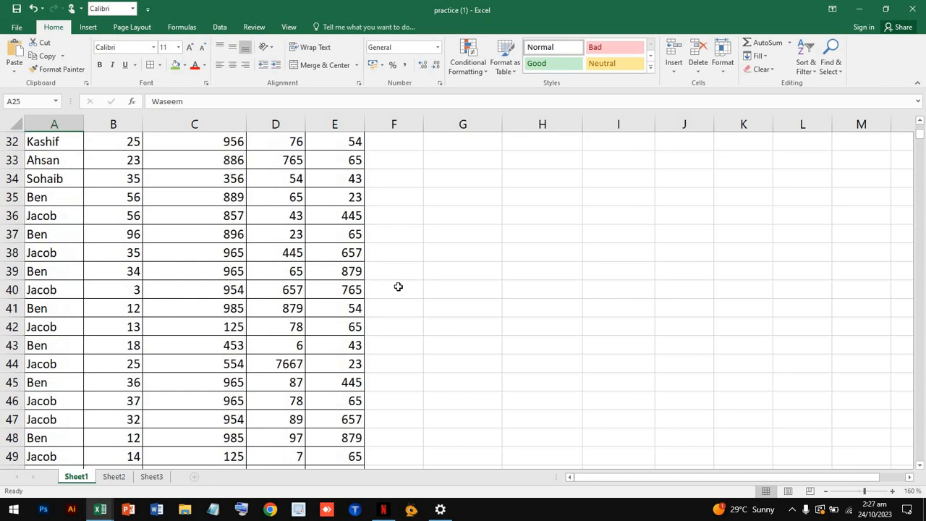
# Step: Apply an Equal To 18 highlight rule with Light Red Fill with Dark Red Text to the Age values in B2:B51
pyautogui.scroll(18, 398, 287)
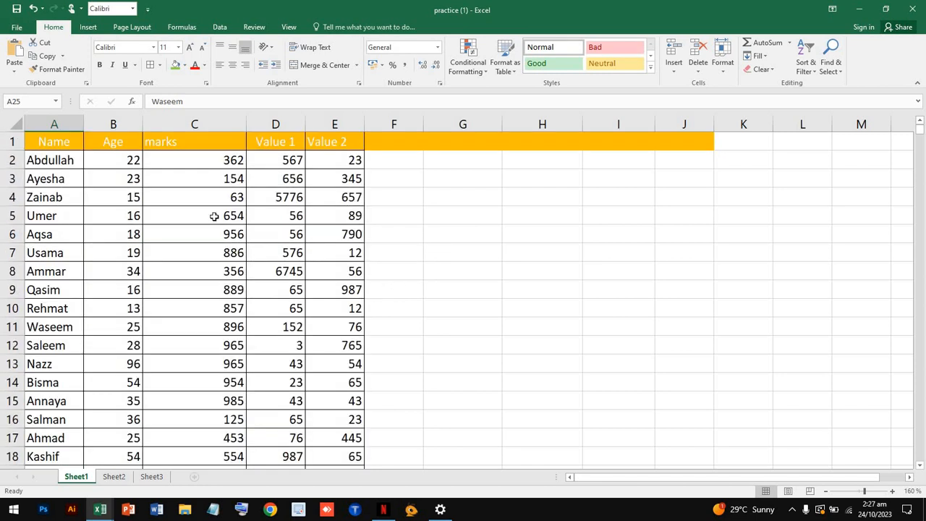
pyautogui.moveTo(124, 158); pyautogui.dragTo(119, 290)
pyautogui.scroll(14, 370, 221)
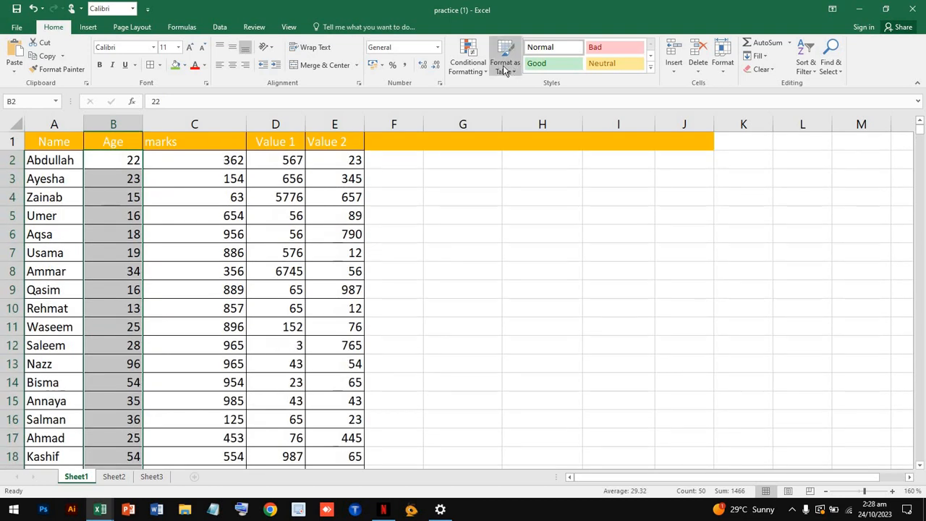
pyautogui.click(478, 74)
pyautogui.moveTo(541, 97)
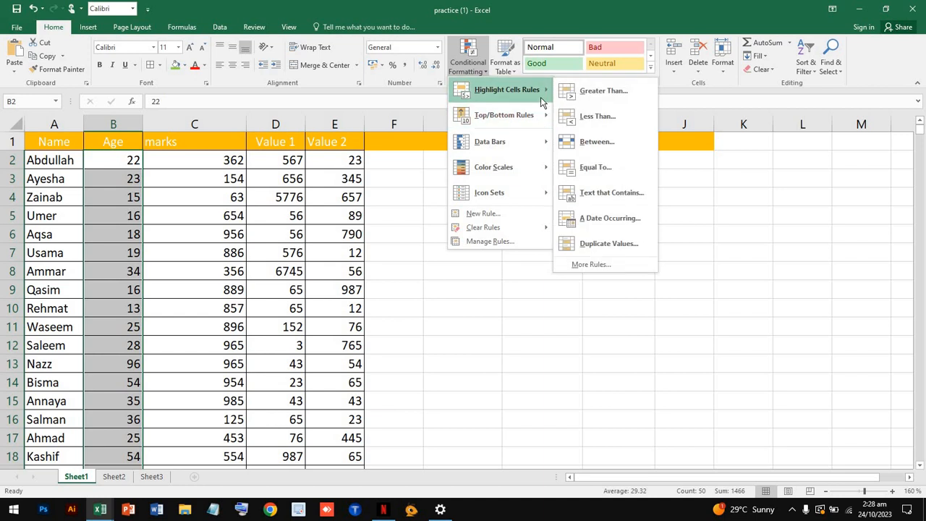
pyautogui.click(618, 169)
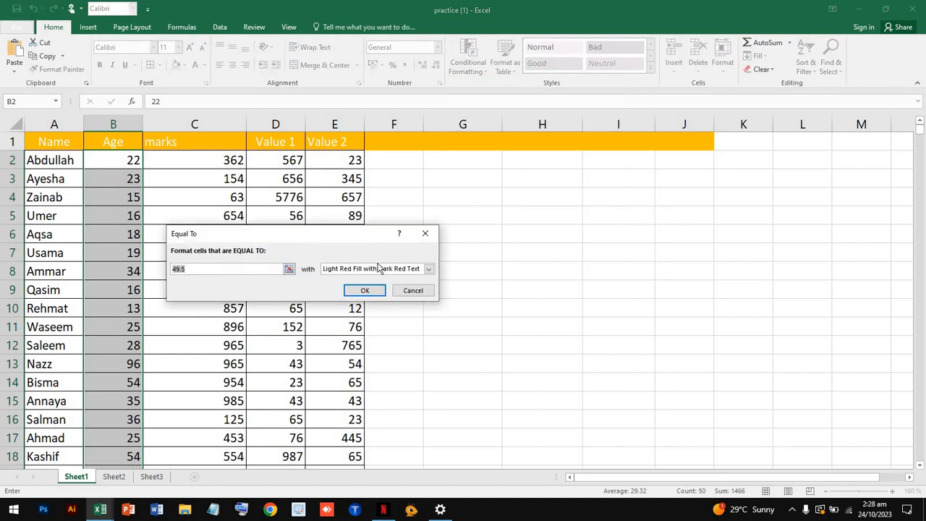
pyautogui.click(212, 272)
pyautogui.moveTo(161, 266); pyautogui.dragTo(154, 266)
pyautogui.write('18')
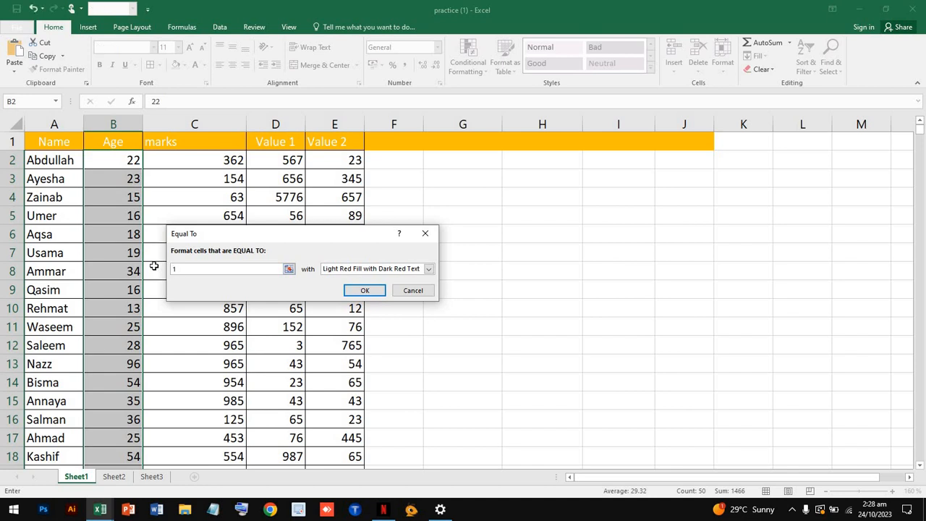
pyautogui.click(367, 293)
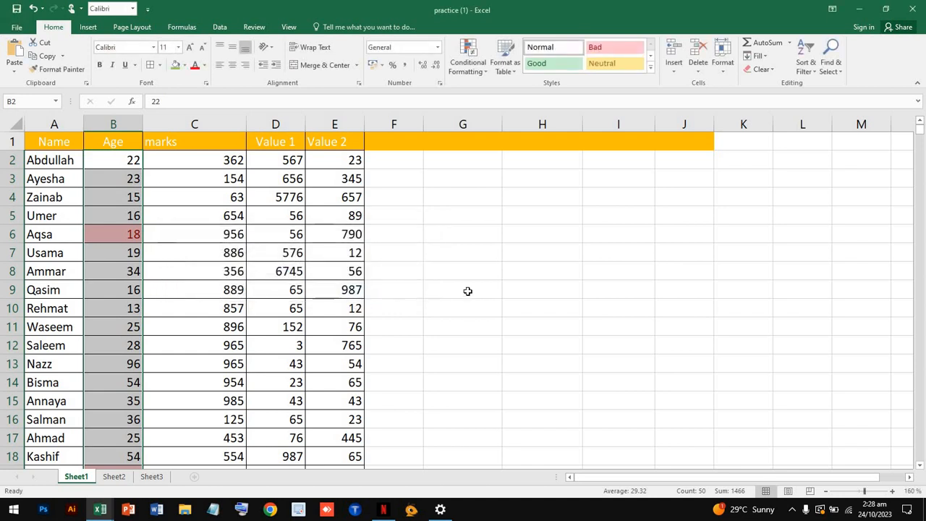
pyautogui.scroll(-12, 221, 245)
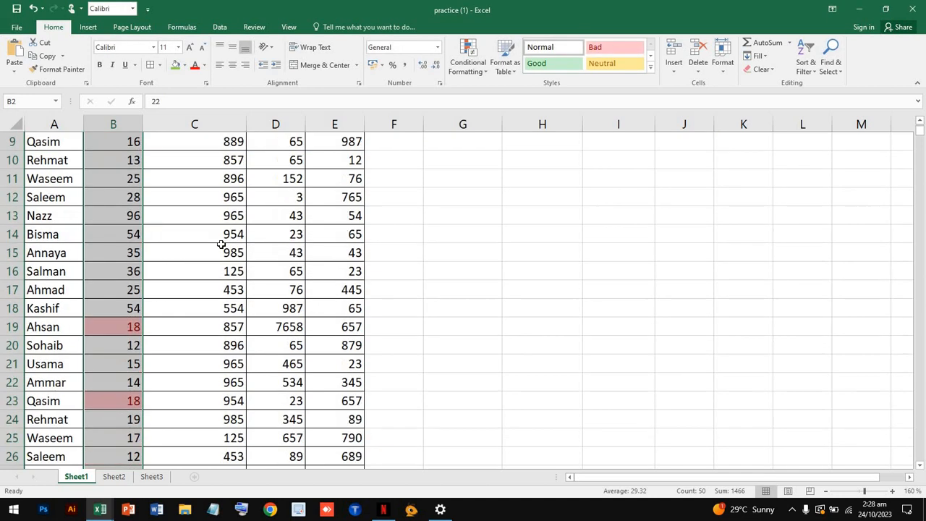
pyautogui.scroll(-4, 221, 244)
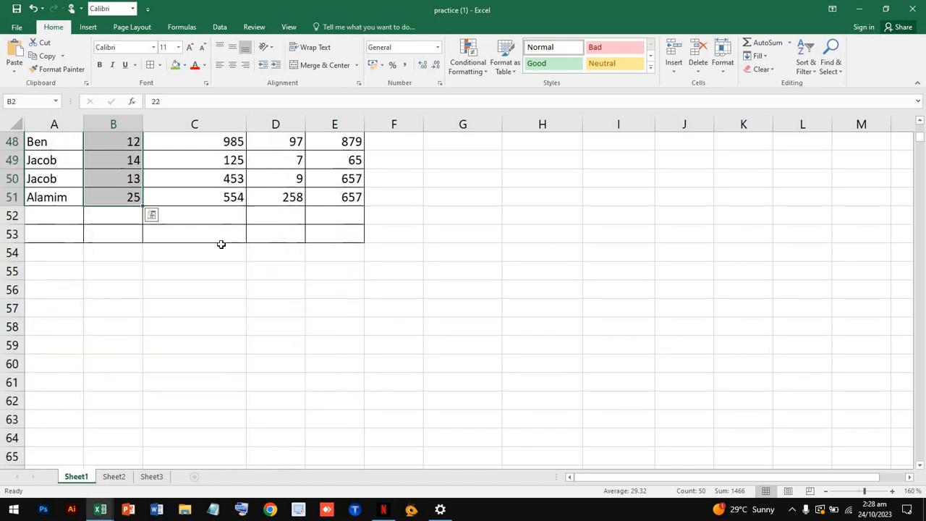
pyautogui.scroll(16, 221, 244)
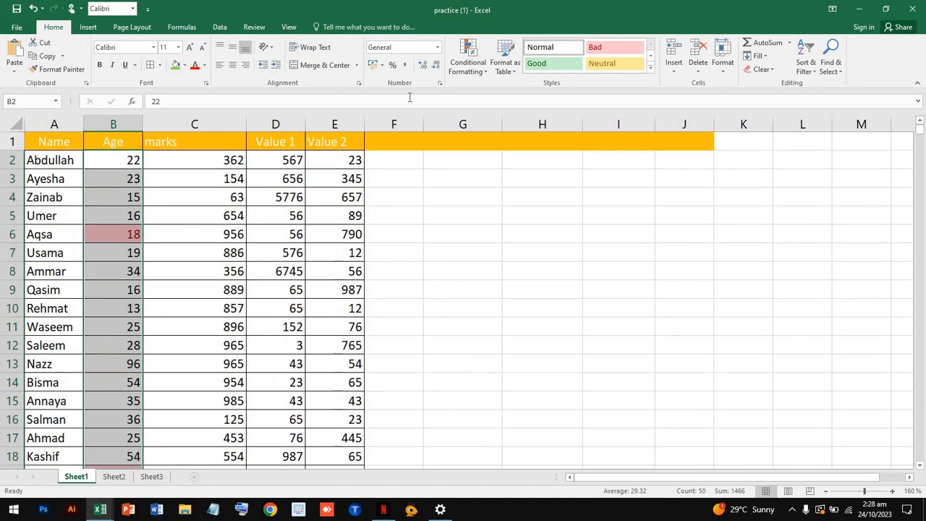
pyautogui.click(477, 62)
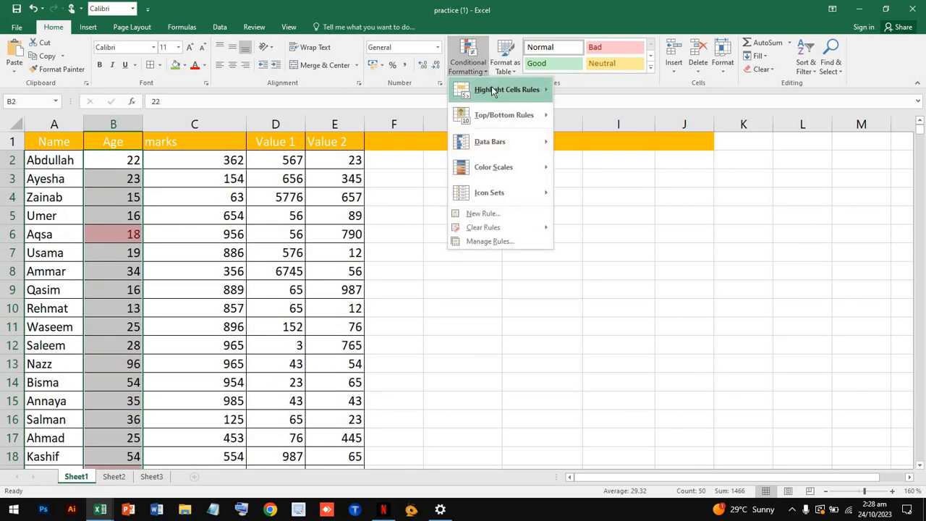
pyautogui.moveTo(498, 87)
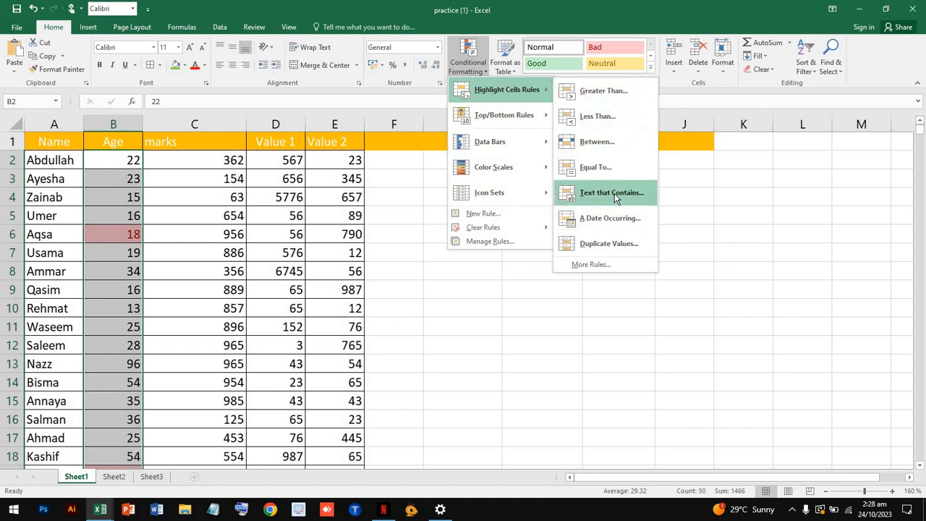
pyautogui.click(373, 334)
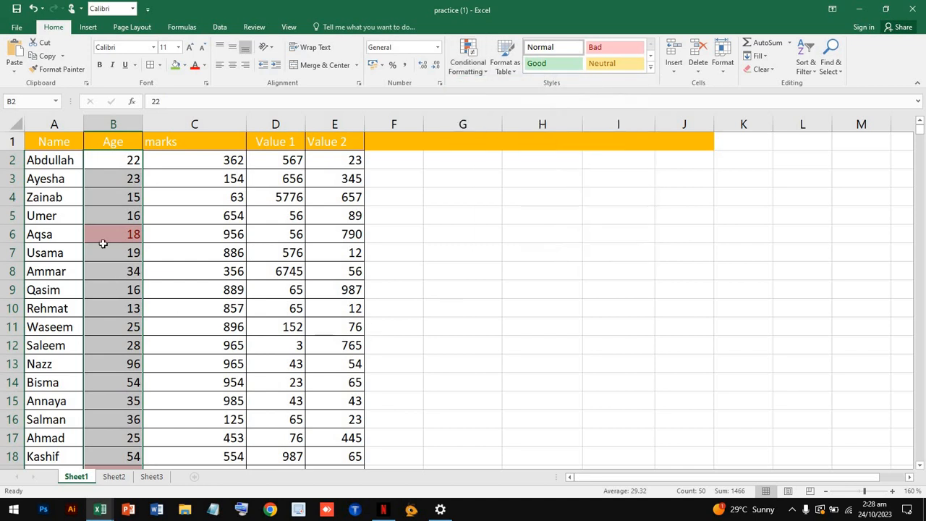
# Step: Apply a Text That Contains rule with Red Text to the Name cells A2:A51, matching the first name found in A36
pyautogui.moveTo(61, 160); pyautogui.dragTo(50, 494)
pyautogui.moveTo(48, 518); pyautogui.dragTo(34, 167)
pyautogui.scroll(9, 35, 166)
pyautogui.scroll(5, 35, 166)
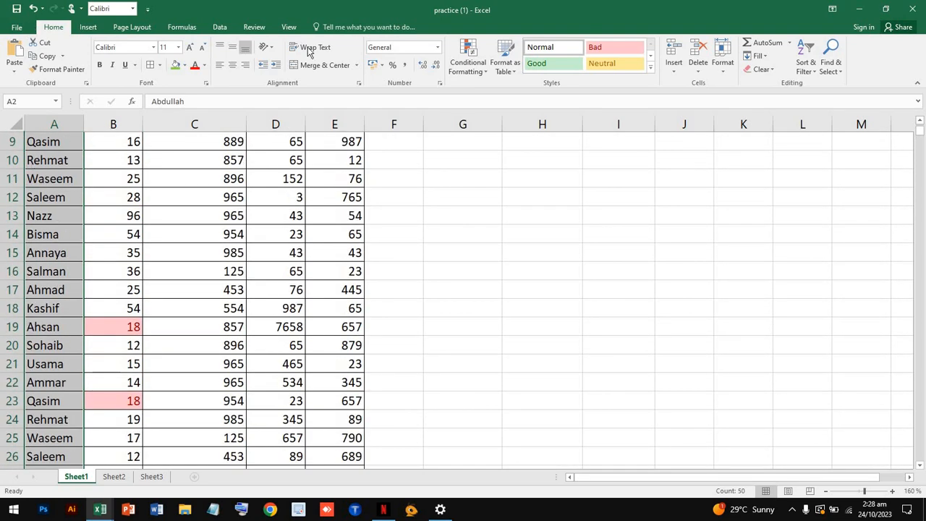
pyautogui.click(467, 72)
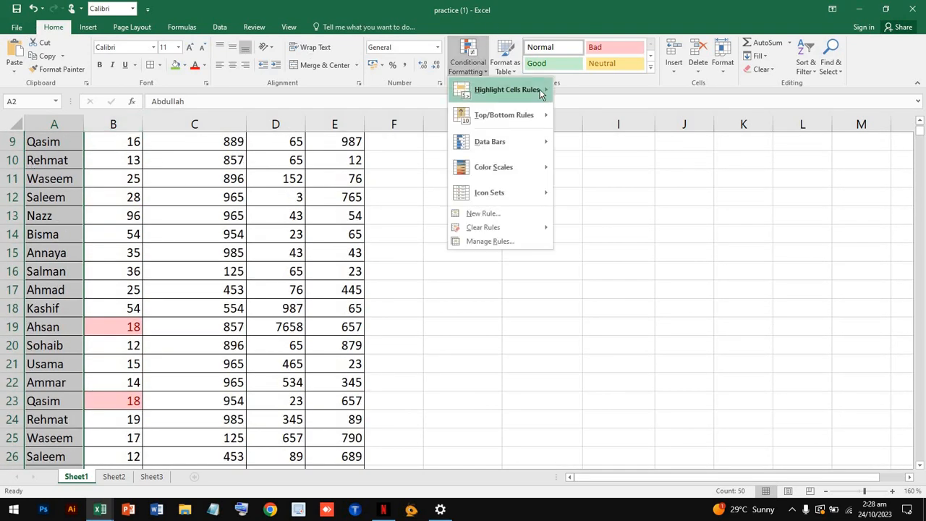
pyautogui.moveTo(542, 93)
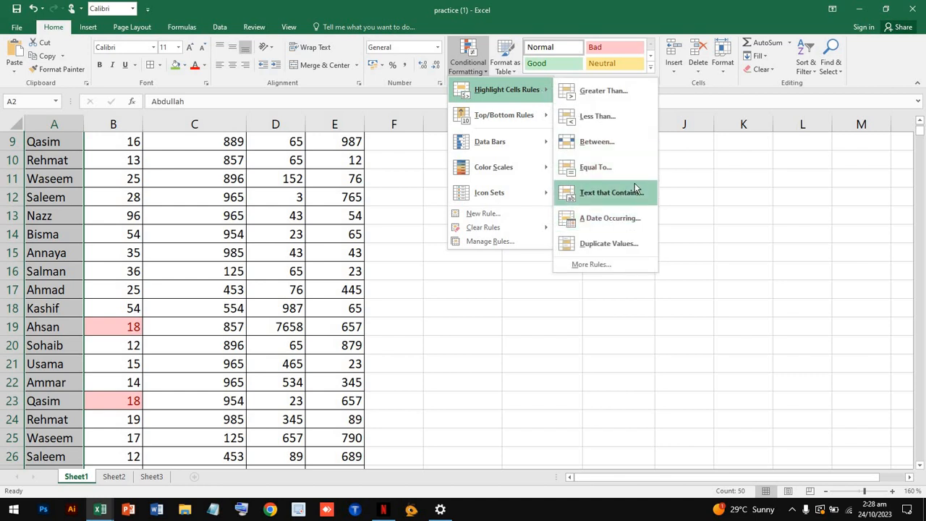
pyautogui.click(611, 193)
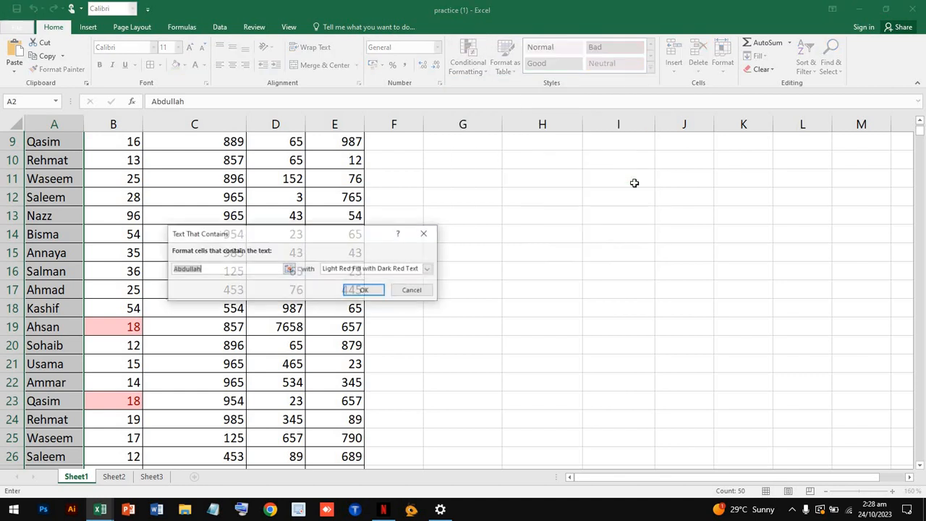
pyautogui.click(230, 266)
pyautogui.moveTo(205, 268); pyautogui.dragTo(166, 268)
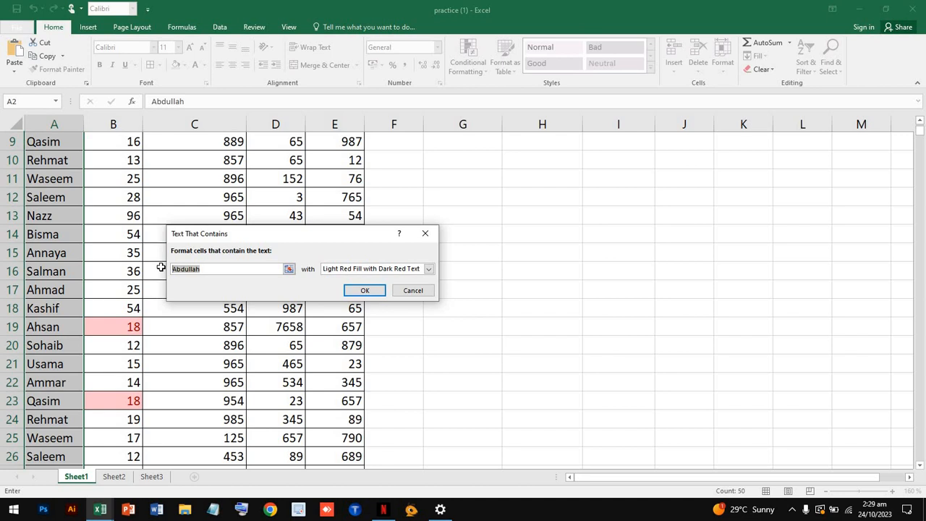
pyautogui.press('BackSpace')
pyautogui.click(429, 269)
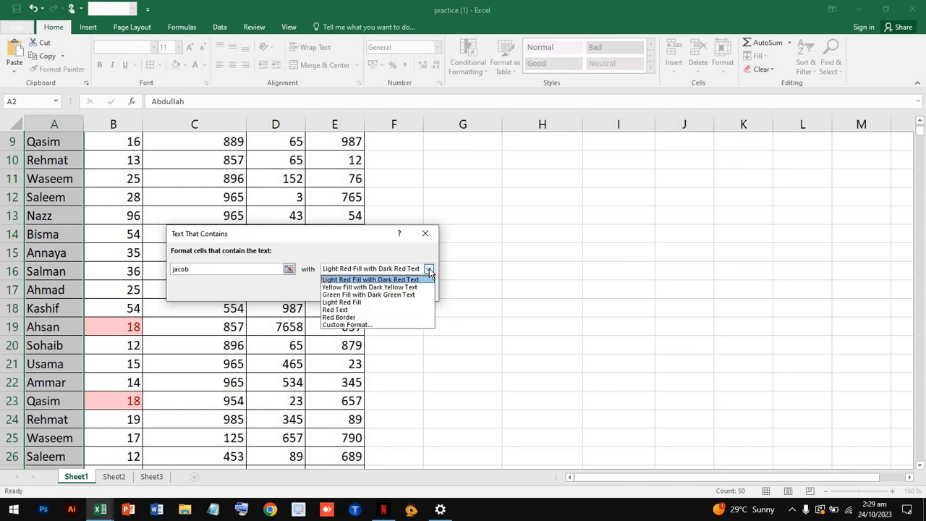
pyautogui.click(352, 310)
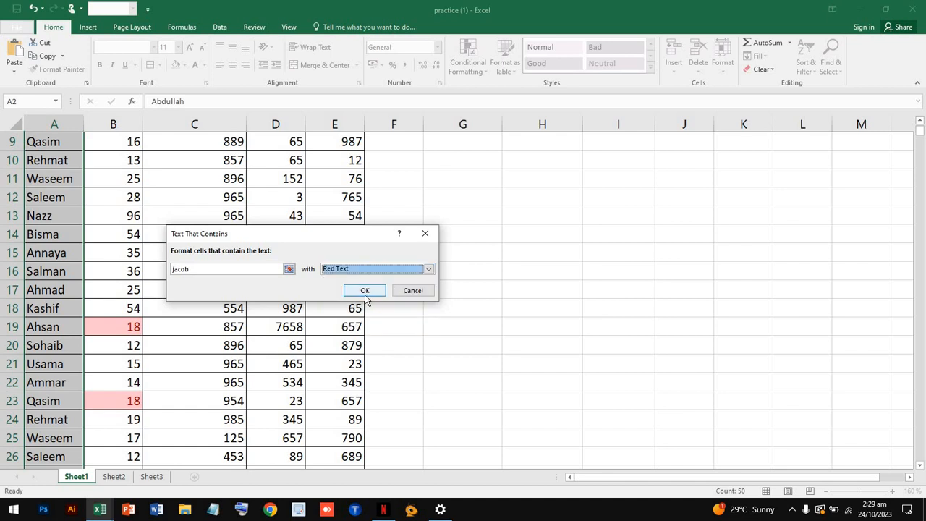
pyautogui.click(365, 295)
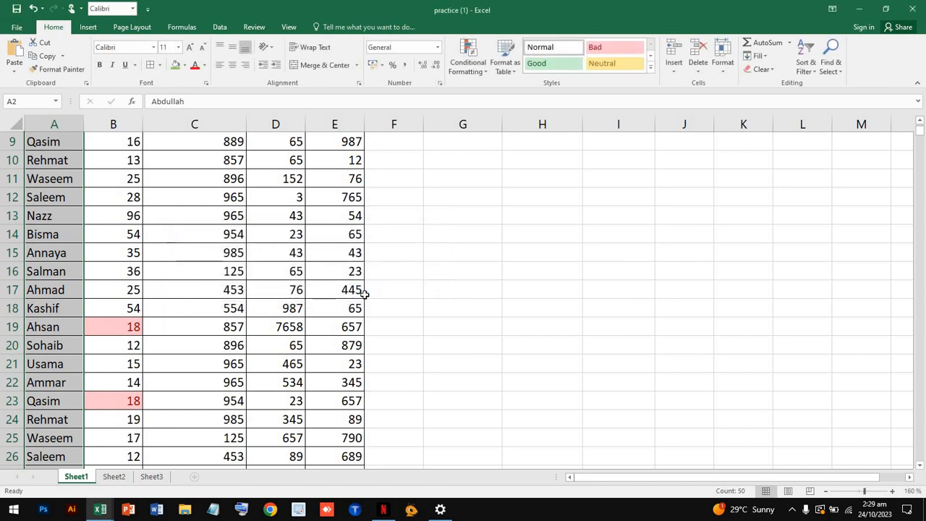
# Step: Examine the Name column from row 2 to row 51 for cells formatted by the text rule
pyautogui.scroll(-7, 329, 289)
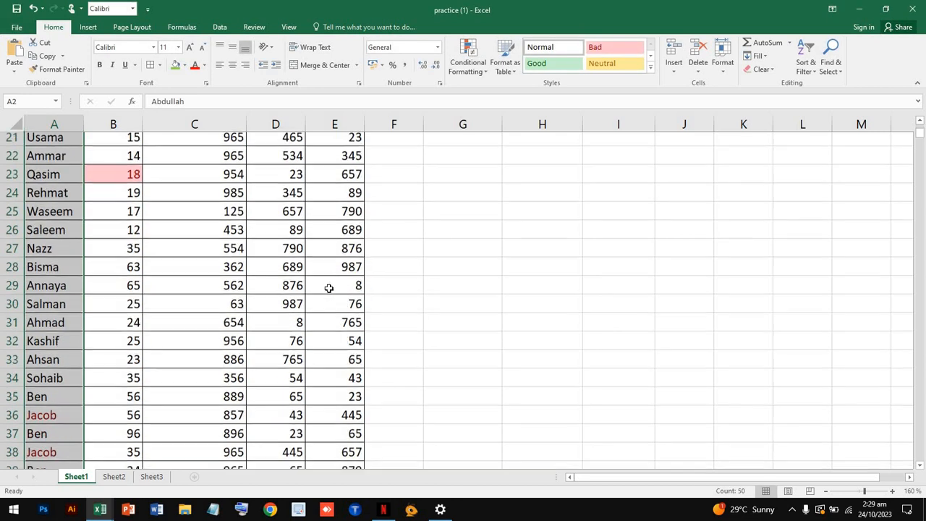
pyautogui.click(52, 236)
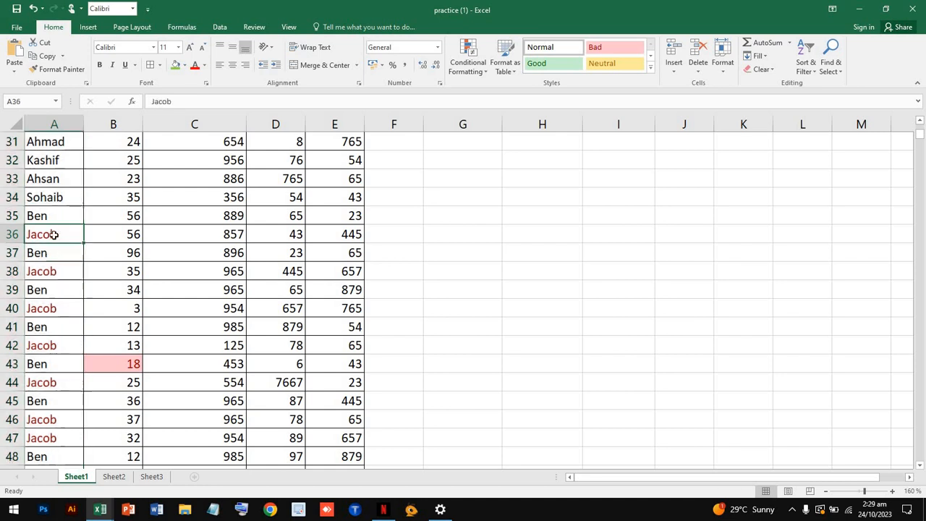
pyautogui.click(59, 254)
pyautogui.click(60, 271)
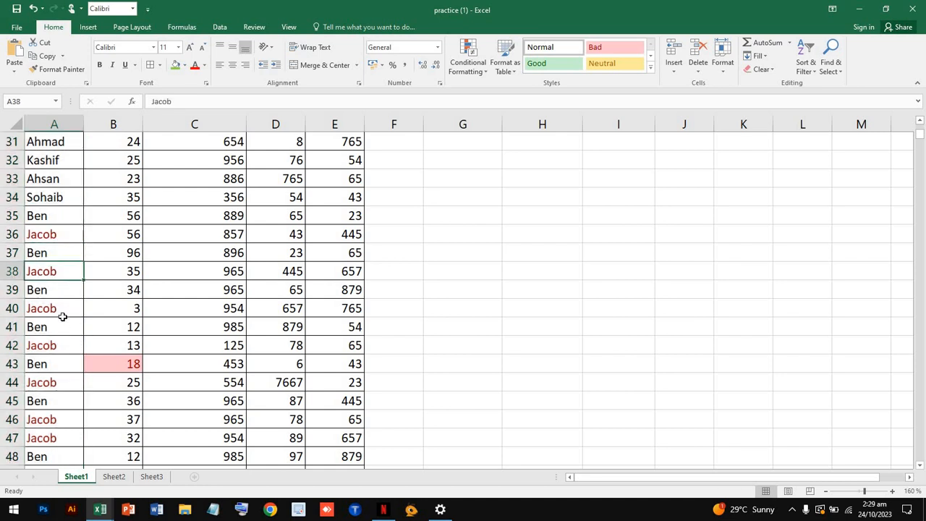
pyautogui.click(62, 311)
pyautogui.scroll(-4, 62, 321)
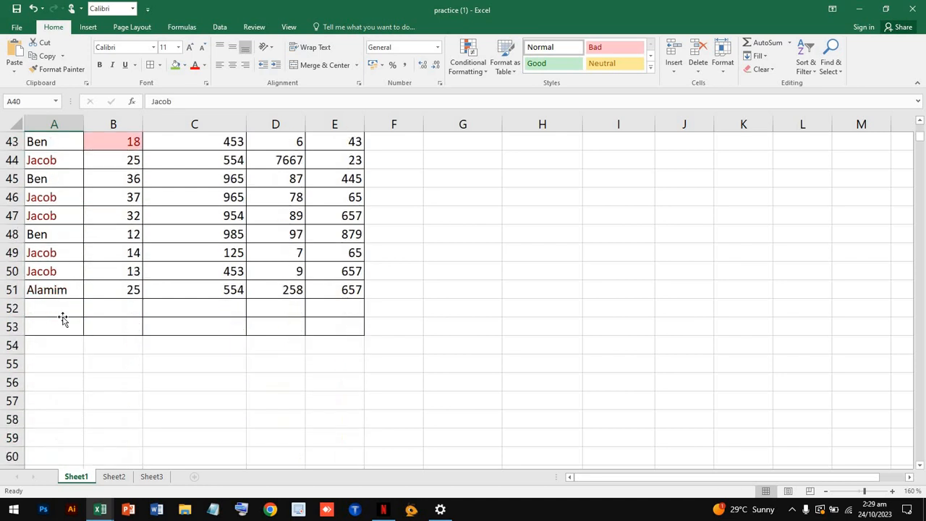
pyautogui.click(63, 265)
pyautogui.scroll(4, 60, 265)
pyautogui.scroll(9, 60, 265)
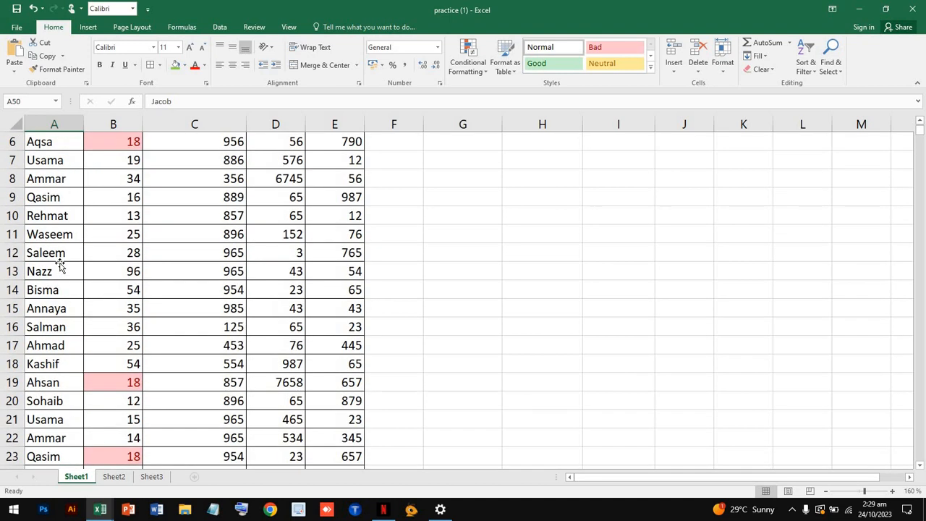
pyautogui.click(60, 264)
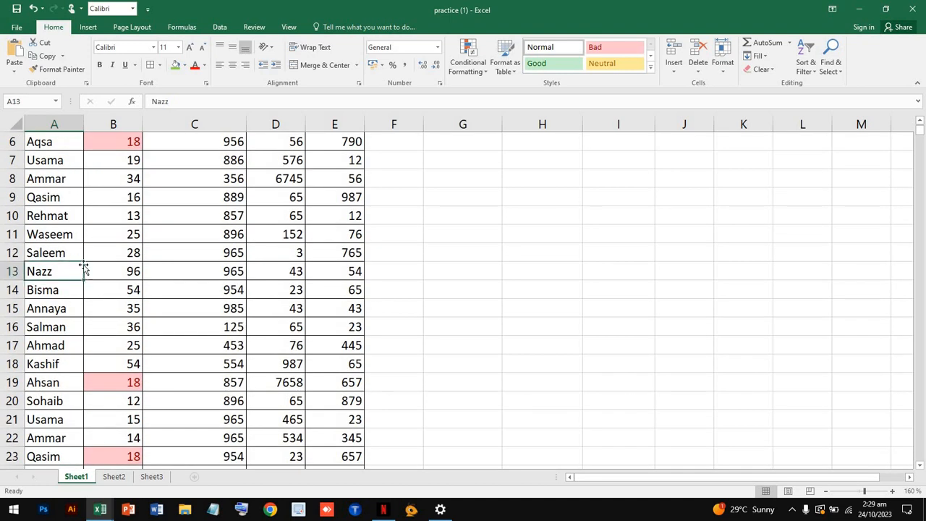
pyautogui.scroll(2, 205, 236)
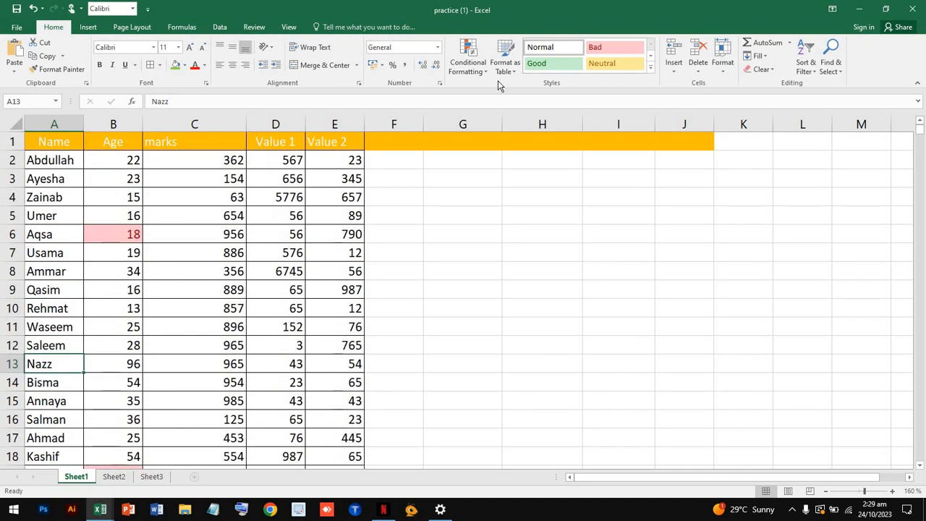
pyautogui.click(468, 62)
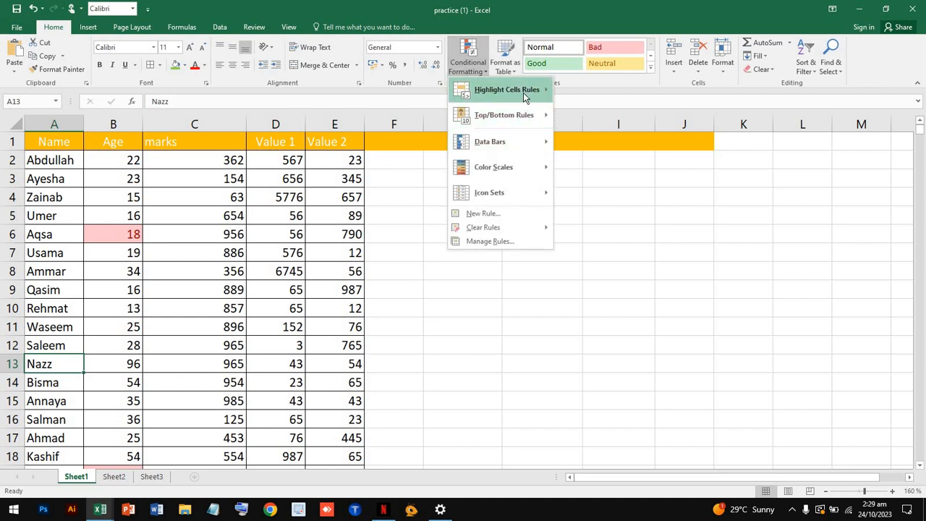
pyautogui.moveTo(524, 93)
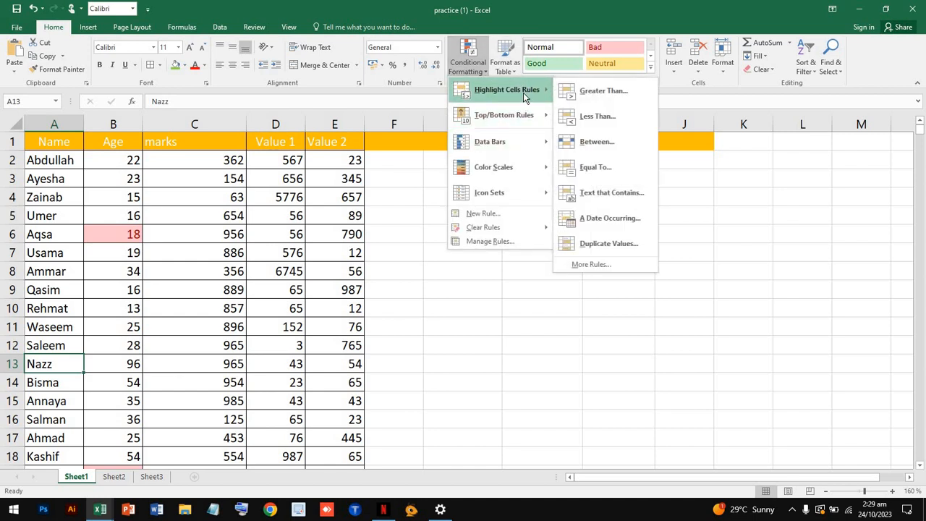
pyautogui.click(628, 230)
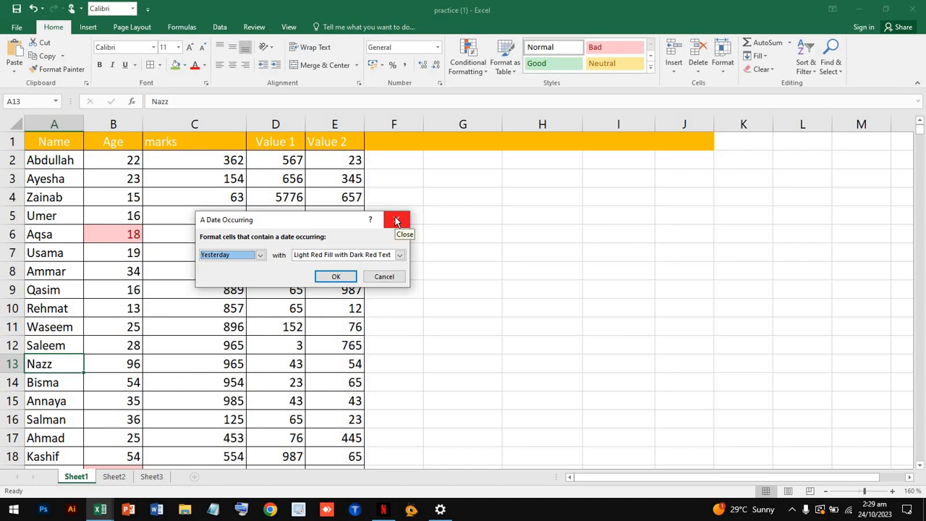
pyautogui.click(396, 221)
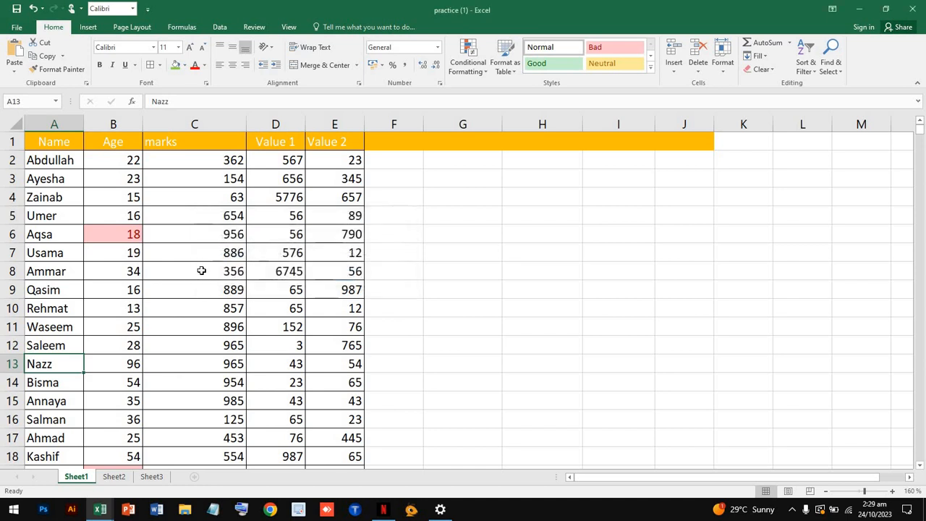
# Step: Examine the tables on Sheet3, Sheet2 and Sheet1 and the available highlight cells rules for data suited to a Duplicate Values rule
pyautogui.click(151, 476)
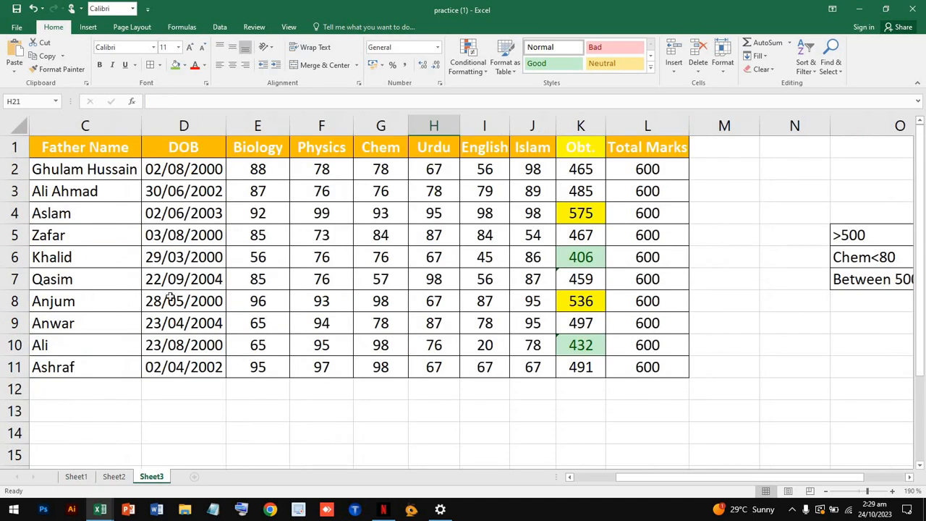
pyautogui.click(205, 174)
pyautogui.hscroll(-2, 55, 164)
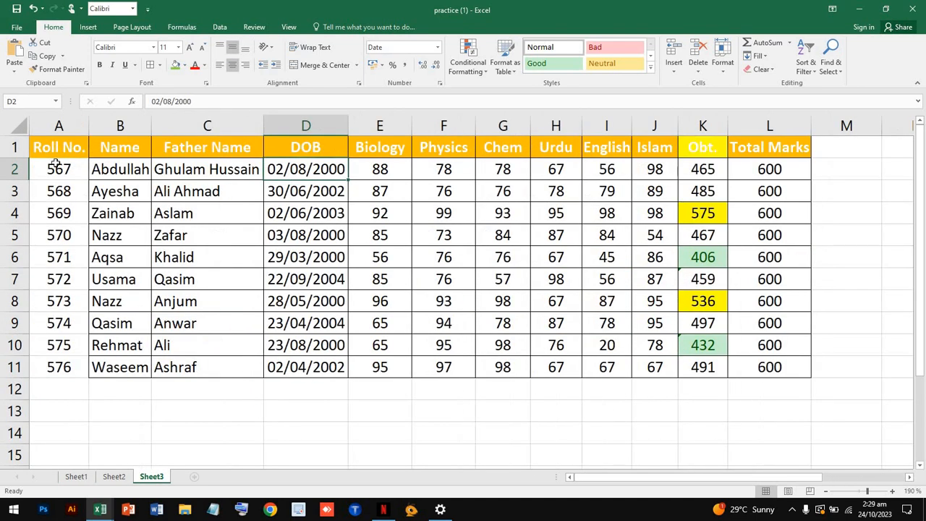
pyautogui.click(55, 164)
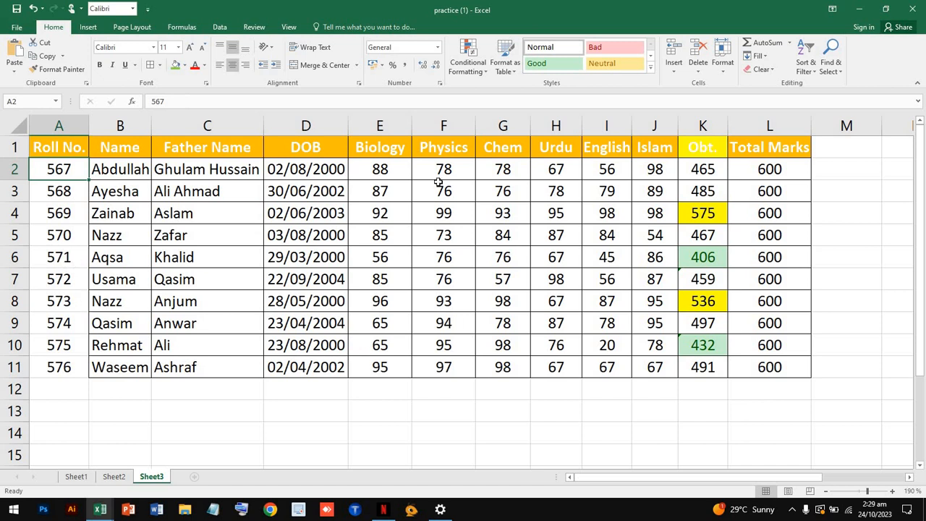
pyautogui.click(477, 67)
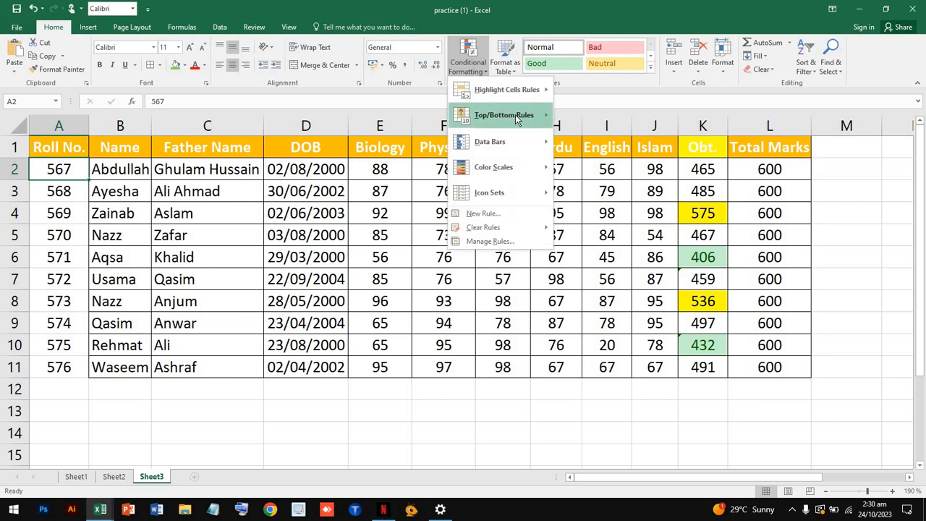
pyautogui.moveTo(535, 84)
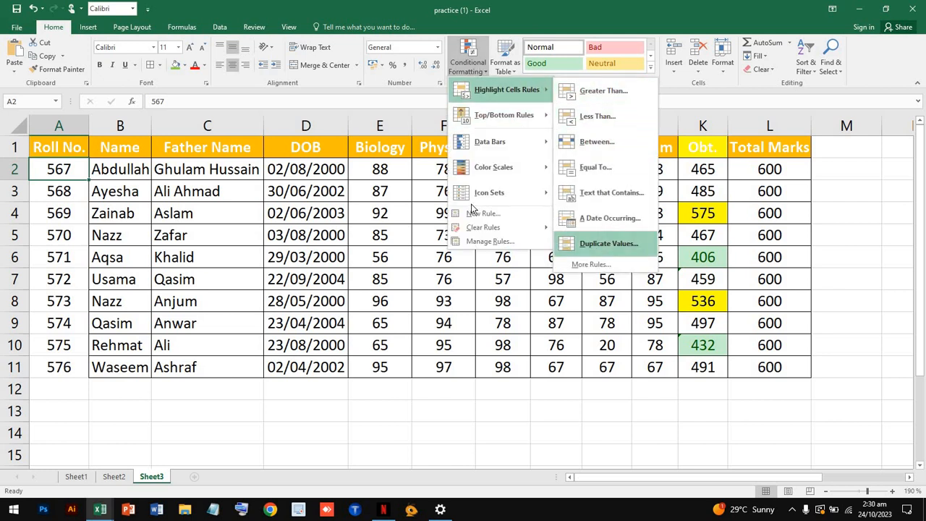
pyautogui.moveTo(483, 192)
pyautogui.click(217, 266)
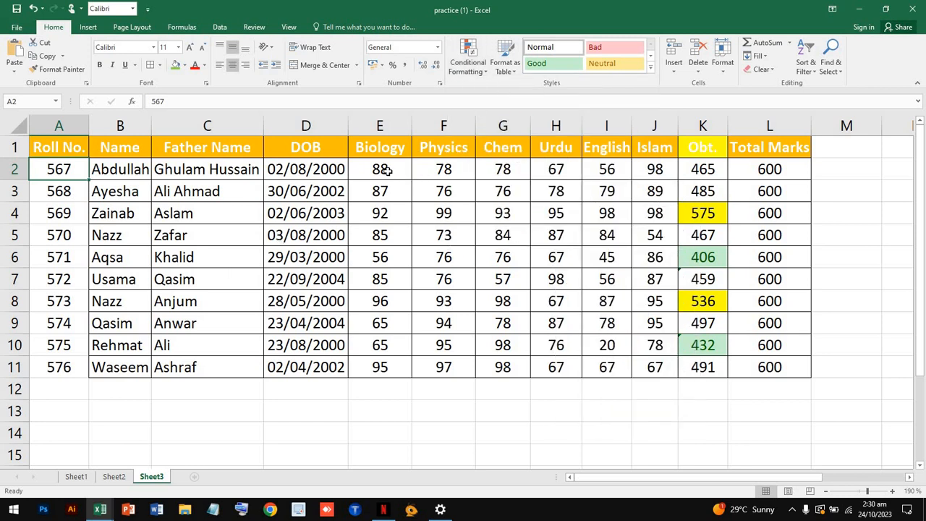
pyautogui.click(120, 479)
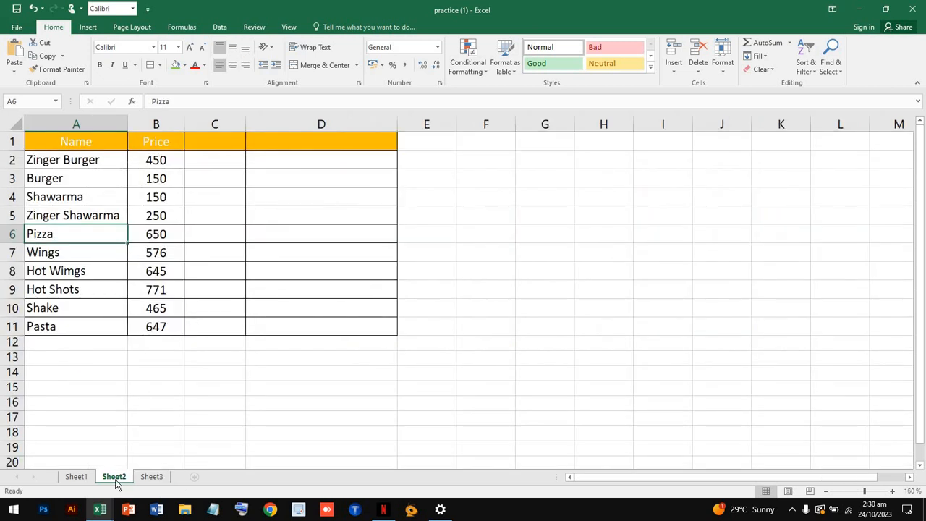
pyautogui.click(77, 479)
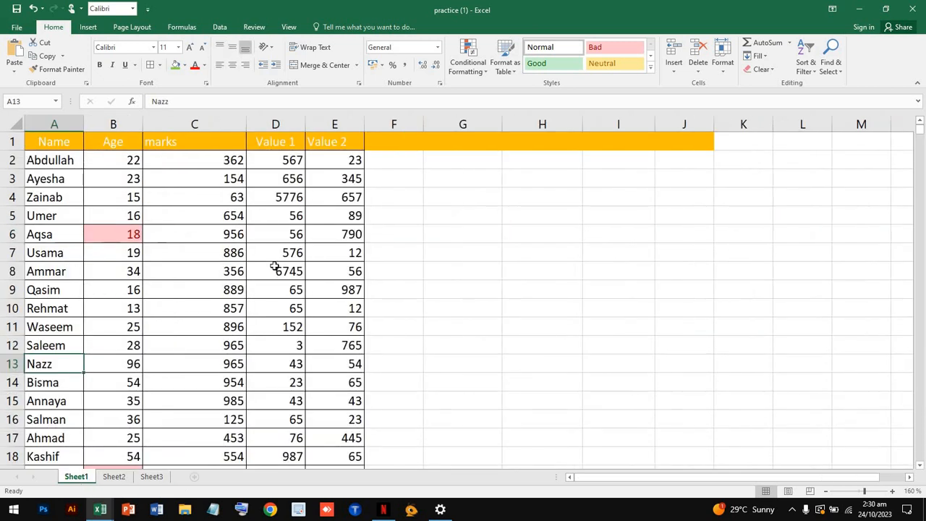
pyautogui.scroll(-9, 275, 266)
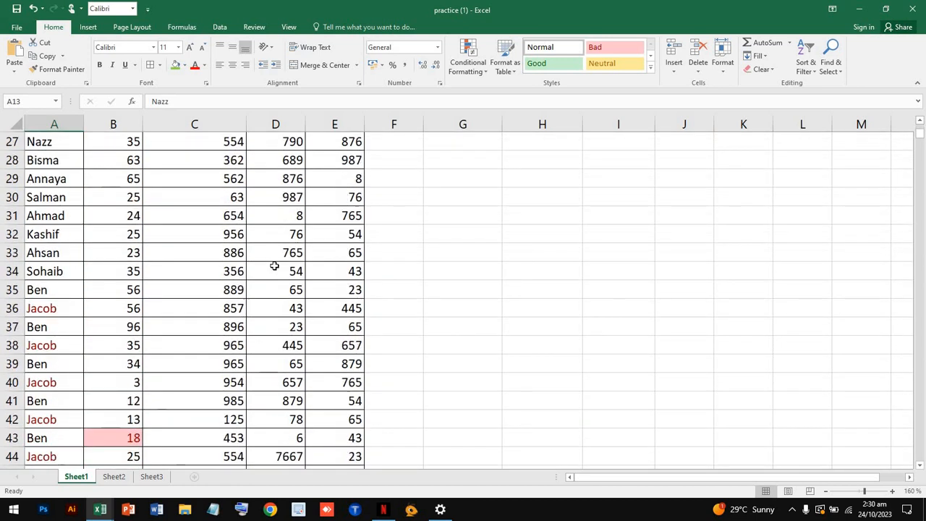
pyautogui.scroll(9, 272, 268)
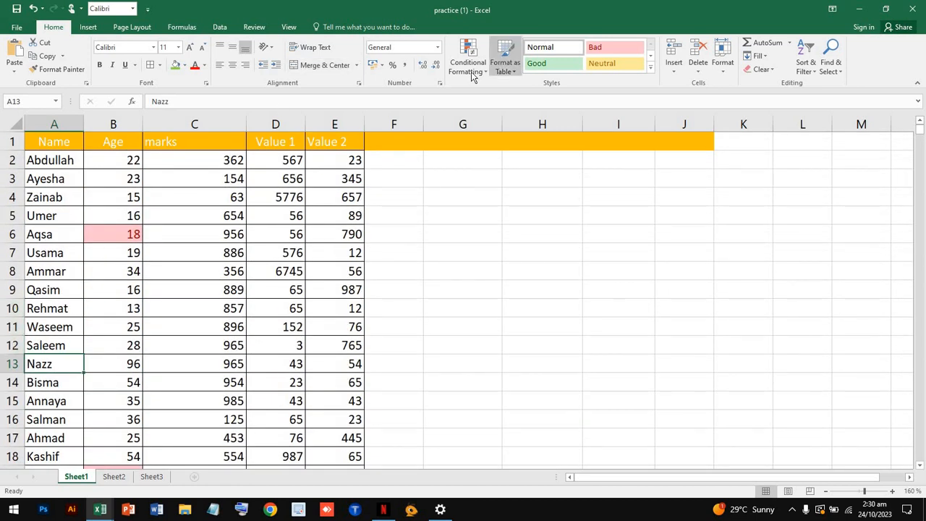
# Step: Clear the conditional formatting rules from the Name column (column A) on Sheet1
pyautogui.click(62, 122)
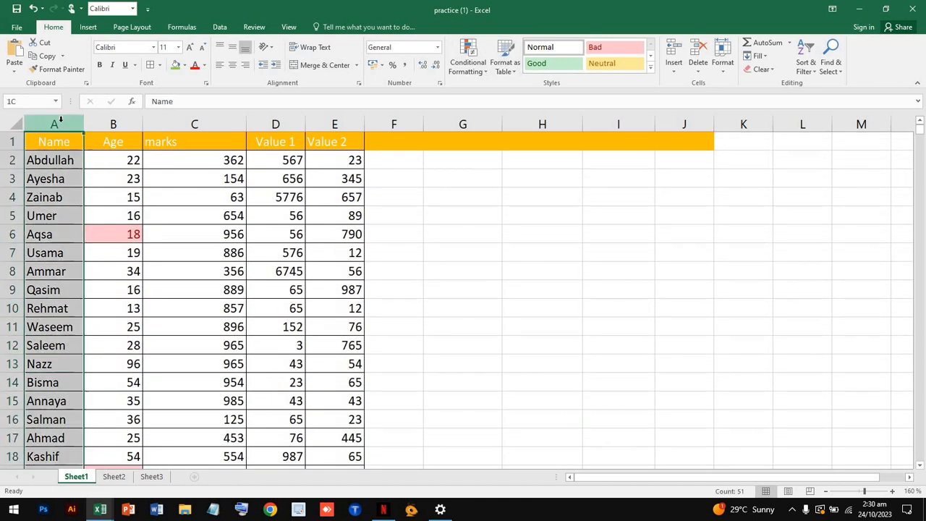
pyautogui.click(469, 61)
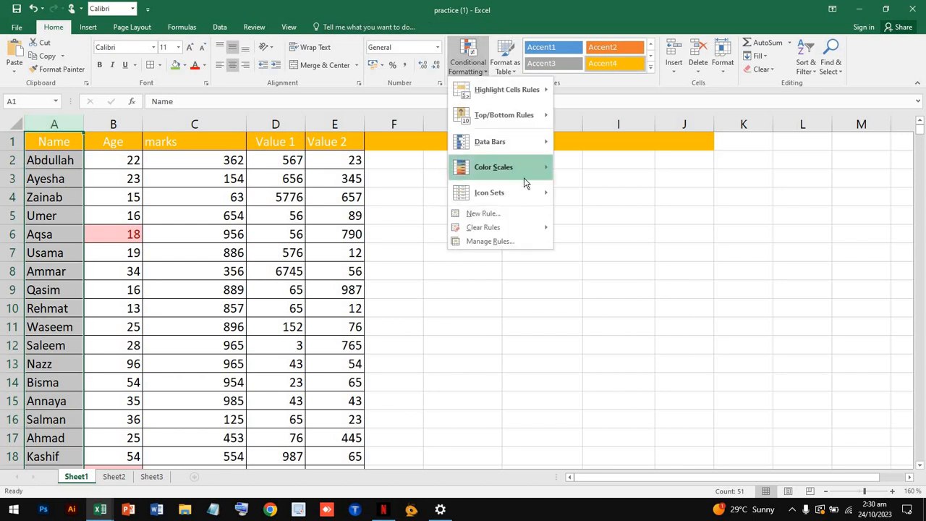
pyautogui.moveTo(536, 226)
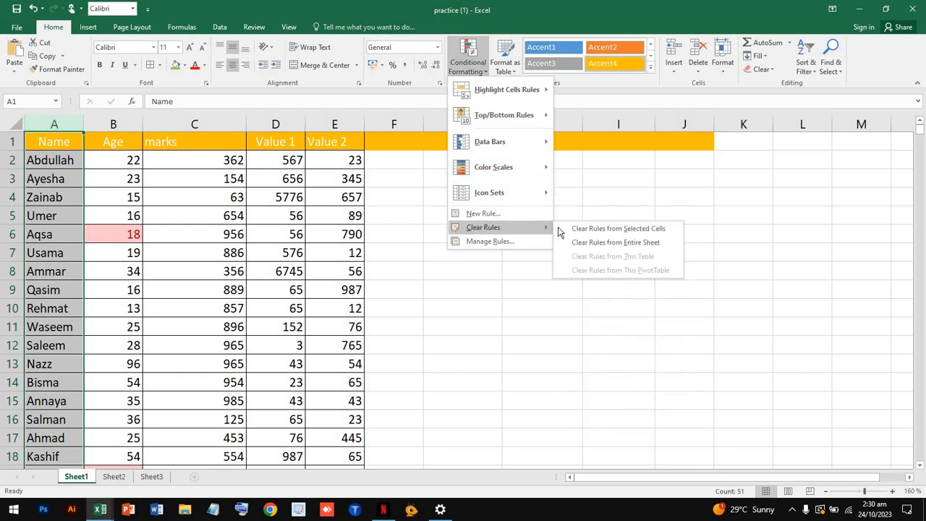
pyautogui.click(587, 229)
pyautogui.click(192, 290)
pyautogui.scroll(-7, 193, 293)
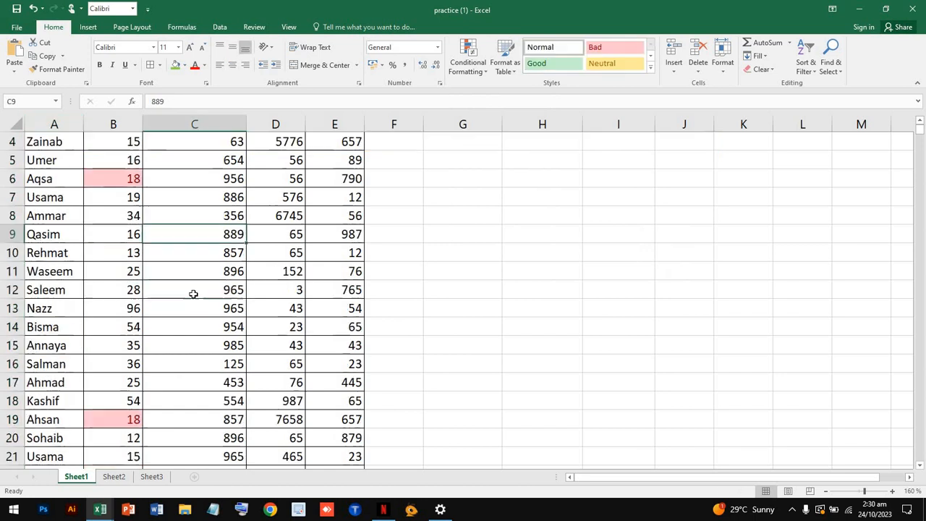
pyautogui.scroll(-3, 193, 293)
pyautogui.scroll(10, 193, 293)
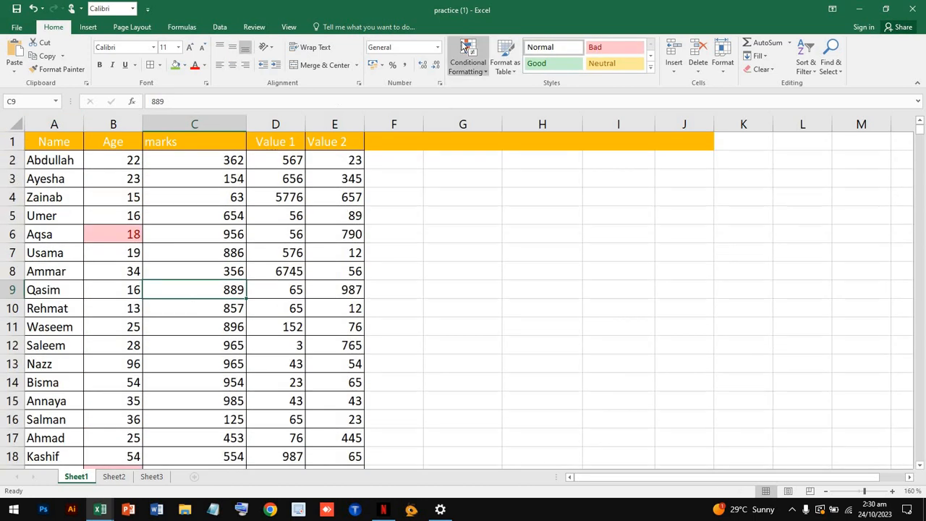
# Step: Apply a Duplicate Values rule with Green Fill with Dark Green Text to the selected cell C9
pyautogui.click(472, 69)
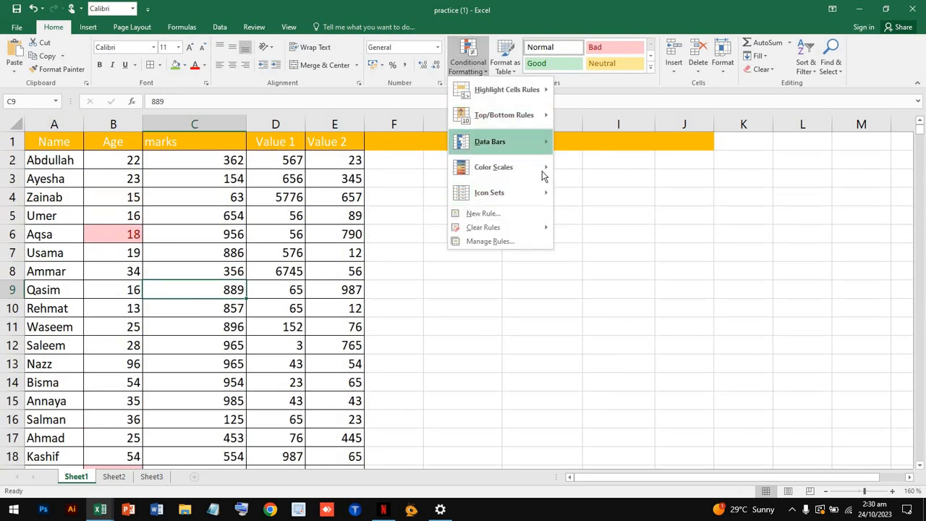
pyautogui.moveTo(541, 116)
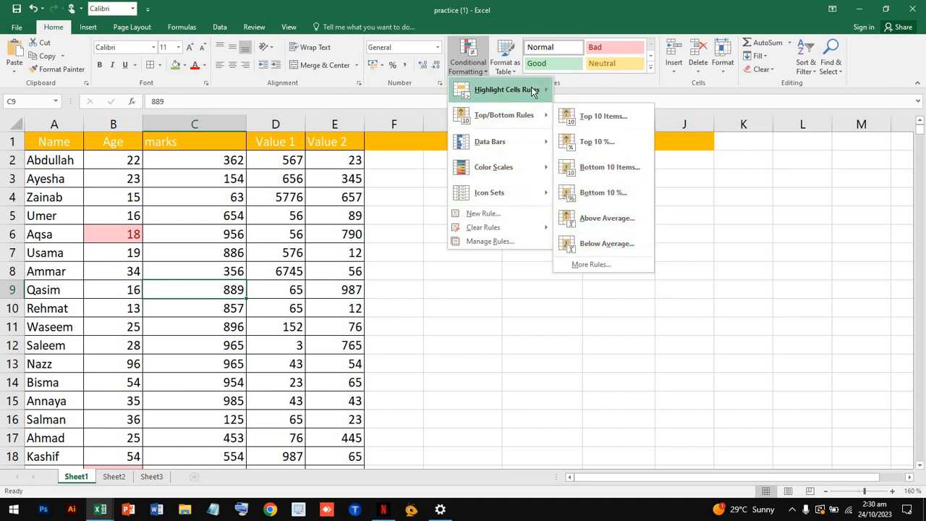
pyautogui.moveTo(537, 94)
pyautogui.click(631, 249)
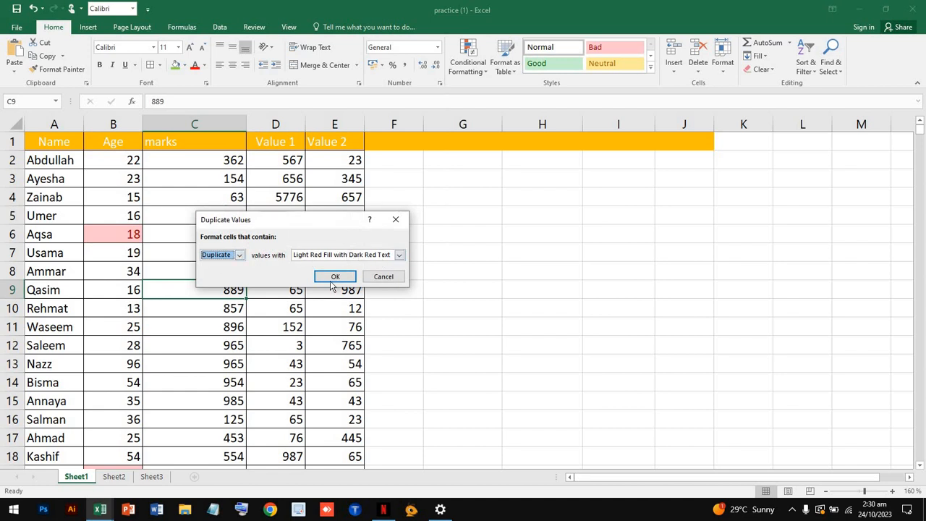
pyautogui.click(399, 255)
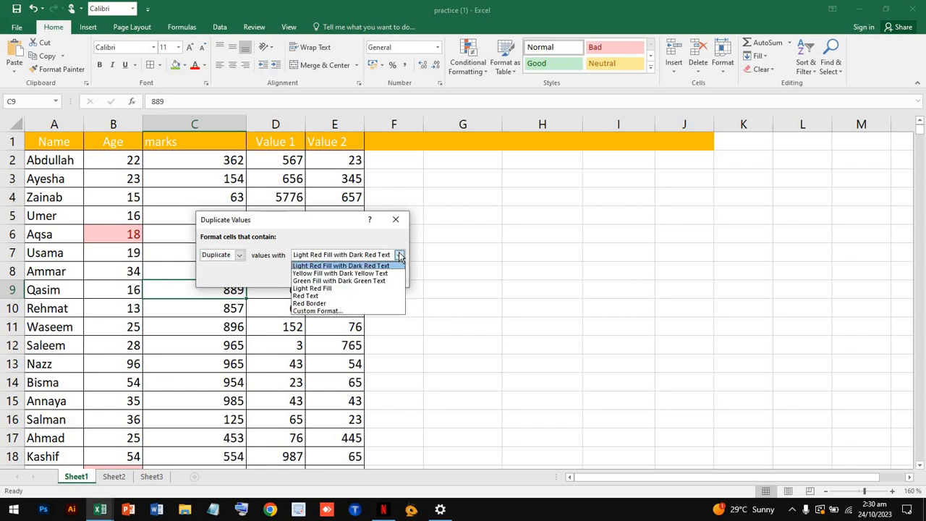
pyautogui.click(378, 282)
pyautogui.click(338, 275)
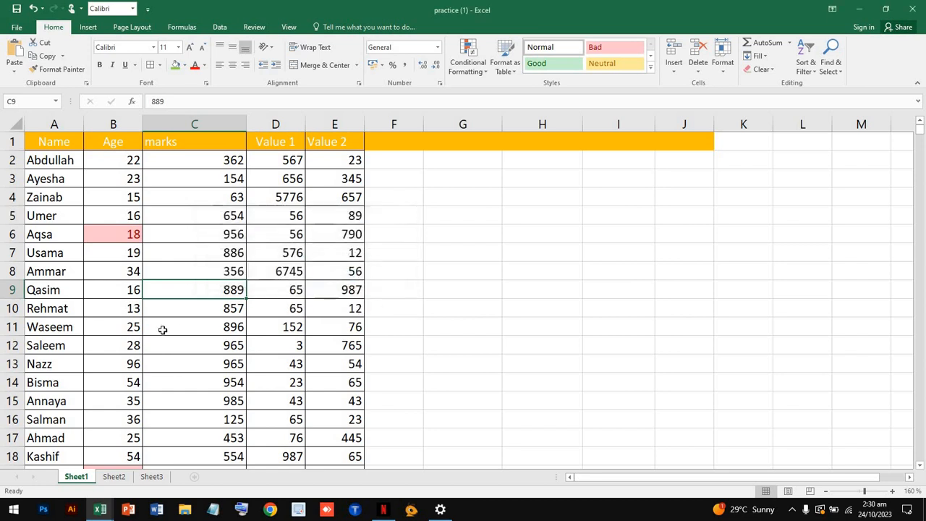
pyautogui.scroll(-11, 162, 329)
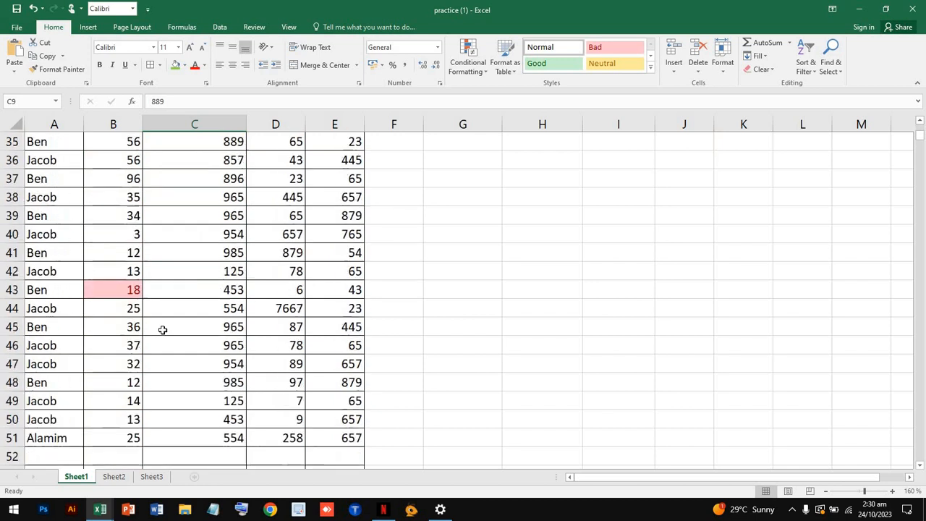
pyautogui.scroll(11, 163, 329)
# Step: Apply a Duplicate Values highlight rule with Green Fill with Dark Green Text to the numeric cells B2:E51
pyautogui.moveTo(62, 160); pyautogui.dragTo(100, 419)
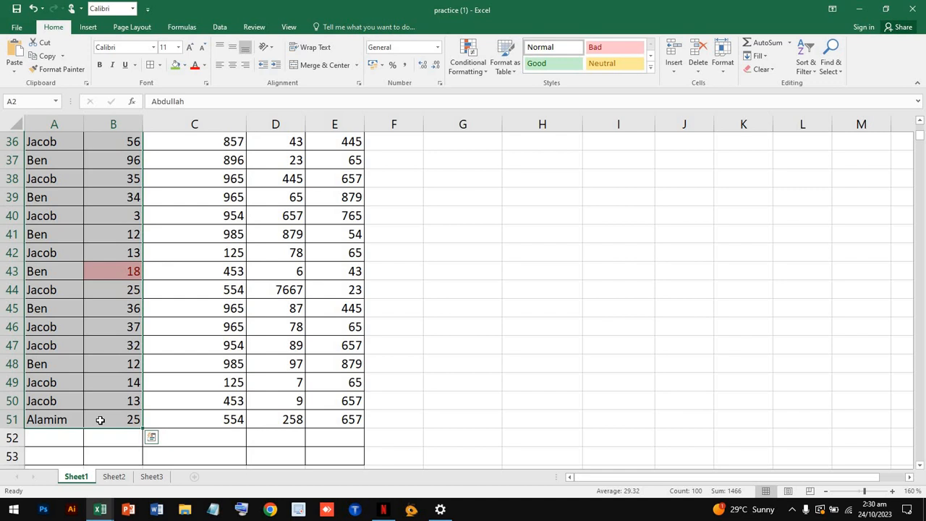
pyautogui.click(339, 420)
pyautogui.moveTo(221, 346); pyautogui.dragTo(127, 157)
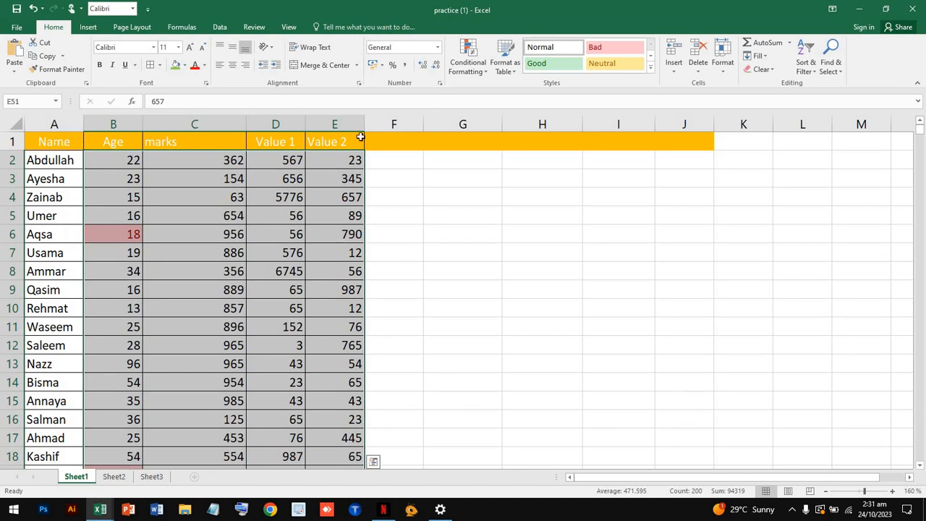
pyautogui.click(469, 72)
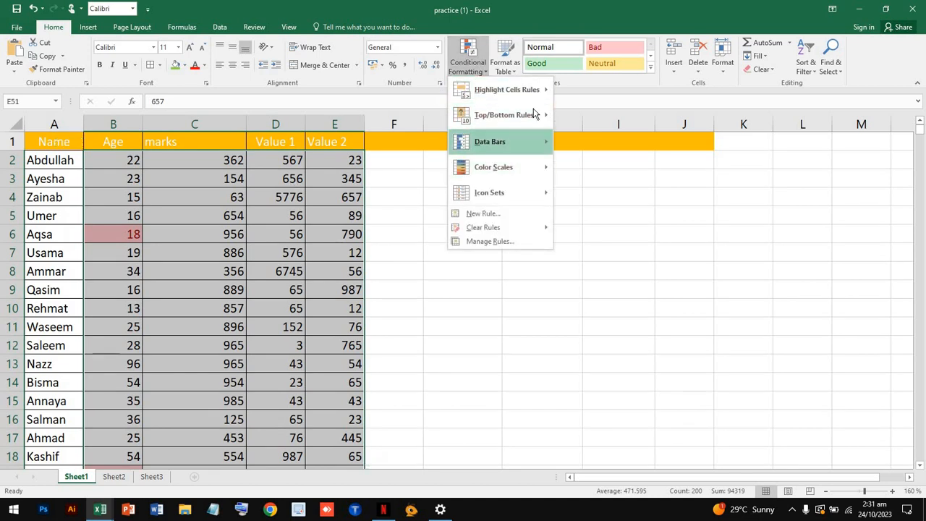
pyautogui.moveTo(538, 99)
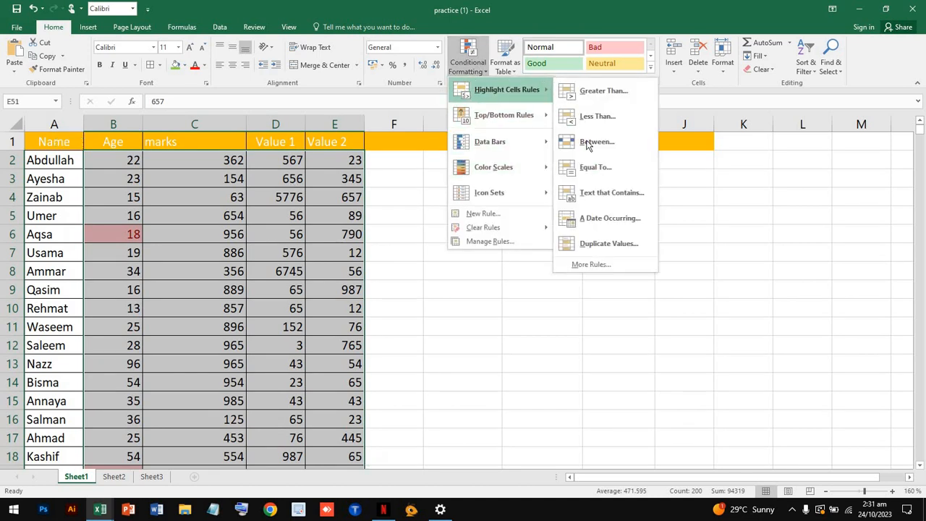
pyautogui.click(606, 244)
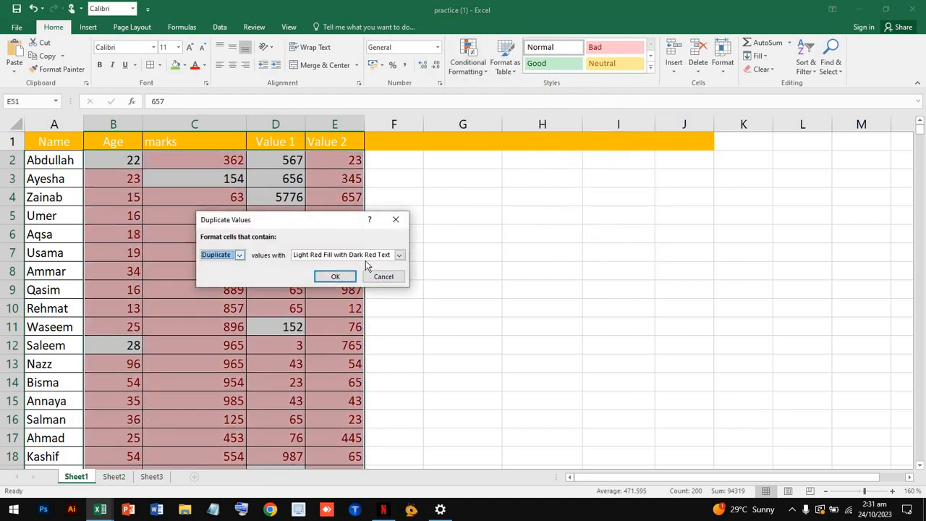
pyautogui.click(399, 258)
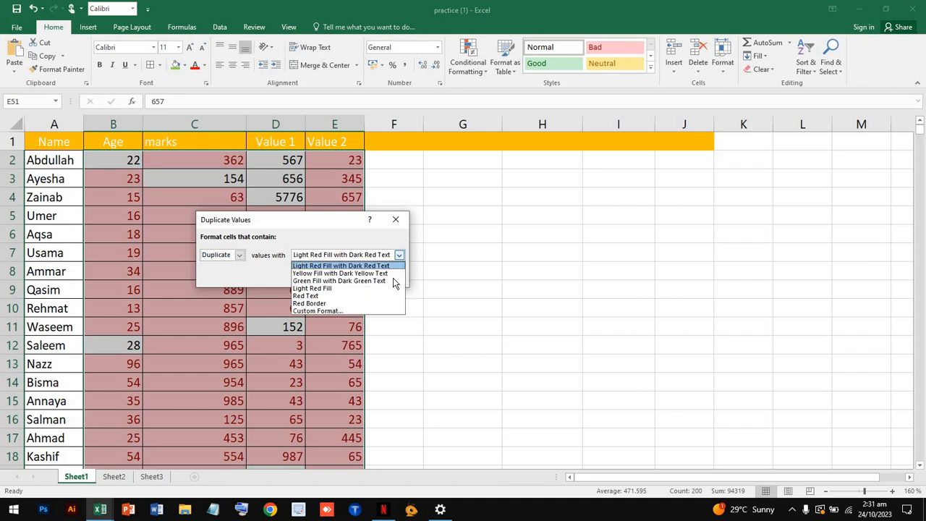
pyautogui.click(378, 281)
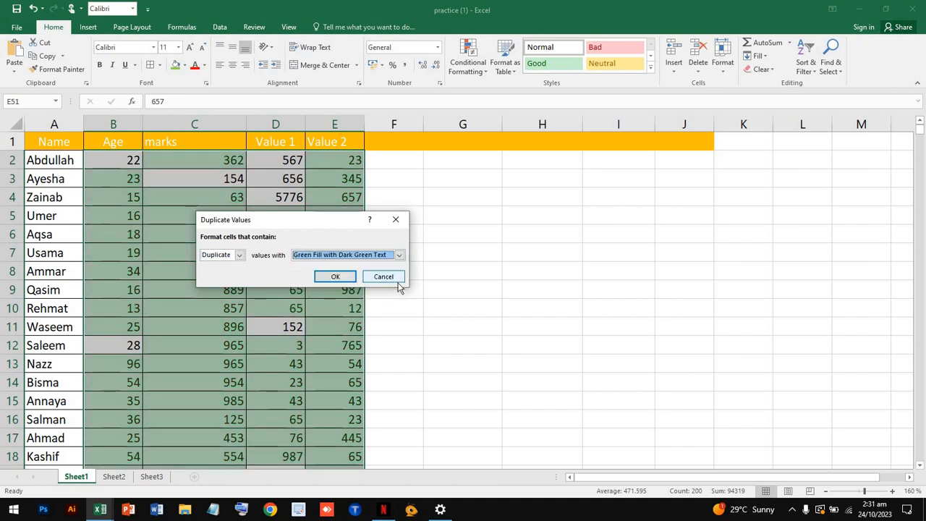
pyautogui.click(336, 277)
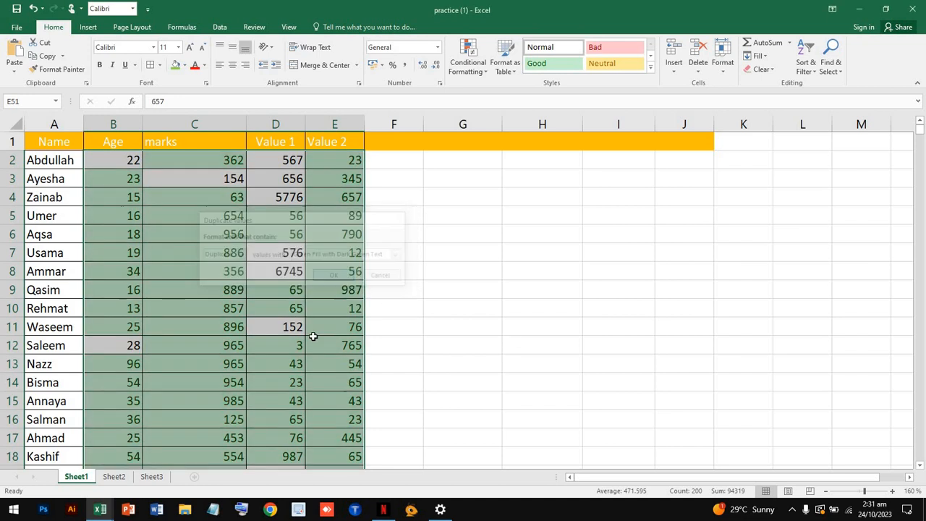
# Step: Change the Value 1 entry in cell D20 to 54
pyautogui.scroll(-5, 313, 336)
pyautogui.scroll(-6, 312, 337)
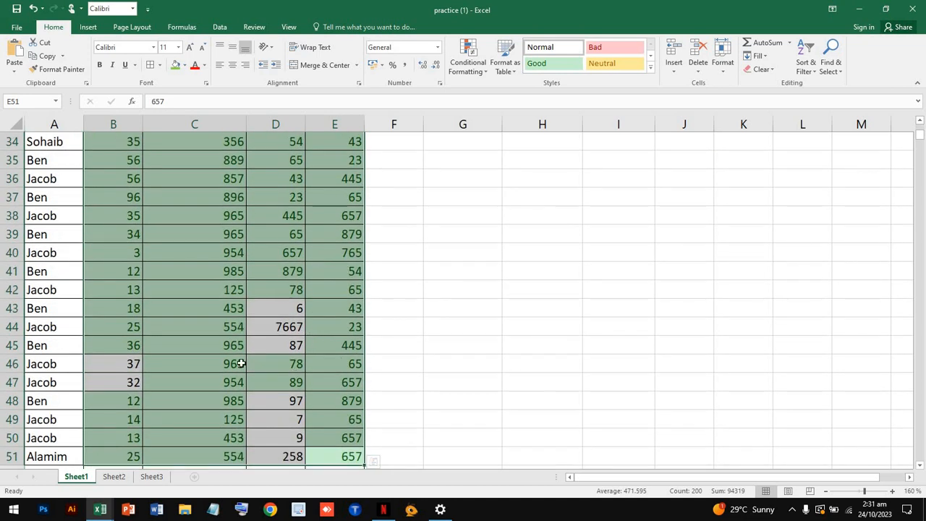
pyautogui.scroll(8, 241, 363)
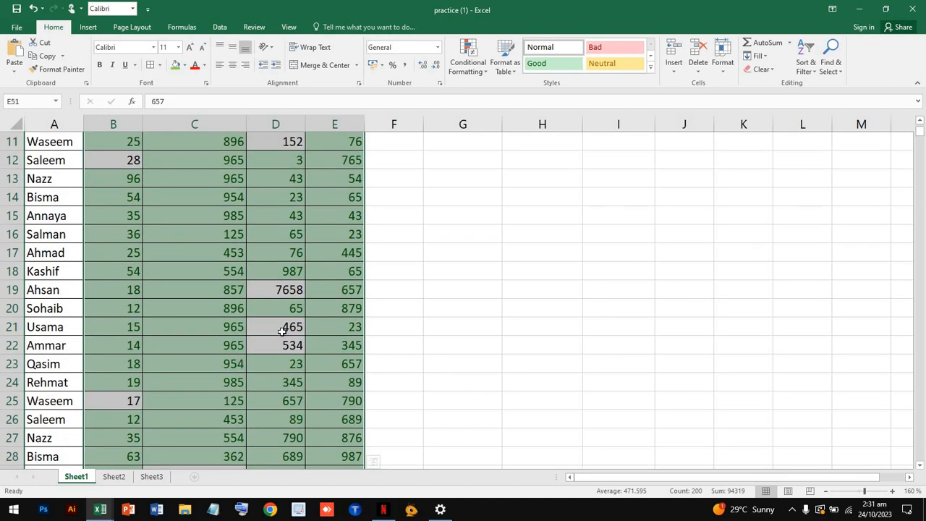
pyautogui.click(250, 305)
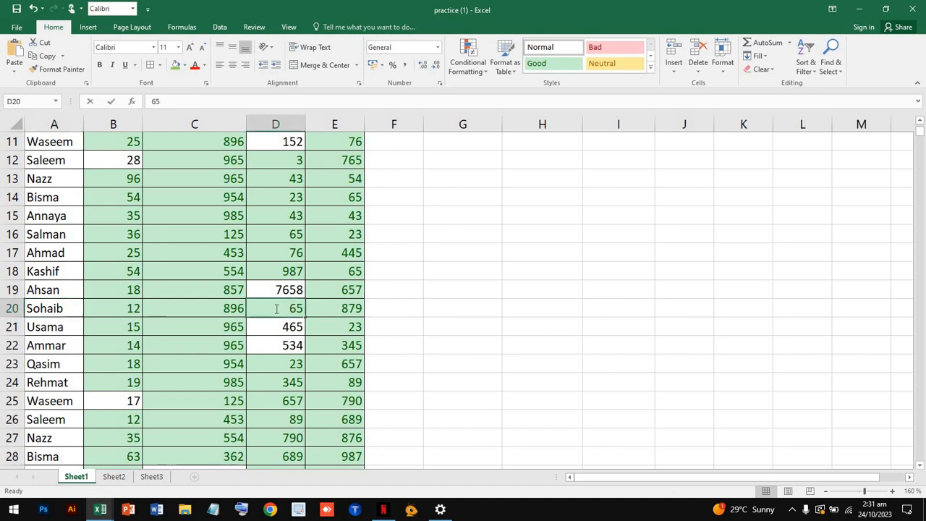
pyautogui.doubleClick(277, 309)
pyautogui.moveTo(276, 309); pyautogui.dragTo(306, 310)
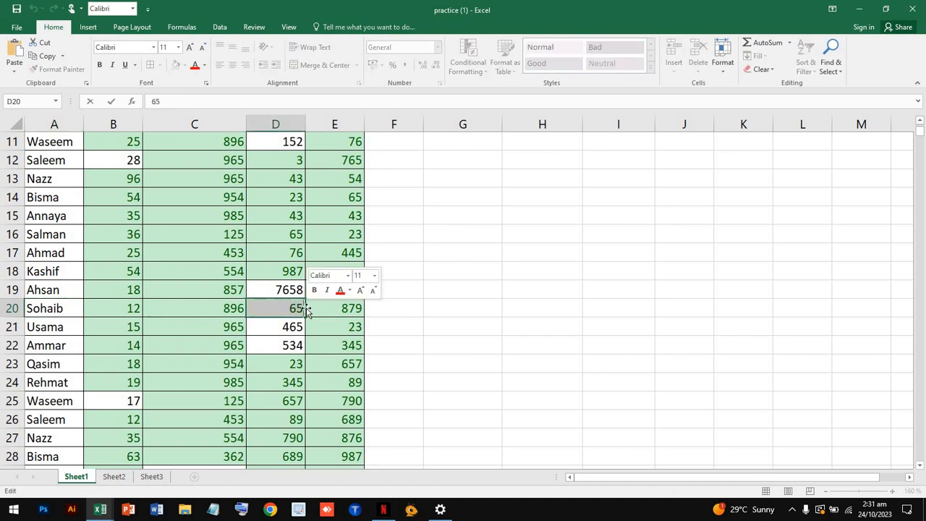
pyautogui.write('5')
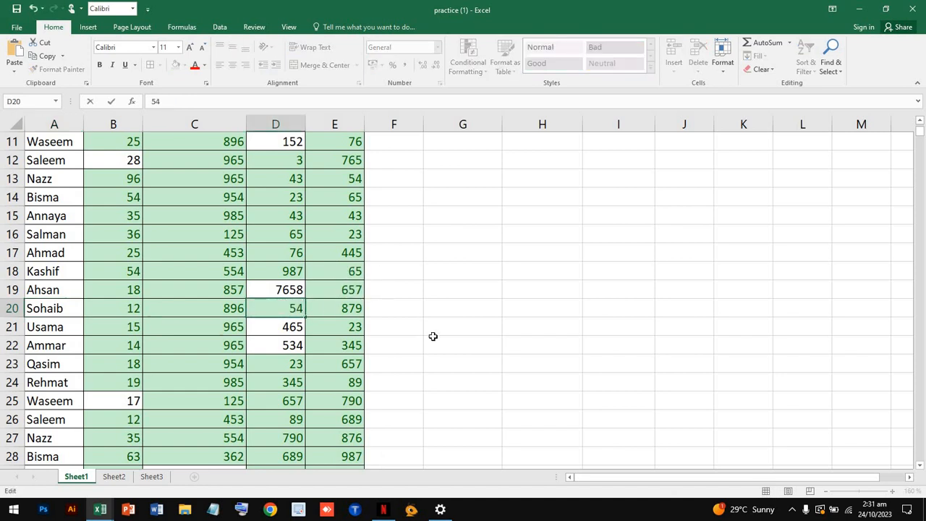
pyautogui.click(433, 337)
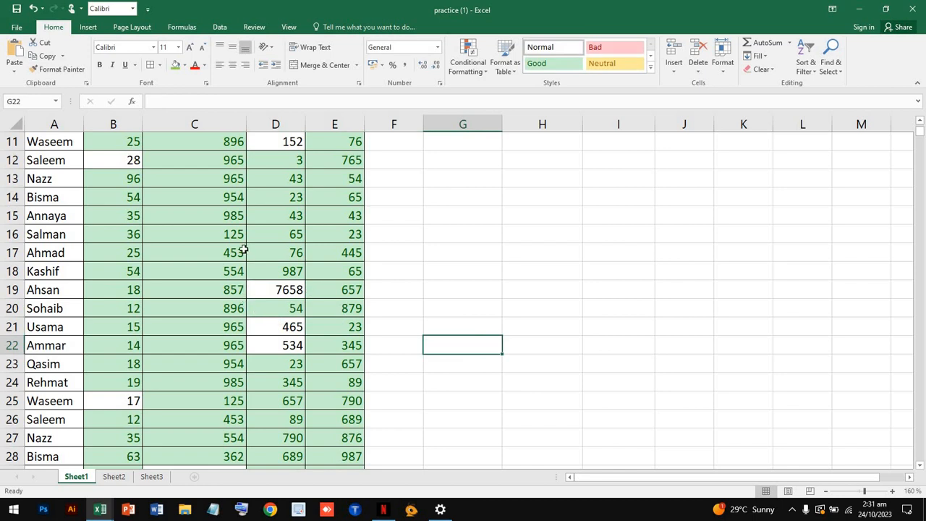
pyautogui.scroll(4, 244, 250)
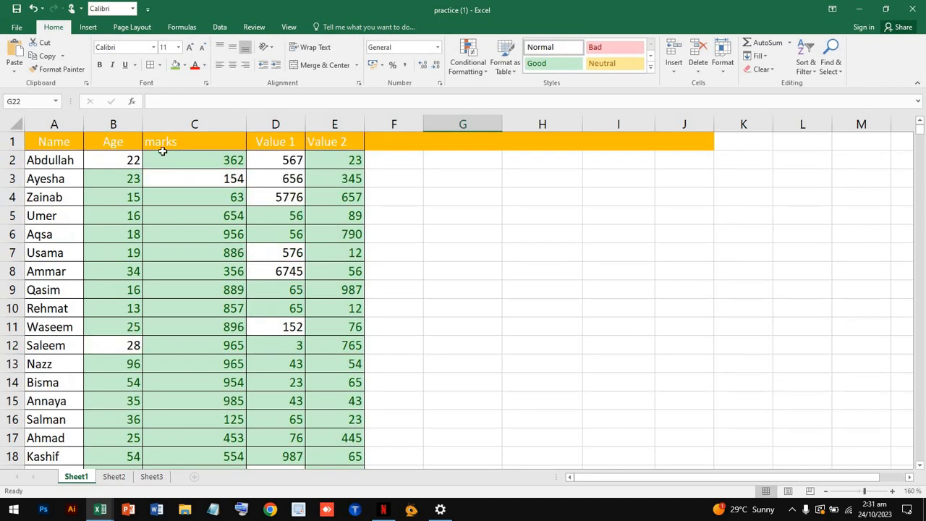
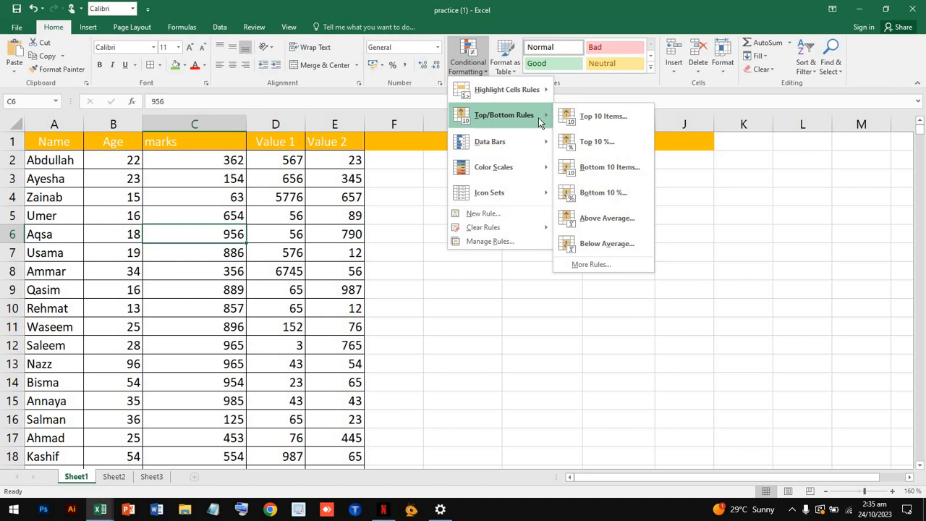
pyautogui.click(385, 262)
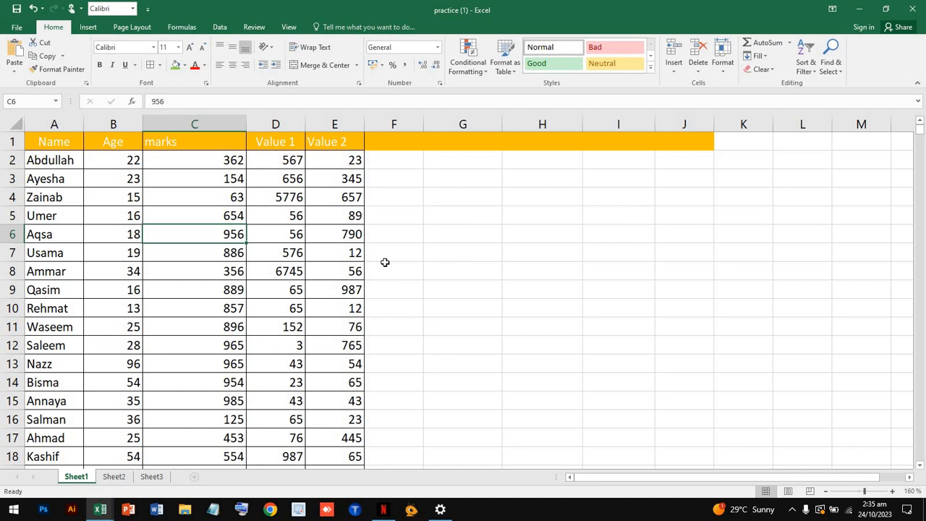
pyautogui.click(307, 269)
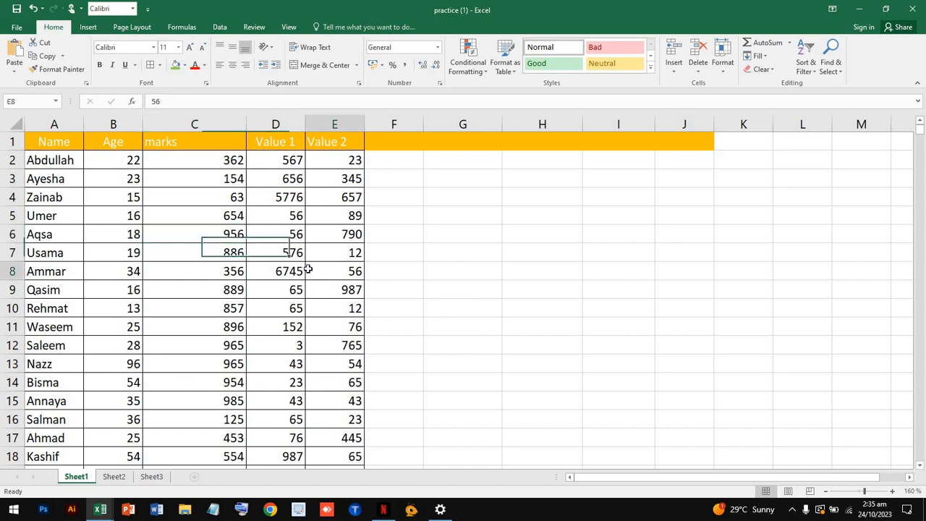
# Step: On Sheet2, copy the Shawarma to Hot Wimgs rows (A4:B8) and paste them below the table at A12
pyautogui.click(116, 479)
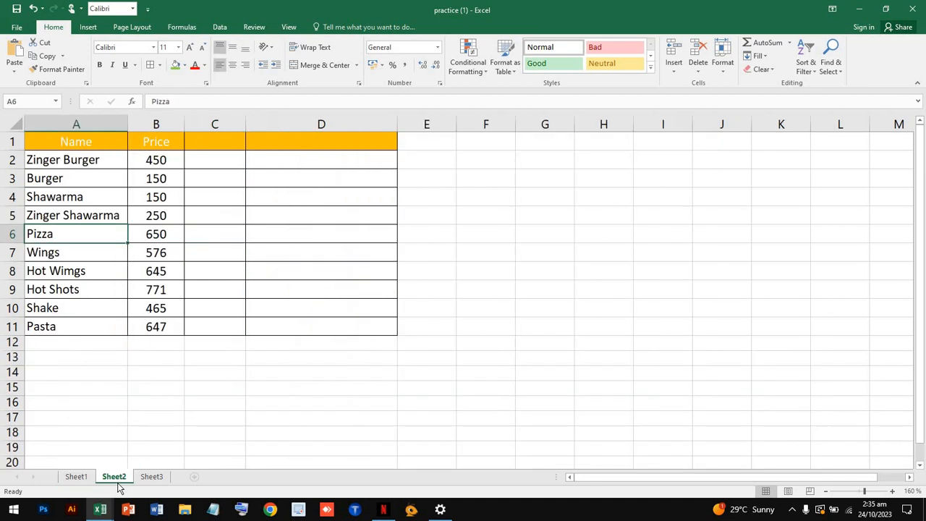
pyautogui.click(70, 200)
pyautogui.click(142, 162)
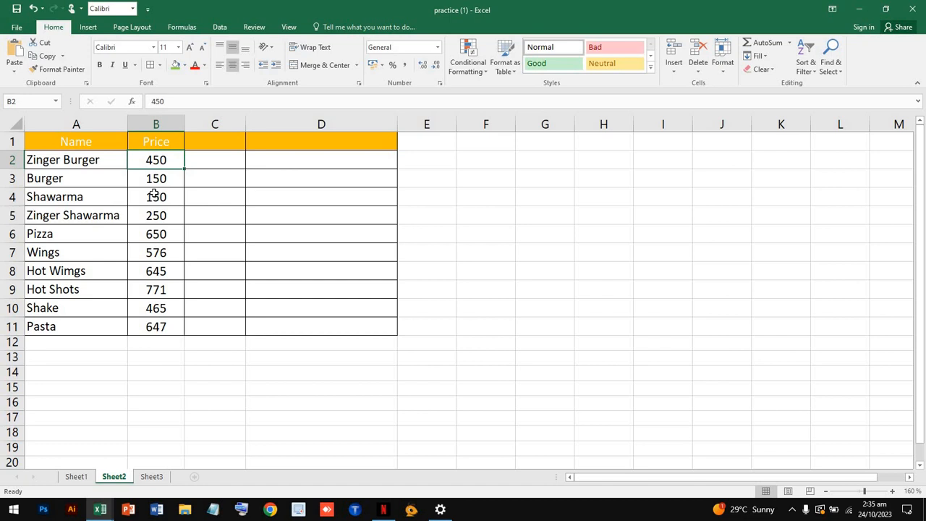
pyautogui.moveTo(155, 194); pyautogui.dragTo(156, 178)
pyautogui.click(76, 193)
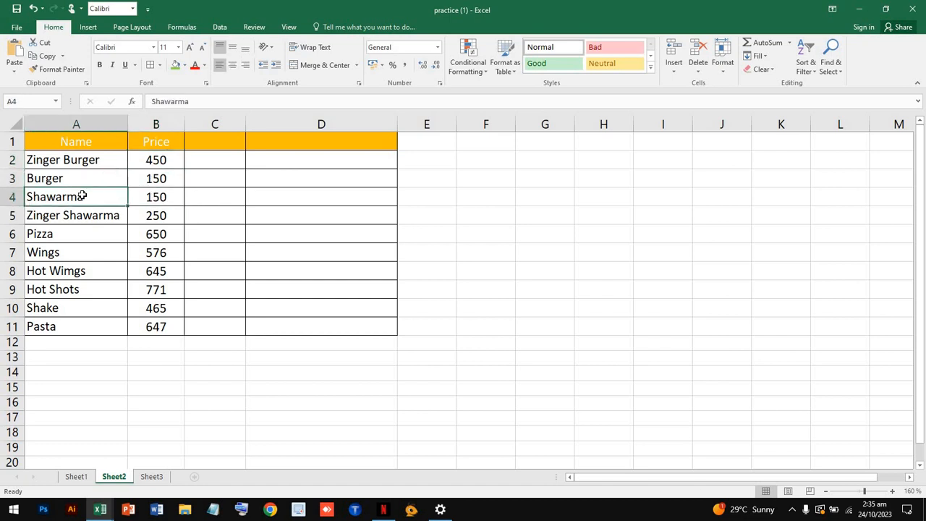
pyautogui.moveTo(84, 198); pyautogui.dragTo(181, 284)
pyautogui.hotkey('ctrl', 'c')
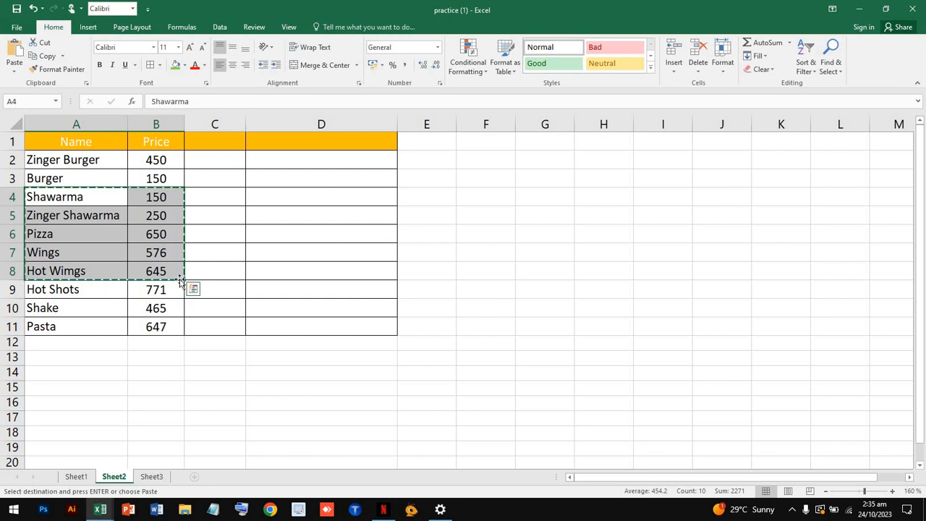
pyautogui.click(81, 342)
pyautogui.hotkey('ctrl', 'v')
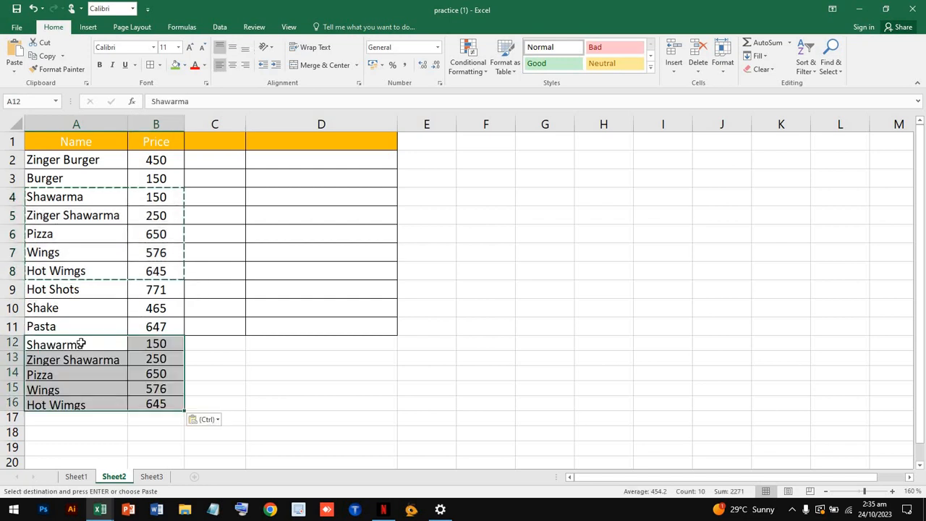
pyautogui.click(174, 359)
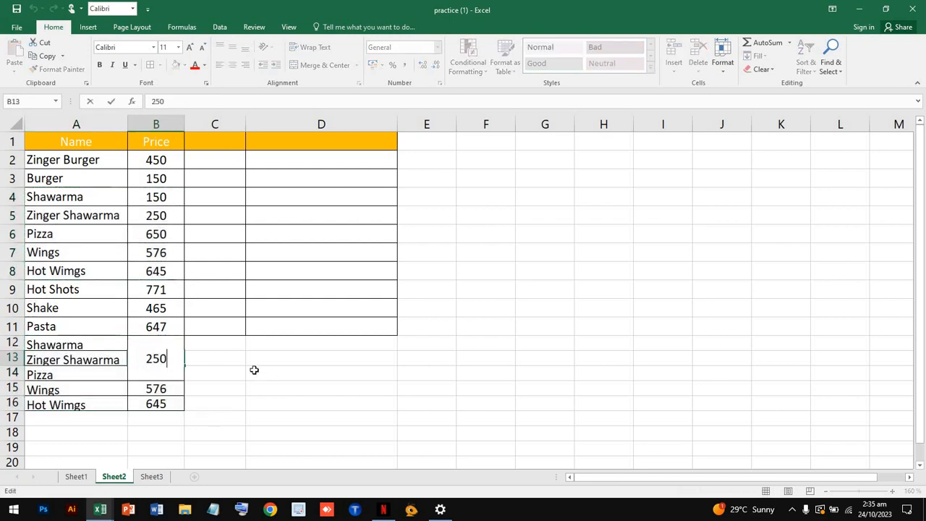
pyautogui.click(249, 372)
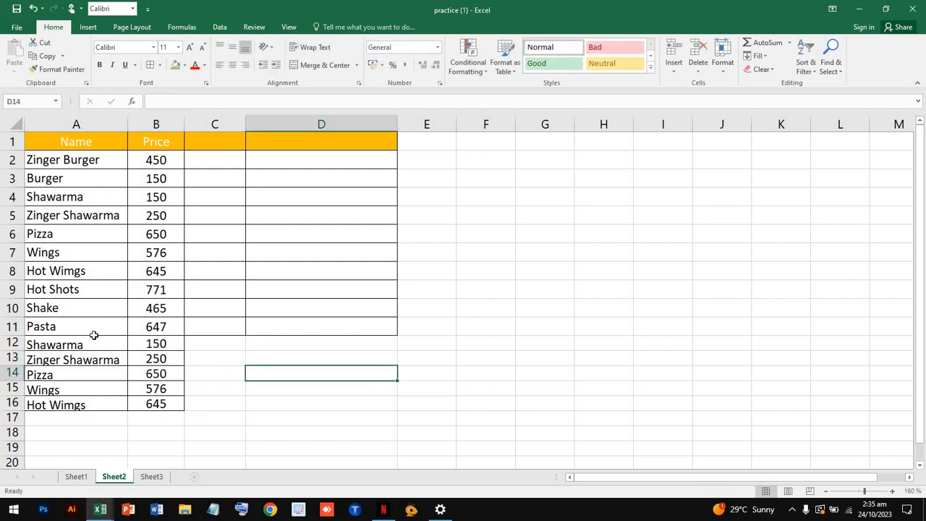
# Step: Apply cell borders to the range A12:D16 on Sheet2
pyautogui.moveTo(109, 345); pyautogui.dragTo(286, 409)
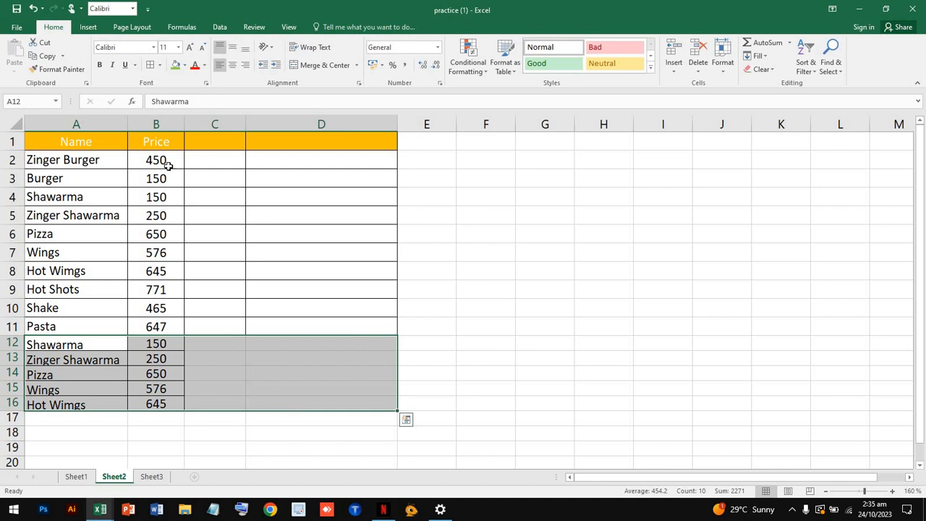
pyautogui.click(150, 66)
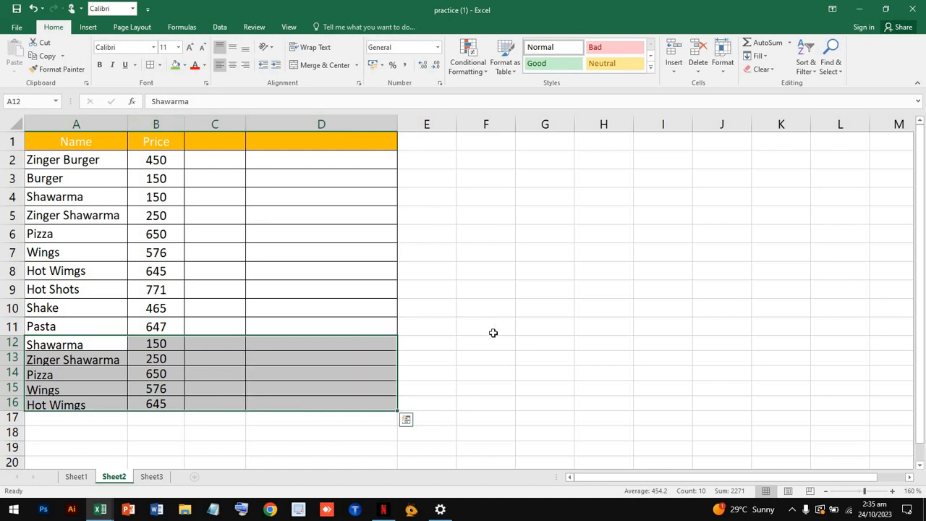
pyautogui.click(491, 331)
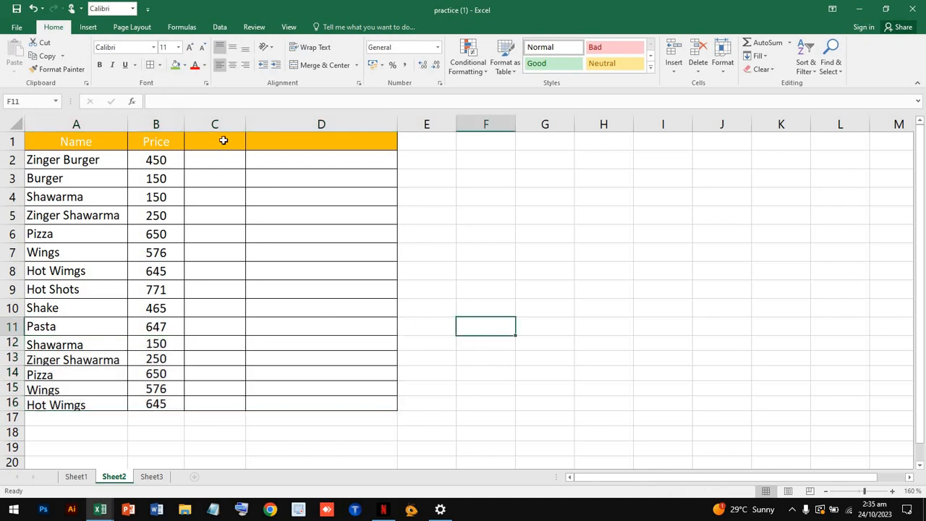
# Step: Delete the empty bordered cells C1:D16 beside the Price column on Sheet2
pyautogui.moveTo(221, 142); pyautogui.dragTo(362, 402)
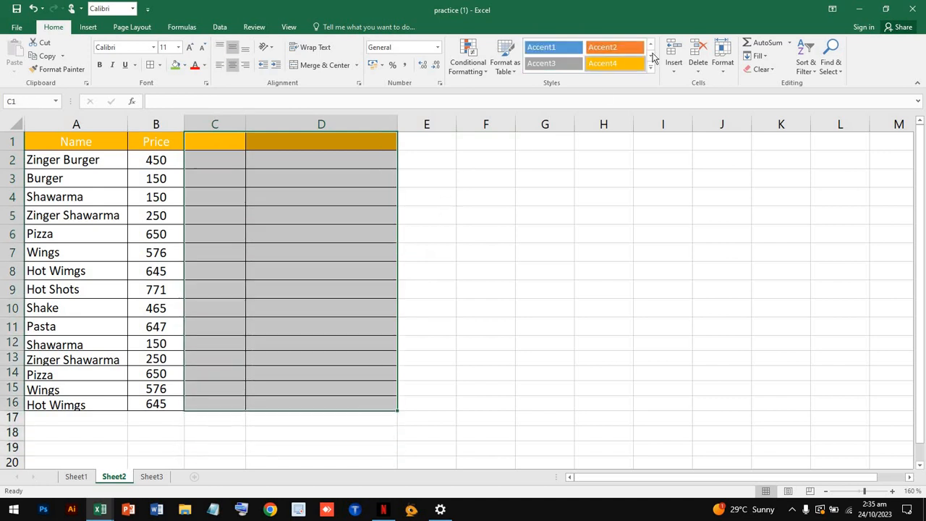
pyautogui.click(696, 52)
pyautogui.click(428, 230)
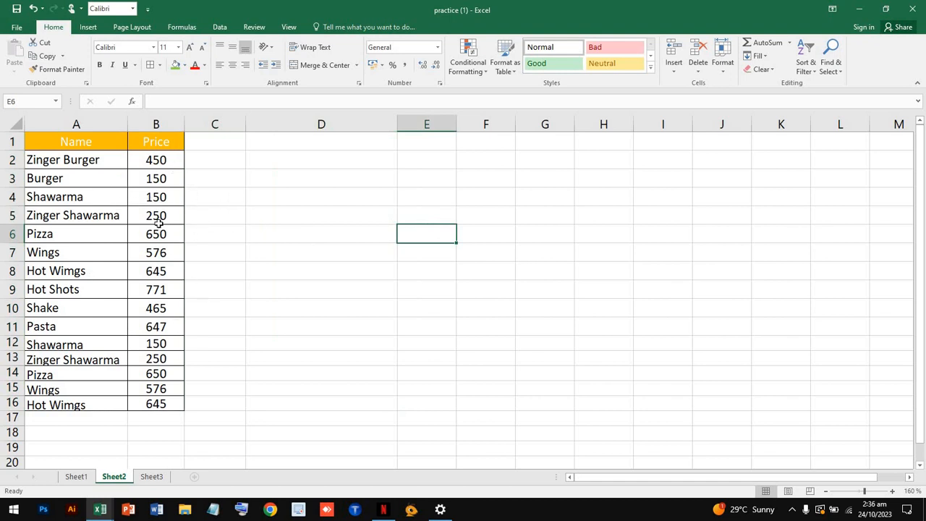
pyautogui.click(460, 76)
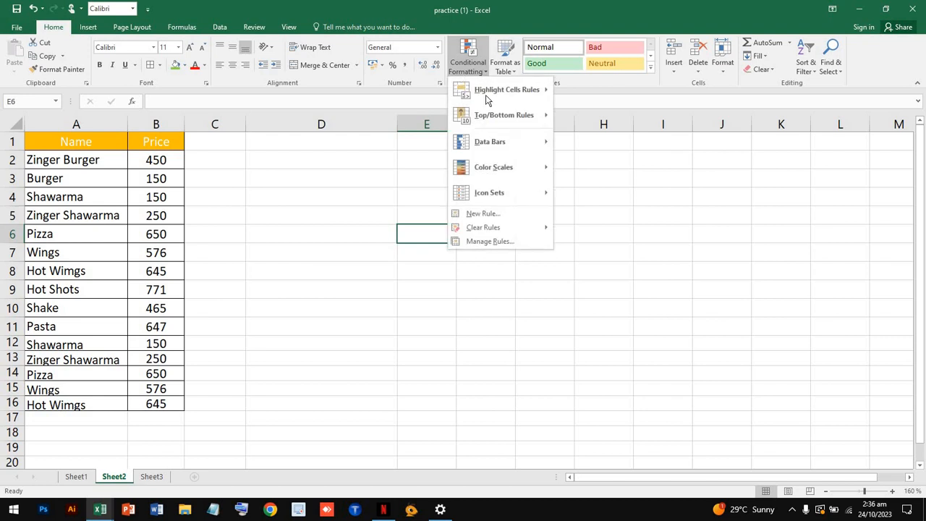
pyautogui.moveTo(521, 118)
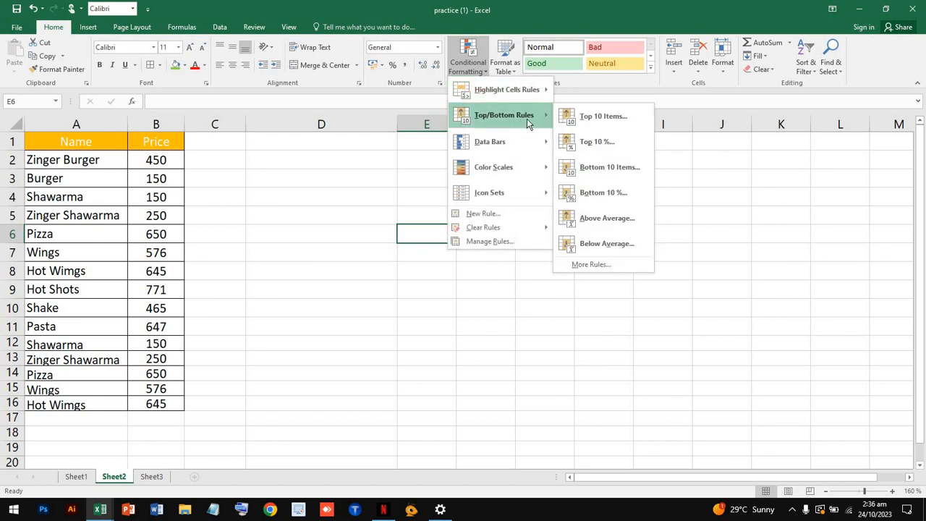
pyautogui.click(610, 121)
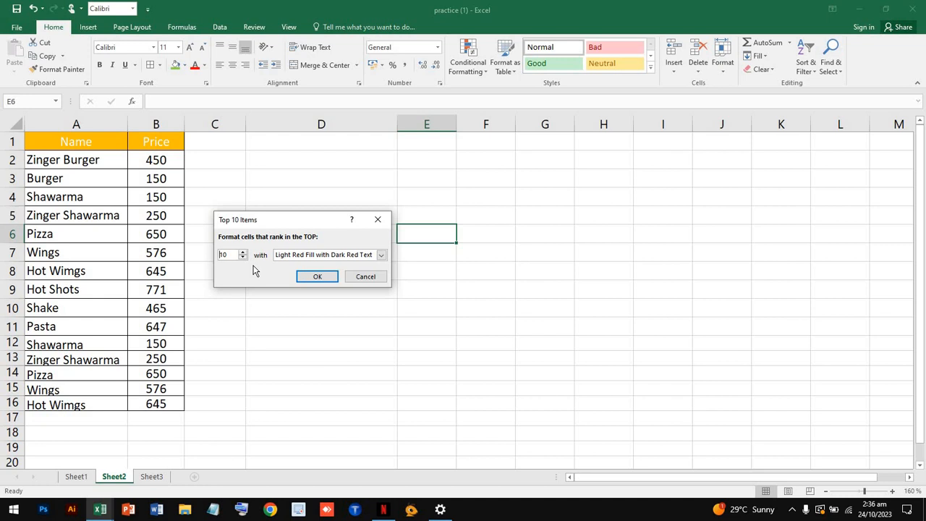
pyautogui.click(369, 277)
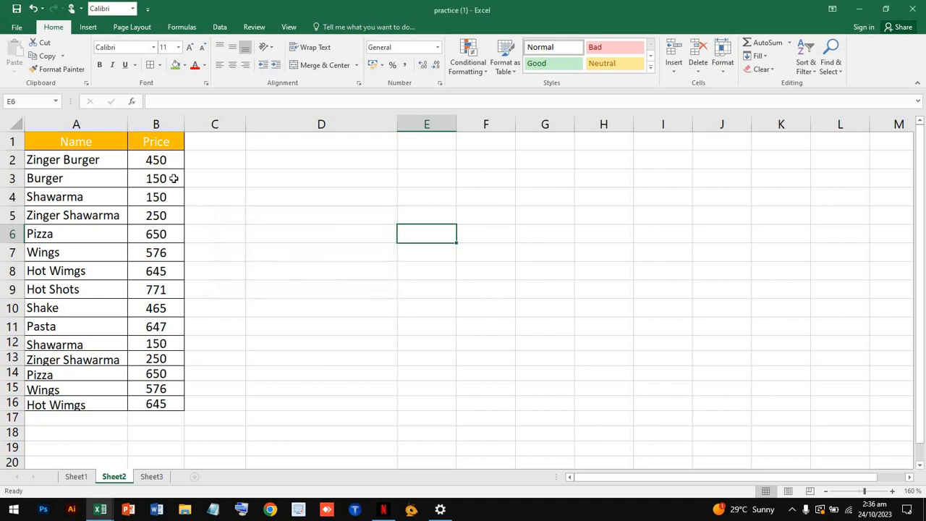
pyautogui.moveTo(161, 157); pyautogui.dragTo(162, 402)
# Step: Clear the conditional formatting rules from the entire Sheet3
pyautogui.click(162, 478)
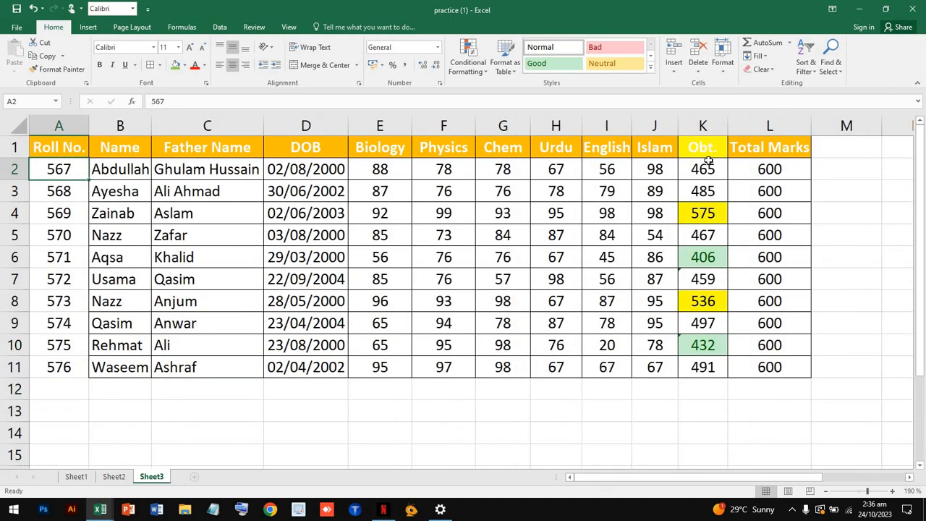
pyautogui.click(478, 71)
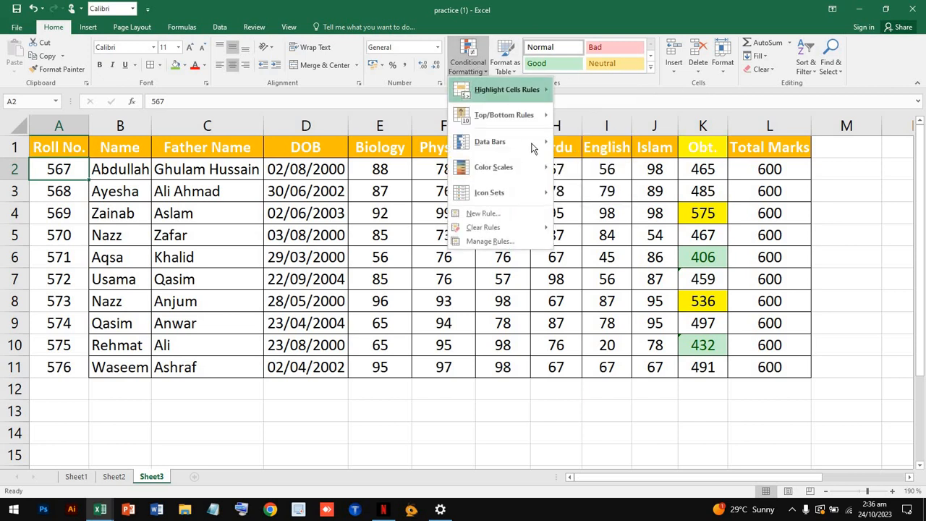
pyautogui.moveTo(539, 227)
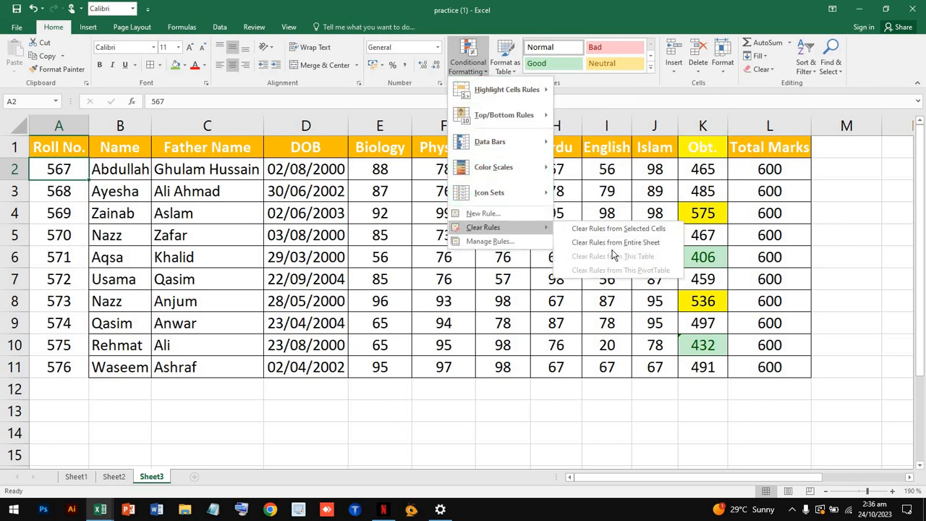
pyautogui.click(615, 243)
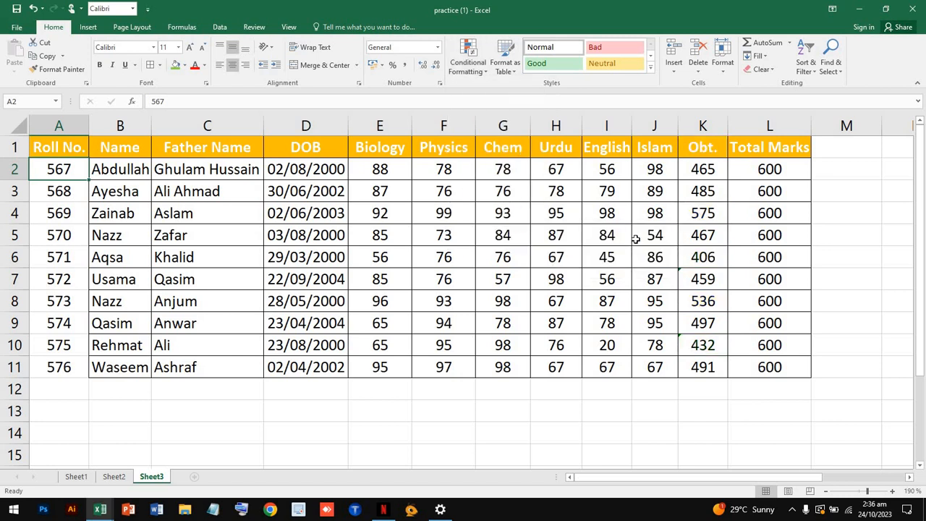
# Step: Set up a Top 10 Items rule on the Obt. marks K2:K11 with the rank count set to 3
pyautogui.click(710, 170)
pyautogui.moveTo(718, 171); pyautogui.dragTo(720, 365)
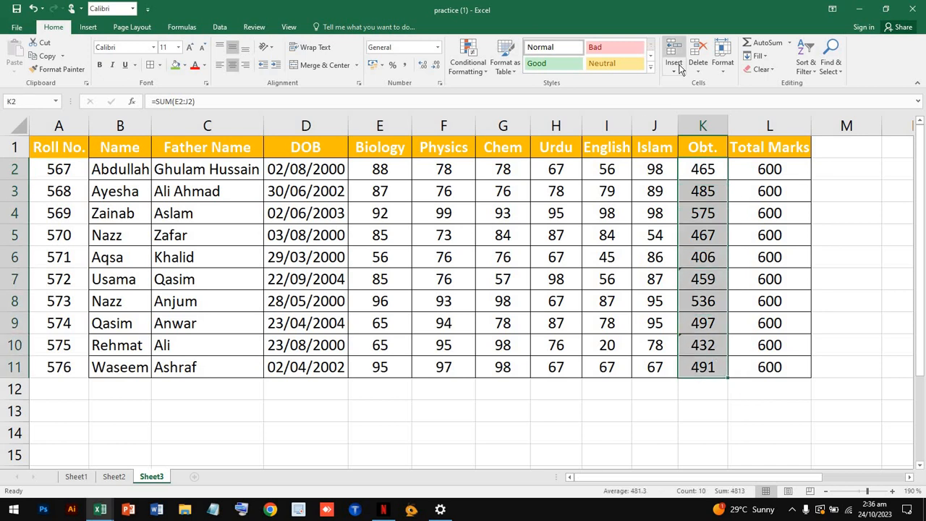
pyautogui.click(499, 71)
pyautogui.click(477, 72)
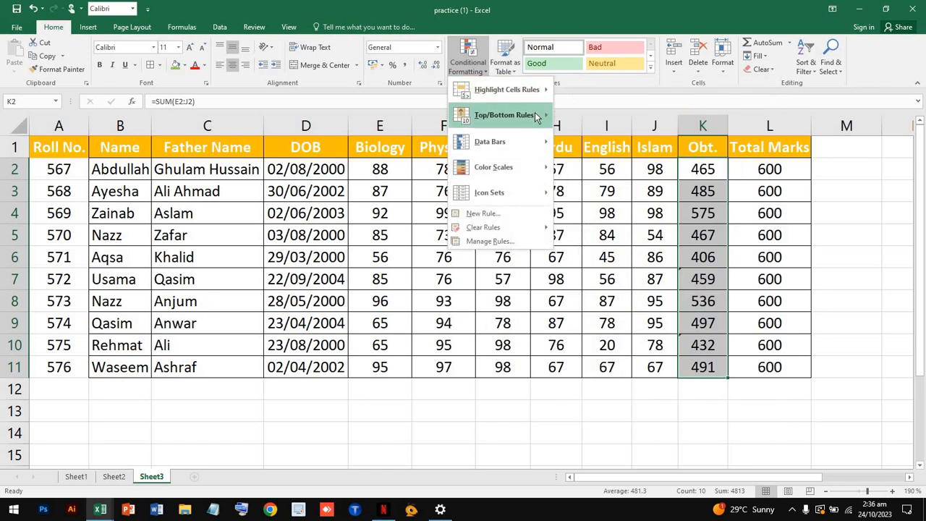
pyautogui.click(602, 118)
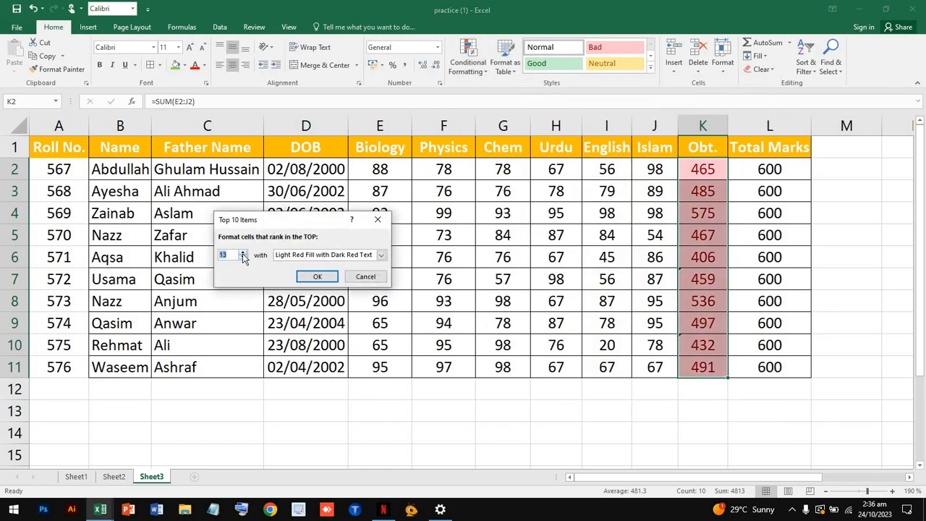
pyautogui.write('3')
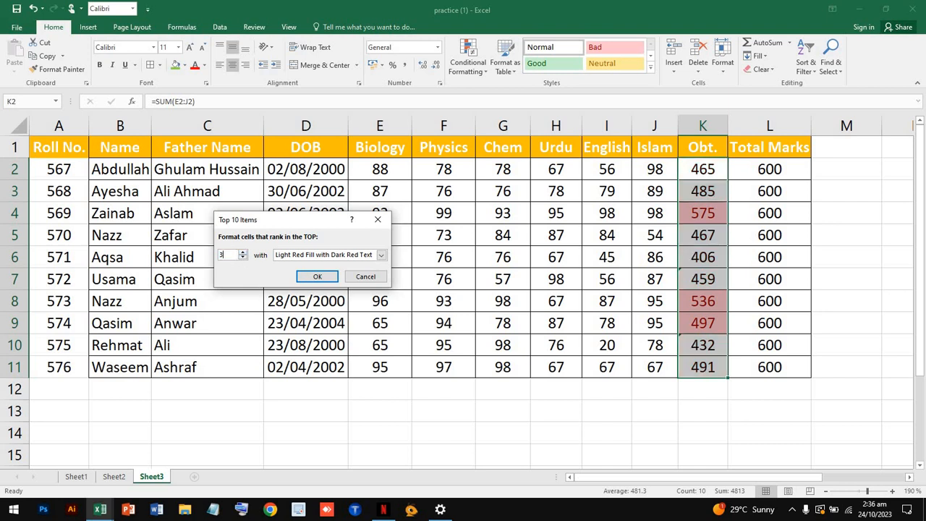
# Step: Give the Top 10 Items rule a custom format with a bright blue fill and apply it to the Obt. marks
pyautogui.click(380, 257)
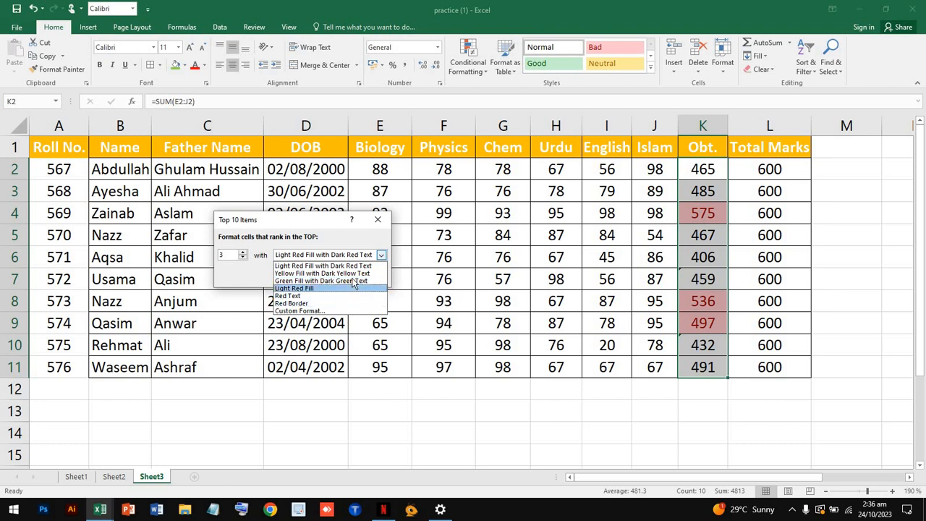
pyautogui.click(320, 312)
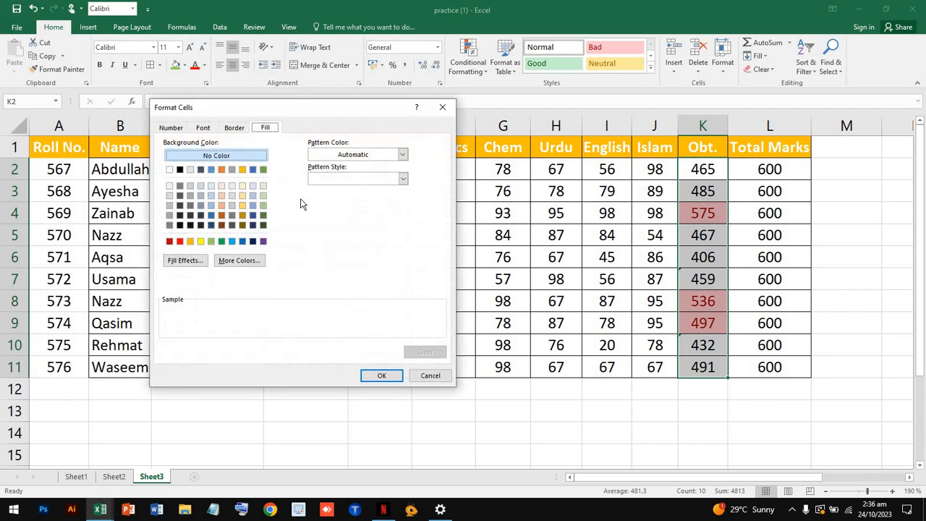
pyautogui.click(232, 241)
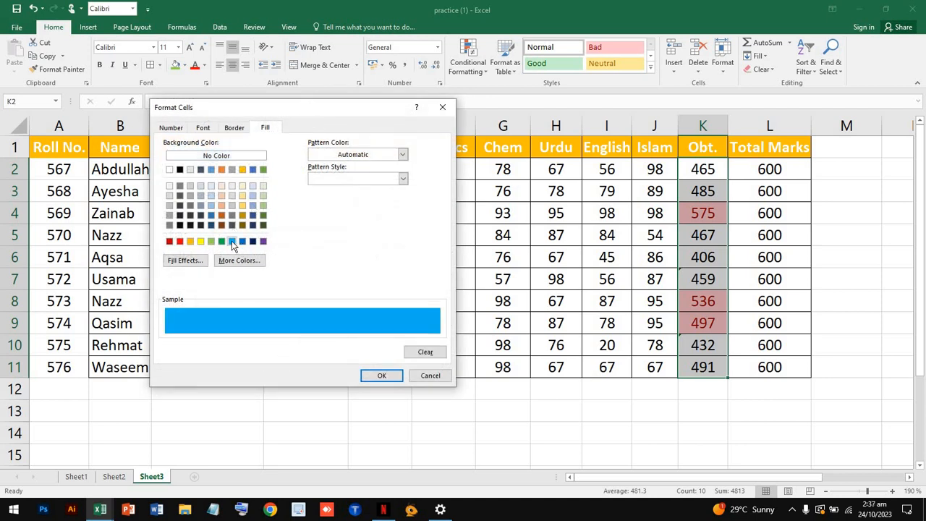
pyautogui.click(386, 381)
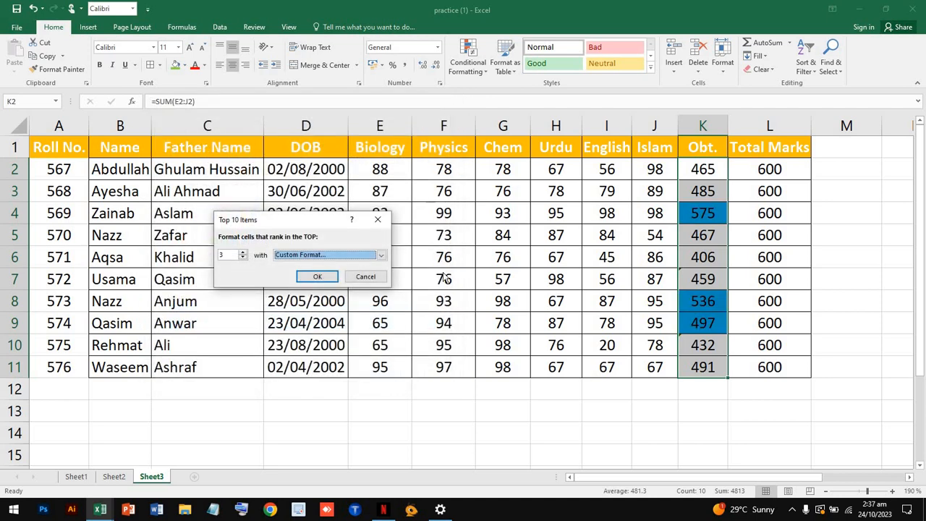
pyautogui.click(332, 284)
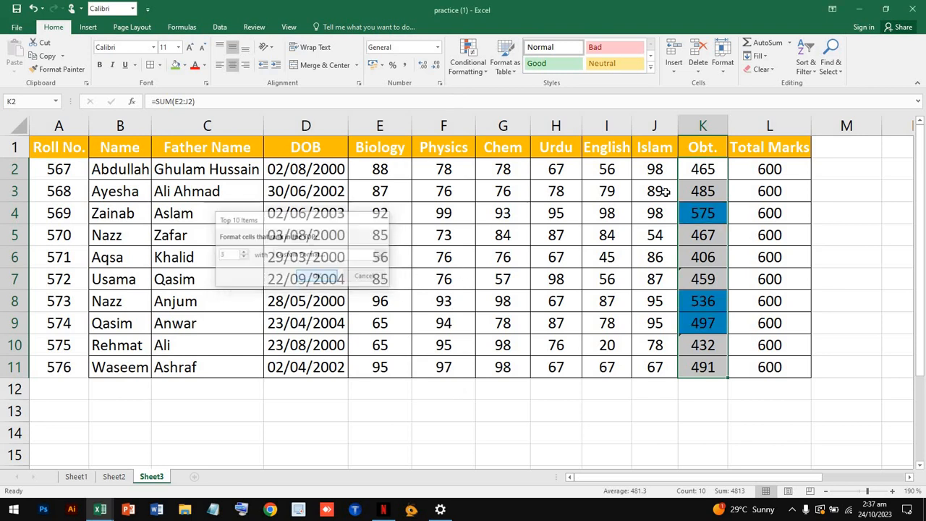
pyautogui.click(733, 367)
pyautogui.click(712, 318)
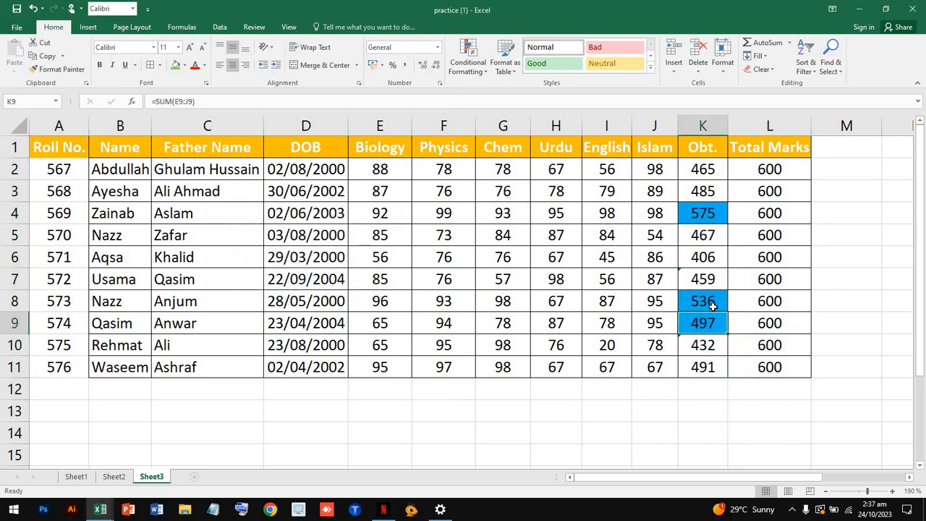
pyautogui.click(706, 210)
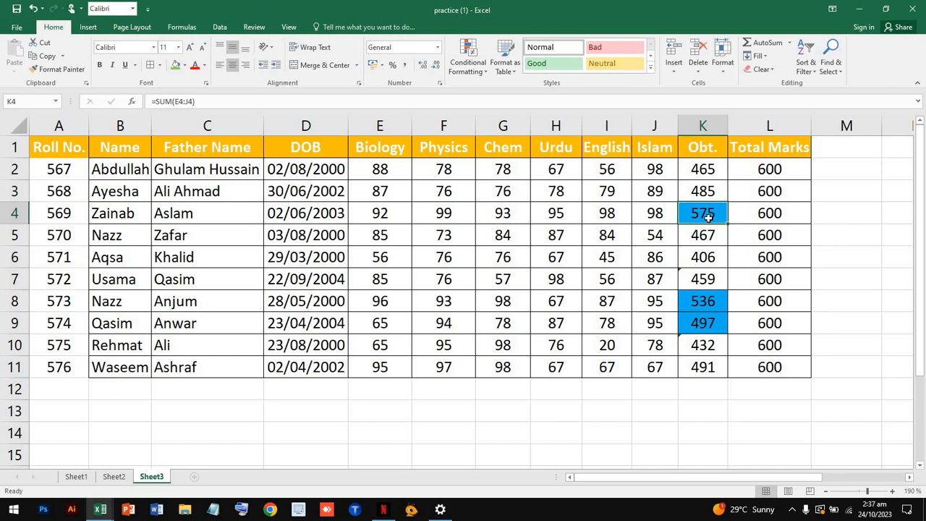
# Step: Examine the blue-highlighted marks in the Obt. column on Sheet3 and the available Top/Bottom rules
pyautogui.click(705, 306)
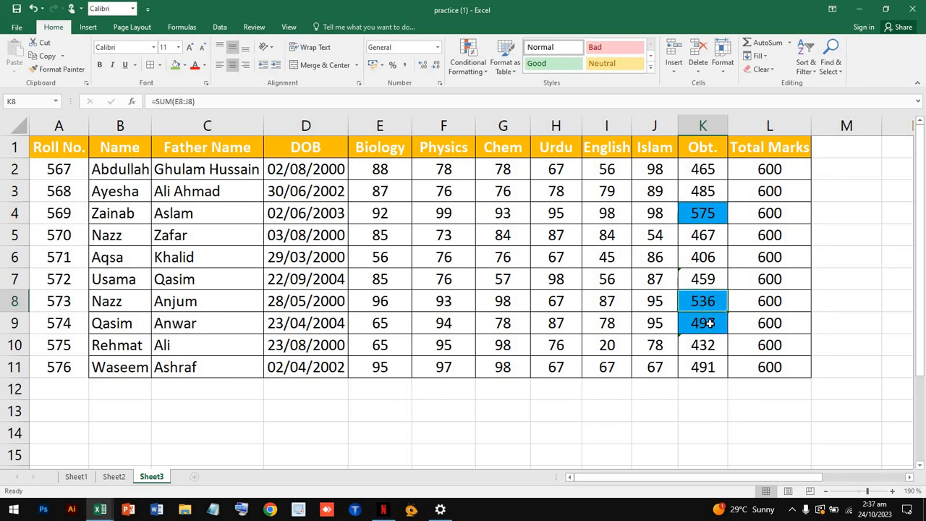
pyautogui.keyDown('ctrl'); pyautogui.click(722, 220); pyautogui.keyUp('ctrl')
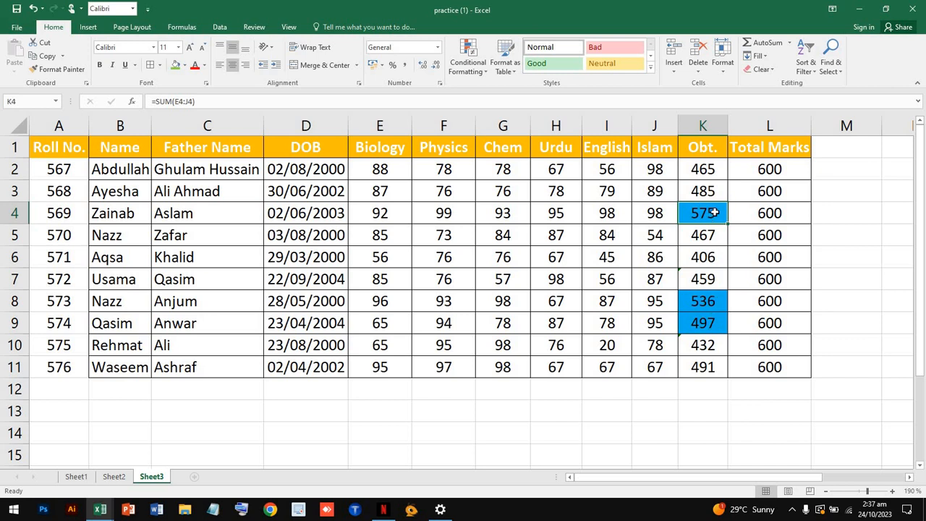
pyautogui.moveTo(713, 177); pyautogui.dragTo(700, 352)
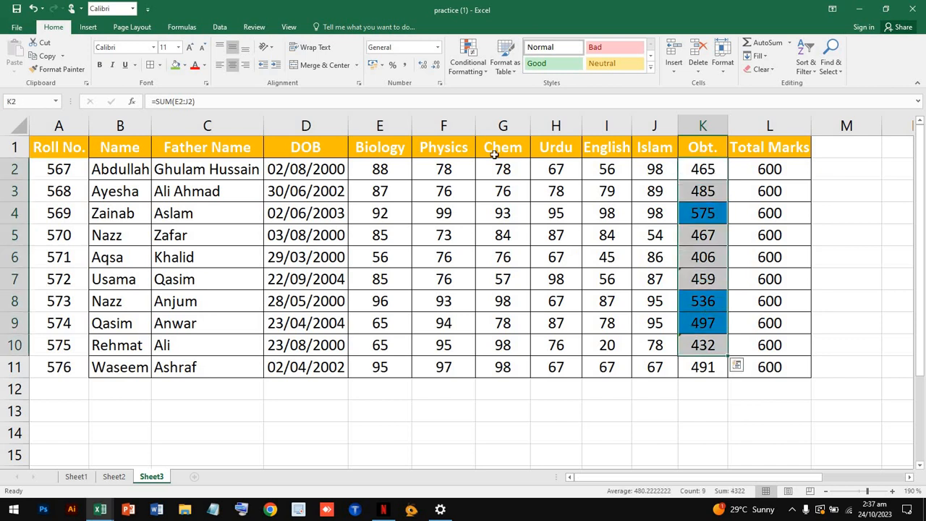
pyautogui.click(471, 76)
pyautogui.moveTo(505, 116)
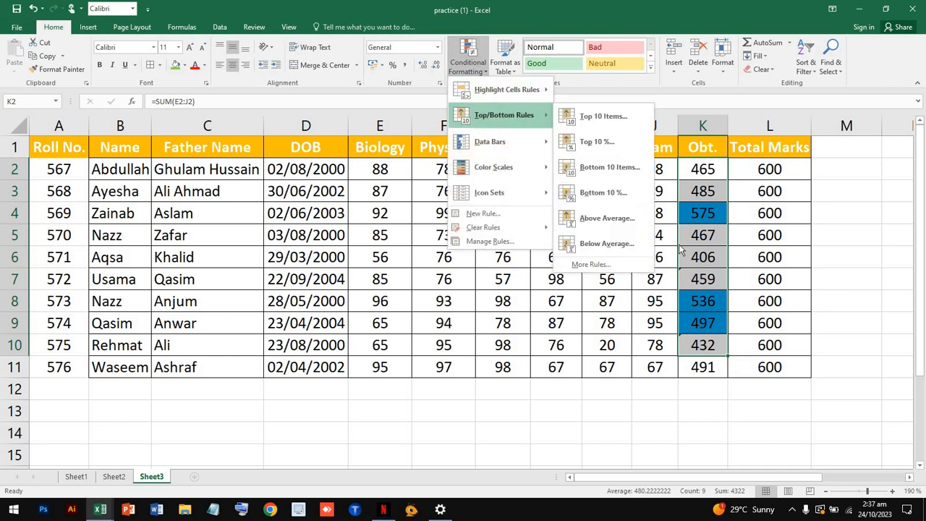
pyautogui.click(711, 168)
pyautogui.moveTo(711, 169); pyautogui.dragTo(711, 380)
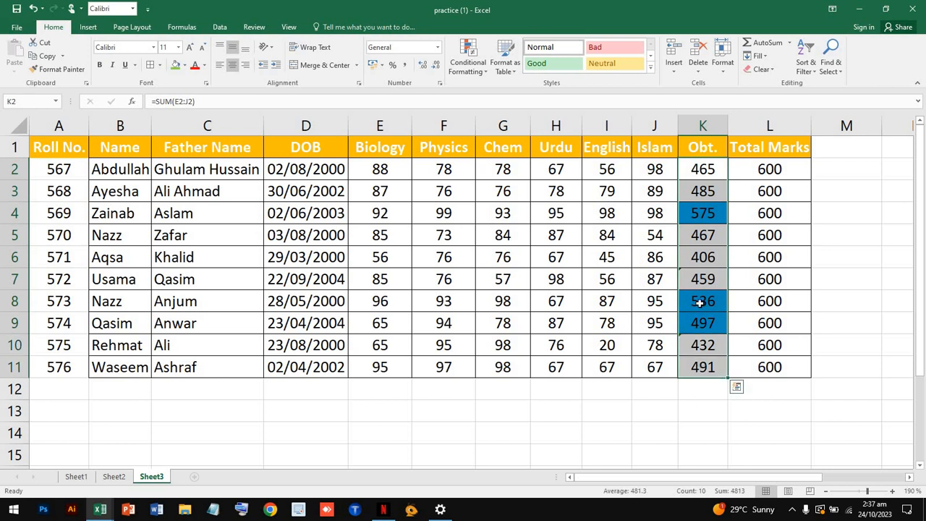
pyautogui.click(709, 128)
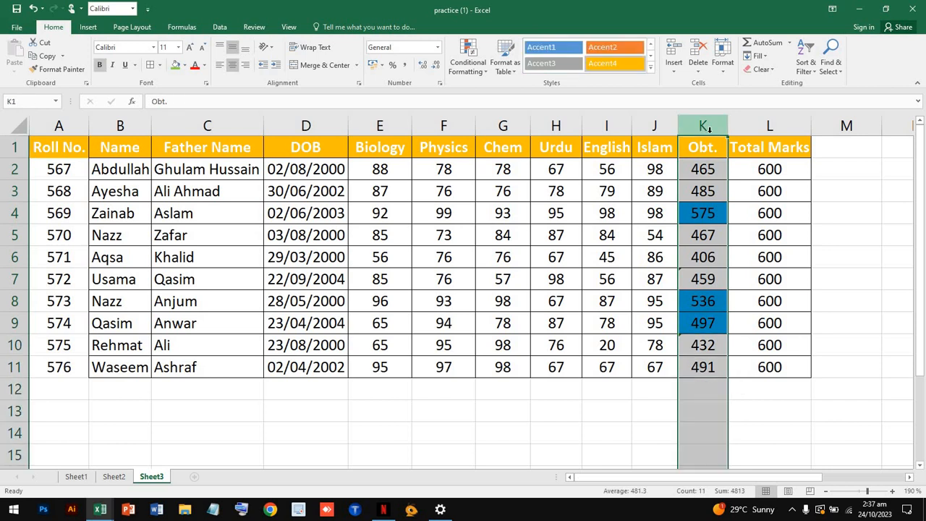
pyautogui.click(710, 151)
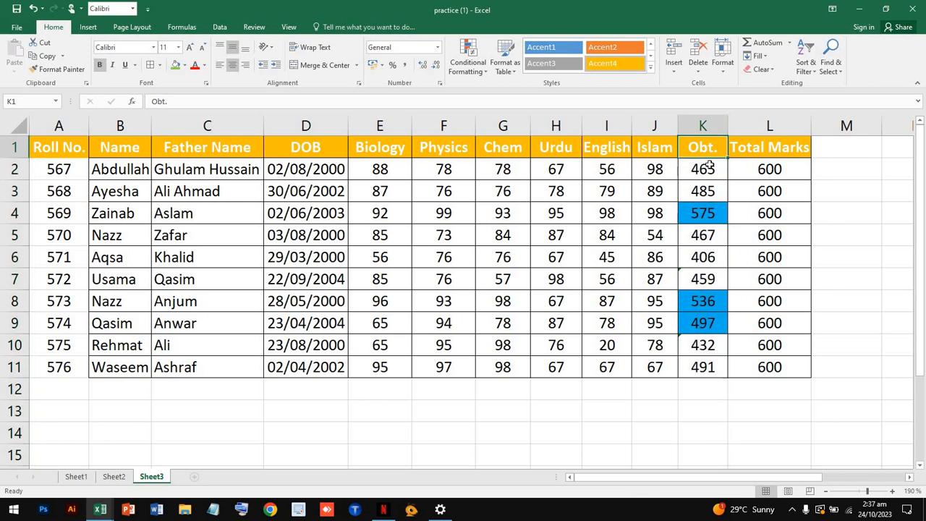
# Step: Apply a Top 10 Items rule to the Obt. marks K2:K11 with rank count 1 and Light Red Fill with Dark Red Text
pyautogui.click(711, 168)
pyautogui.moveTo(713, 178); pyautogui.dragTo(707, 360)
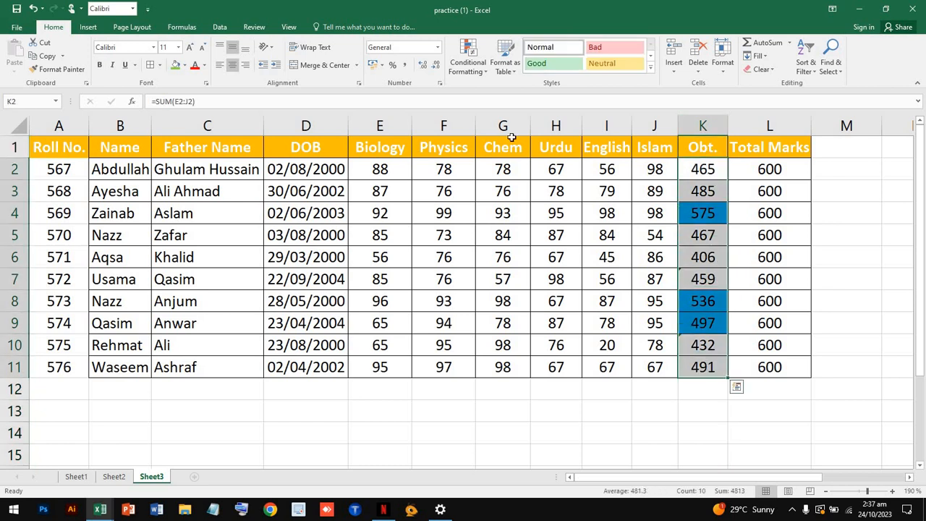
pyautogui.click(477, 63)
pyautogui.moveTo(521, 115)
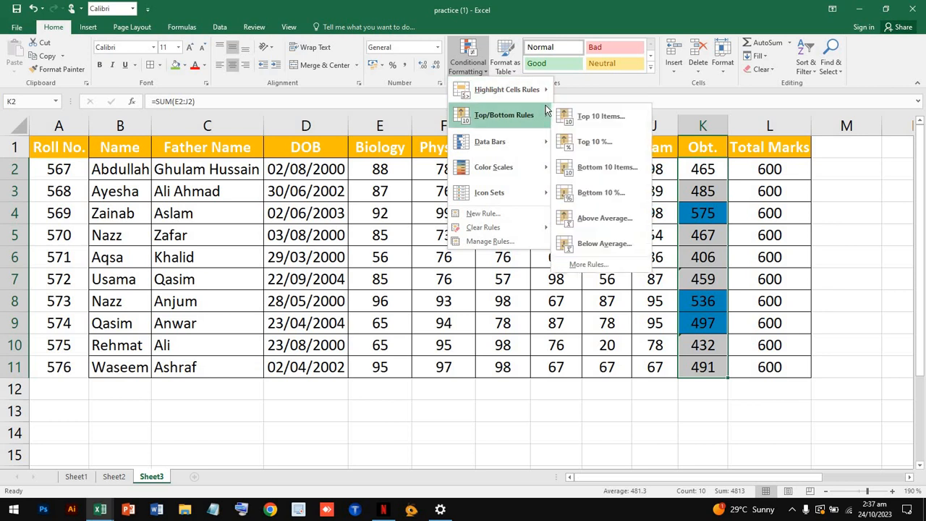
pyautogui.click(594, 117)
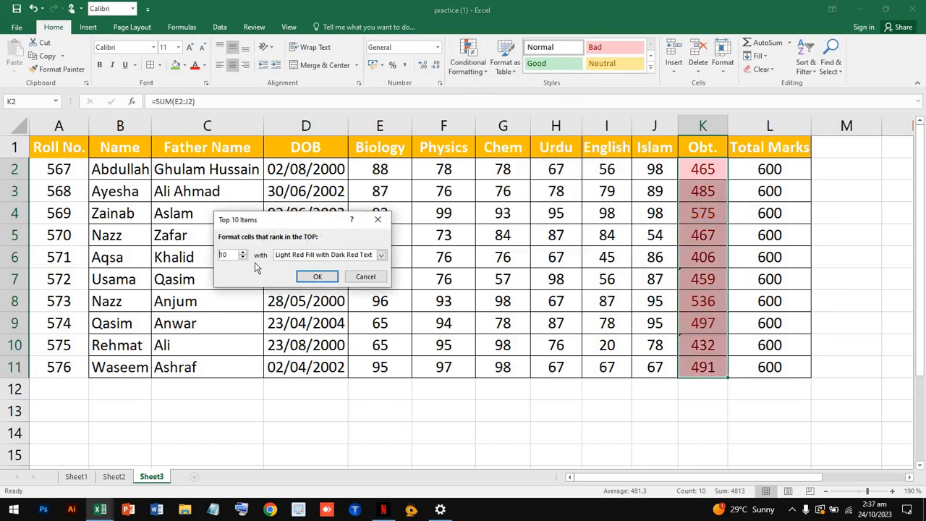
pyautogui.moveTo(244, 256); pyautogui.dragTo(243, 257)
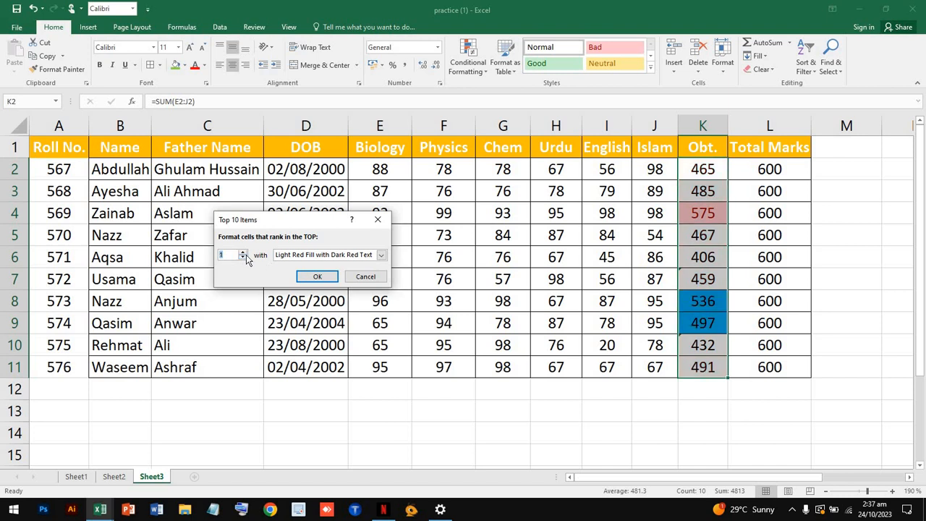
pyautogui.click(244, 255)
pyautogui.click(311, 278)
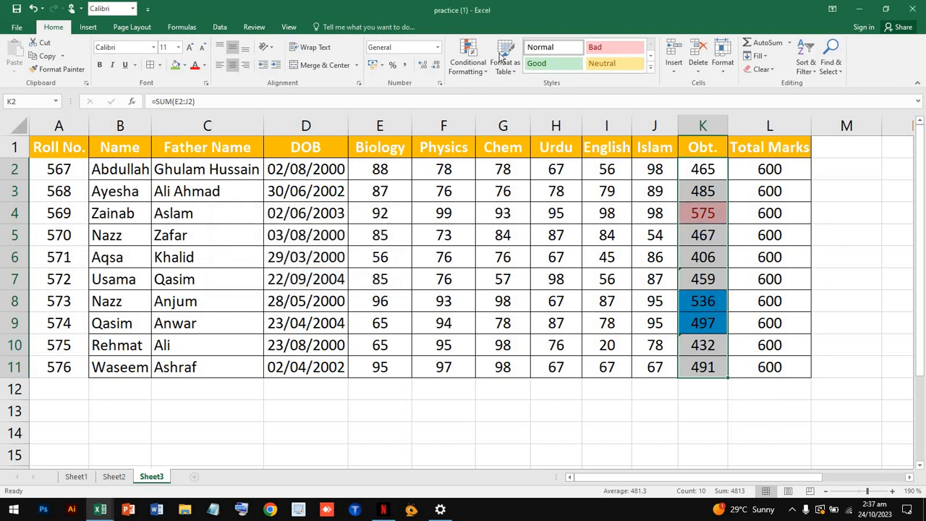
# Step: Review the red and blue highlighted marks in the Obt. column and the sorting options for that column
pyautogui.click(463, 66)
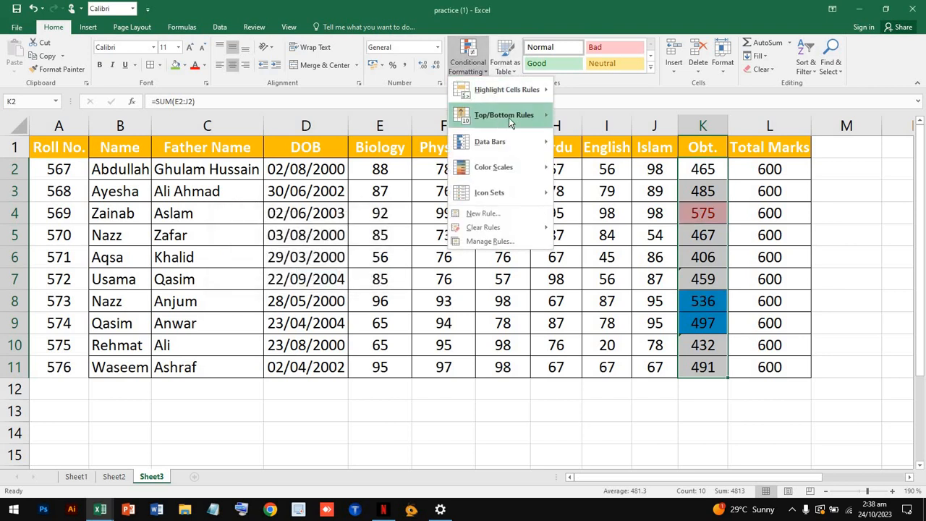
pyautogui.moveTo(509, 118)
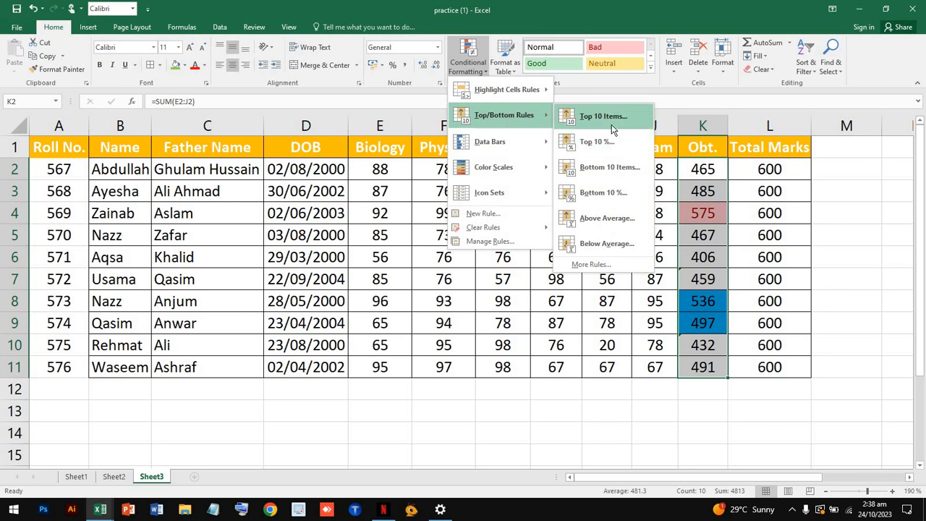
pyautogui.click(705, 299)
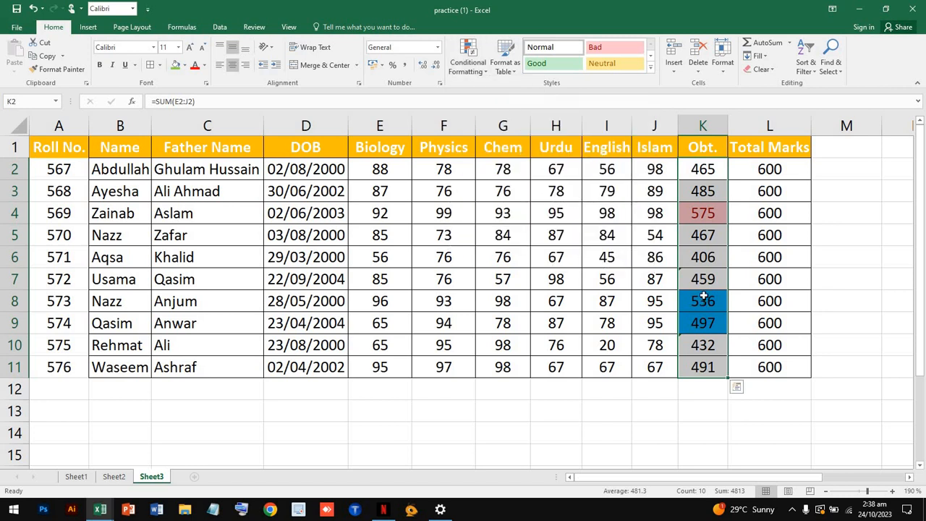
pyautogui.click(694, 183)
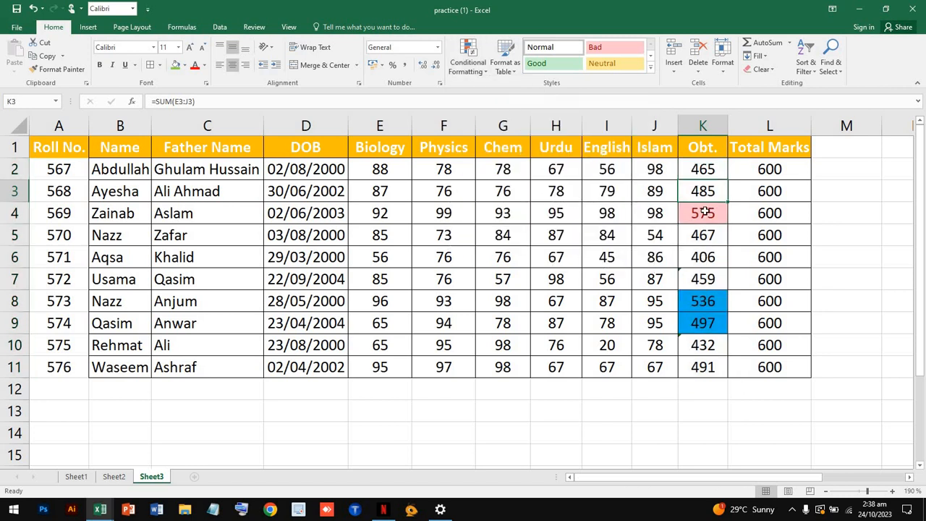
pyautogui.click(705, 211)
pyautogui.click(712, 301)
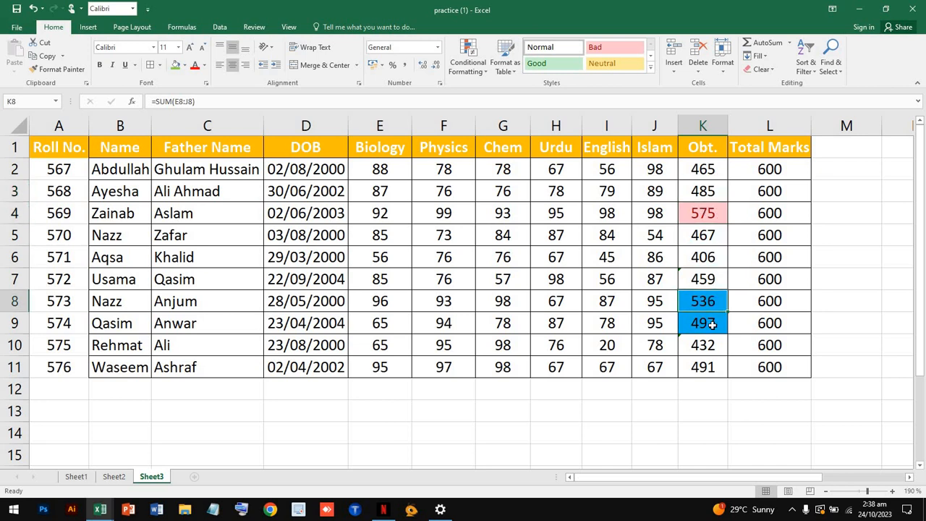
pyautogui.click(703, 324)
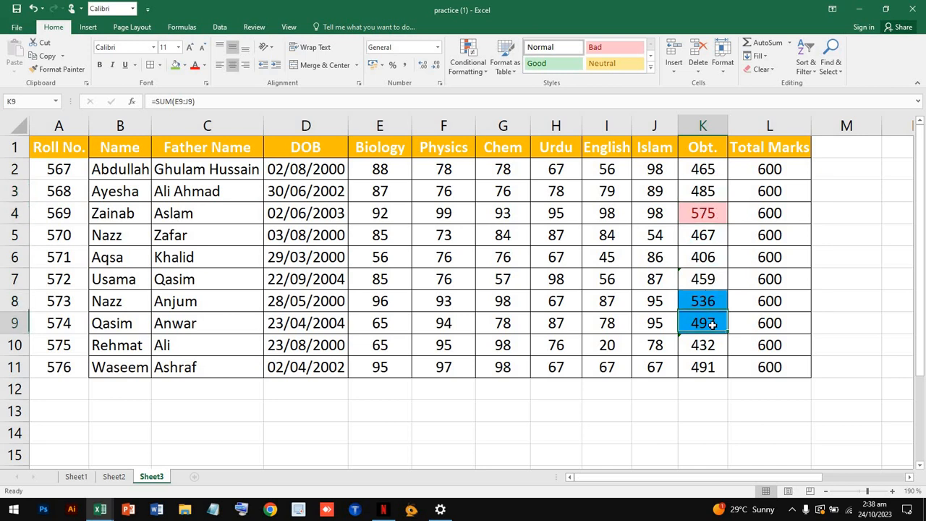
pyautogui.click(704, 126)
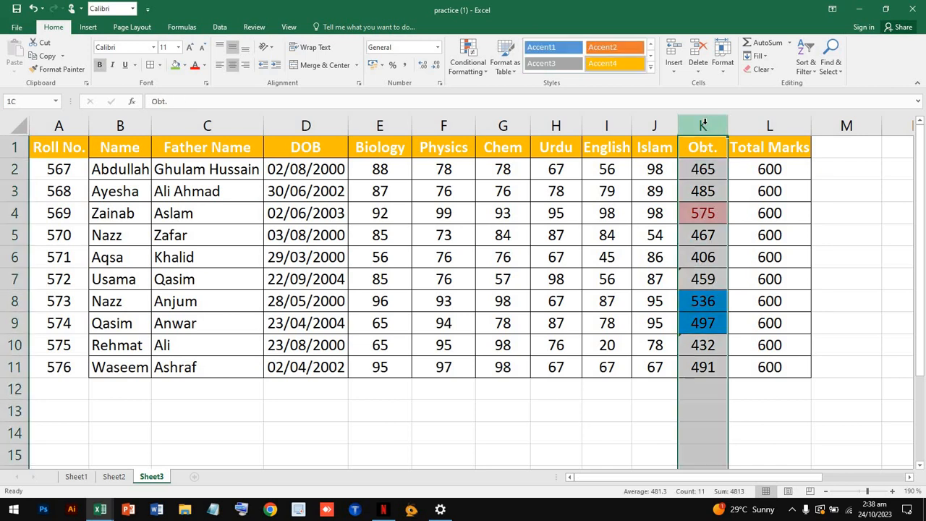
pyautogui.click(809, 70)
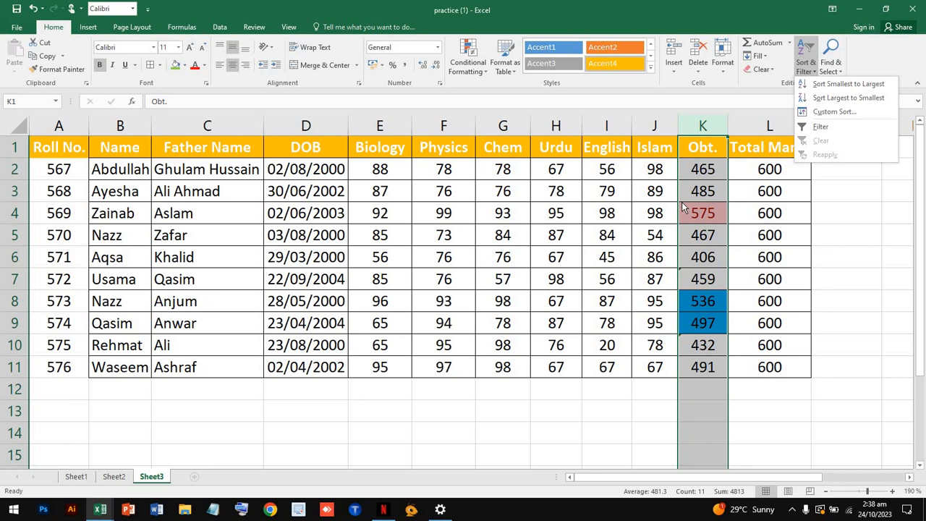
pyautogui.click(687, 259)
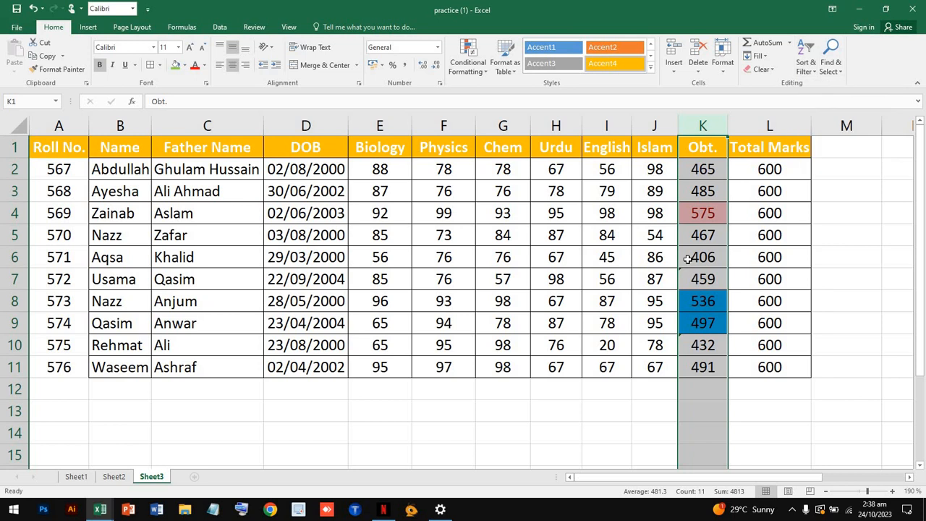
pyautogui.click(469, 65)
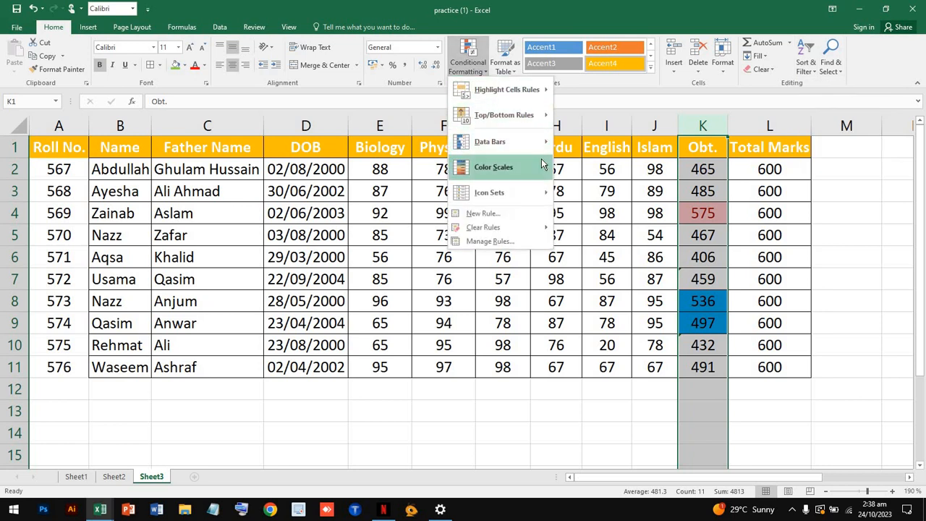
pyautogui.moveTo(536, 116)
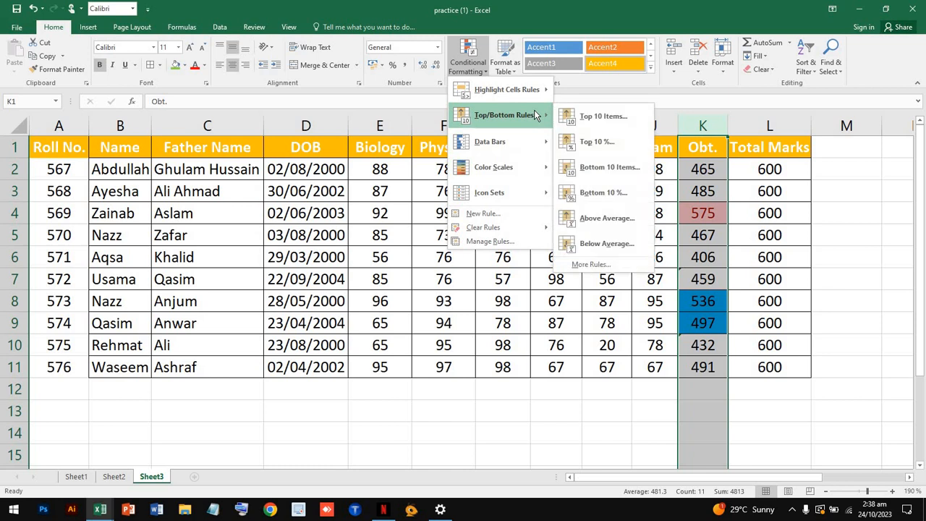
pyautogui.click(598, 142)
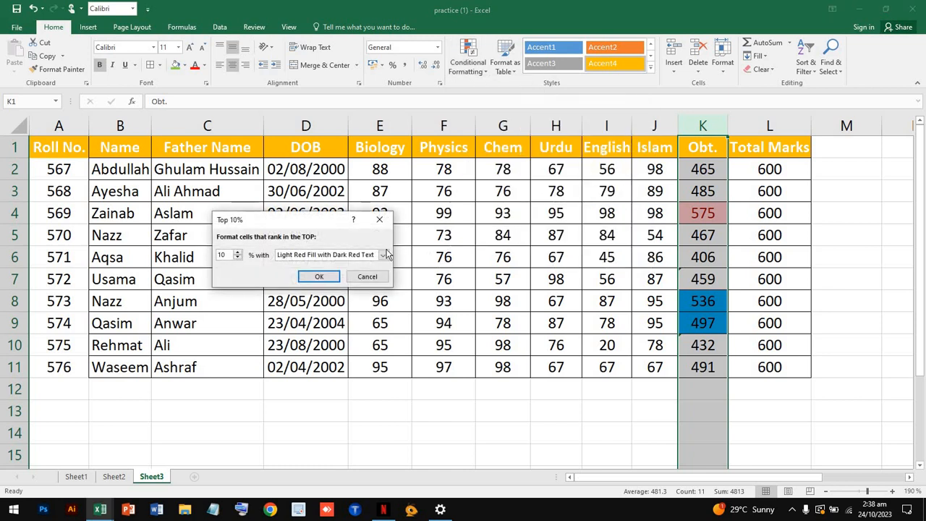
pyautogui.click(381, 217)
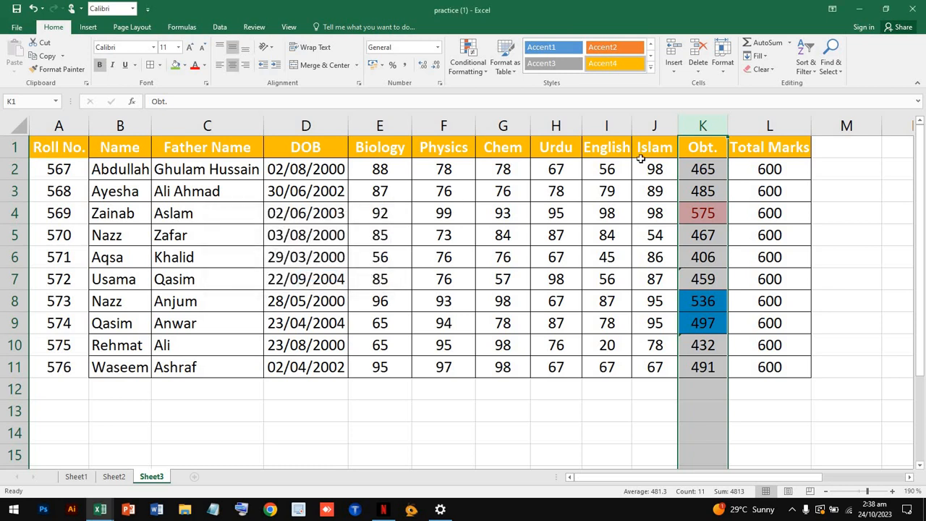
pyautogui.click(691, 235)
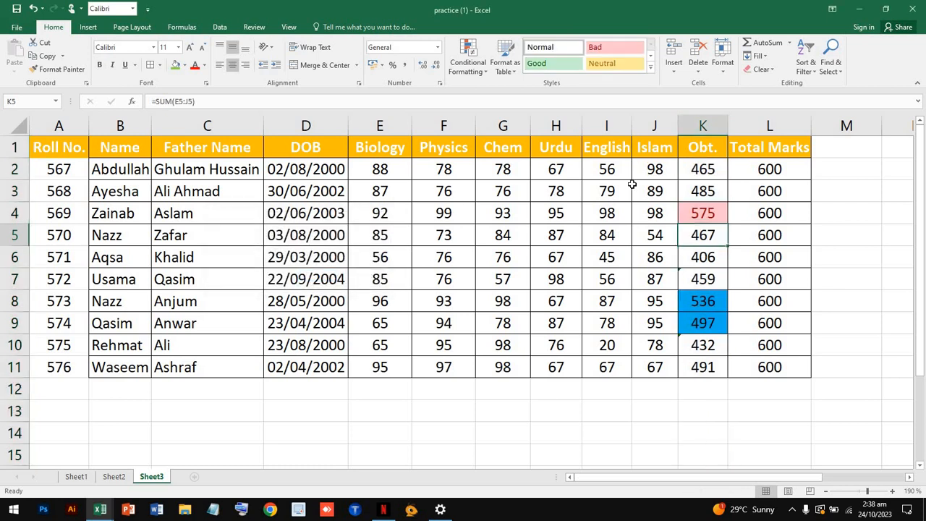
pyautogui.click(470, 72)
pyautogui.moveTo(520, 116)
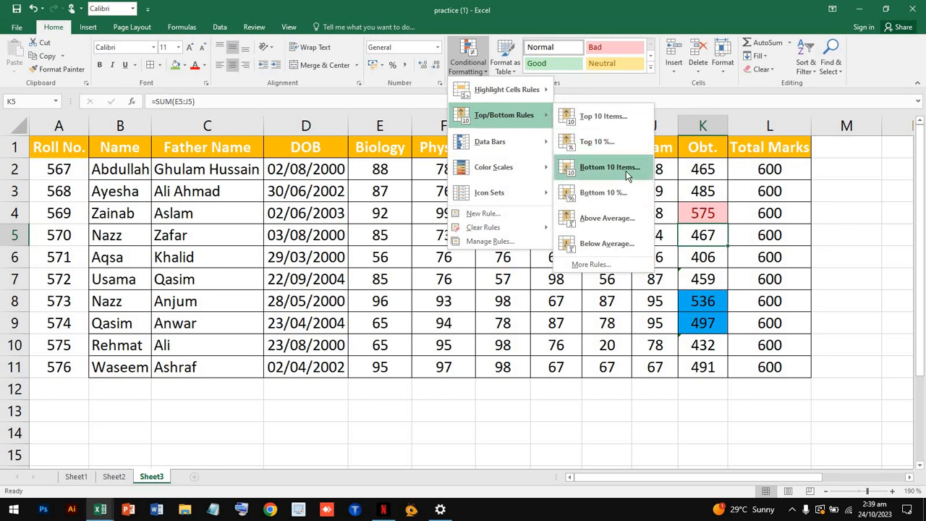
pyautogui.click(516, 358)
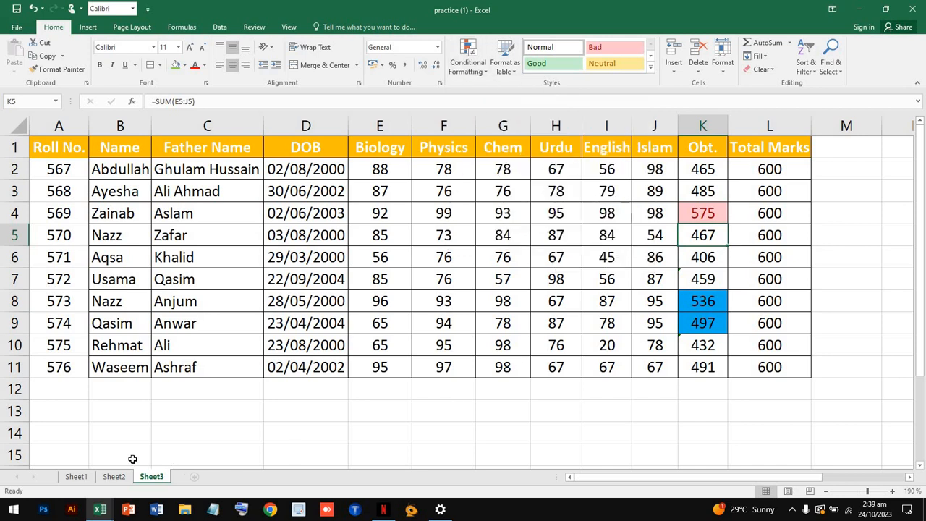
# Step: Apply a Bottom 10 Items rule to the Sheet2 prices B2:B16 with rank count 3 and Light Red Fill with Dark Red Text
pyautogui.click(113, 476)
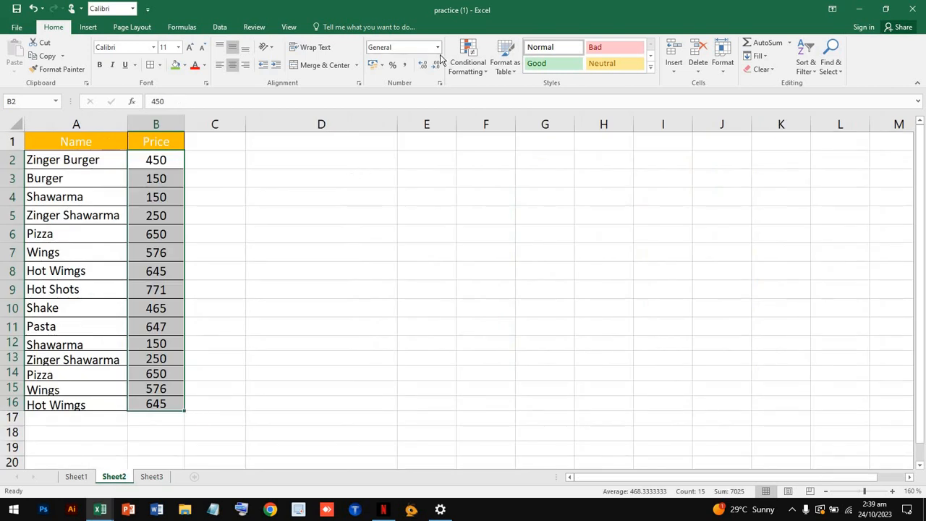
pyautogui.click(468, 59)
pyautogui.moveTo(478, 120)
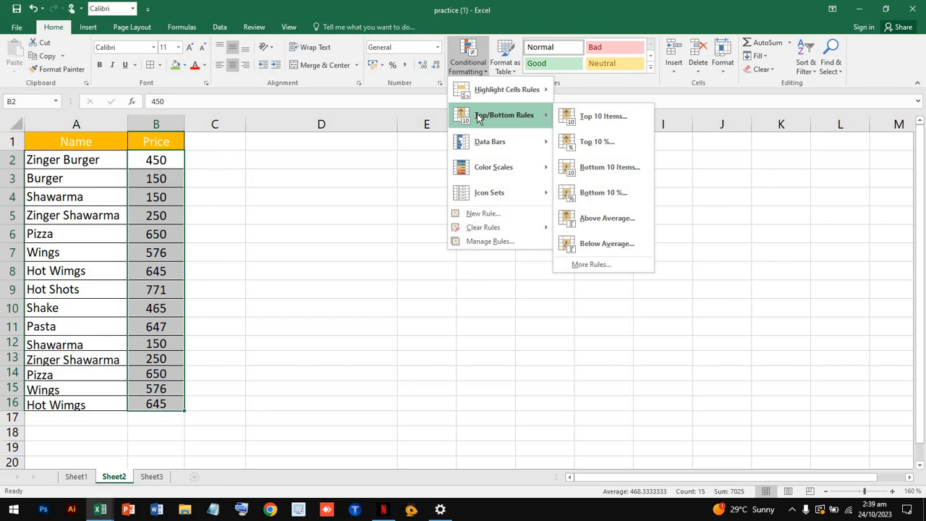
pyautogui.click(619, 174)
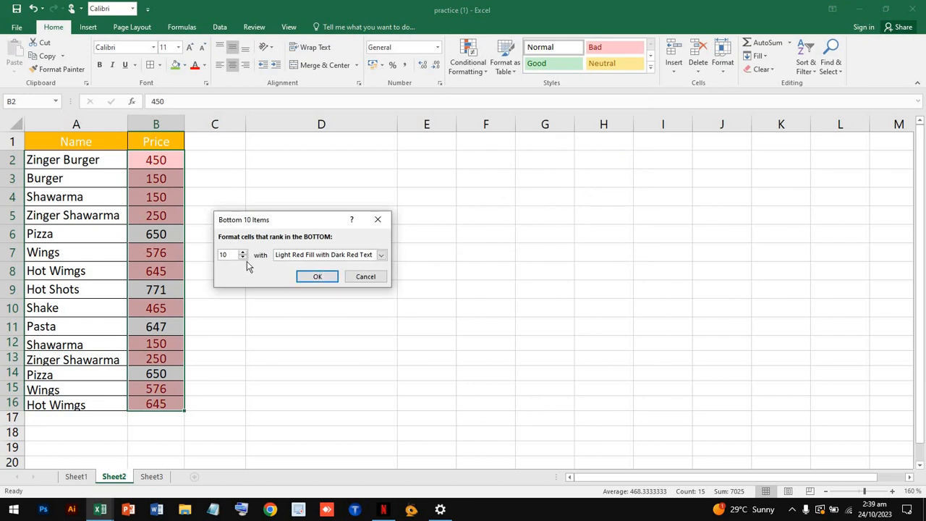
pyautogui.click(243, 258)
pyautogui.click(243, 259)
pyautogui.click(243, 259)
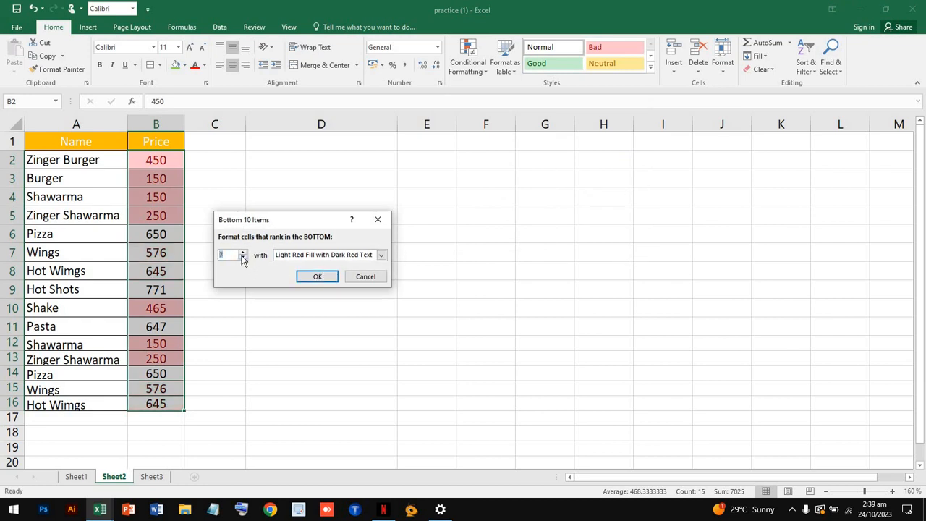
pyautogui.click(243, 258)
pyautogui.click(243, 258)
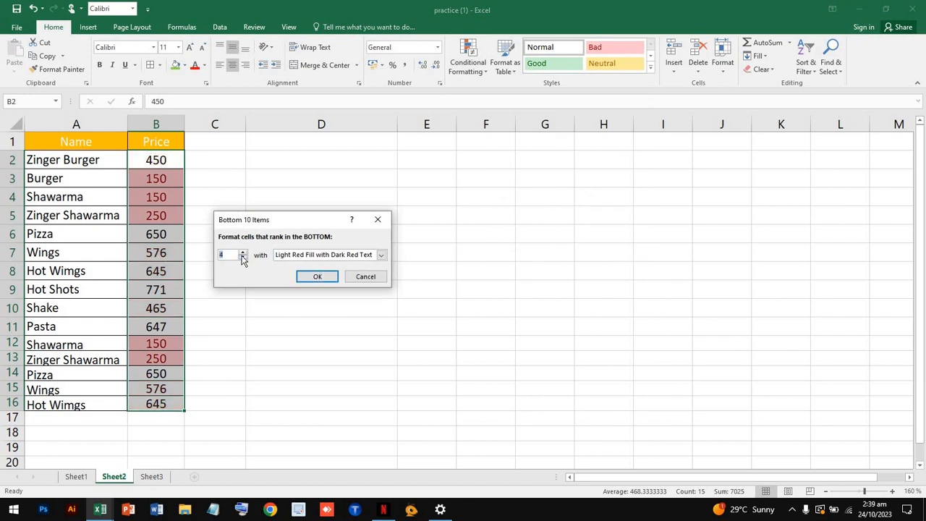
pyautogui.click(243, 258)
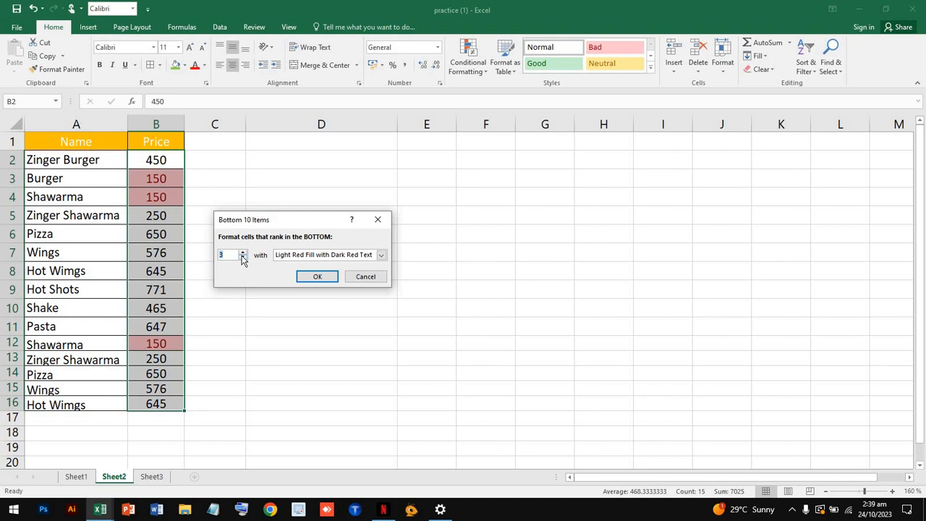
pyautogui.click(316, 277)
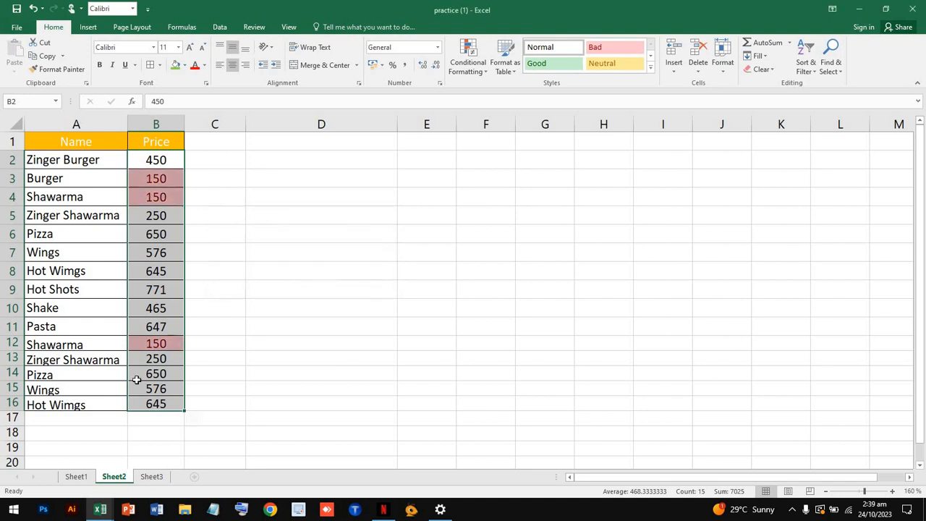
# Step: Examine the highlighted lowest prices in the Sheet2 table and the items they belong to
pyautogui.click(119, 338)
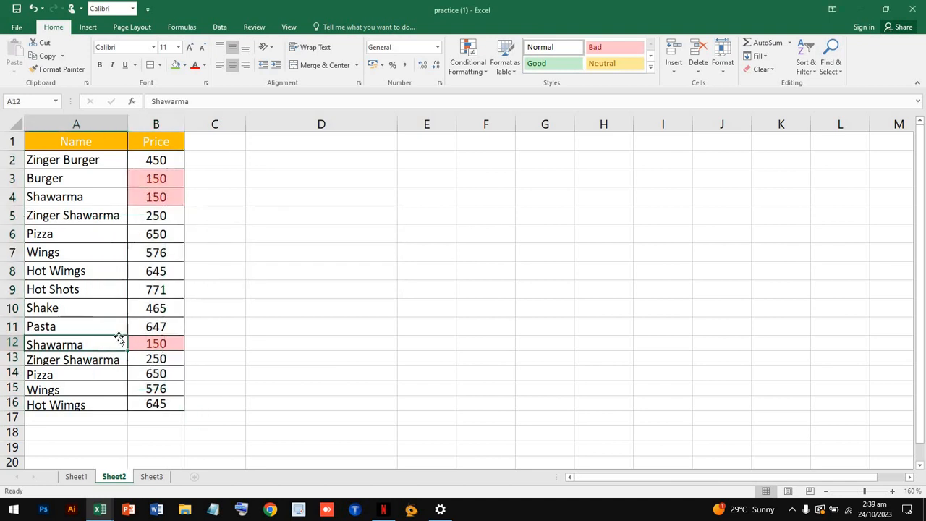
pyautogui.click(124, 178)
pyautogui.click(120, 197)
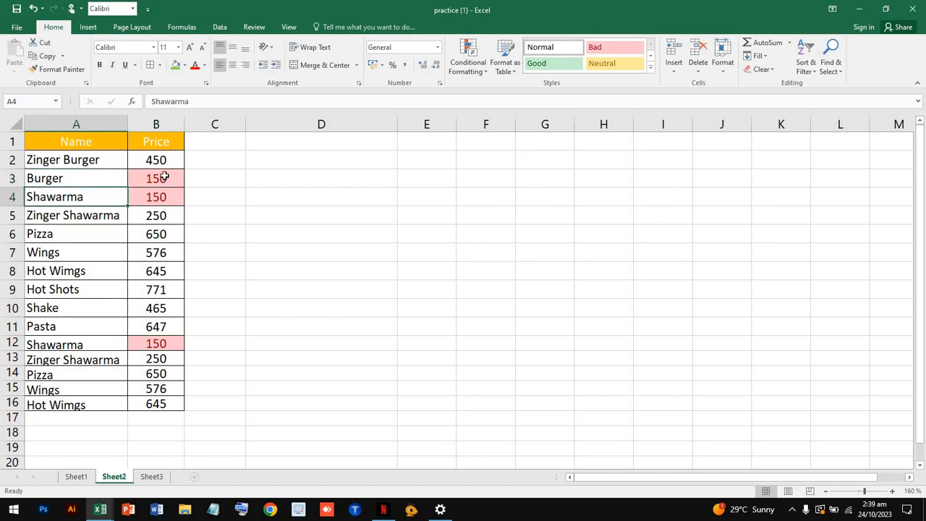
pyautogui.click(169, 180)
pyautogui.click(183, 199)
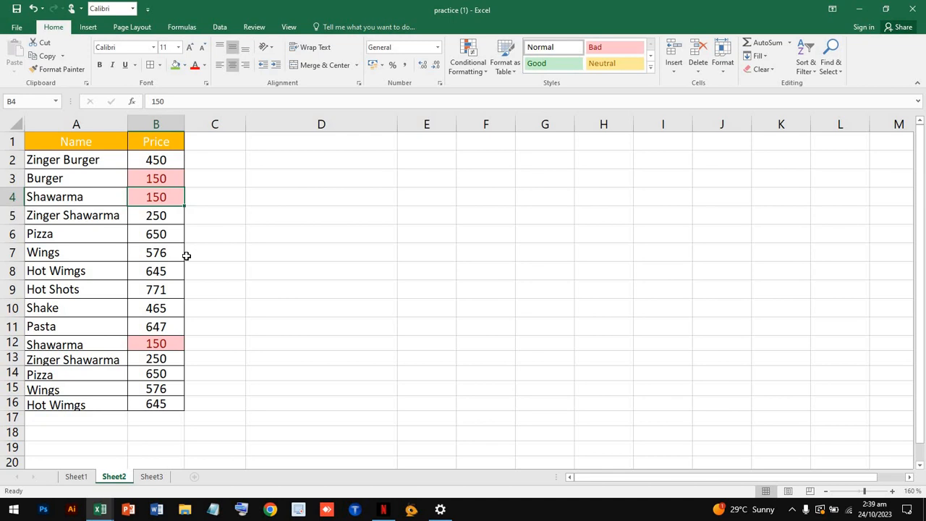
pyautogui.click(76, 477)
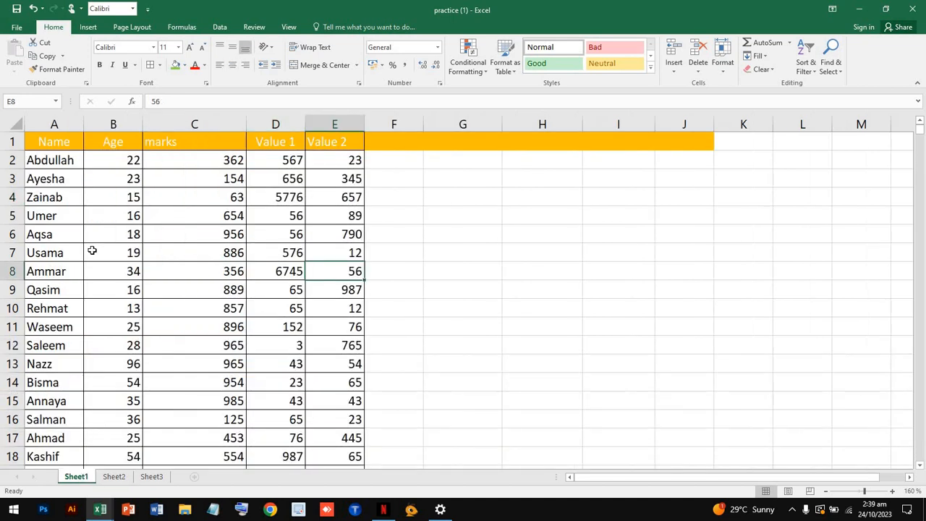
pyautogui.click(130, 160)
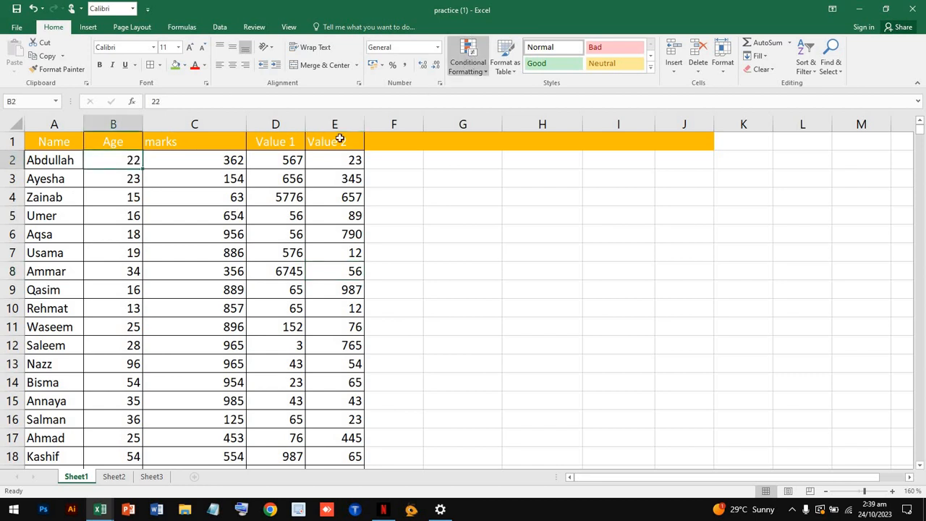
pyautogui.click(471, 72)
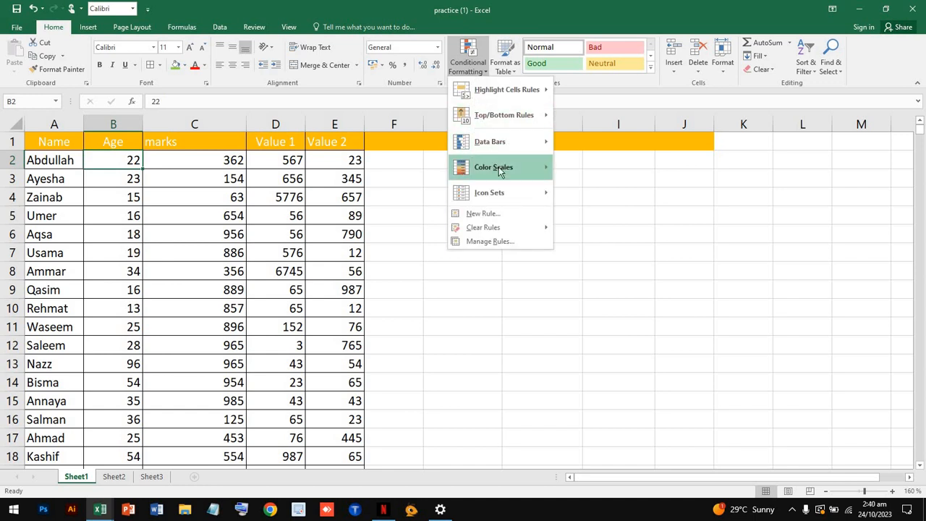
pyautogui.moveTo(527, 118)
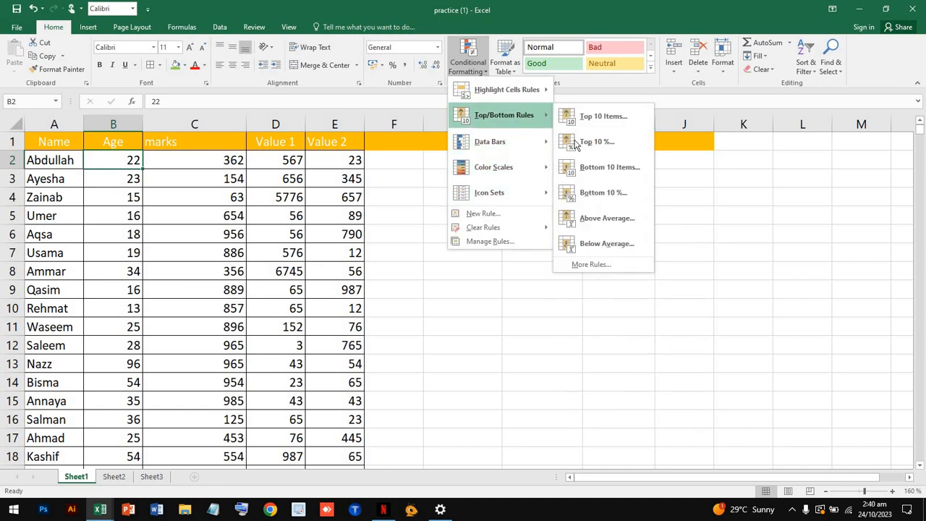
pyautogui.click(624, 227)
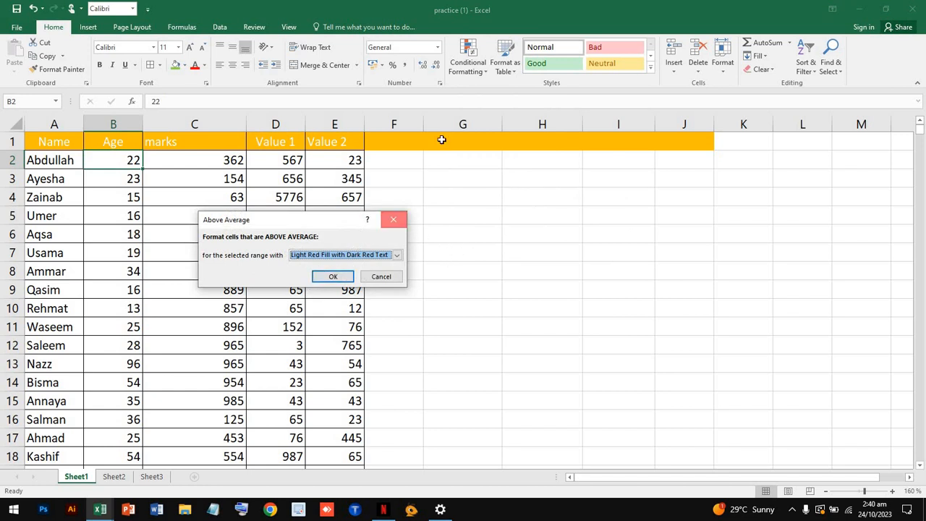
pyautogui.press('Escape')
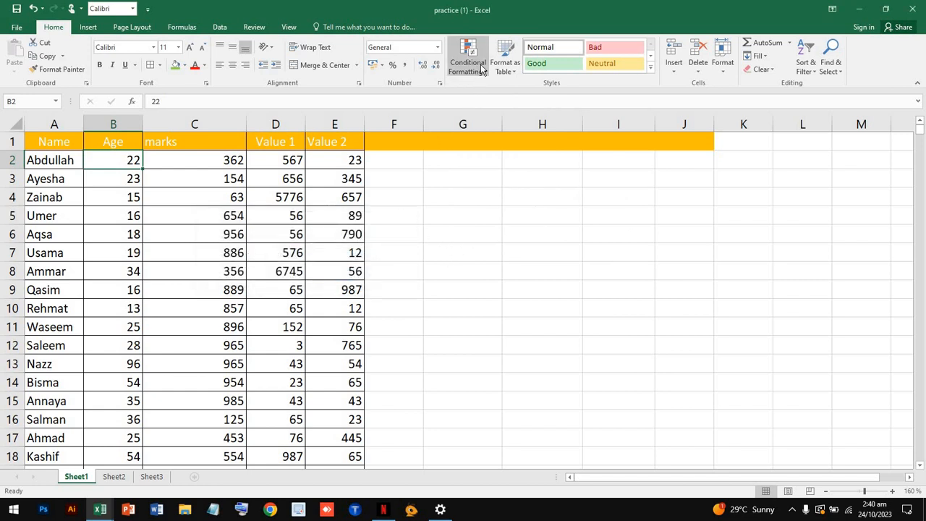
pyautogui.click(398, 158)
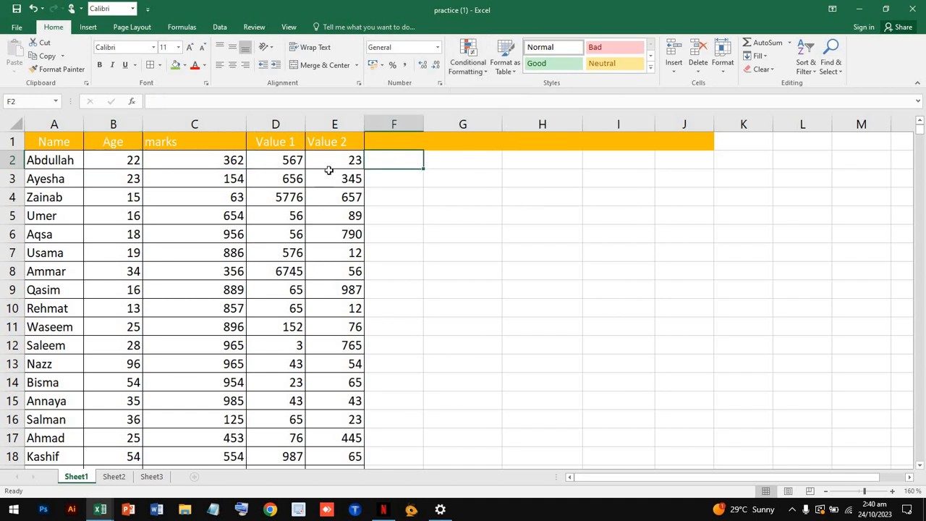
pyautogui.click(284, 166)
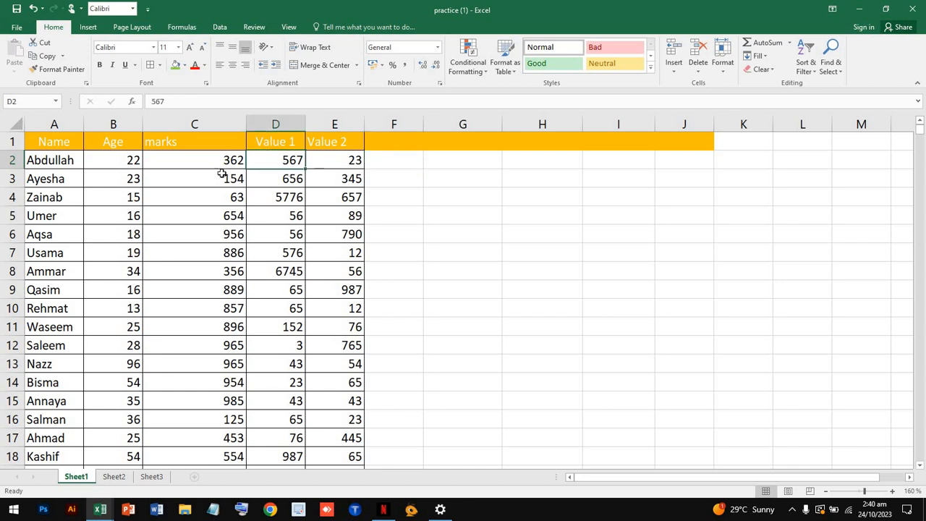
pyautogui.click(222, 159)
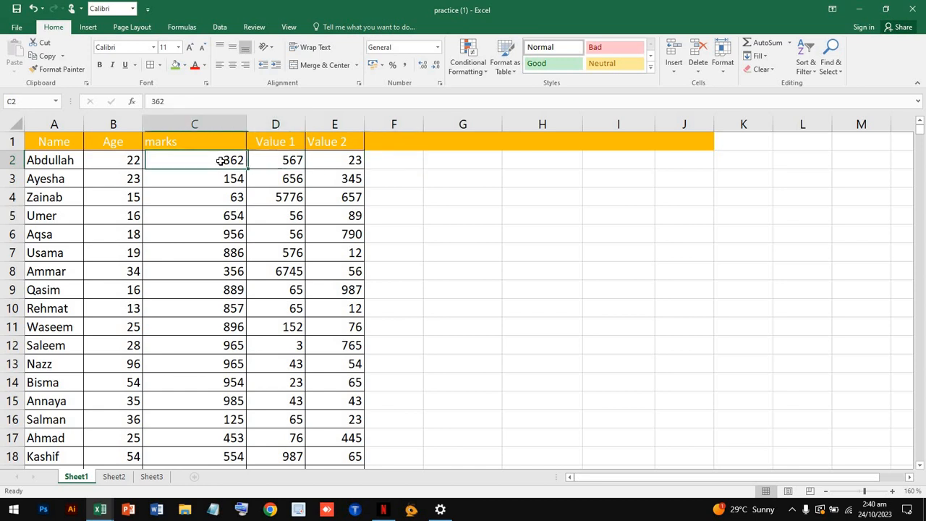
# Step: Add the heading Average in cell M1 on Sheet3, beside the Total Marks column
pyautogui.click(151, 476)
pyautogui.hscroll(7, 709, 196)
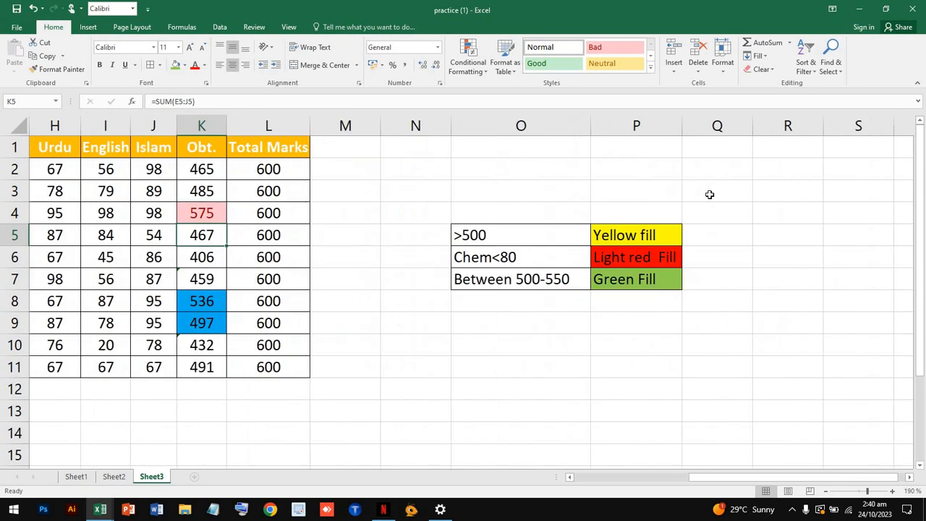
pyautogui.hscroll(-5, 709, 196)
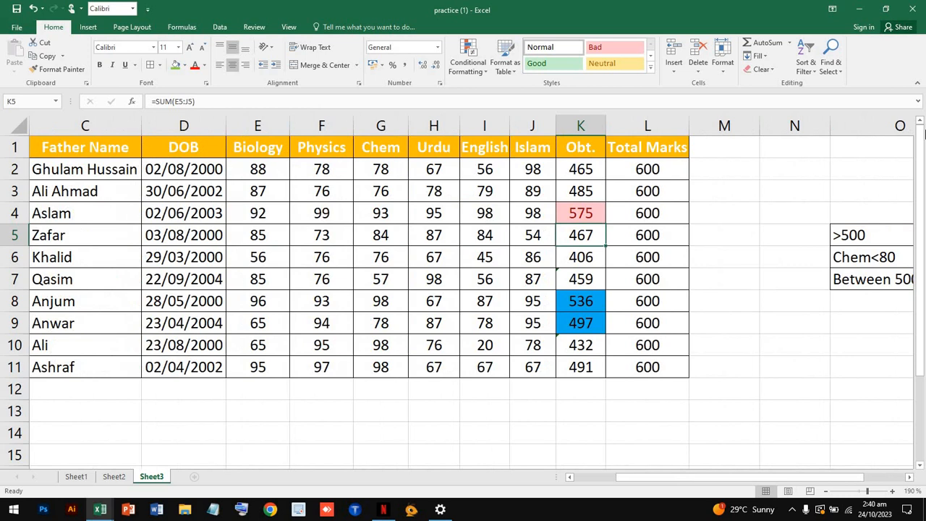
pyautogui.doubleClick(733, 150)
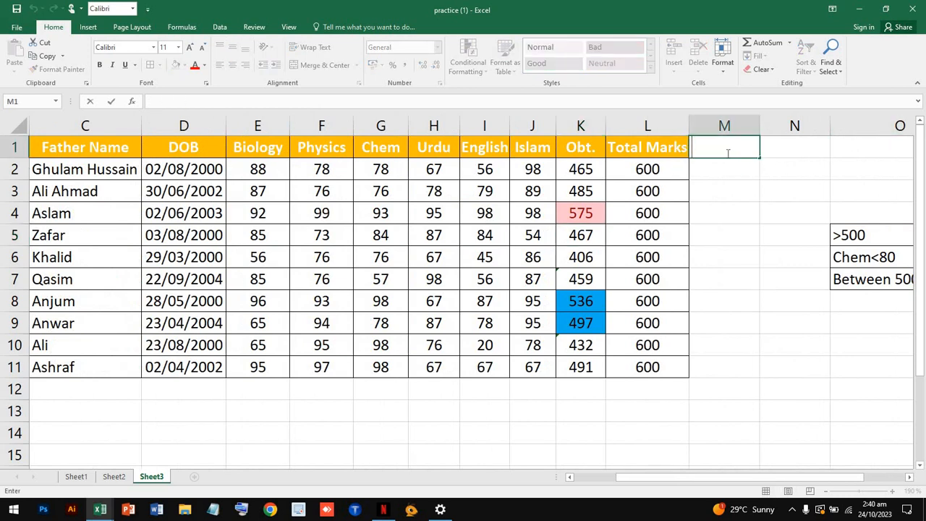
pyautogui.write('Average')
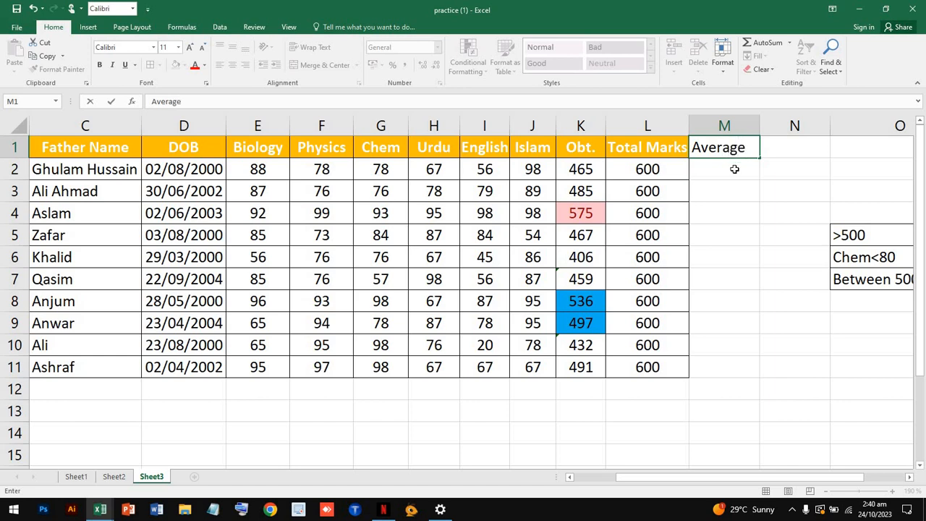
# Step: Try to build the Average formula in M2 from the Obt. cell K2 and the Total Marks cell L2
pyautogui.doubleClick(732, 171)
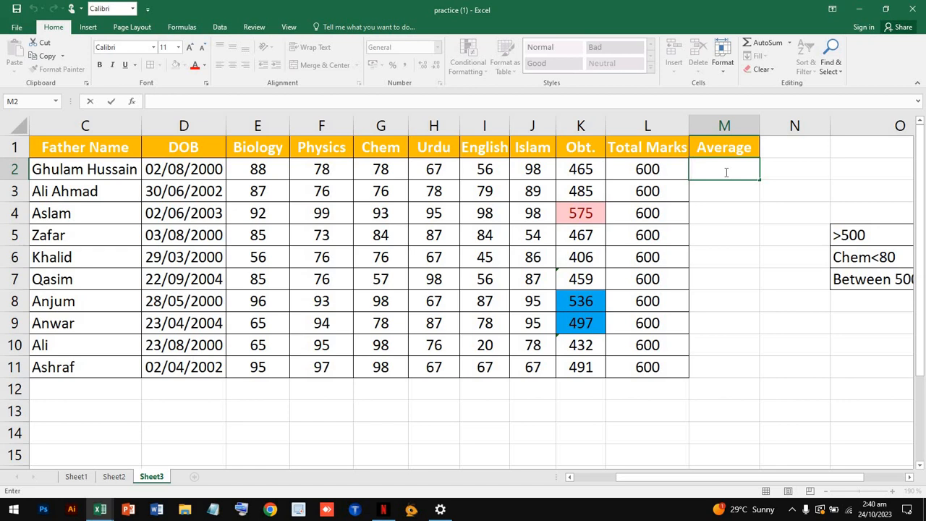
pyautogui.write('=')
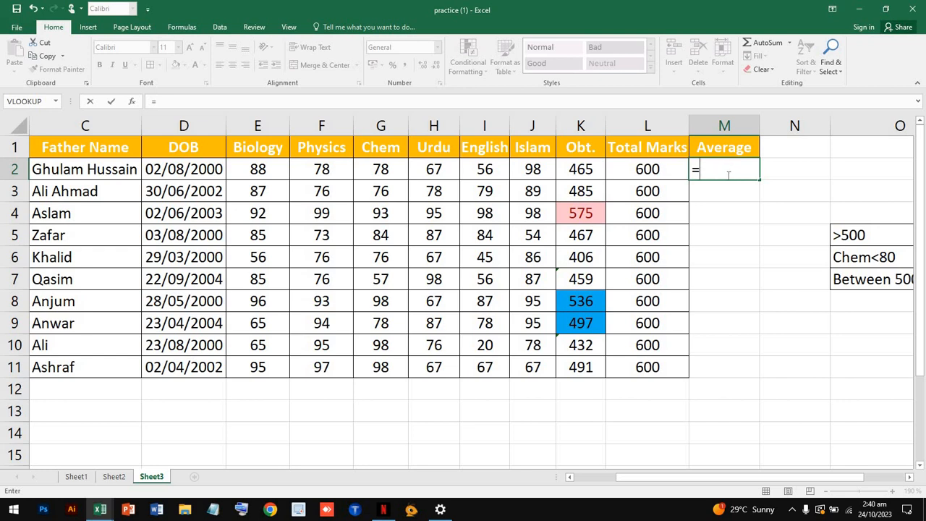
pyautogui.click(651, 170)
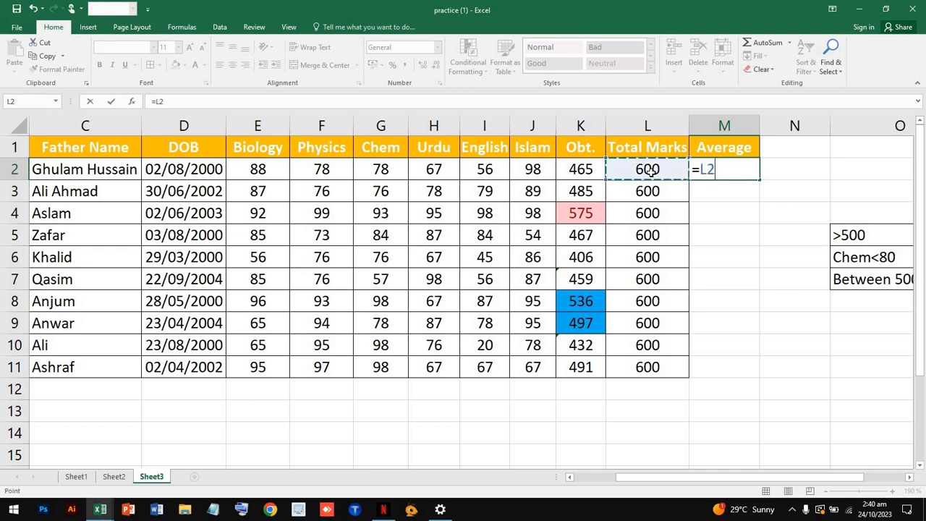
pyautogui.press('BackSpace')
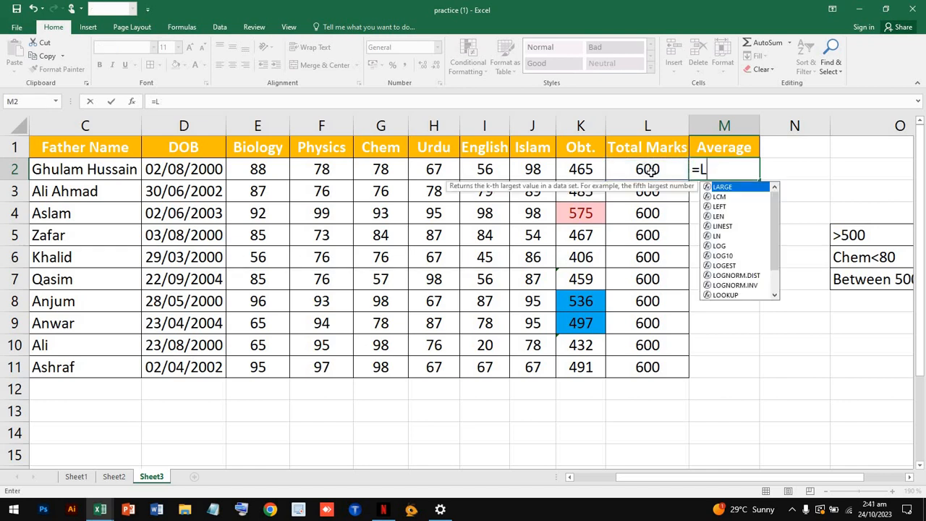
pyautogui.press('Escape')
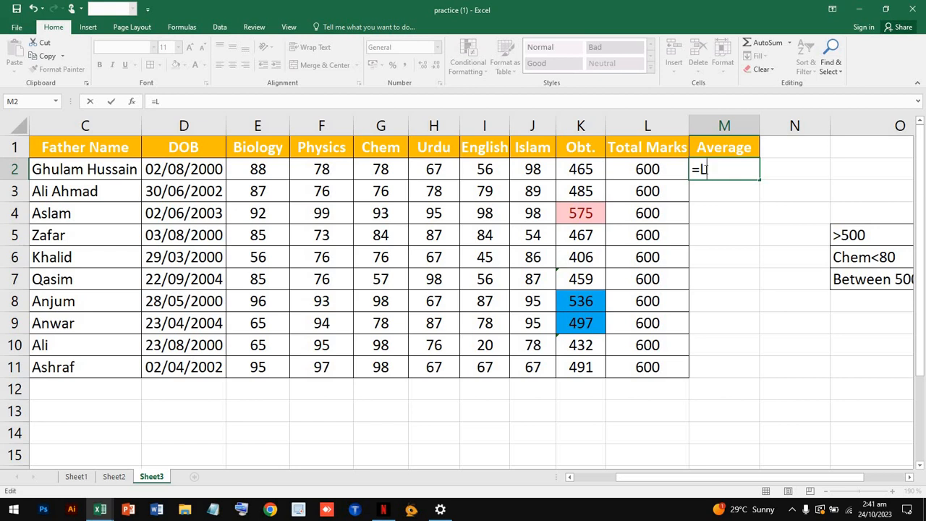
pyautogui.click(584, 169)
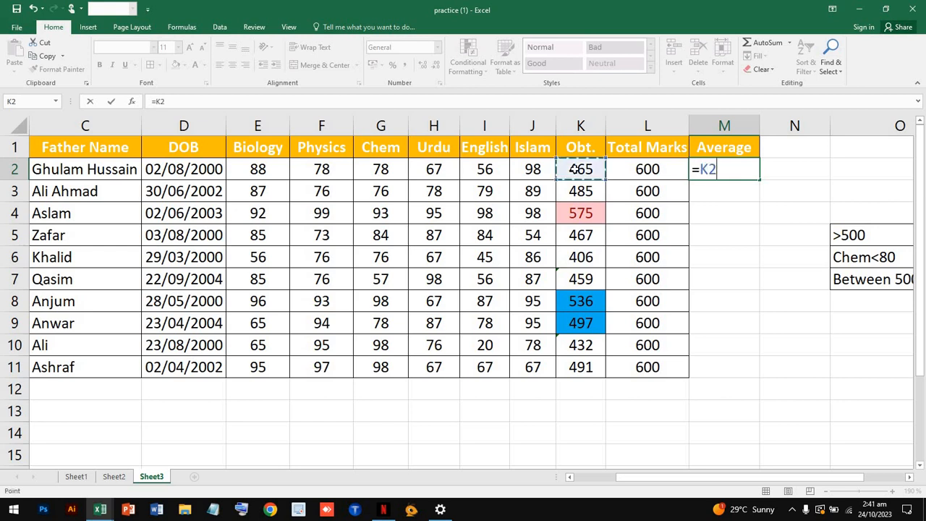
pyautogui.click(642, 168)
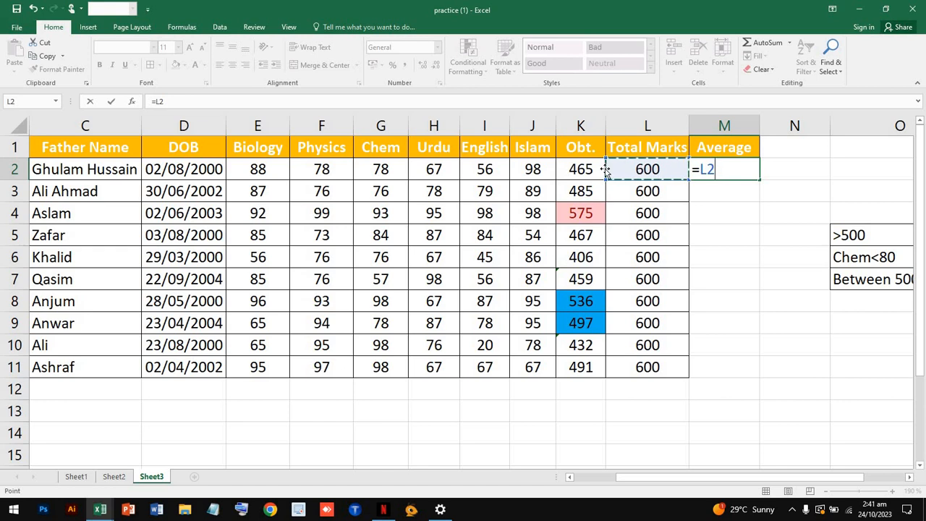
pyautogui.click(584, 168)
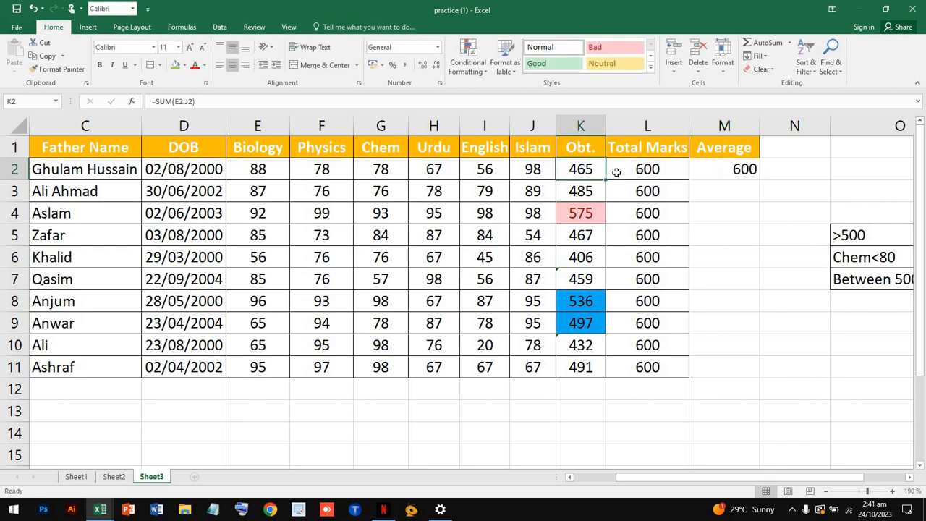
pyautogui.doubleClick(727, 169)
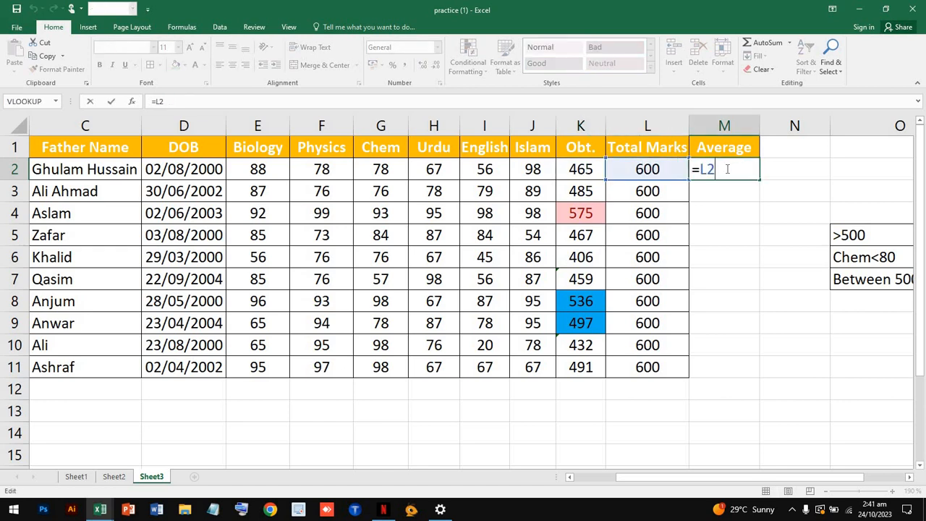
pyautogui.click(590, 168)
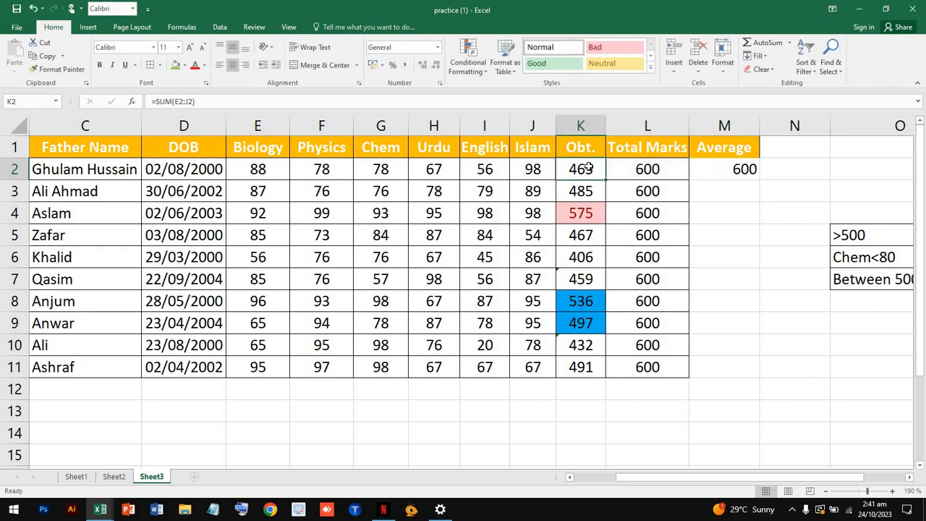
# Step: Replace the formula in cell M2 with =K2/L2 to divide the obtained marks by the total marks
pyautogui.doubleClick(706, 170)
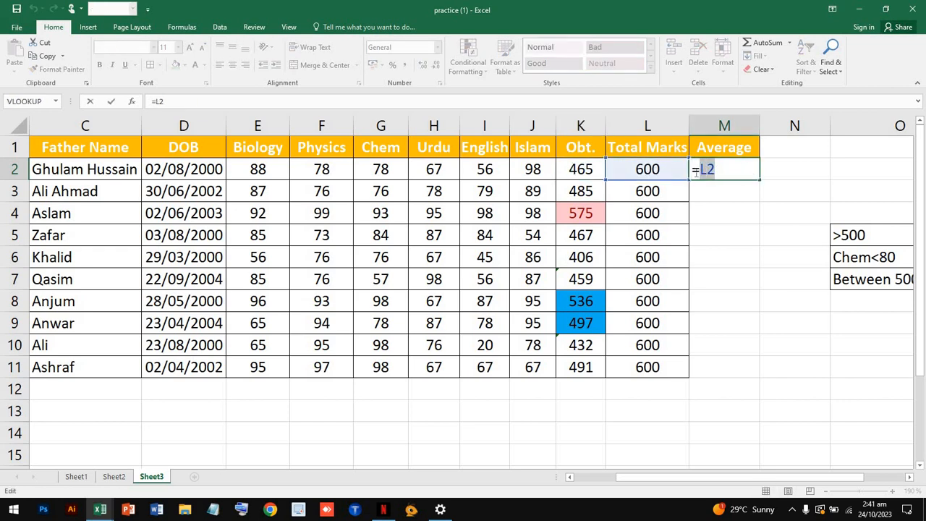
pyautogui.press('BackSpace')
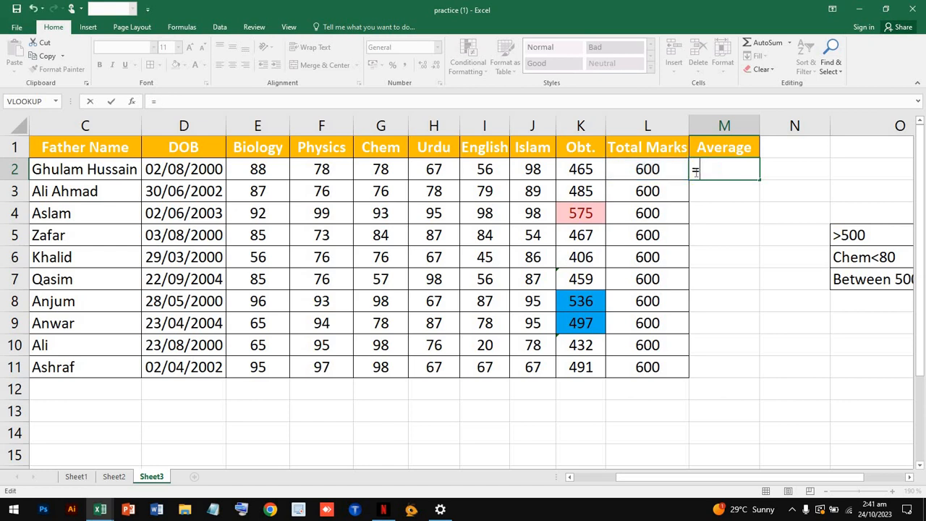
pyautogui.click(591, 169)
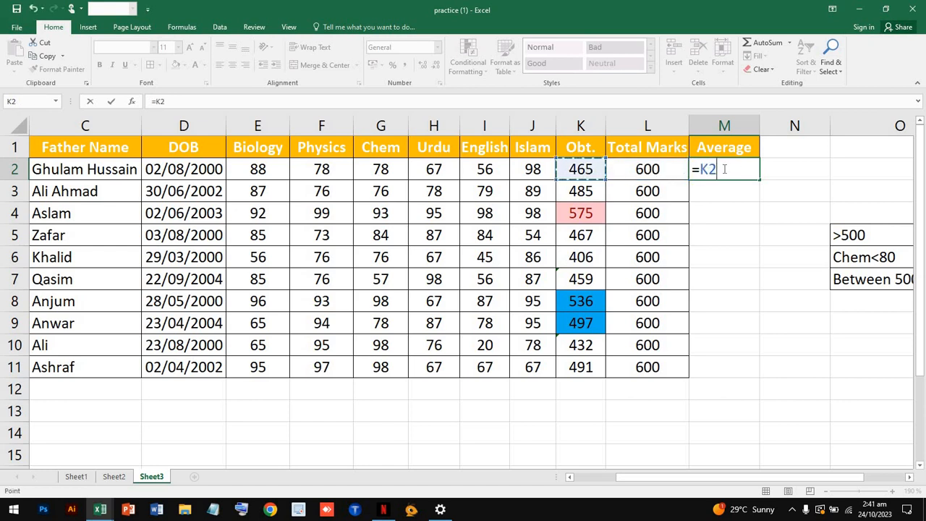
pyautogui.write('/')
pyautogui.click(643, 173)
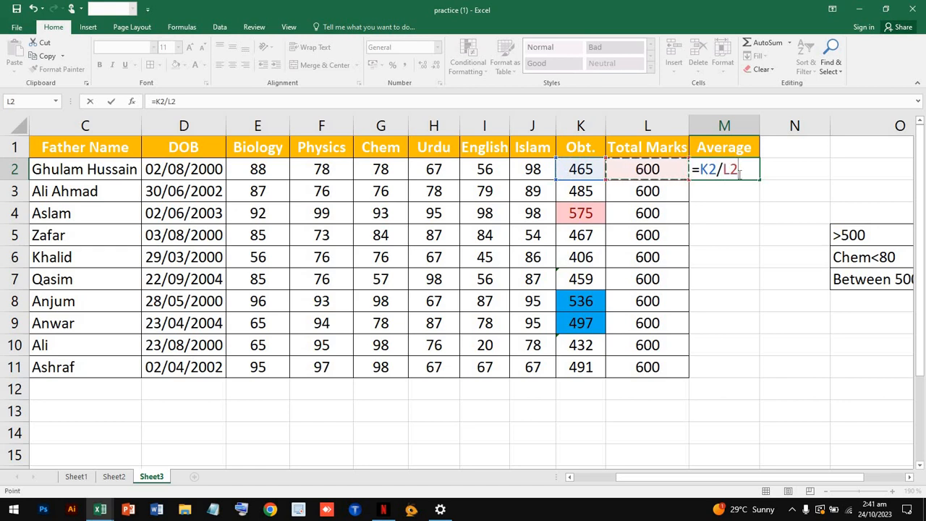
pyautogui.click(700, 171)
pyautogui.press('Return')
# Step: Enter 9 in cell M12, below the Average column
pyautogui.press('Return')
pyautogui.press('Return')
pyautogui.press('Return')
pyautogui.press('Return')
pyautogui.press('Return')
pyautogui.press('Return')
pyautogui.press('Return')
pyautogui.press('Return')
pyautogui.press('Return')
pyautogui.write('9')
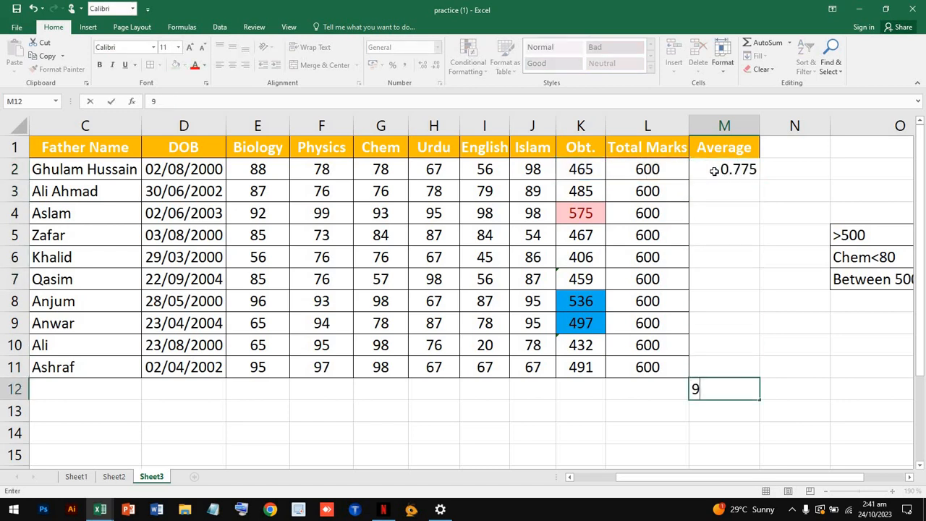
pyautogui.click(715, 171)
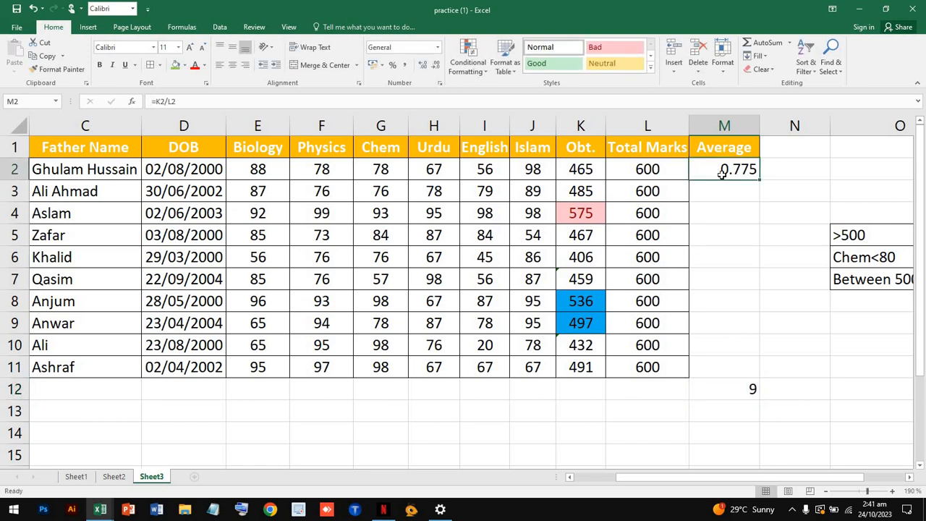
# Step: Format the result in cell M2 as a percentage
pyautogui.click(722, 125)
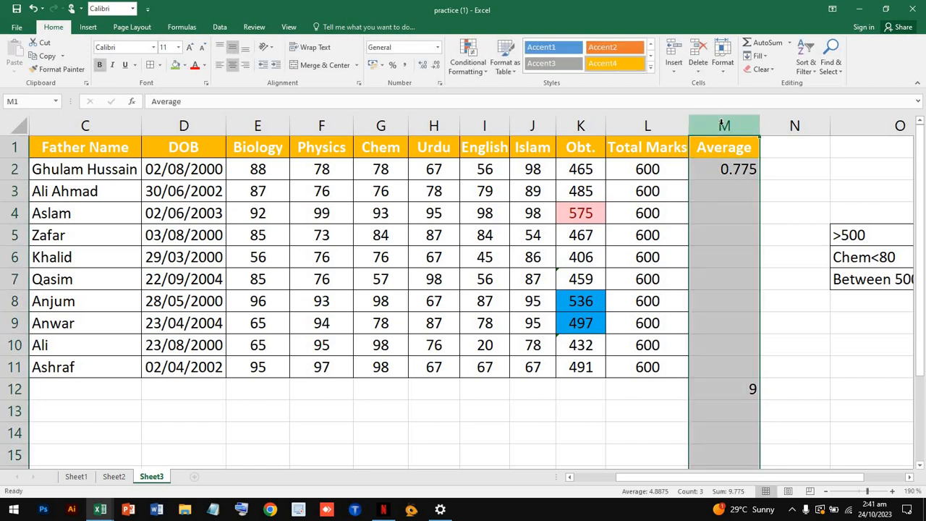
pyautogui.click(707, 170)
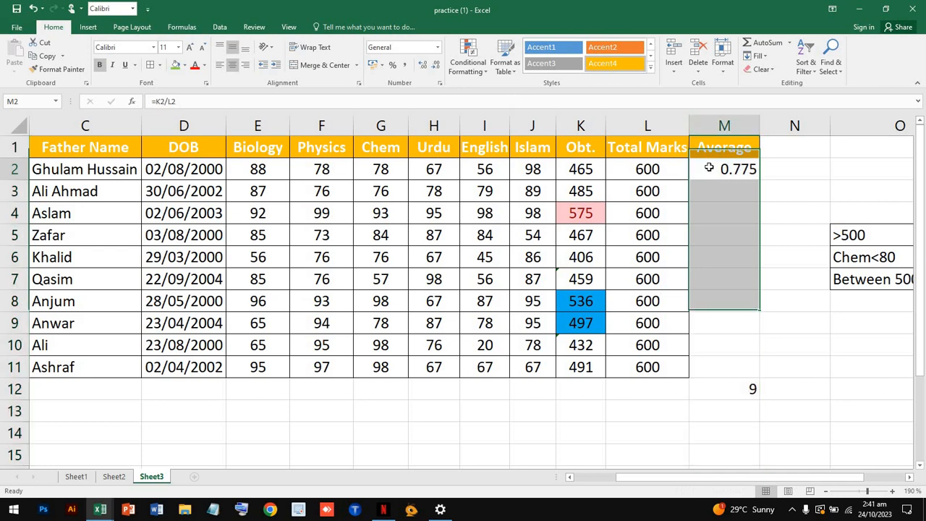
pyautogui.click(393, 67)
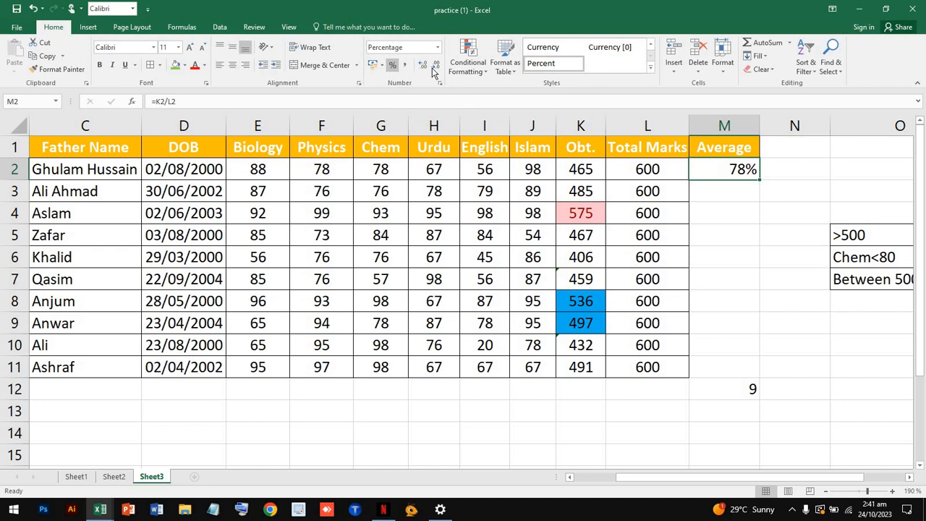
# Step: Fill the M2 percentage formula down through cell M11 for all students
pyautogui.click(720, 197)
pyautogui.click(723, 173)
pyautogui.click(706, 199)
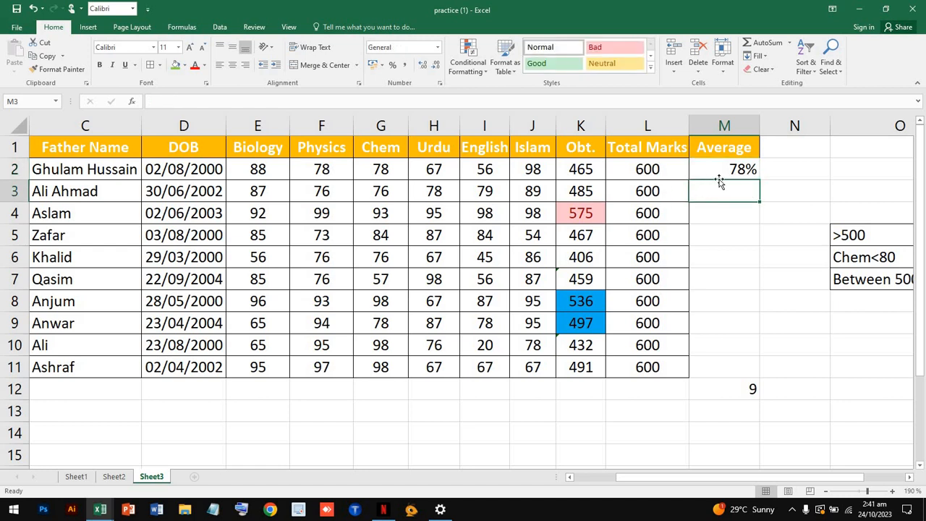
pyautogui.moveTo(722, 168); pyautogui.dragTo(724, 331)
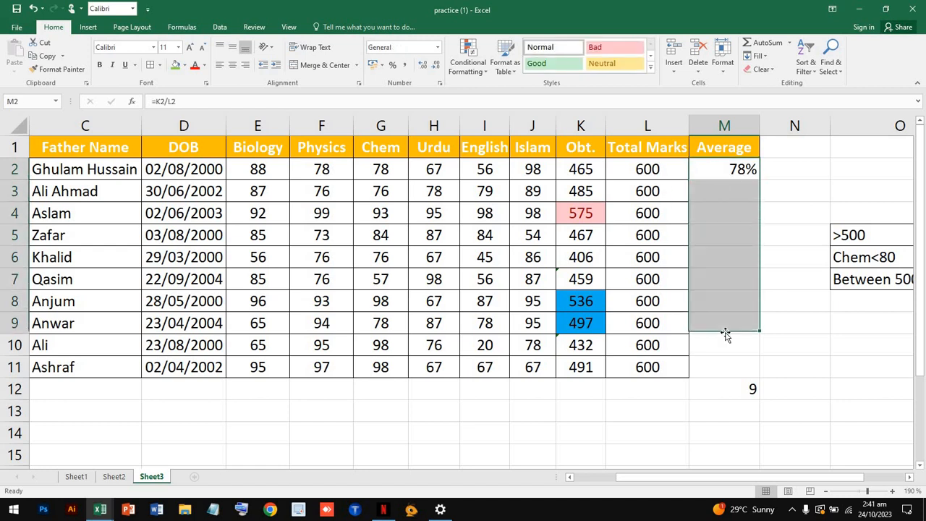
pyautogui.click(743, 168)
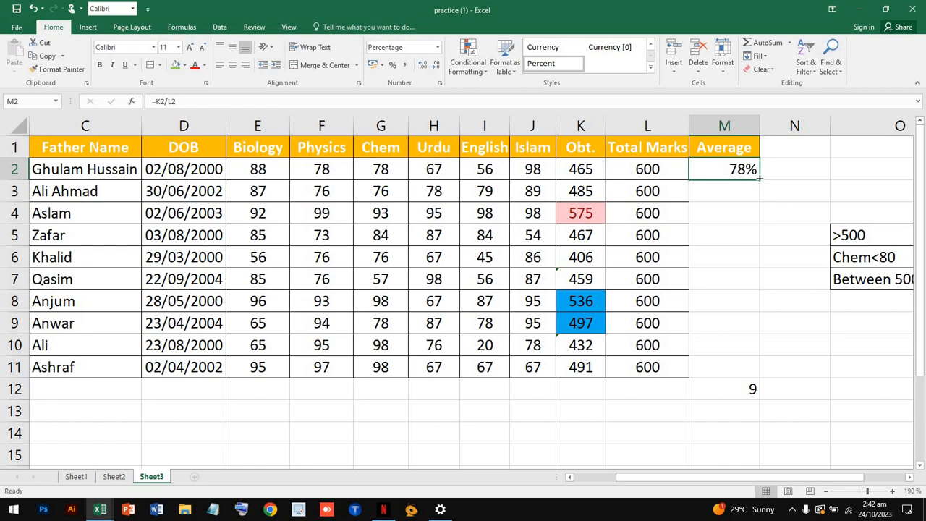
pyautogui.moveTo(759, 178); pyautogui.dragTo(760, 374)
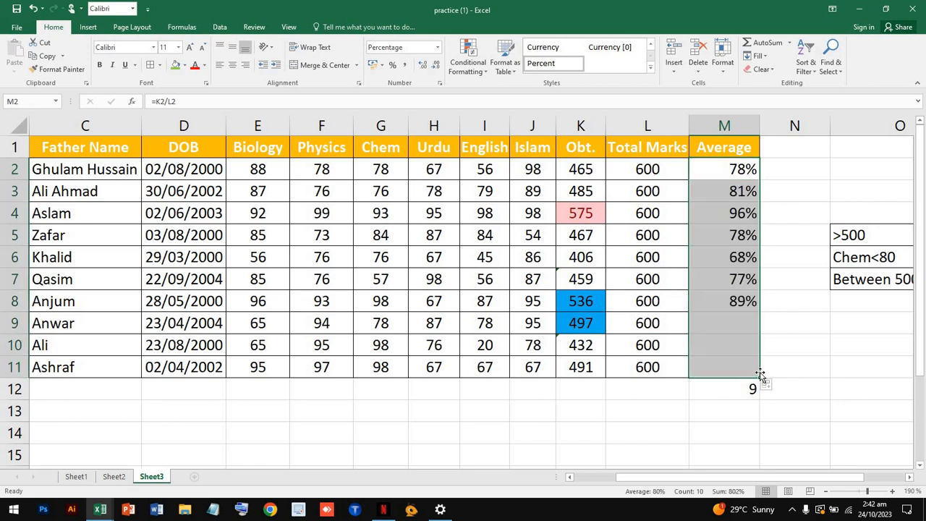
pyautogui.click(732, 164)
pyautogui.click(731, 282)
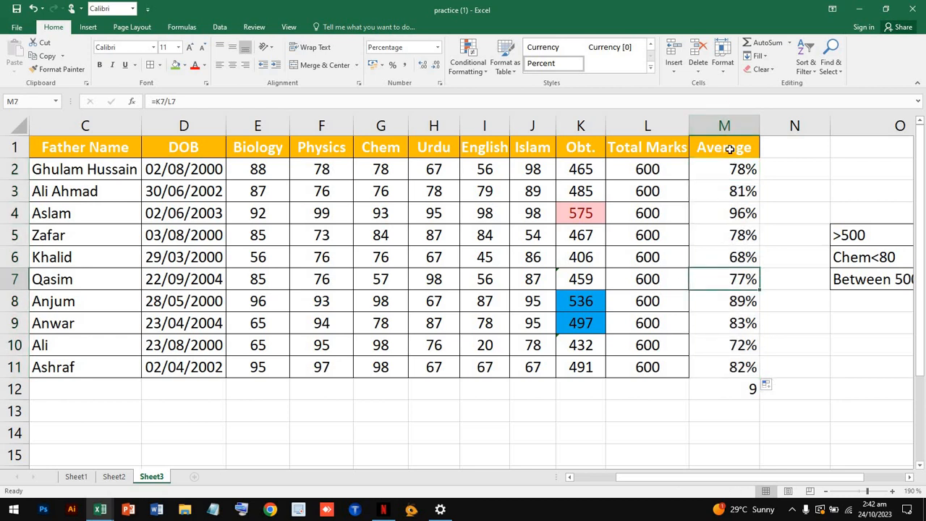
# Step: Add borders to the Average column cells M1:M11
pyautogui.moveTo(739, 149); pyautogui.dragTo(730, 366)
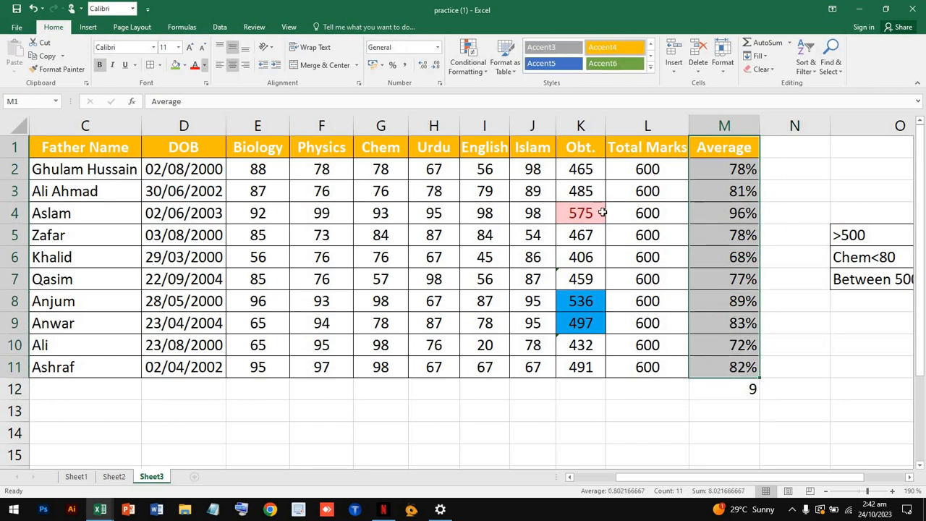
pyautogui.click(669, 212)
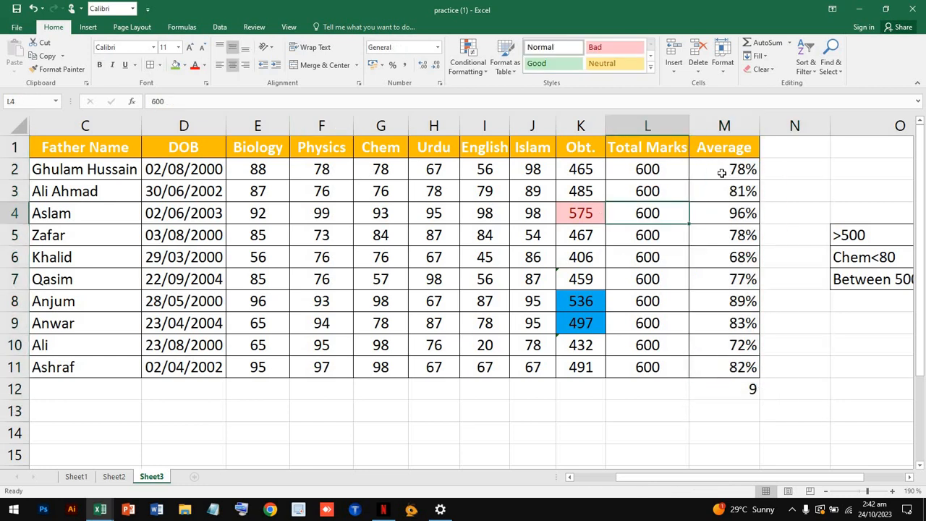
# Step: Apply an Above Average conditional formatting rule to M2:M11 using Light Red Fill with Dark Red Text
pyautogui.click(469, 62)
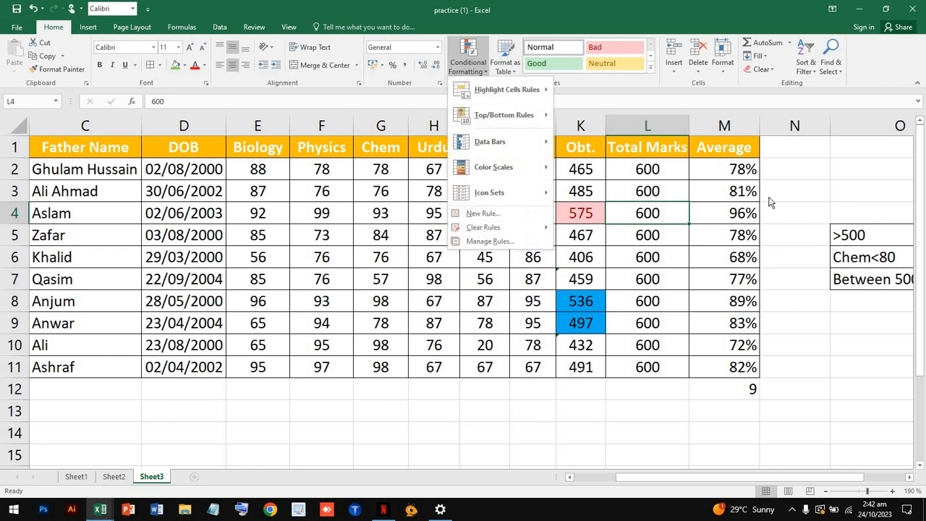
pyautogui.click(770, 198)
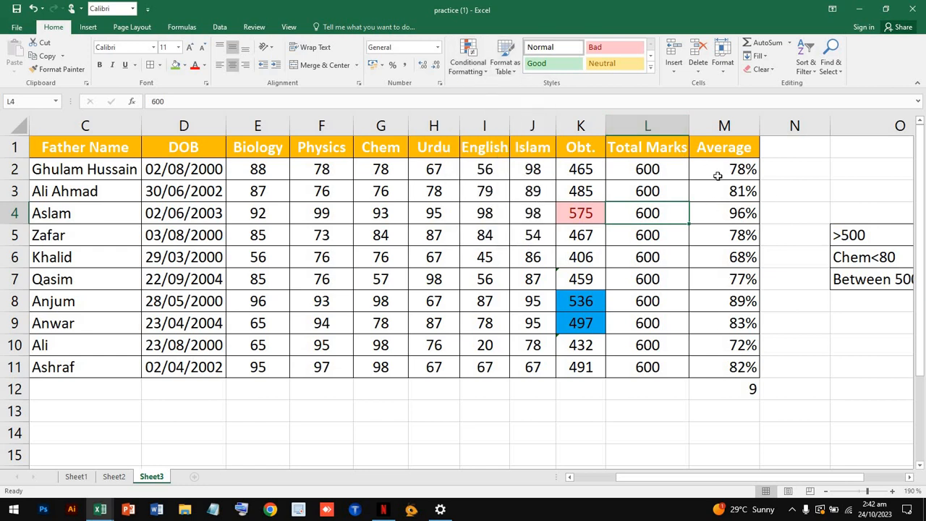
pyautogui.moveTo(716, 172); pyautogui.dragTo(717, 368)
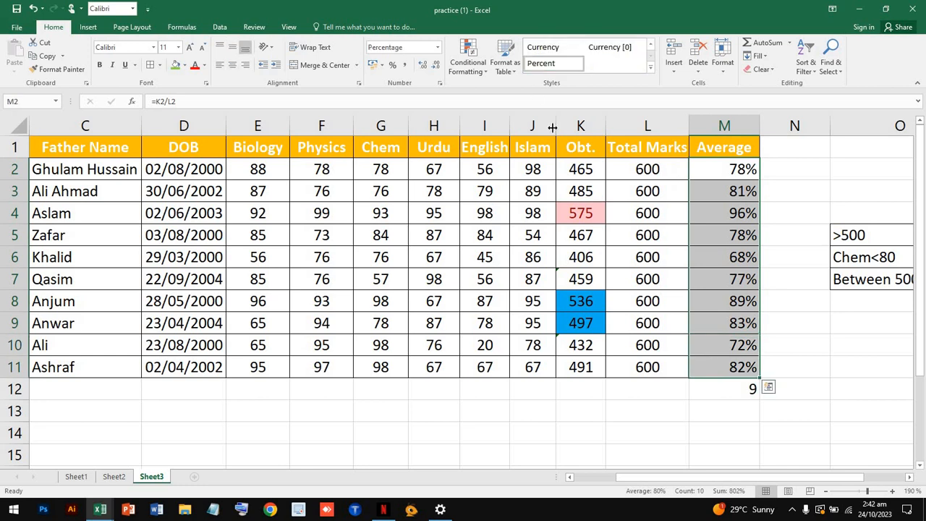
pyautogui.click(469, 61)
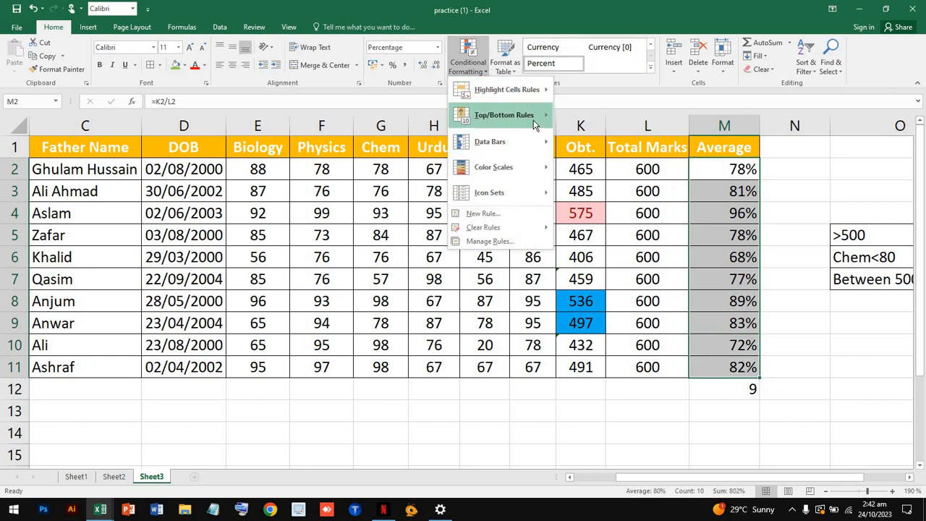
pyautogui.moveTo(534, 119)
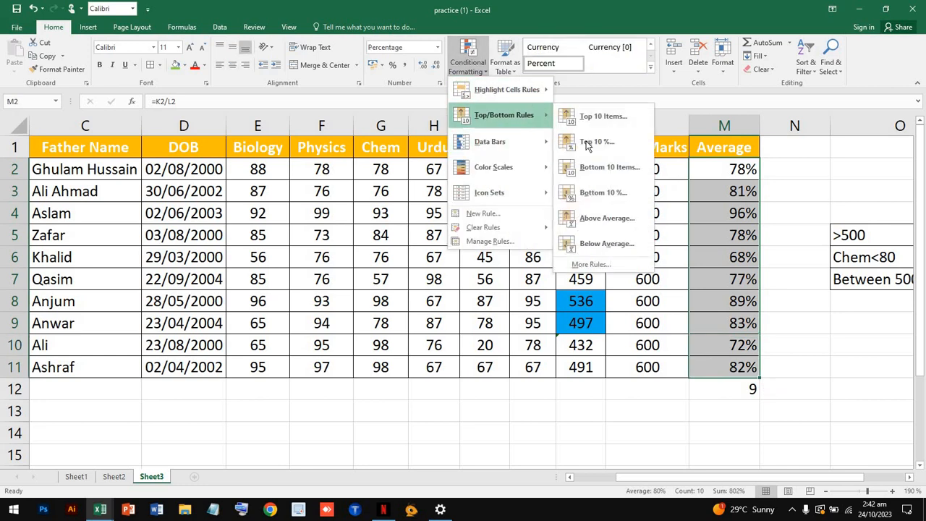
pyautogui.click(630, 220)
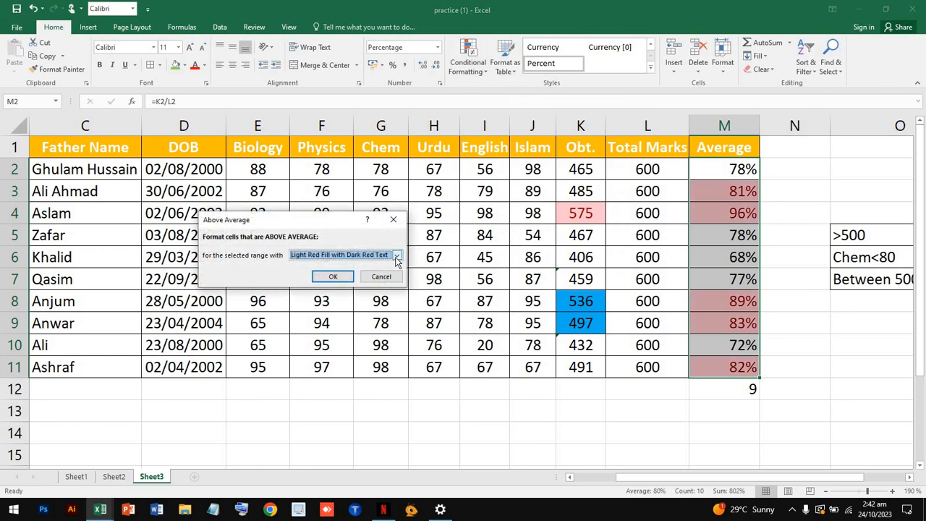
pyautogui.click(331, 279)
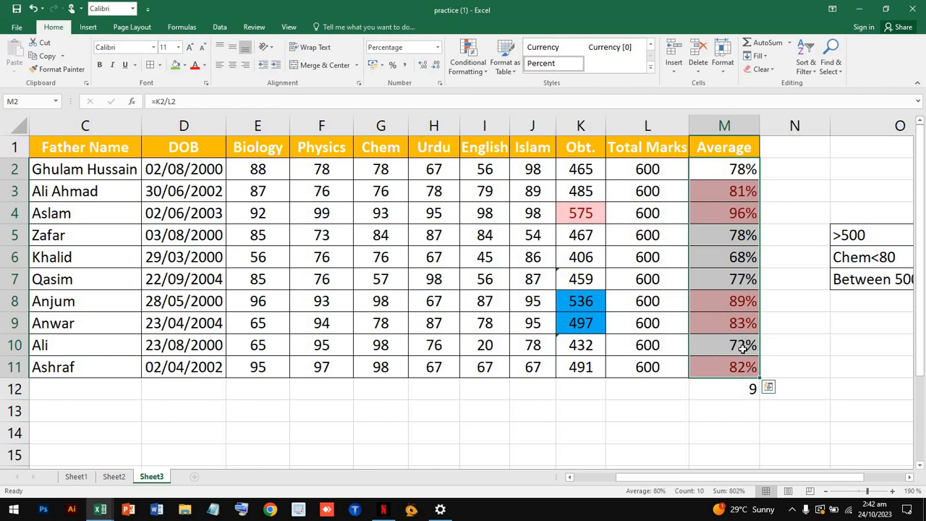
# Step: Preview a Below Average rule on M2:M11 with Green Fill with Dark Green Text, without applying it
pyautogui.moveTo(720, 174); pyautogui.dragTo(733, 368)
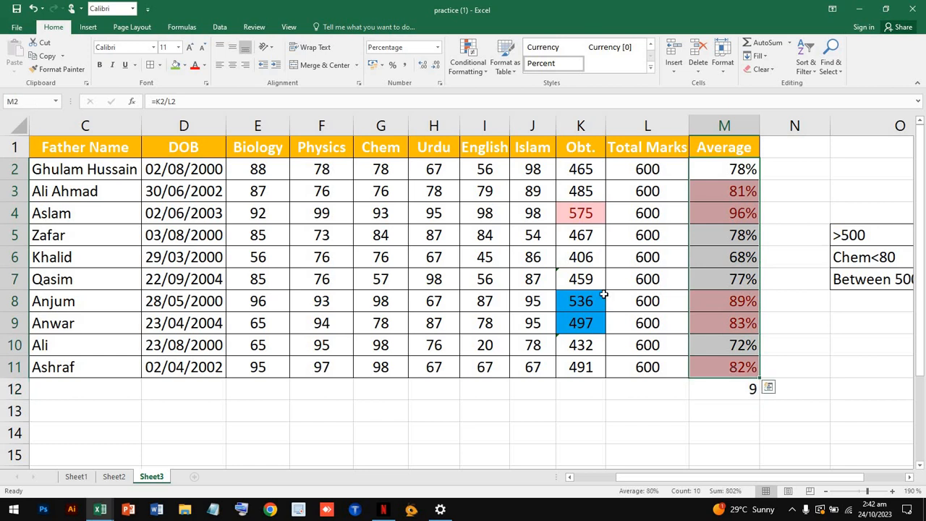
pyautogui.click(464, 66)
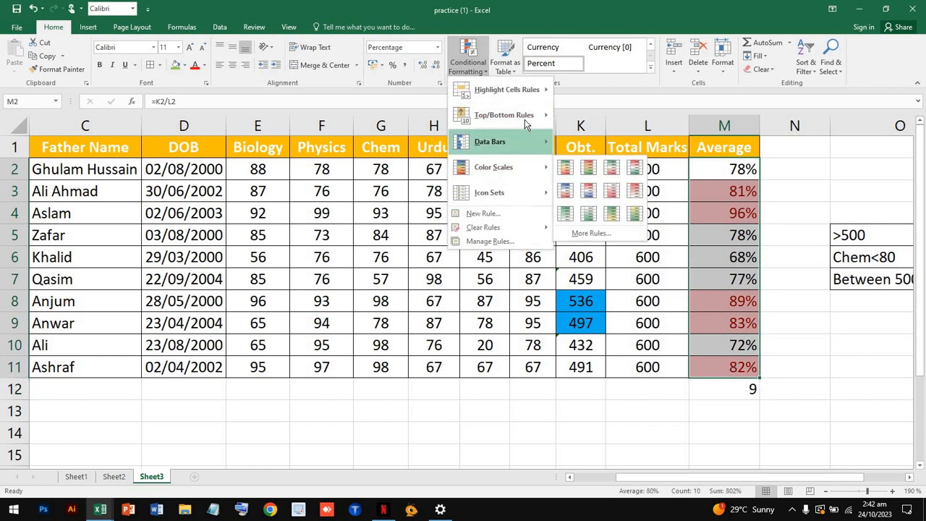
pyautogui.moveTo(506, 115)
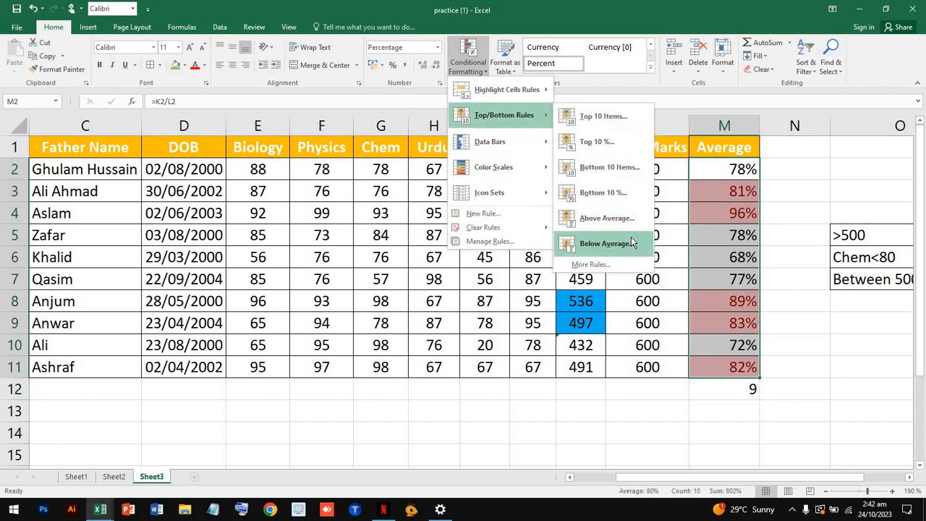
pyautogui.click(631, 236)
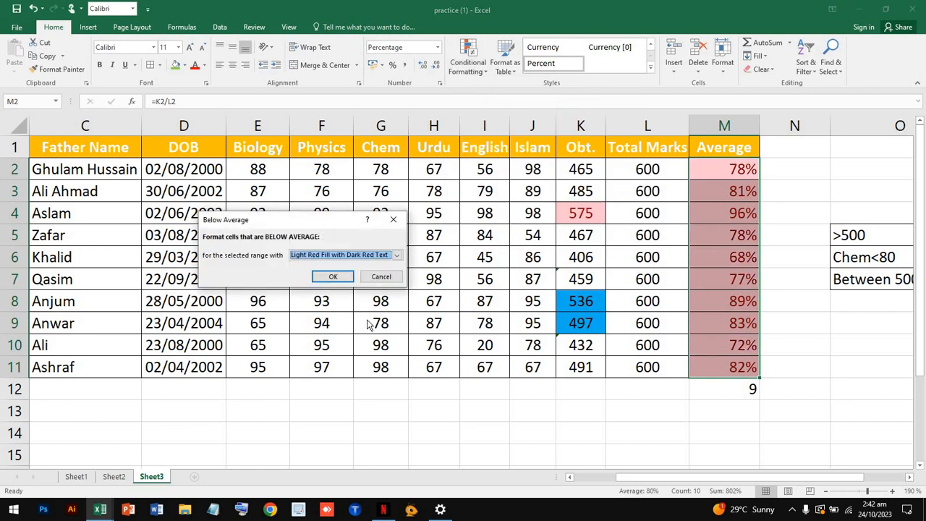
pyautogui.click(397, 254)
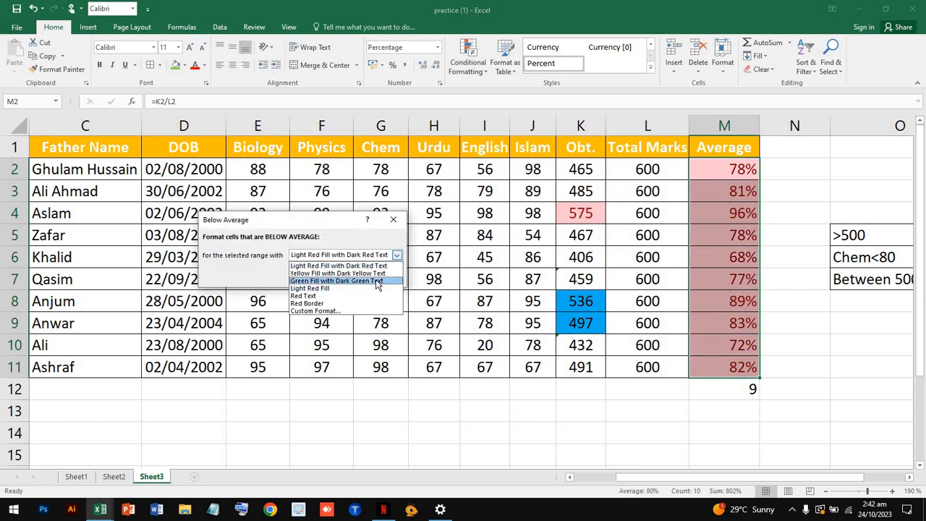
pyautogui.click(335, 280)
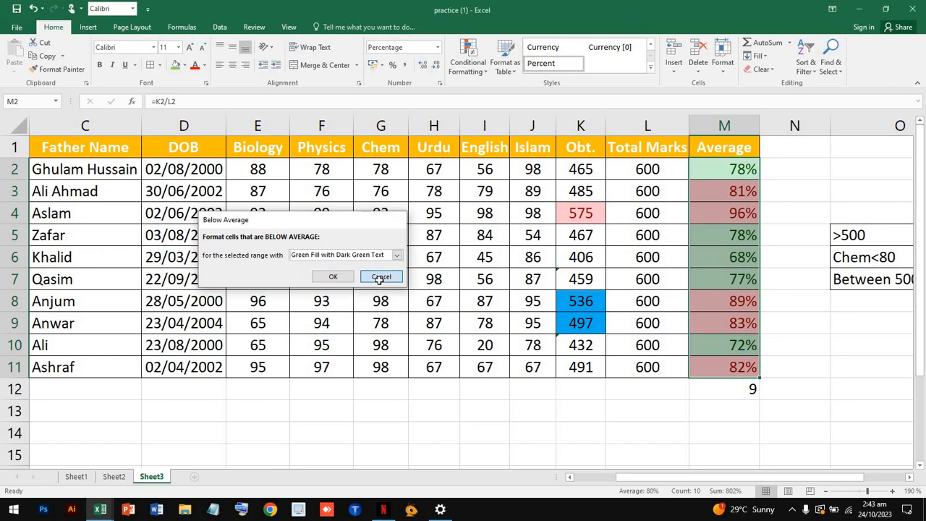
pyautogui.click(376, 273)
pyautogui.click(781, 297)
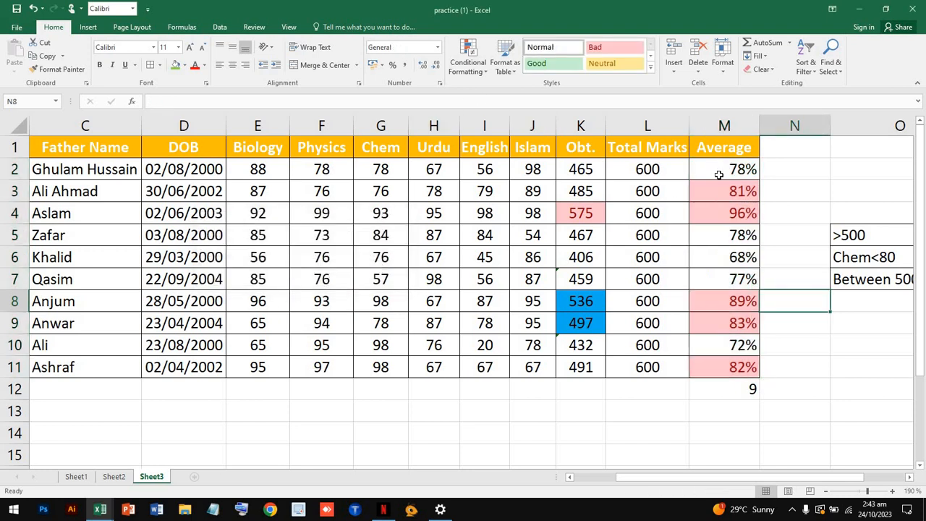
# Step: Clear the conditional formatting rules from the entire sheet
pyautogui.moveTo(718, 168); pyautogui.dragTo(735, 369)
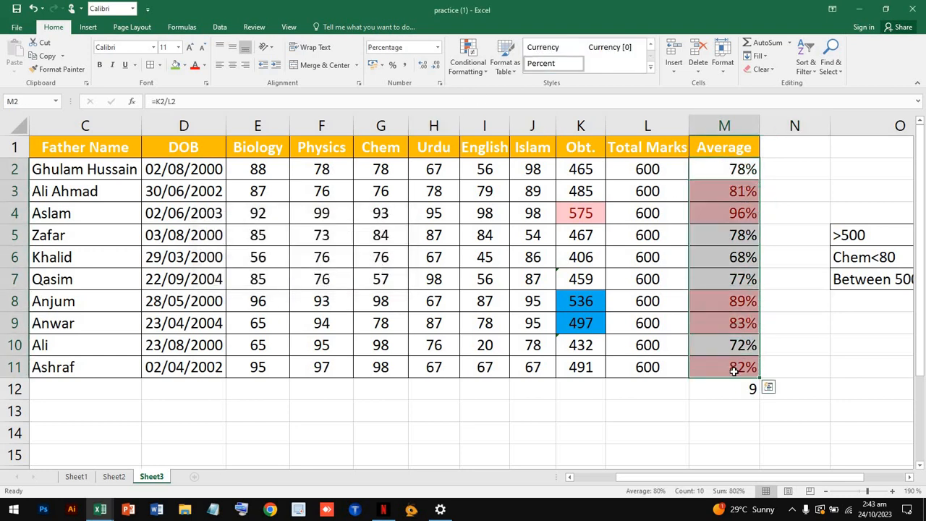
pyautogui.click(463, 72)
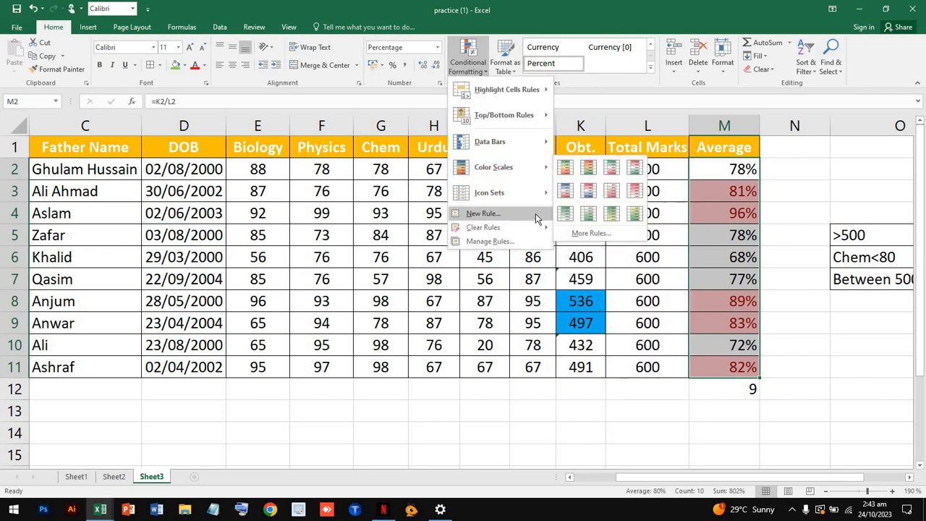
pyautogui.moveTo(537, 226)
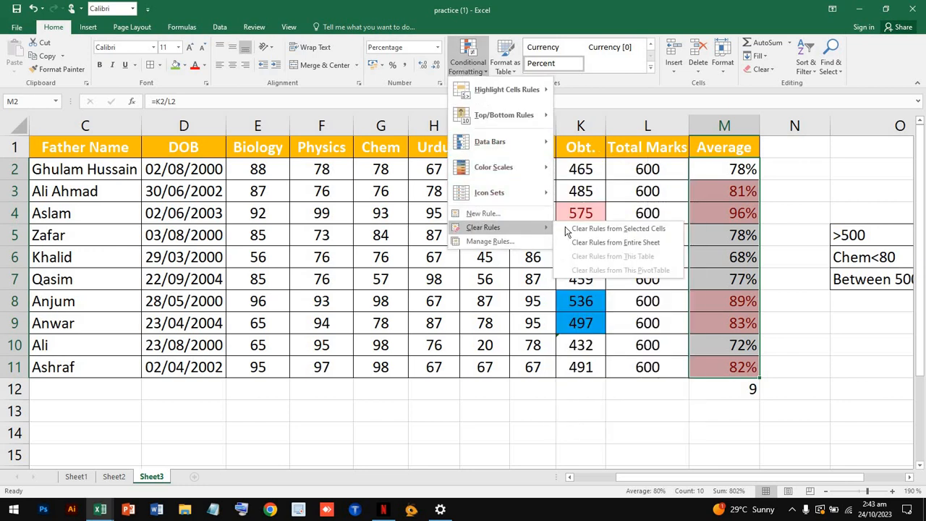
pyautogui.click(617, 242)
pyautogui.click(458, 68)
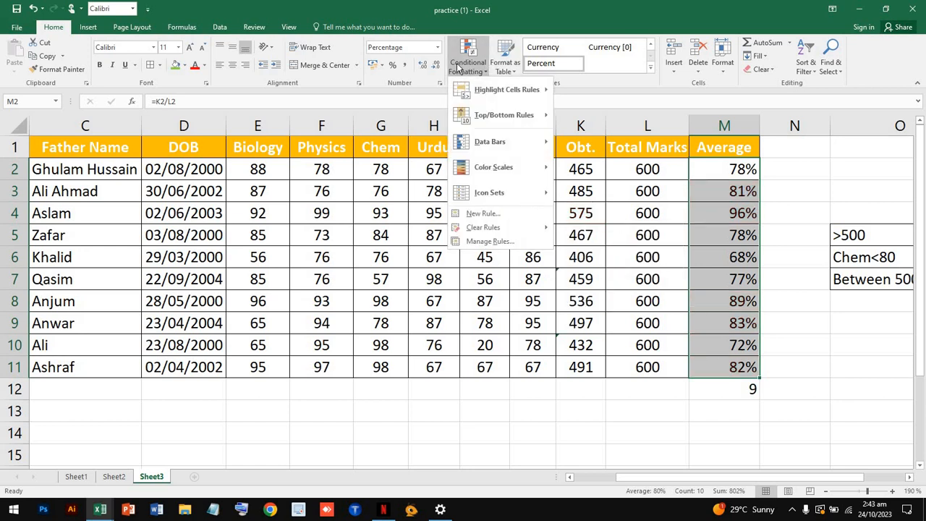
pyautogui.moveTo(511, 143)
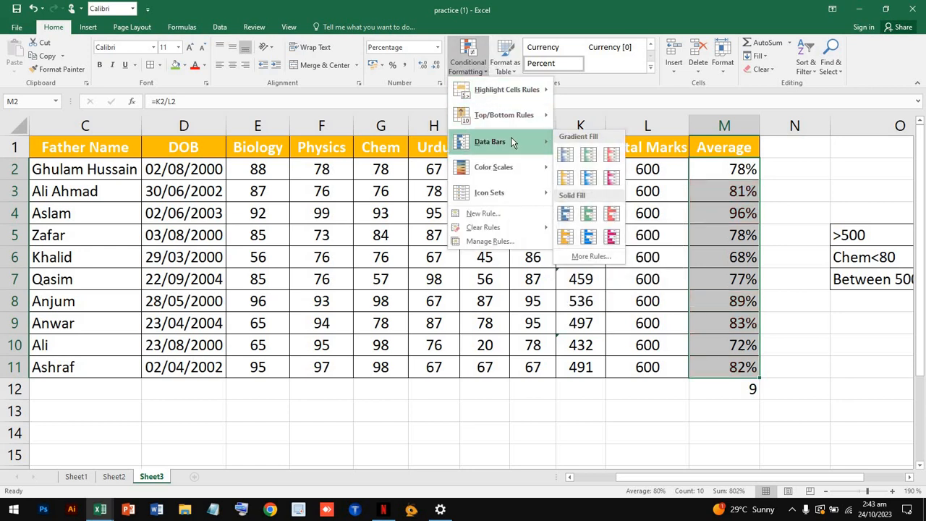
pyautogui.click(450, 337)
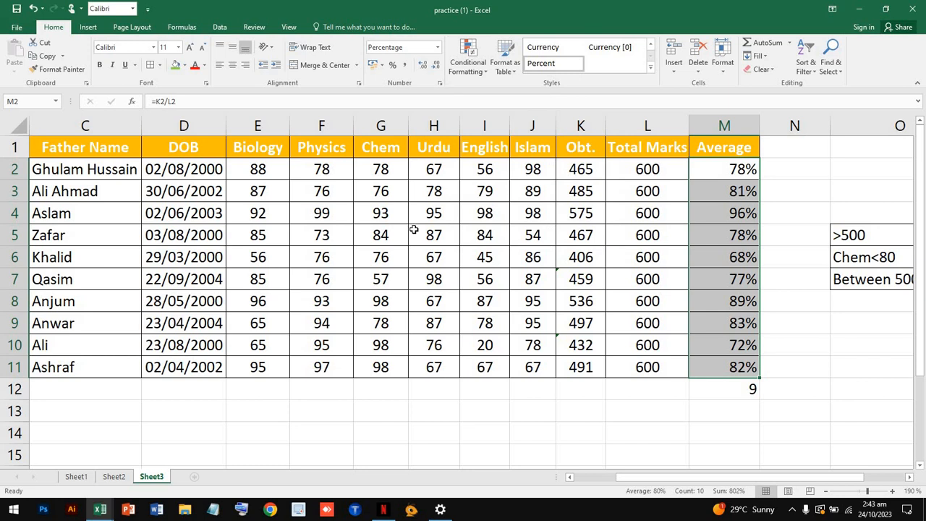
# Step: Apply a solid-fill data bar conditional formatting rule to M2:M11 with the bar colour set to Light Blue
pyautogui.hscroll(1, 414, 229)
pyautogui.hscroll(-2, 414, 230)
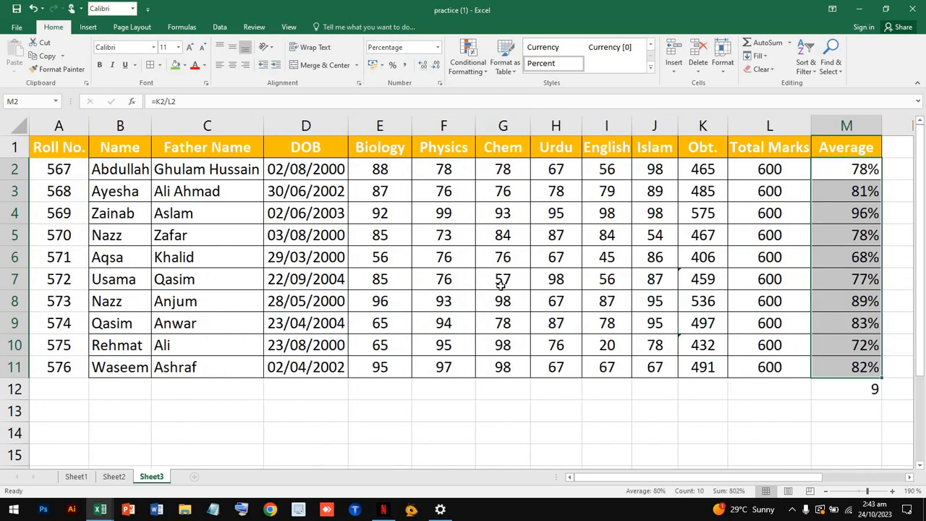
pyautogui.keyDown('ctrl'); pyautogui.scroll(-2, 501, 284); pyautogui.keyUp('ctrl')
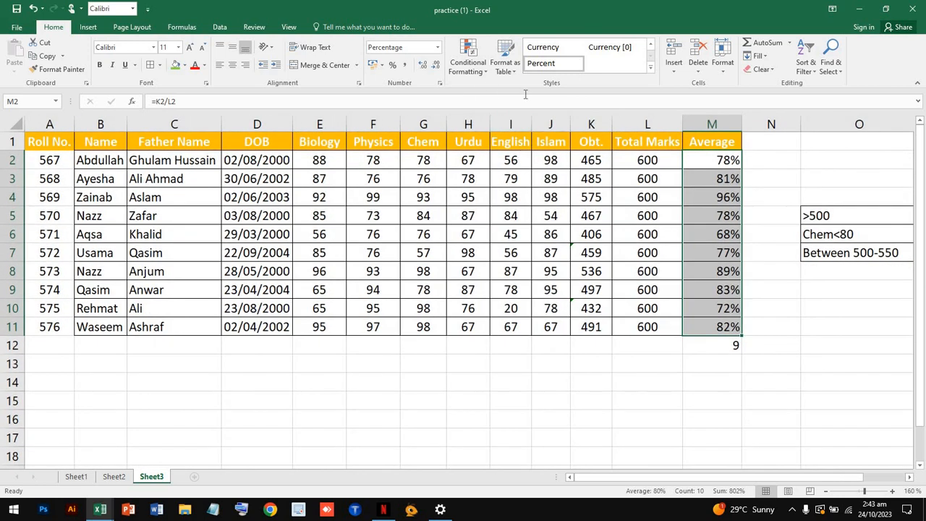
pyautogui.click(470, 63)
pyautogui.moveTo(513, 142)
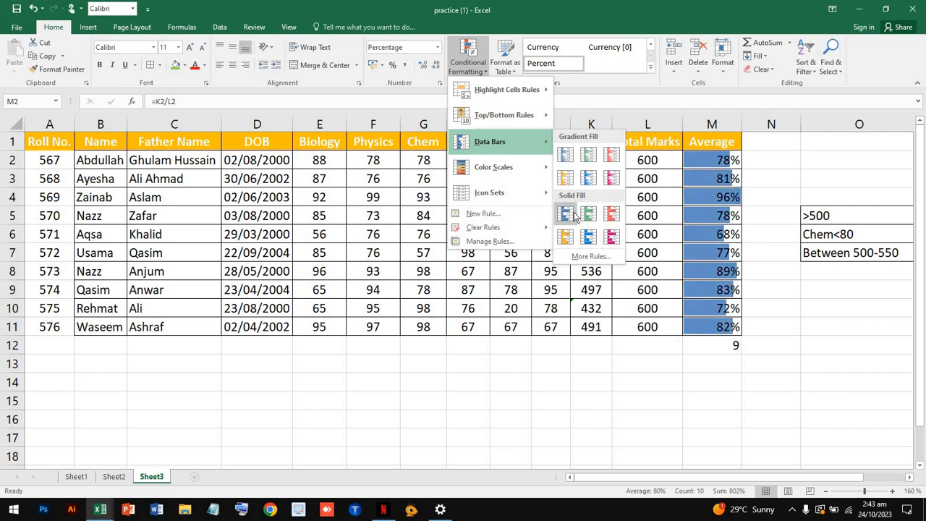
pyautogui.click(596, 258)
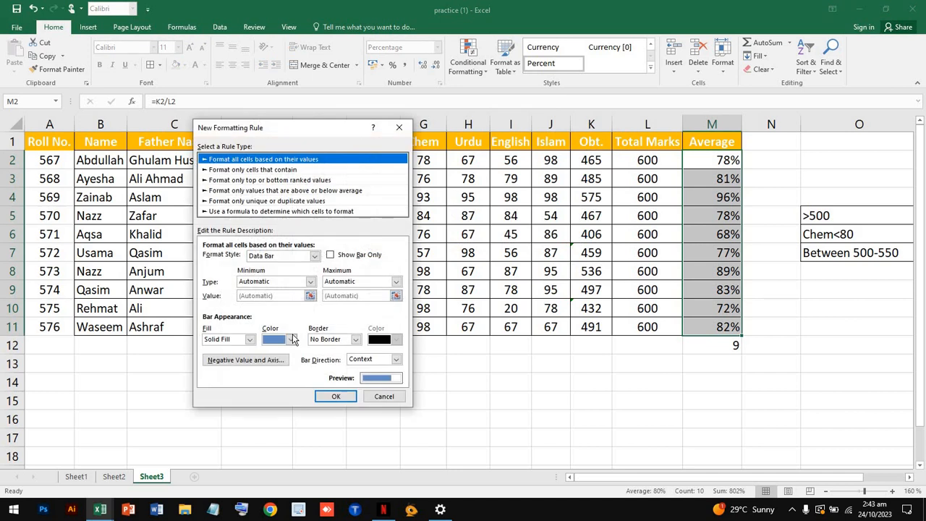
pyautogui.click(292, 340)
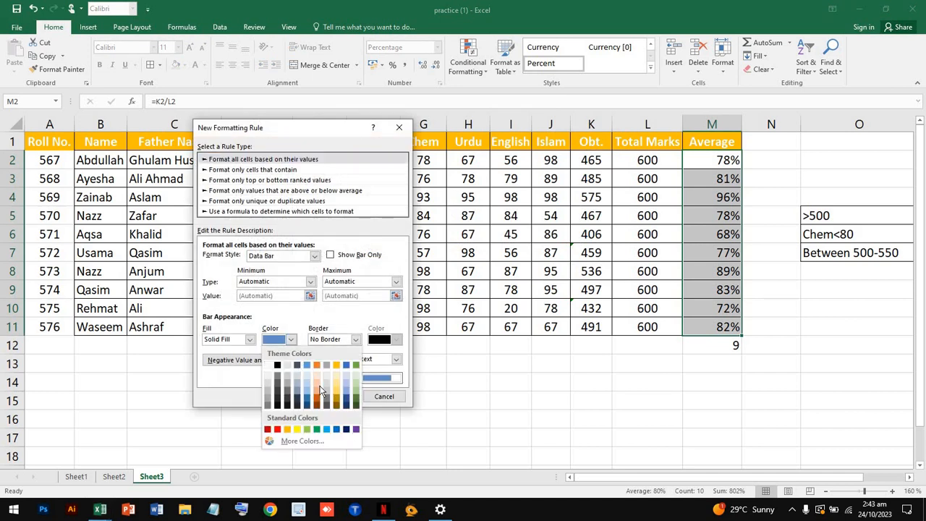
pyautogui.click(327, 430)
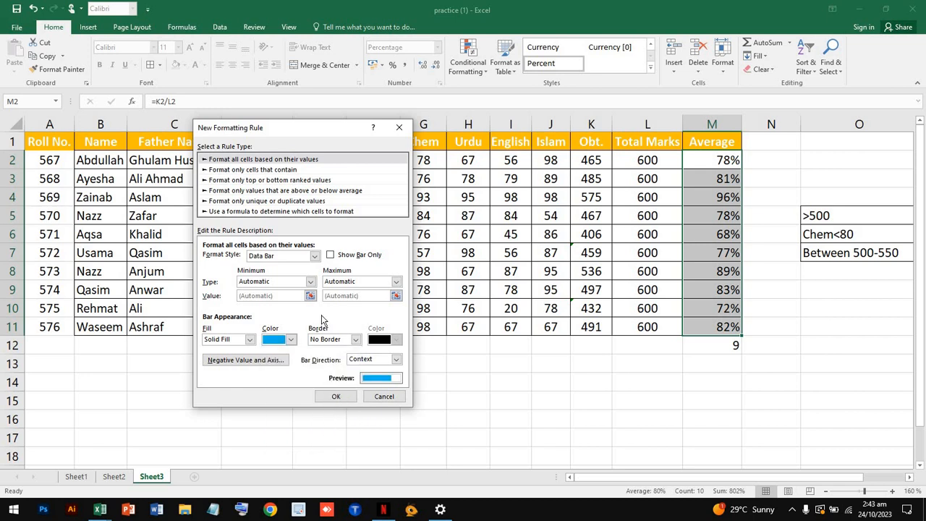
pyautogui.click(338, 396)
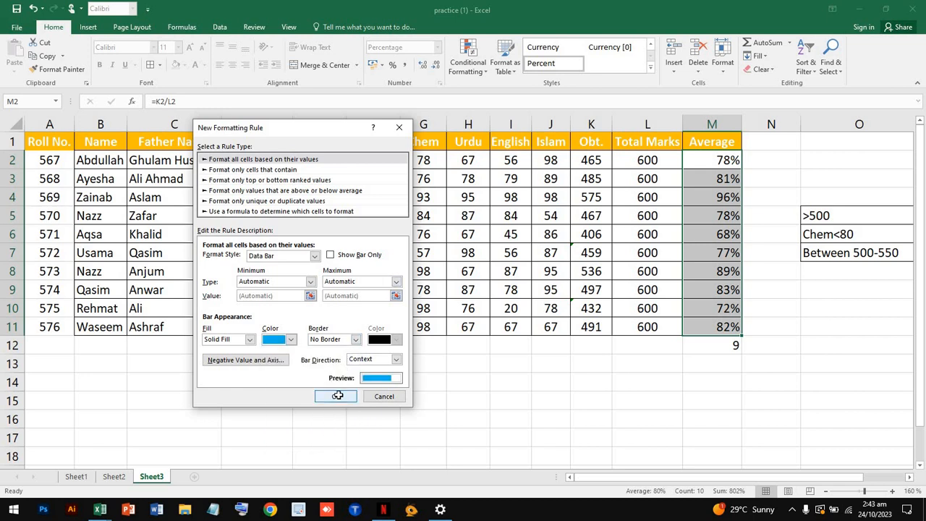
pyautogui.click(693, 327)
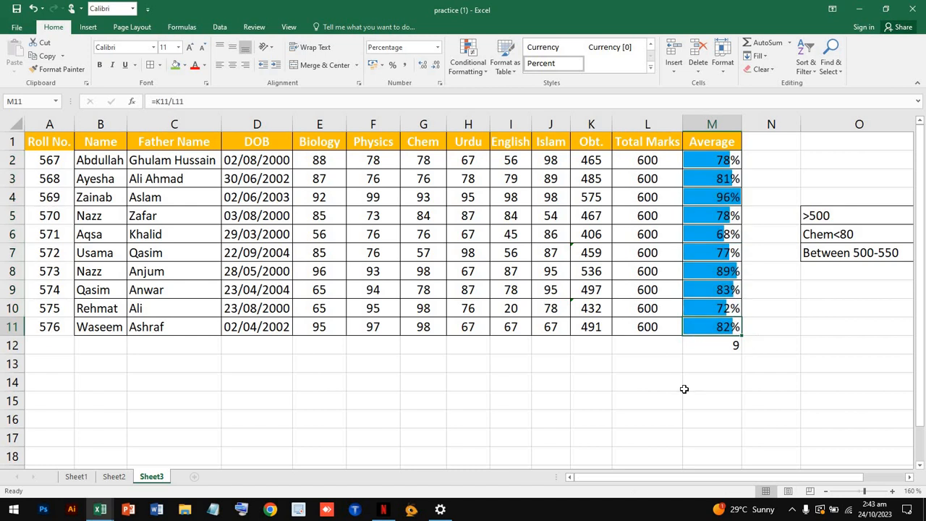
# Step: Inspect the formula in K11 and change the Islam mark in J11 to 85
pyautogui.doubleClick(590, 324)
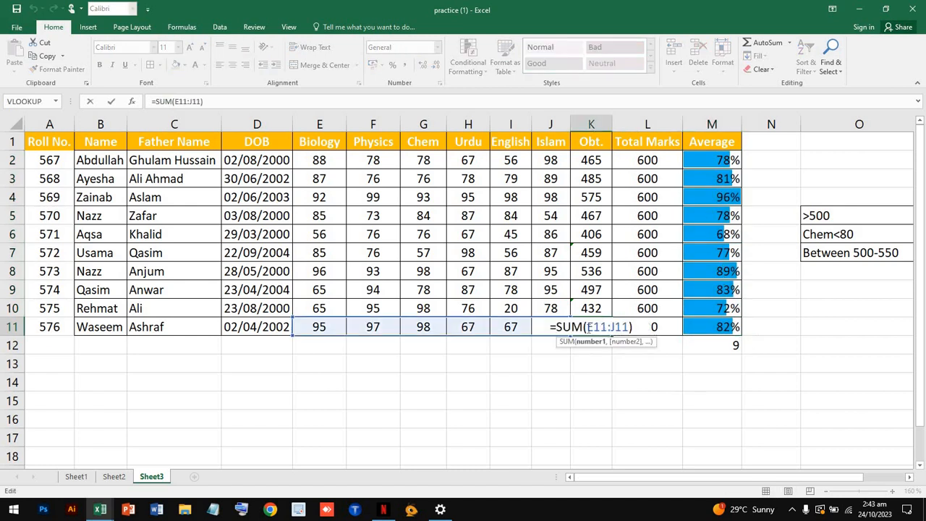
pyautogui.click(589, 417)
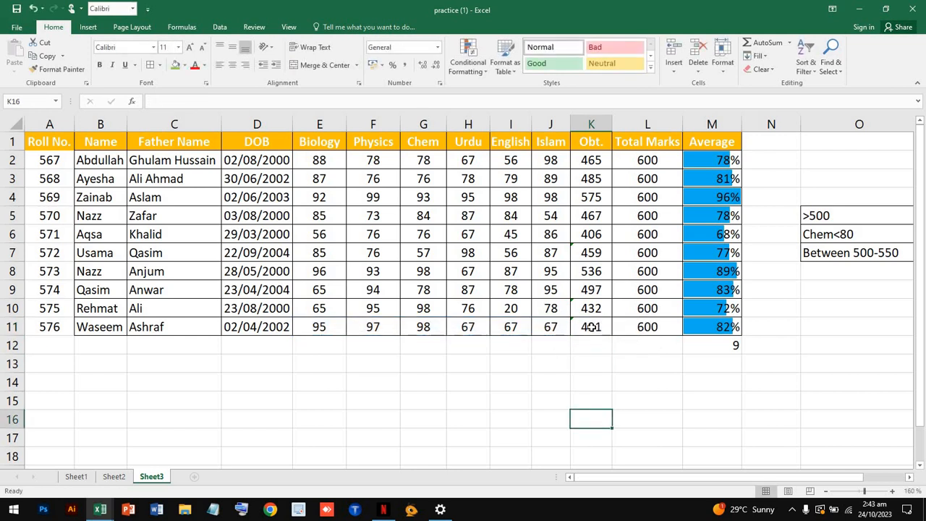
pyautogui.doubleClick(555, 327)
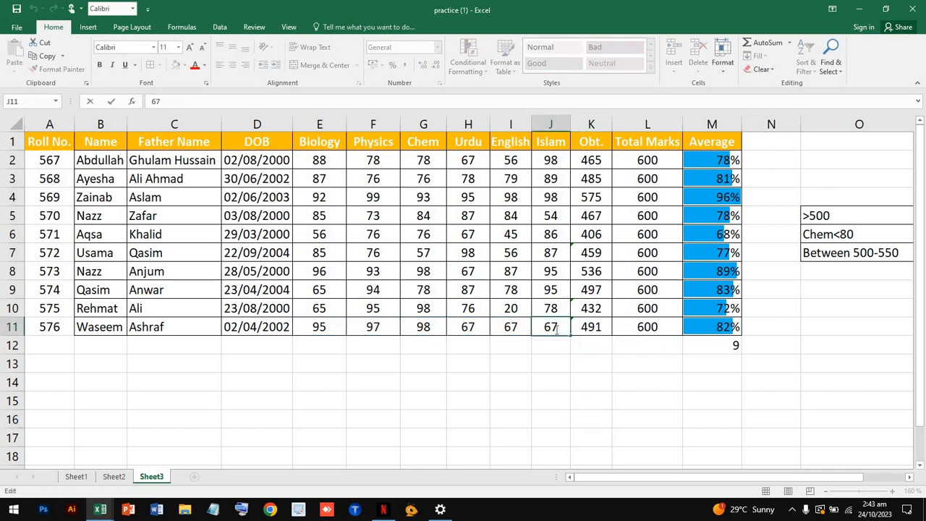
pyautogui.moveTo(559, 328); pyautogui.dragTo(540, 329)
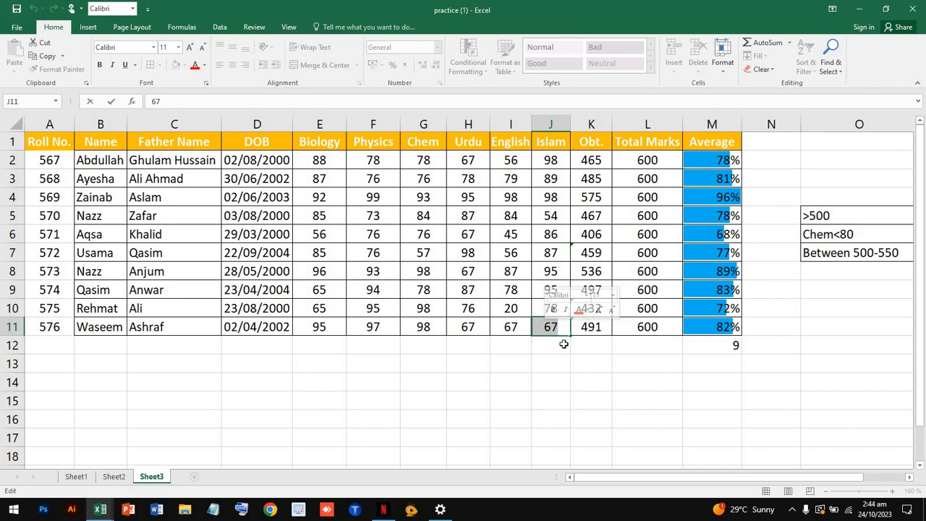
pyautogui.write('85')
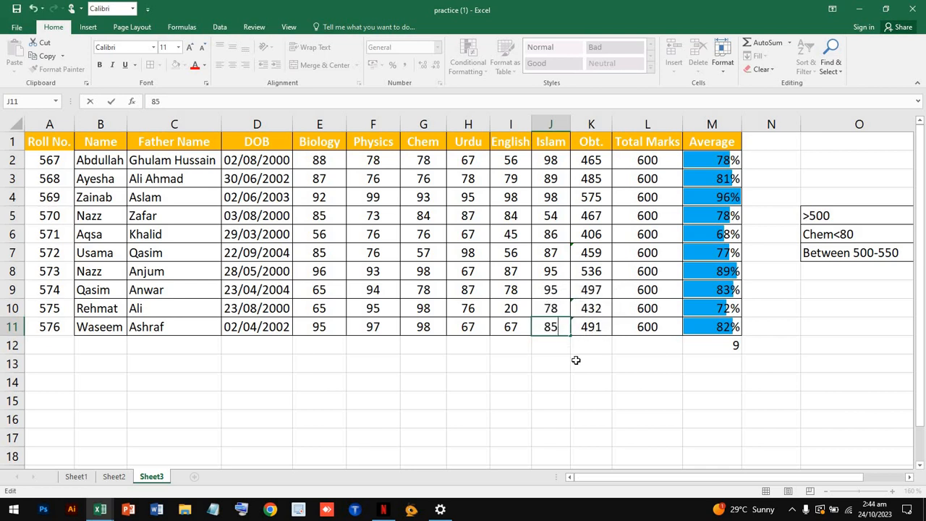
pyautogui.click(576, 360)
pyautogui.click(601, 329)
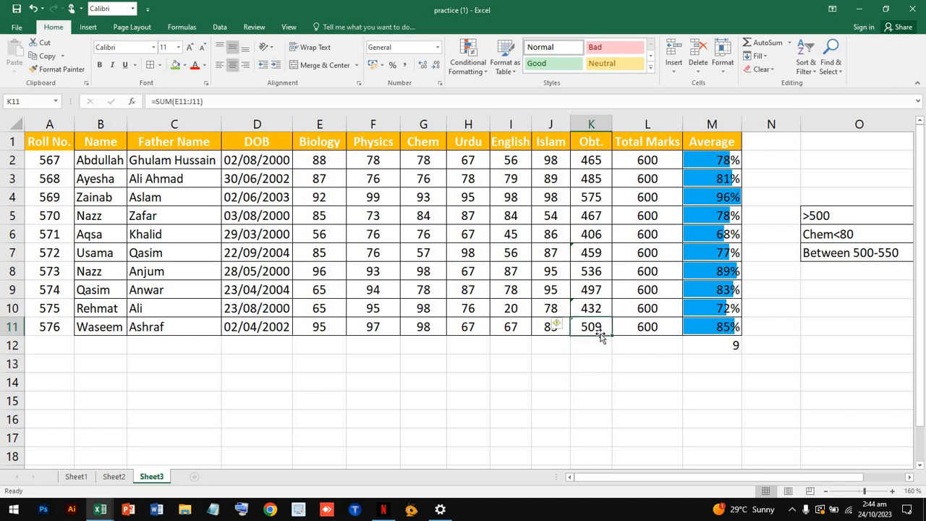
pyautogui.click(517, 436)
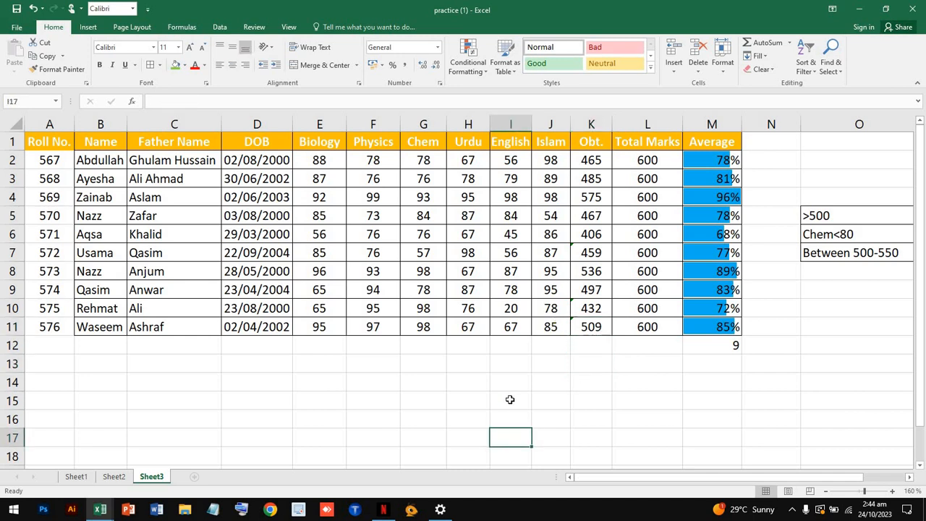
pyautogui.click(708, 290)
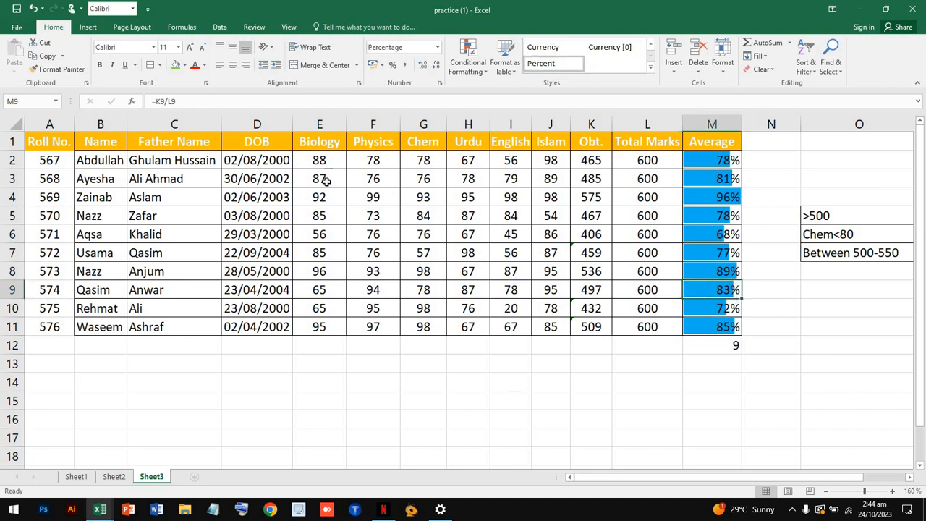
# Step: Start a custom color scale rule for the Biology marks in E2:E11 and set its format style to 3-Color Scale
pyautogui.click(325, 160)
pyautogui.moveTo(327, 197); pyautogui.dragTo(320, 325)
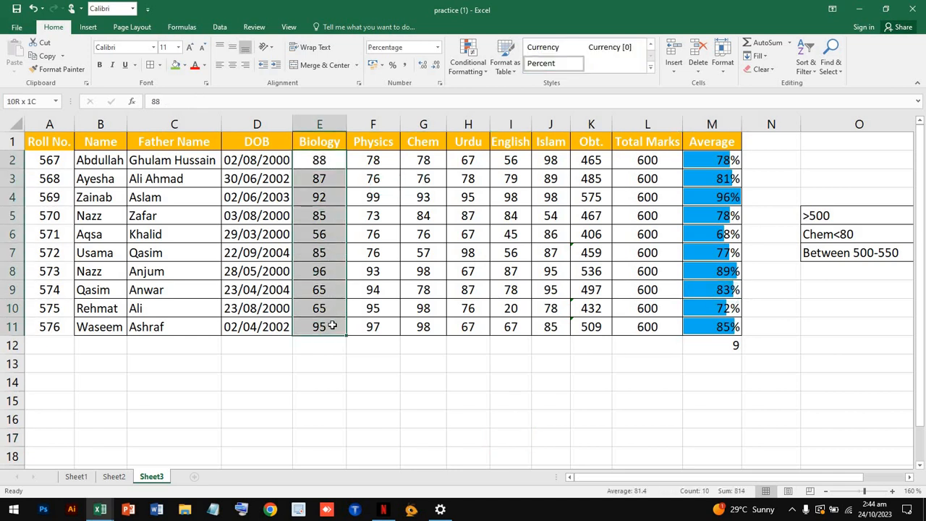
pyautogui.click(485, 72)
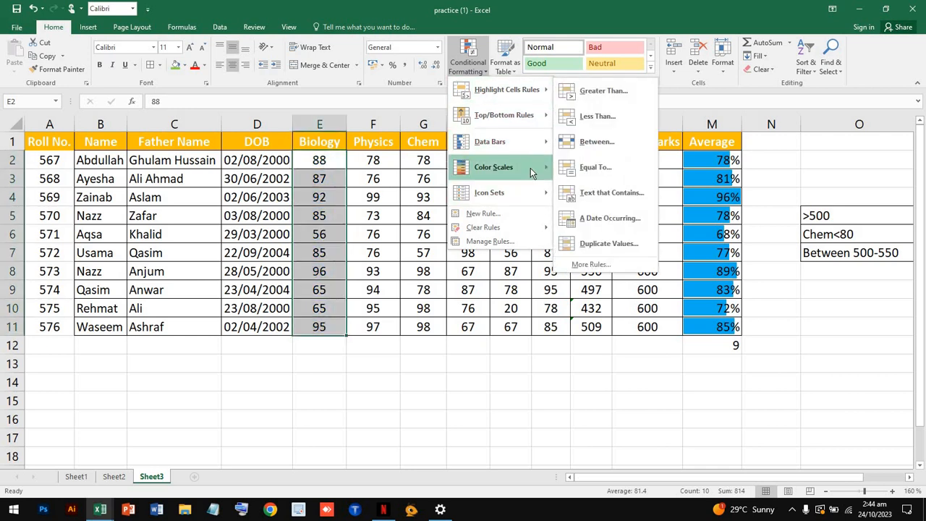
pyautogui.moveTo(530, 168)
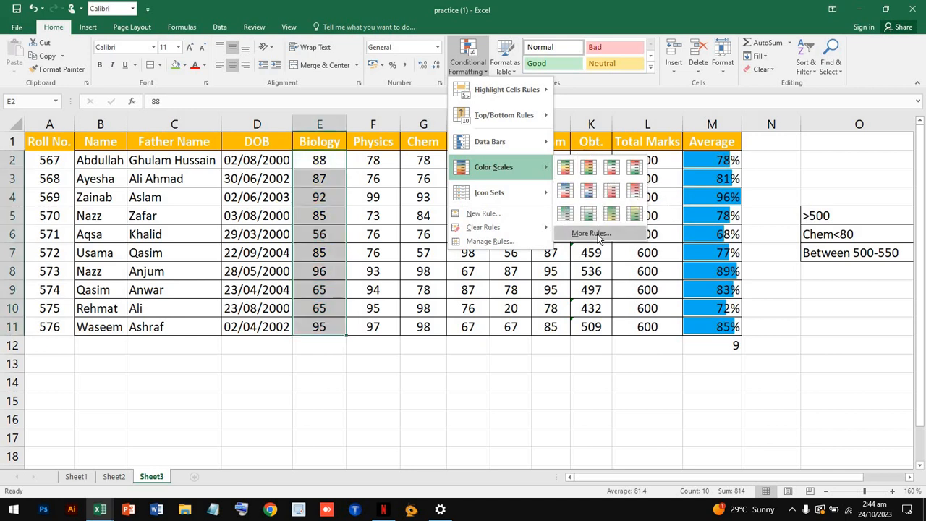
pyautogui.click(591, 233)
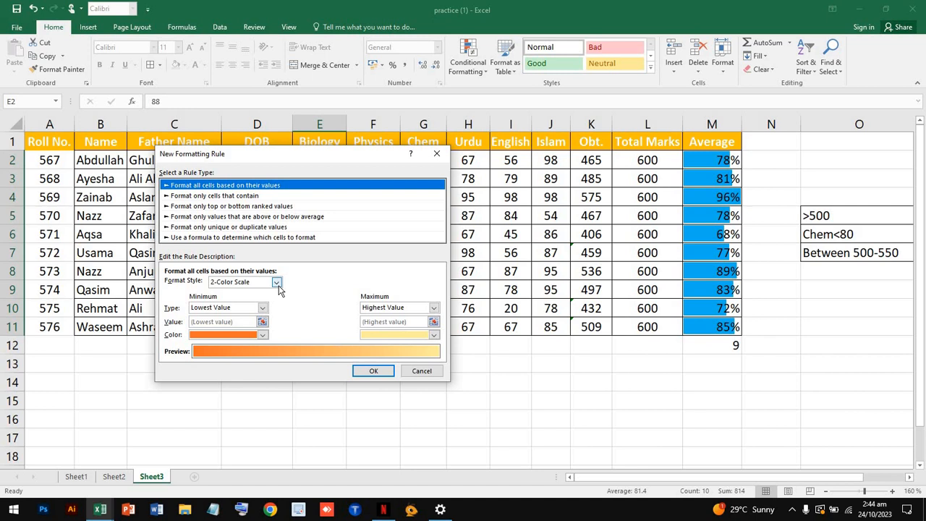
pyautogui.click(277, 283)
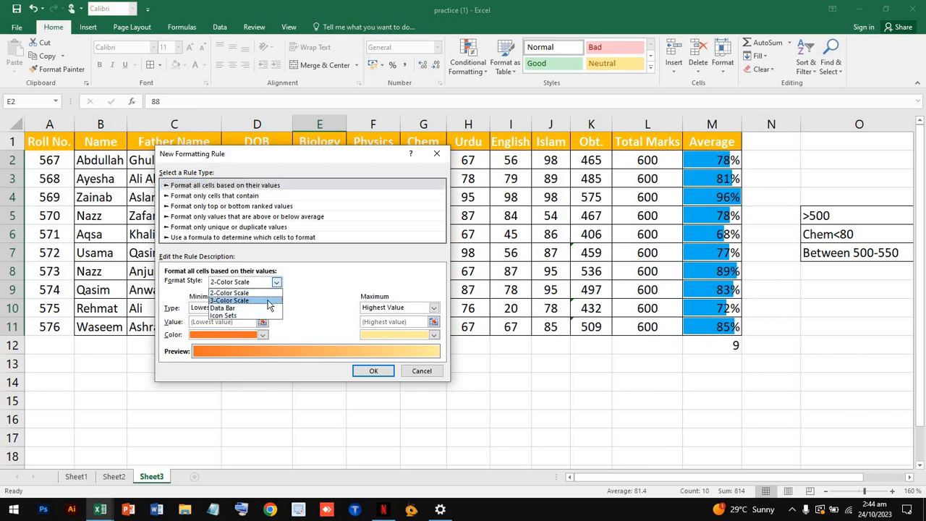
pyautogui.click(269, 301)
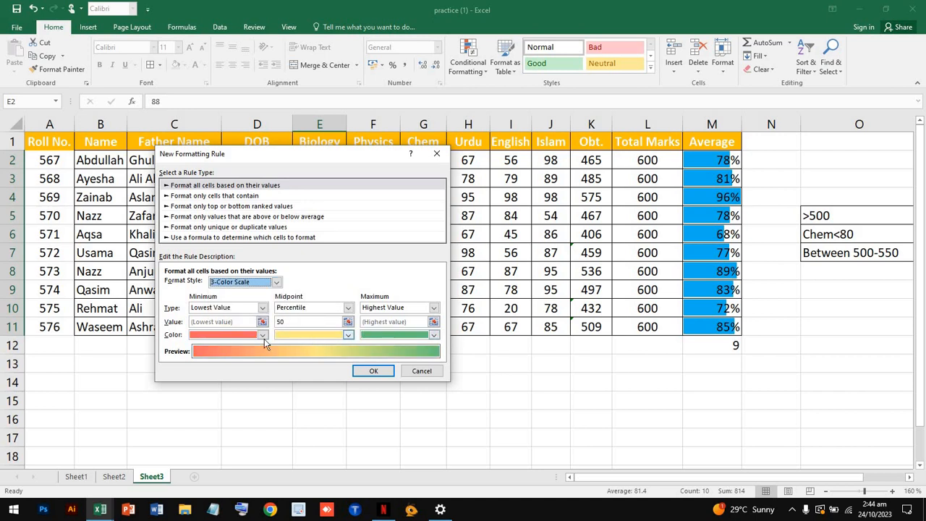
# Step: Set the color scale's minimum colour to Yellow, its midpoint to Red and its maximum to Blue
pyautogui.click(264, 336)
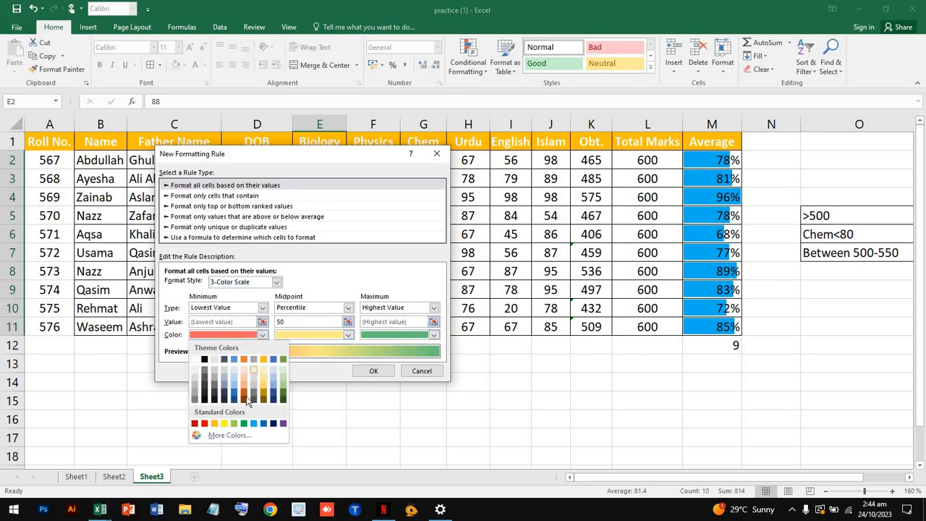
pyautogui.click(224, 423)
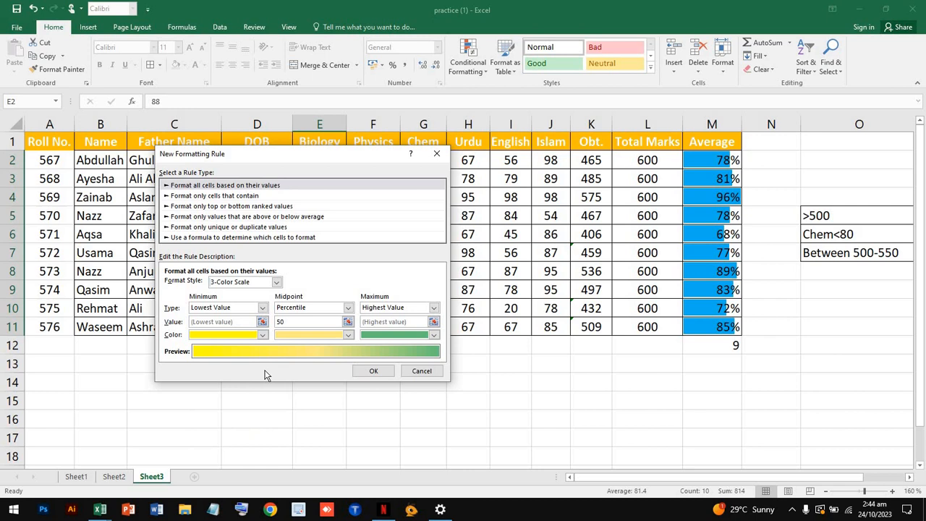
pyautogui.click(348, 334)
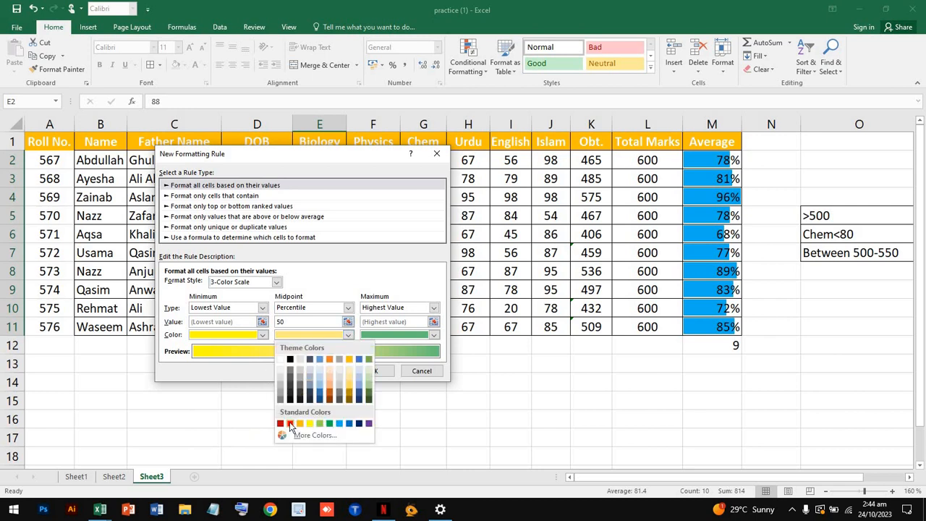
pyautogui.click(290, 424)
pyautogui.click(434, 335)
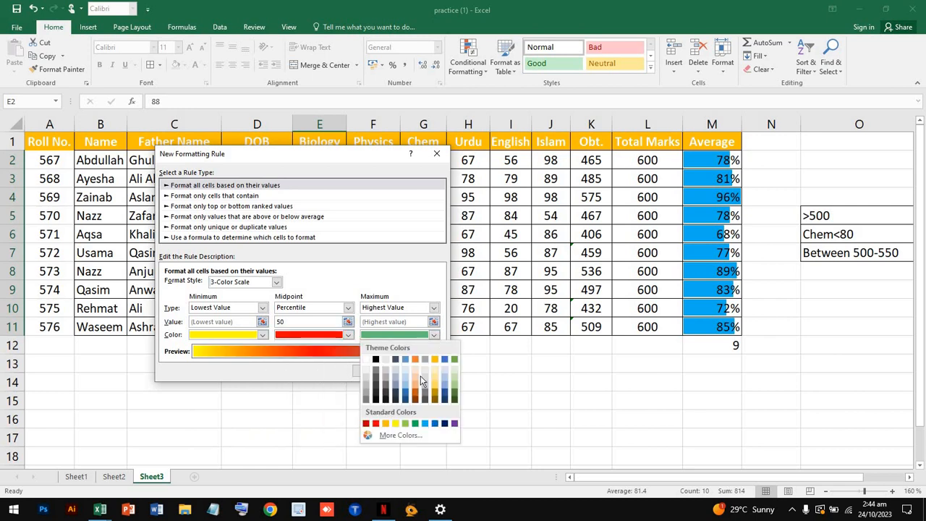
pyautogui.click(435, 424)
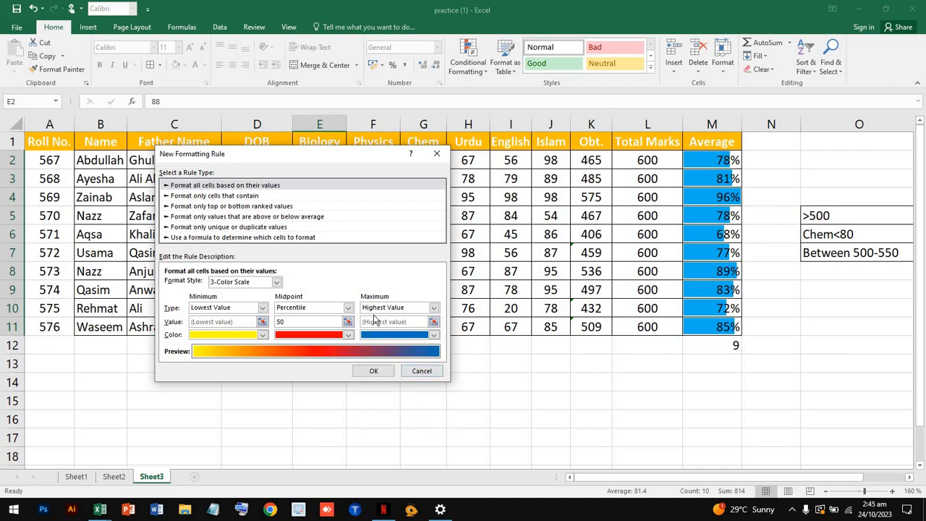
# Step: Keep the minimum type as Lowest Value and try to apply the color scale with a midpoint value of 70-80
pyautogui.click(262, 308)
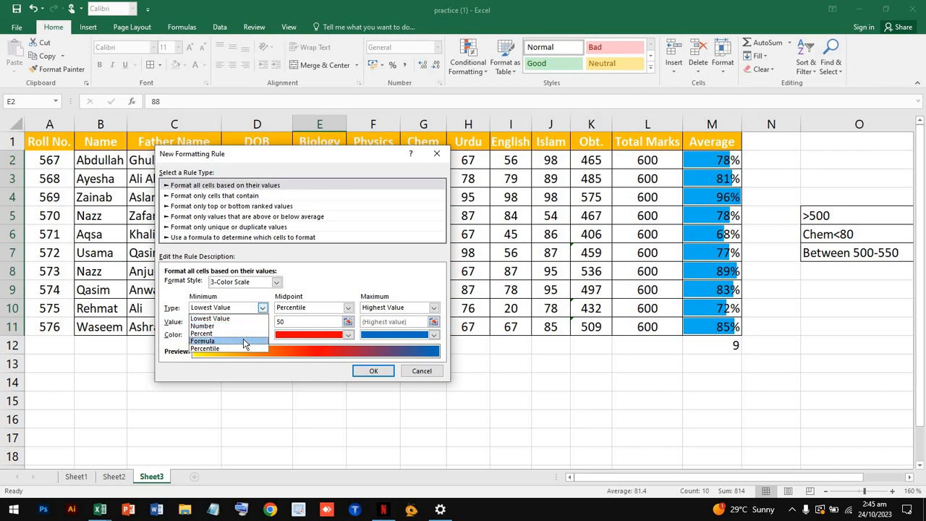
pyautogui.click(264, 309)
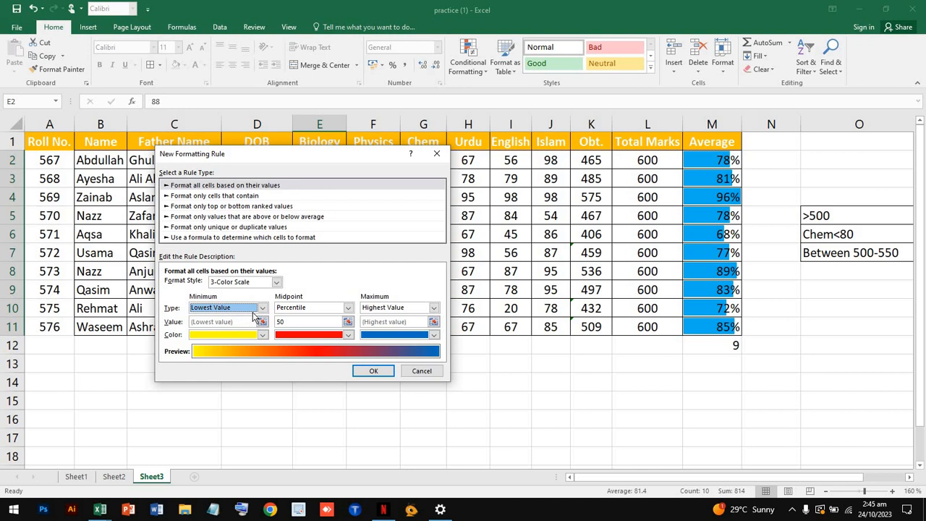
pyautogui.click(307, 320)
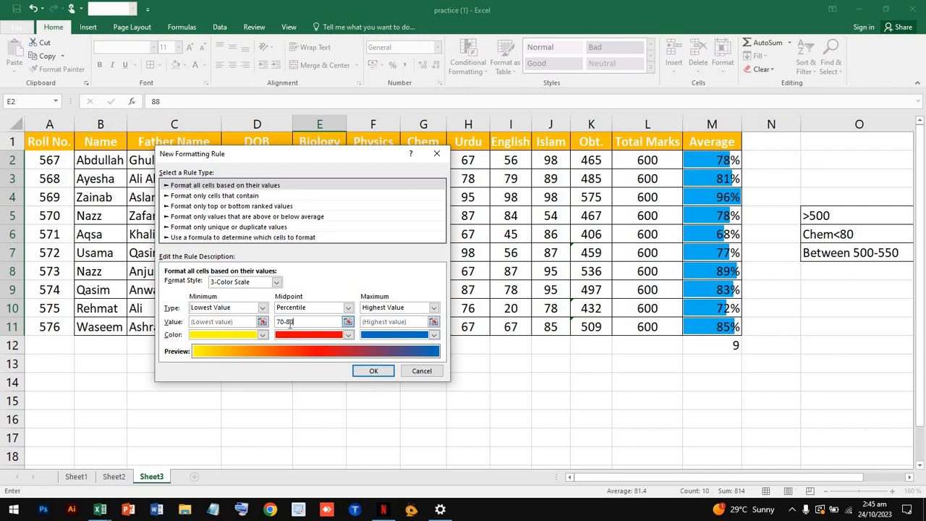
pyautogui.click(383, 372)
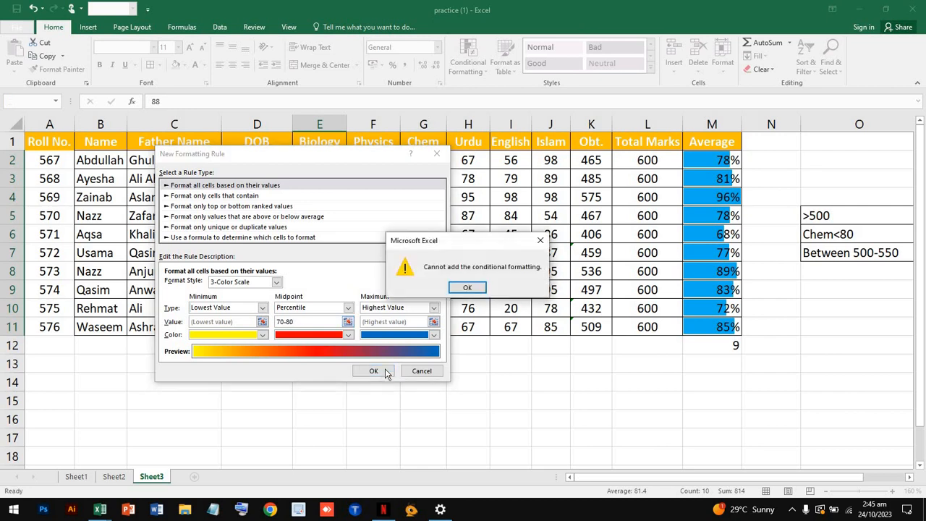
pyautogui.click(467, 287)
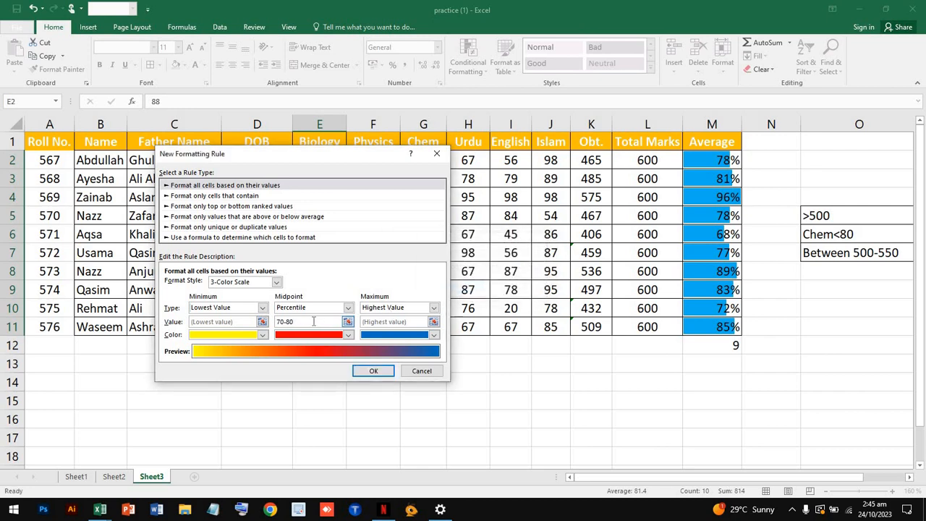
# Step: Correct the color scale's midpoint value and apply the 3-Color Scale rule to the Biology marks in E2:E11
pyautogui.click(285, 322)
pyautogui.click(371, 371)
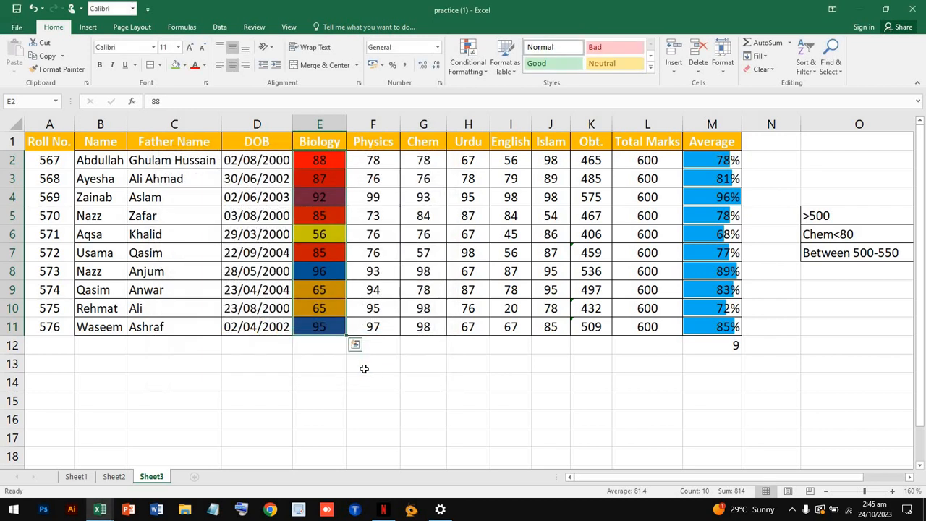
pyautogui.click(434, 265)
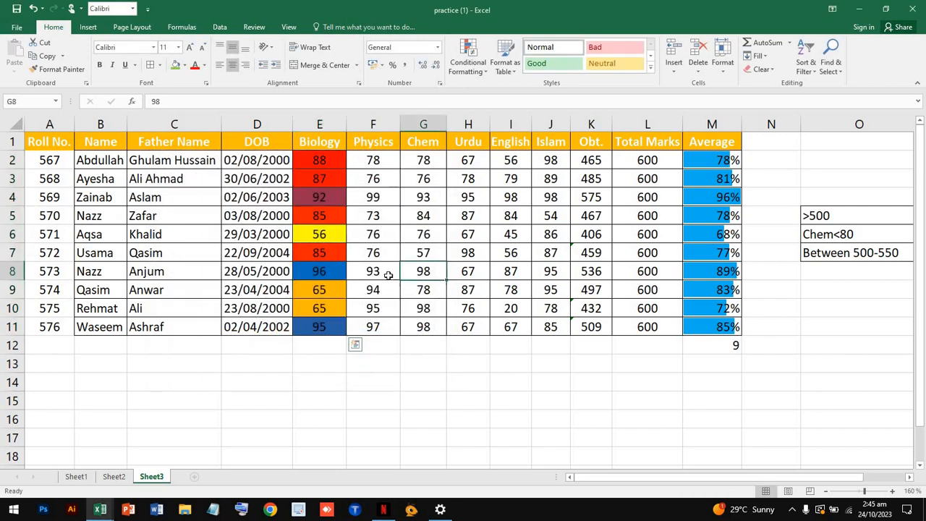
# Step: Examine how the color scale shades the lowest, middle and highest Biology marks in E2:E11
pyautogui.click(330, 251)
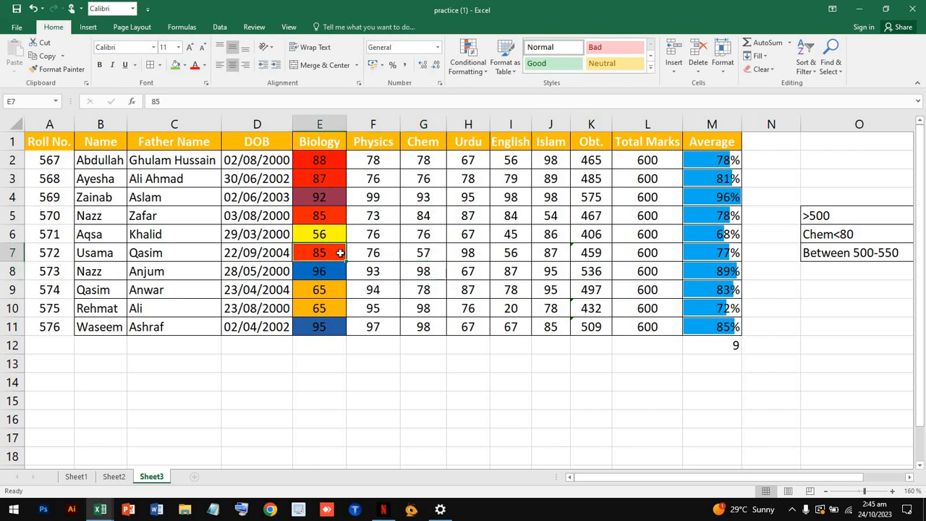
pyautogui.click(332, 214)
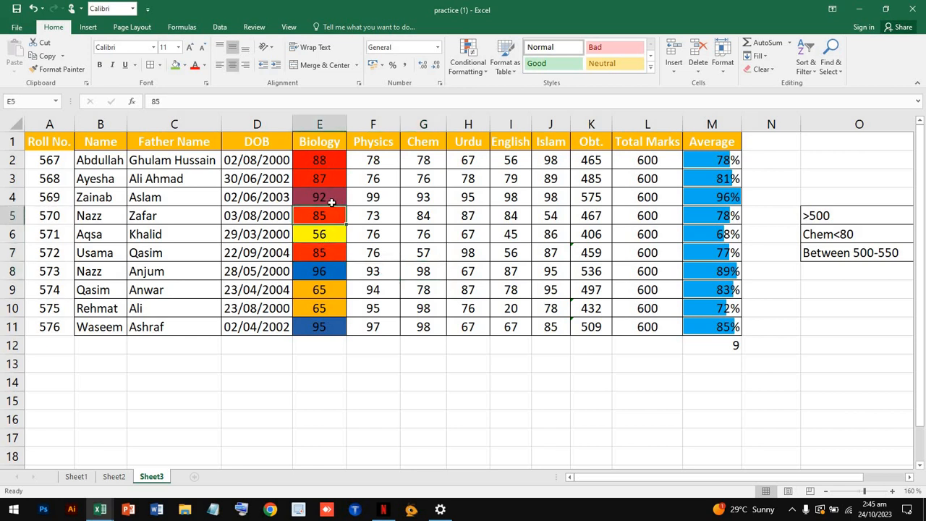
pyautogui.click(333, 199)
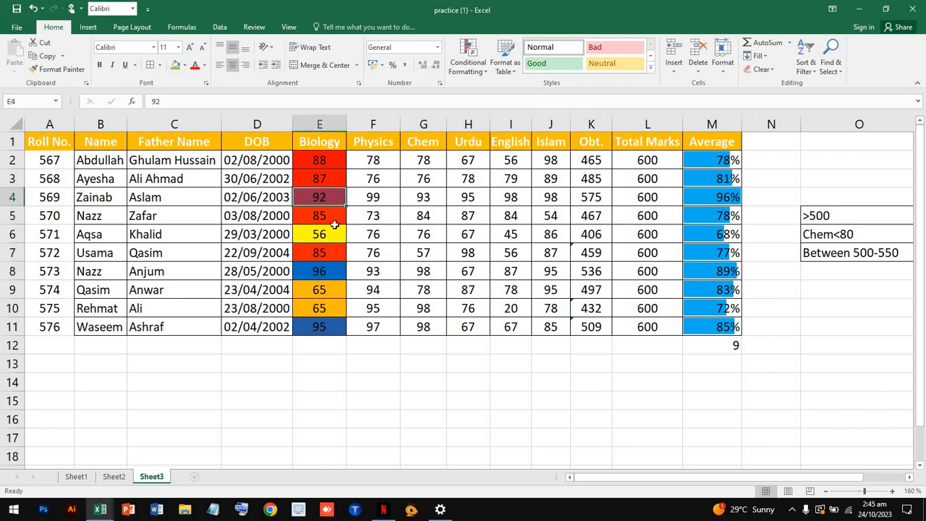
pyautogui.click(327, 328)
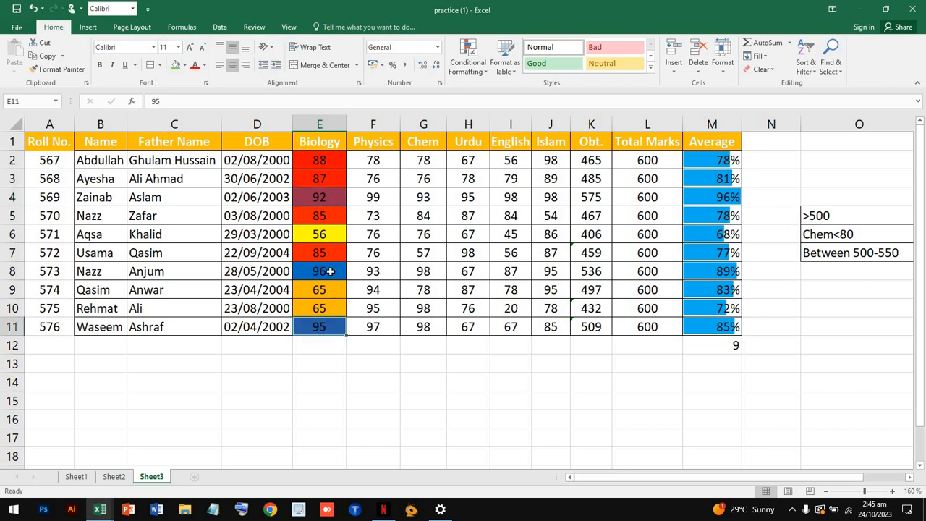
pyautogui.click(327, 270)
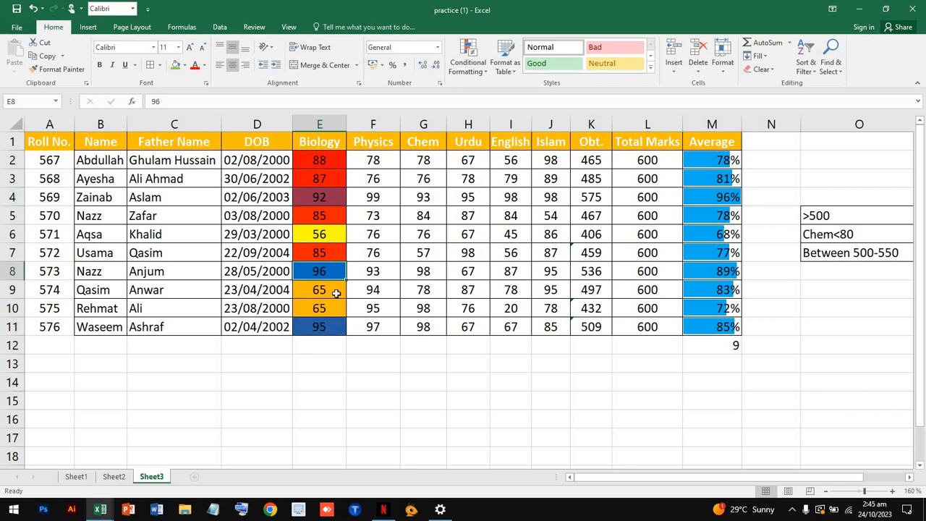
pyautogui.click(331, 234)
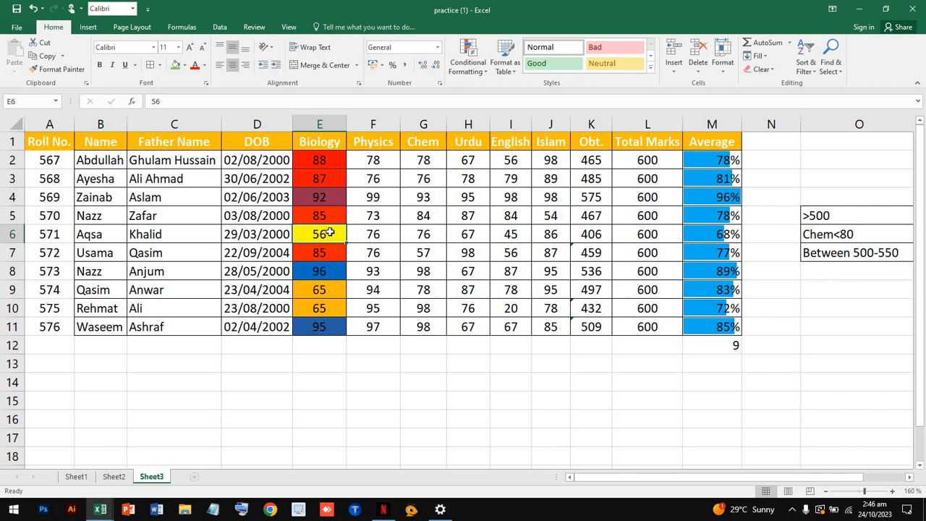
pyautogui.moveTo(321, 165); pyautogui.dragTo(325, 327)
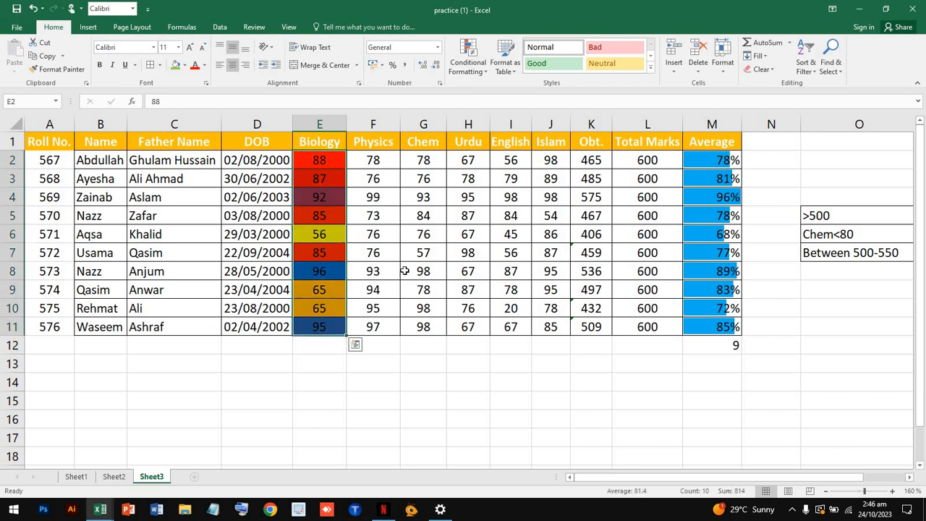
pyautogui.click(405, 271)
pyautogui.moveTo(424, 156); pyautogui.dragTo(424, 197)
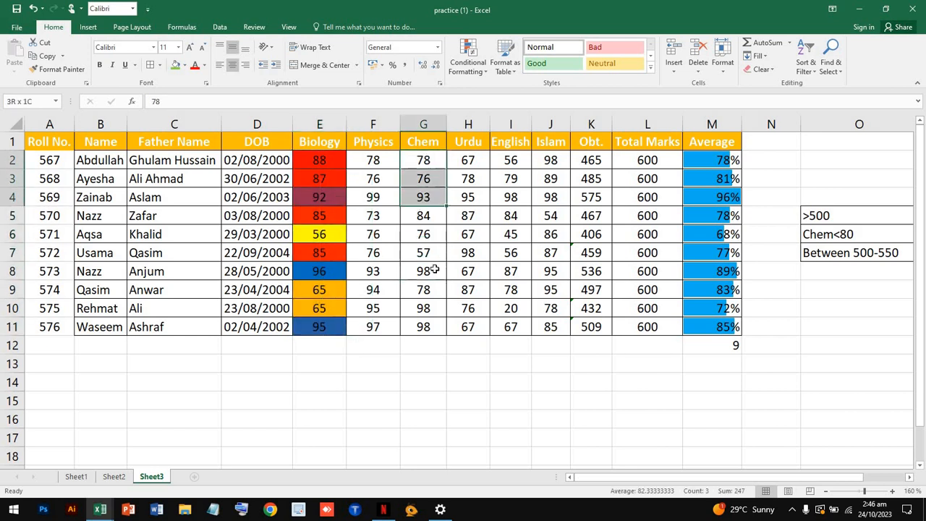
pyautogui.moveTo(435, 270); pyautogui.dragTo(430, 328)
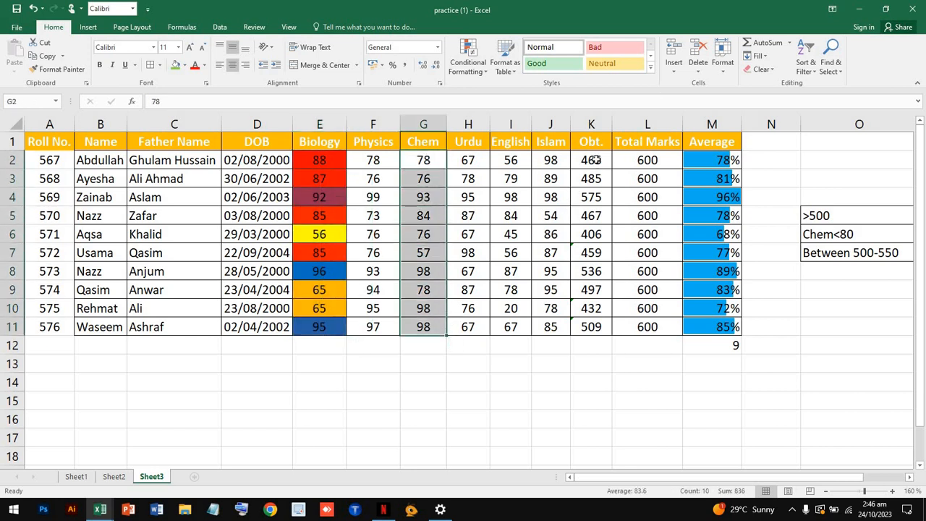
pyautogui.moveTo(596, 160); pyautogui.dragTo(602, 328)
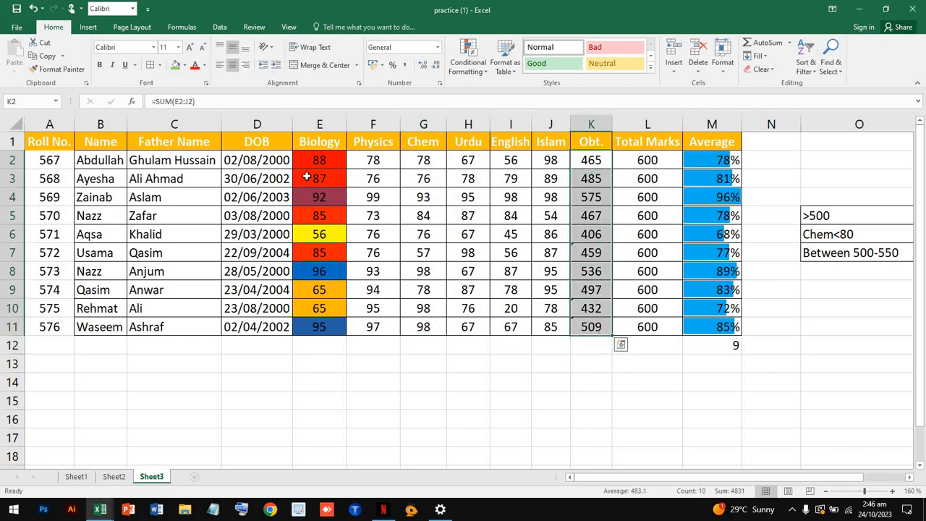
pyautogui.click(471, 67)
pyautogui.moveTo(525, 166)
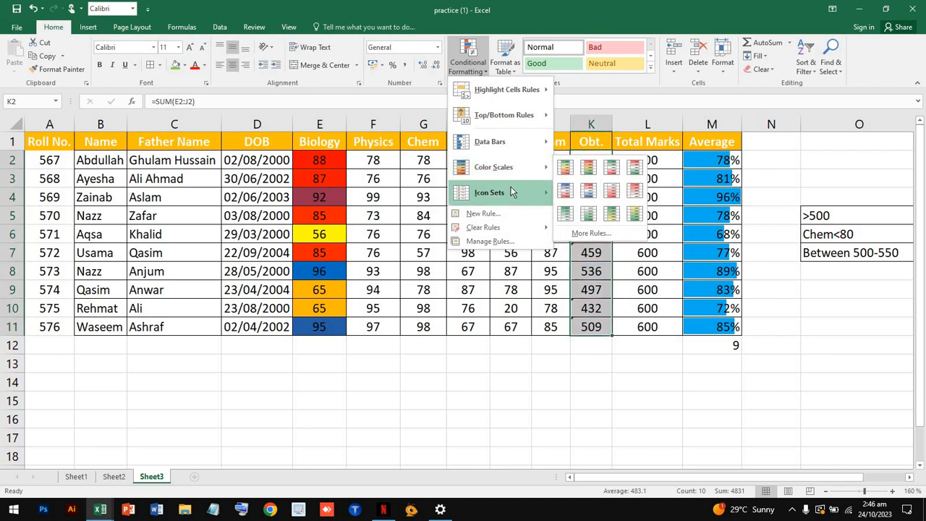
pyautogui.moveTo(528, 193)
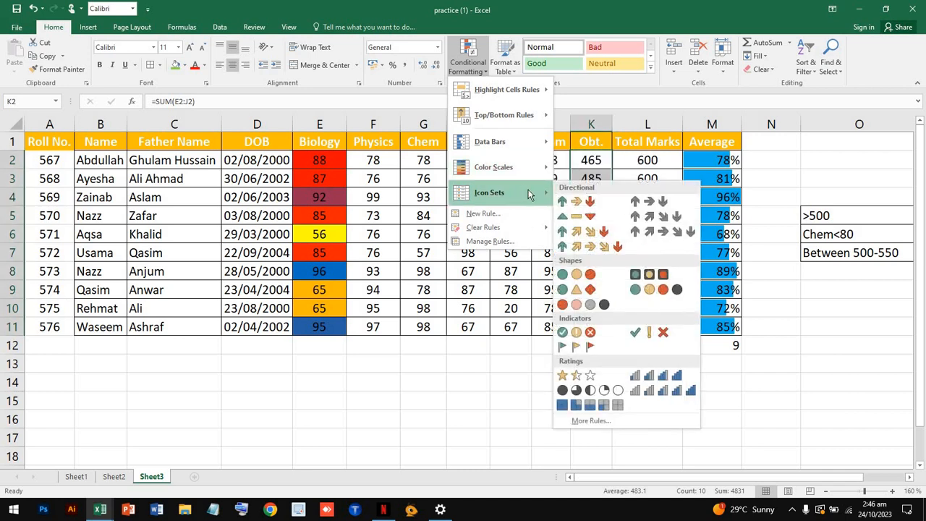
pyautogui.click(410, 295)
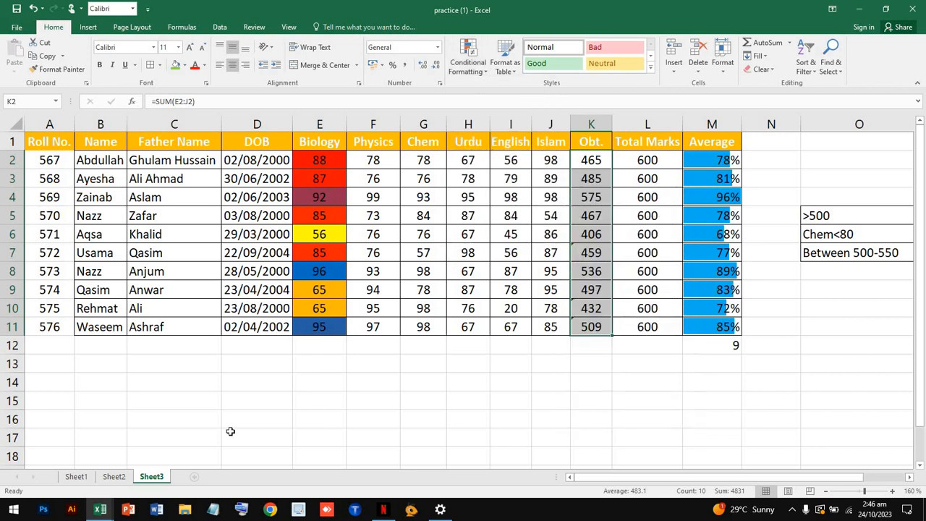
# Step: Switch to Sheet1 and select the whole Age column B
pyautogui.click(123, 479)
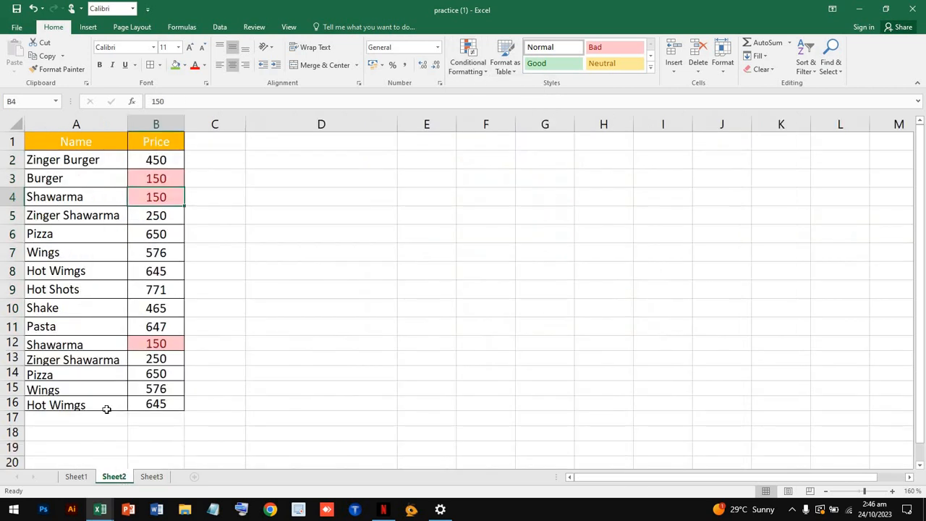
pyautogui.click(75, 477)
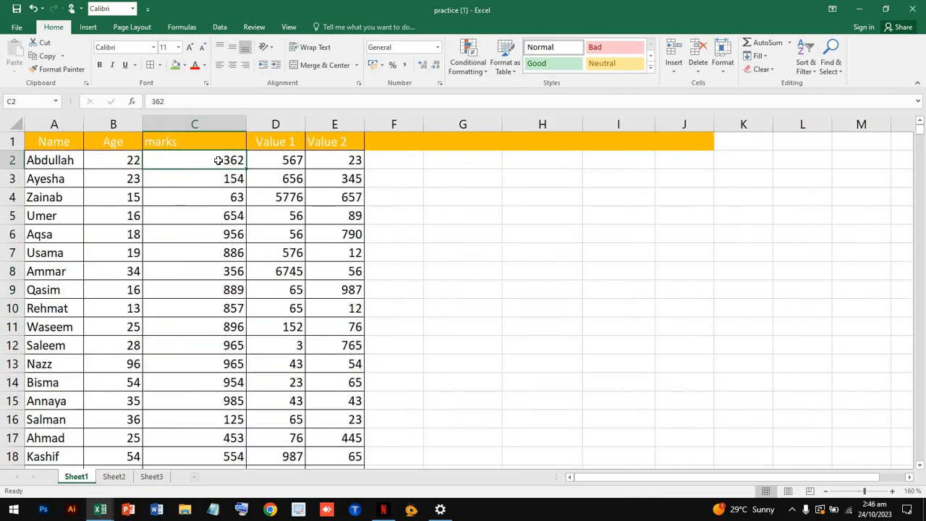
pyautogui.click(120, 124)
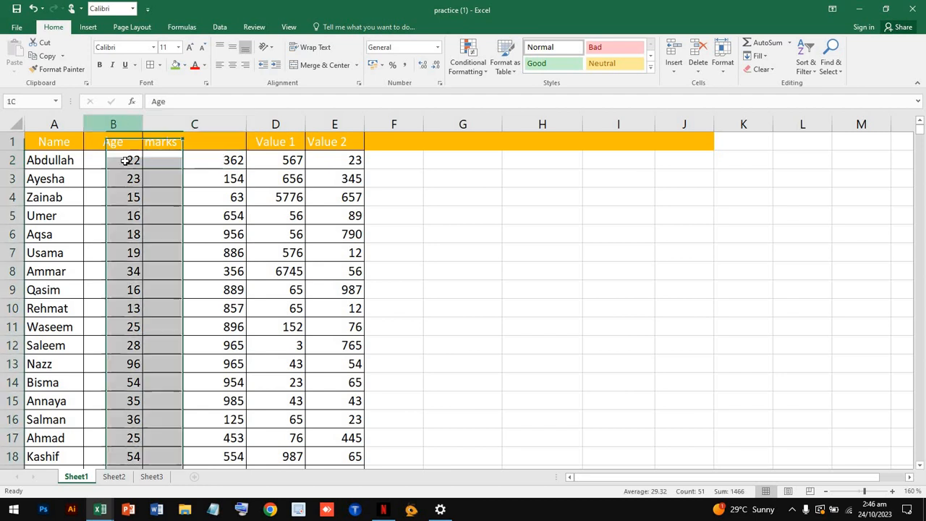
pyautogui.scroll(4, 136, 258)
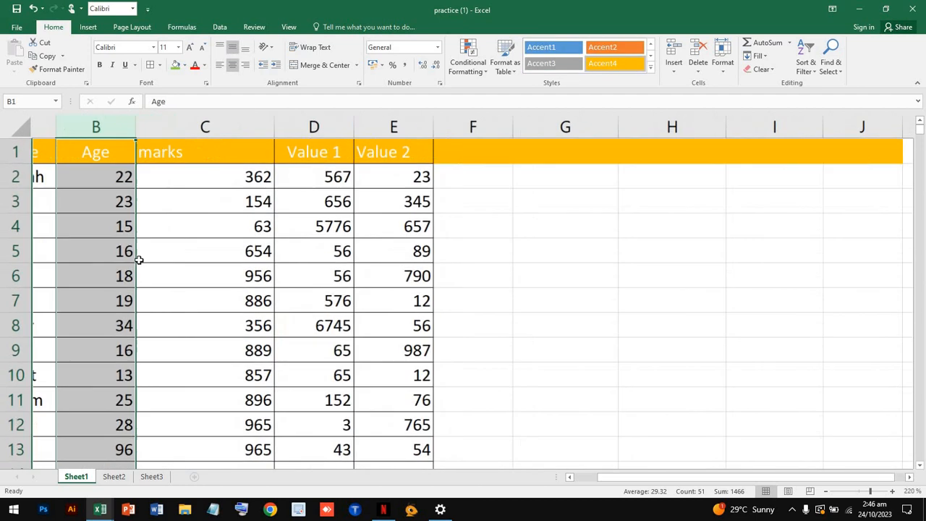
pyautogui.click(470, 71)
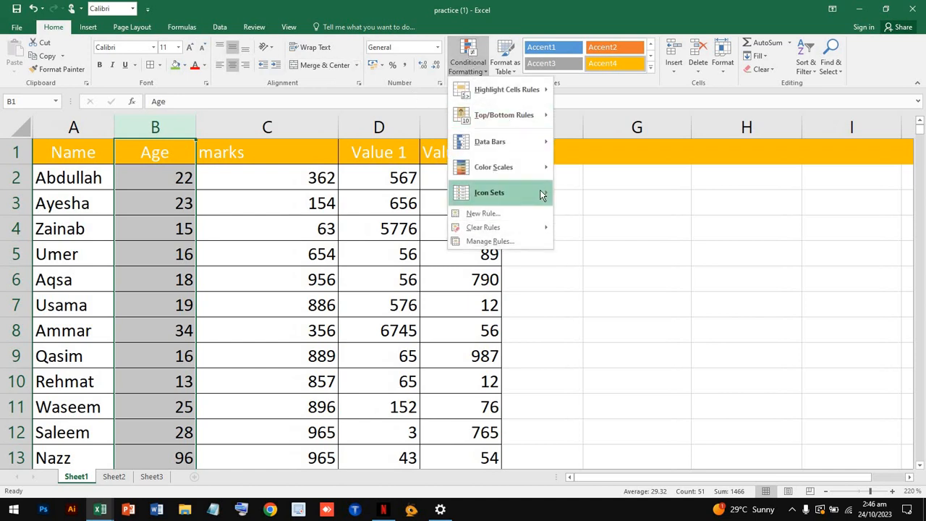
pyautogui.moveTo(540, 189)
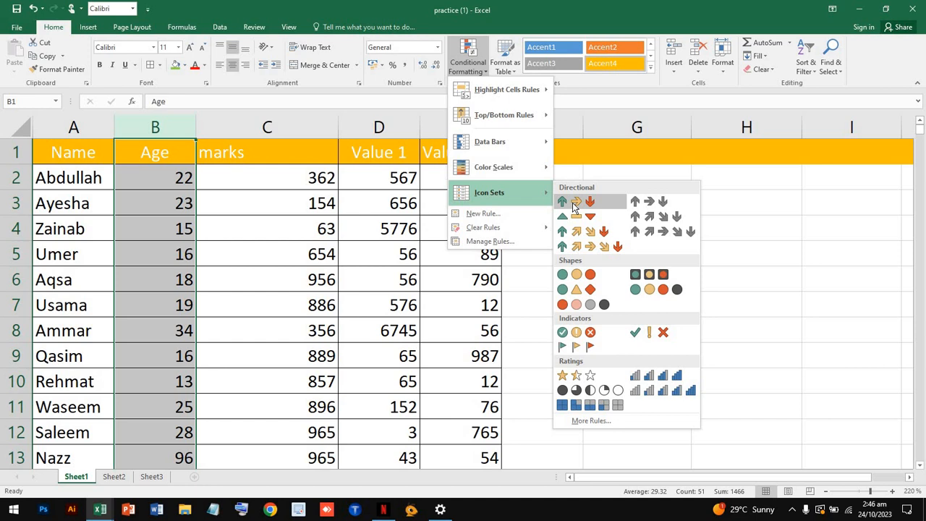
pyautogui.click(227, 321)
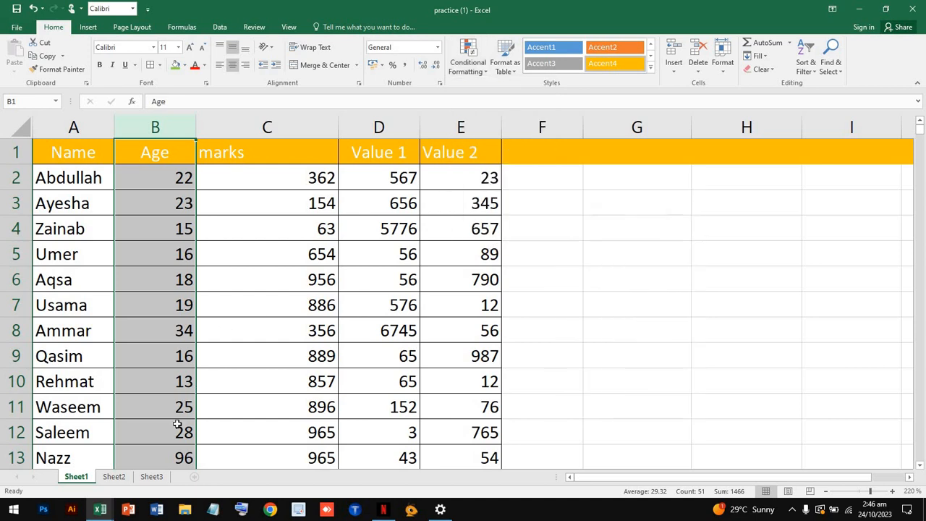
# Step: Set the age in cell B13 to 22
pyautogui.scroll(-1, 178, 423)
pyautogui.doubleClick(181, 407)
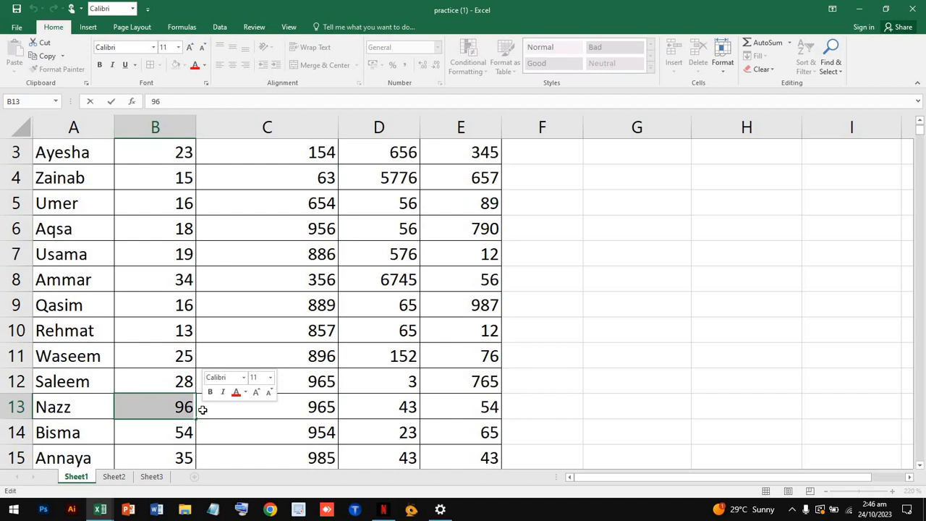
pyautogui.write('2+B12')
pyautogui.scroll(1, 203, 409)
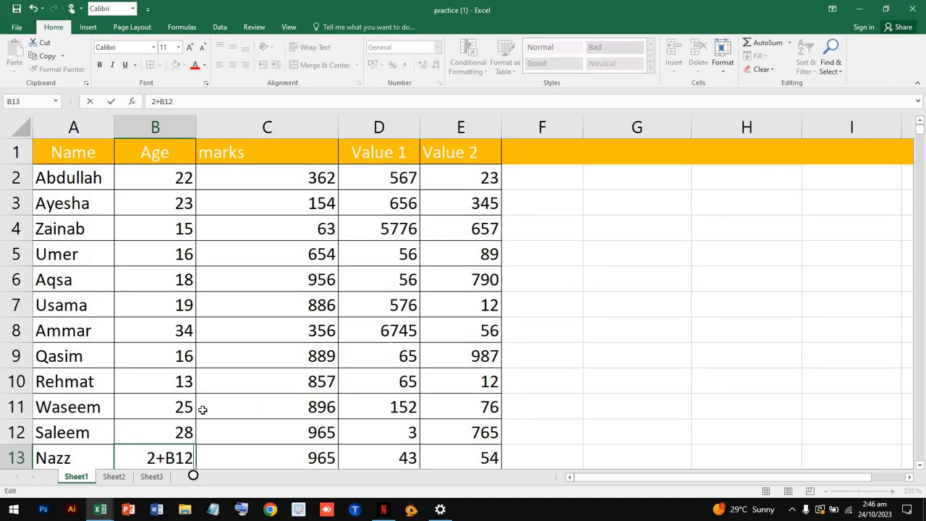
pyautogui.press('BackSpace')
pyautogui.press('BackSpace')
pyautogui.press('BackSpace')
pyautogui.press('BackSpace')
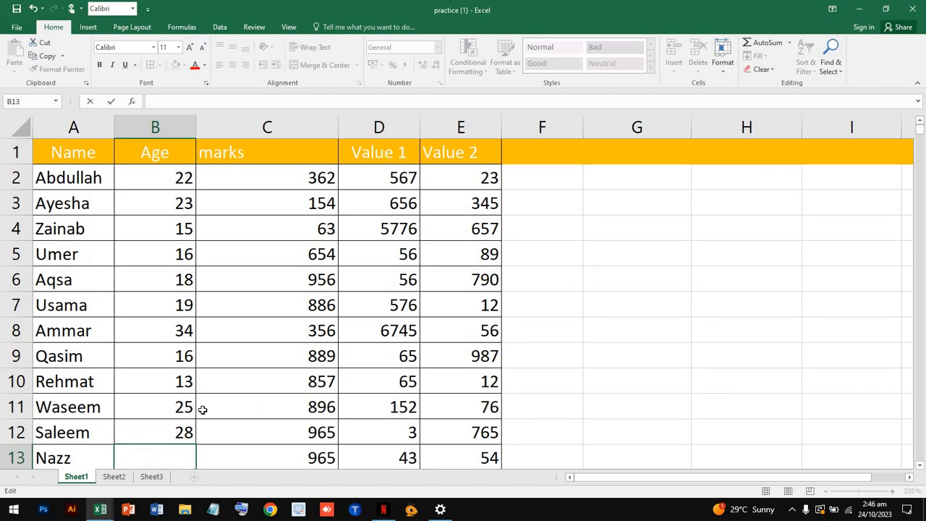
pyautogui.write('22')
pyautogui.click(222, 424)
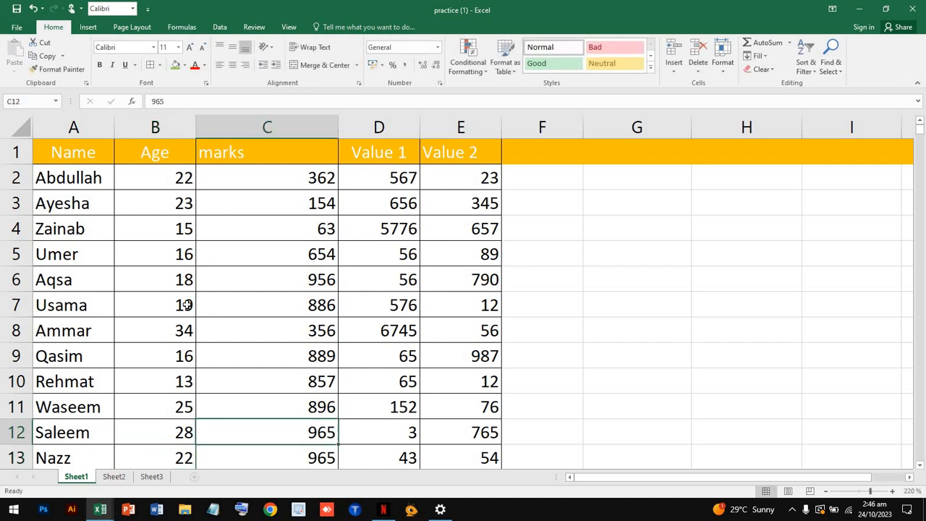
# Step: Apply the 3 Arrows (Colored) icon set as conditional formatting to the whole Age column B
pyautogui.click(176, 152)
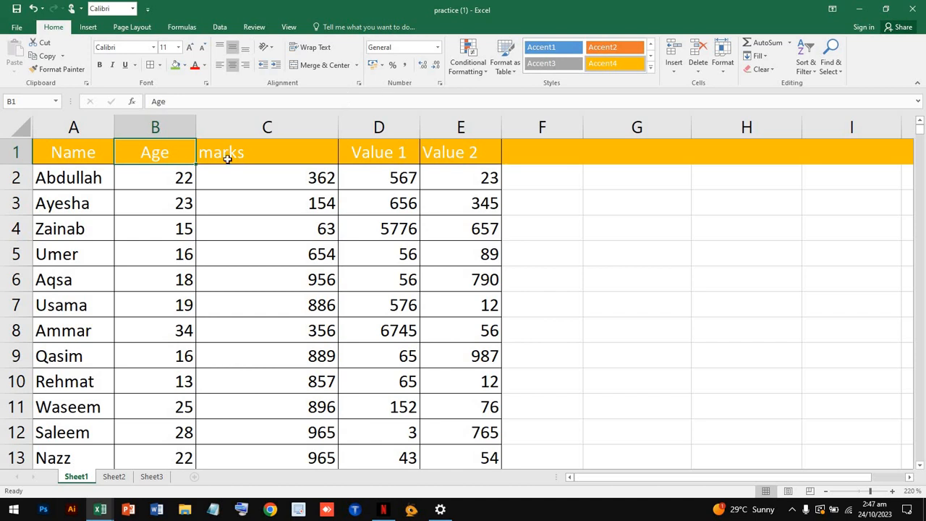
pyautogui.click(167, 128)
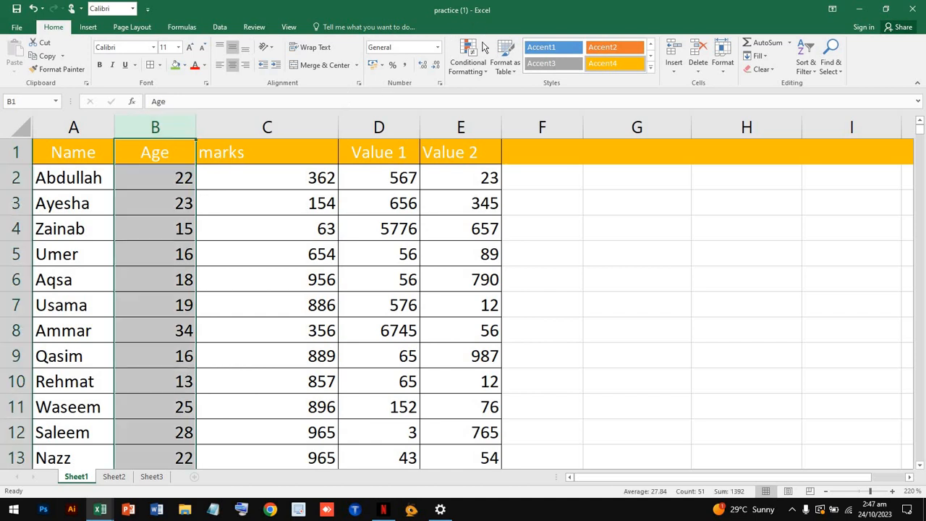
pyautogui.click(469, 61)
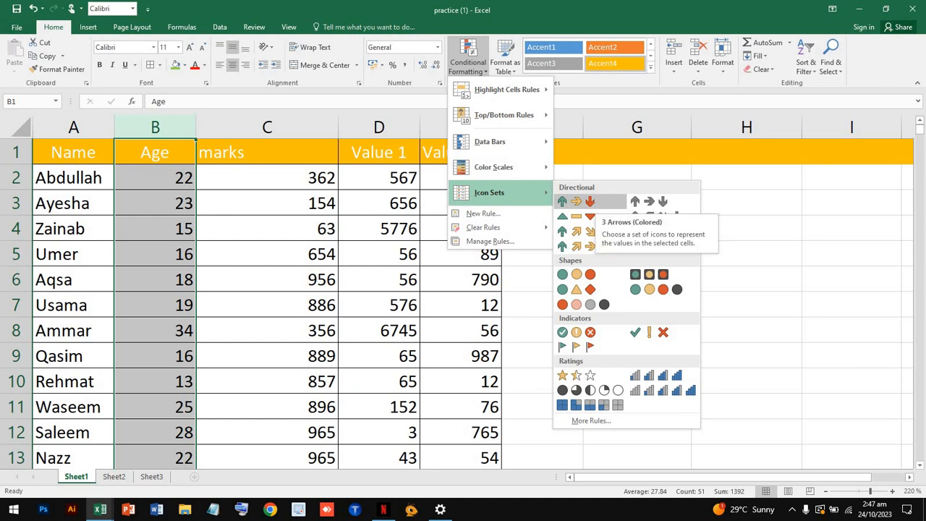
pyautogui.click(592, 204)
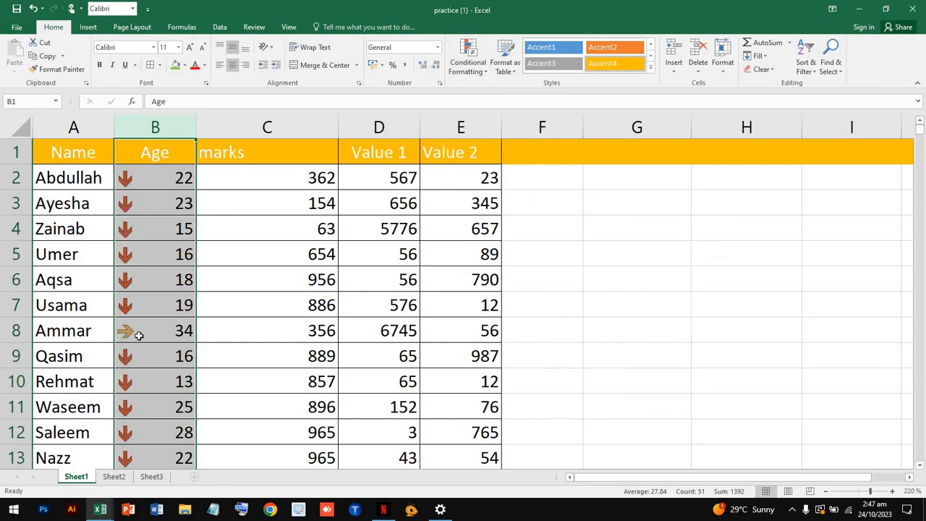
# Step: Examine which arrow icons the ages in column B receive further down the list, then deselect the column
pyautogui.scroll(-3, 182, 334)
pyautogui.scroll(-1, 184, 333)
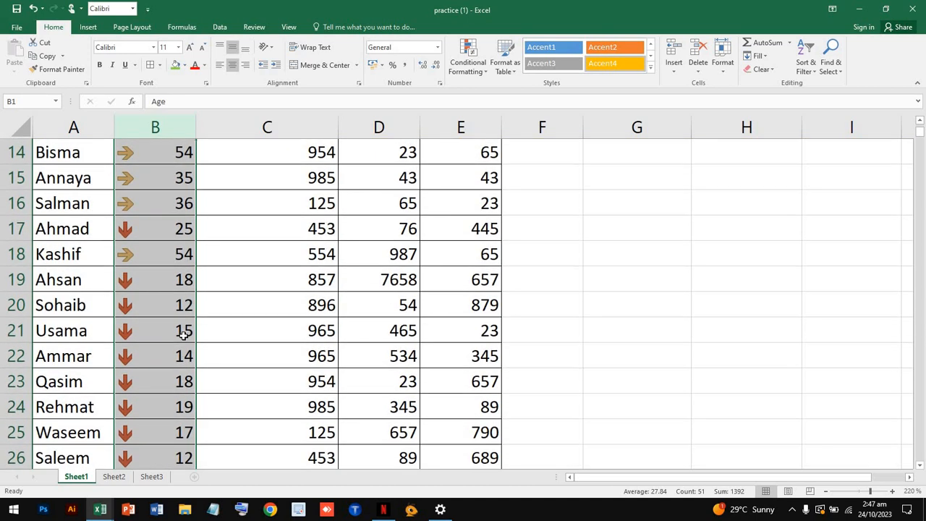
pyautogui.scroll(-7, 184, 334)
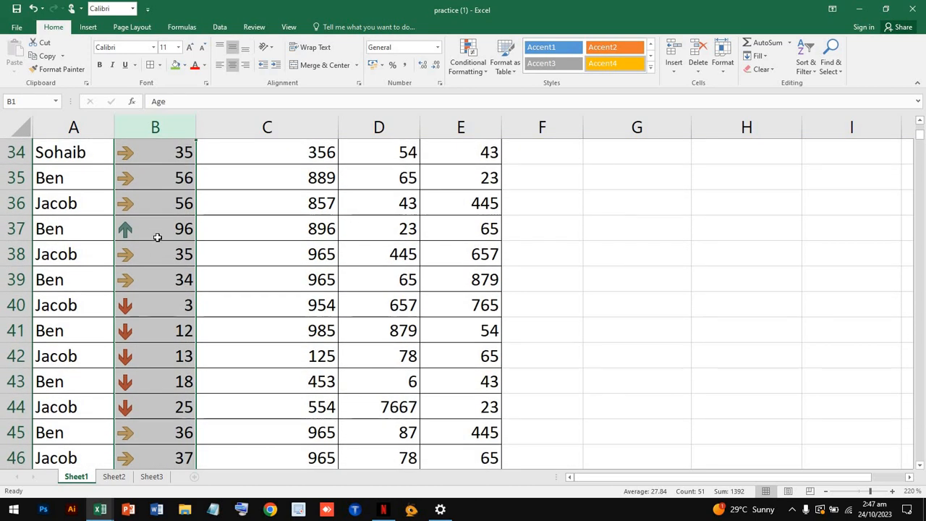
pyautogui.scroll(-3, 145, 230)
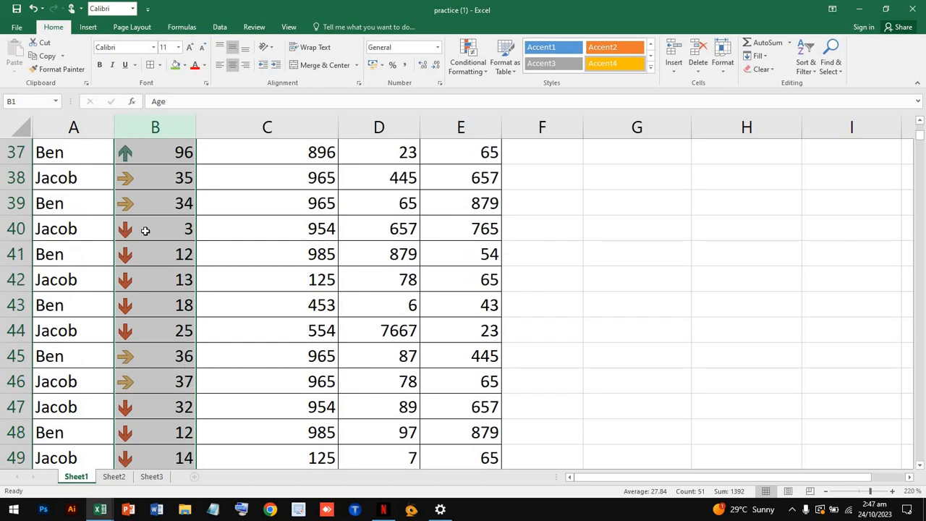
pyautogui.scroll(4, 147, 246)
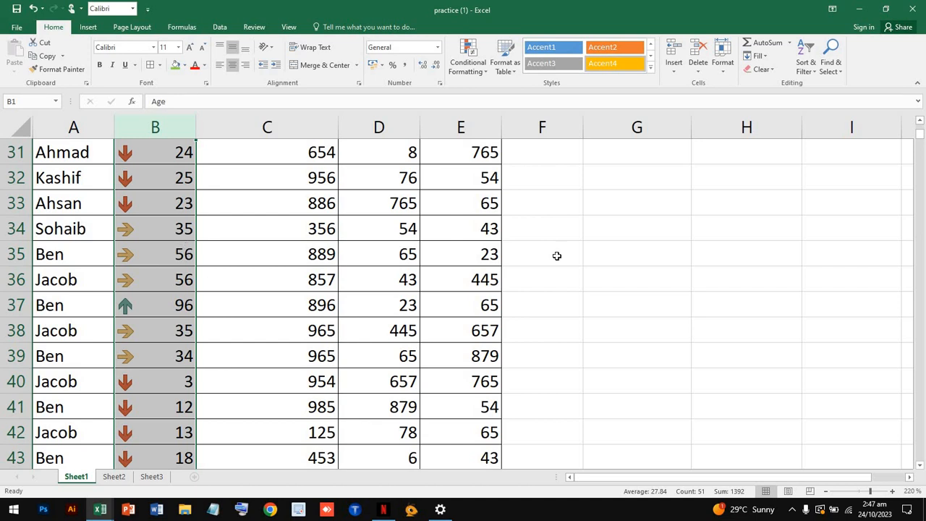
pyautogui.click(622, 251)
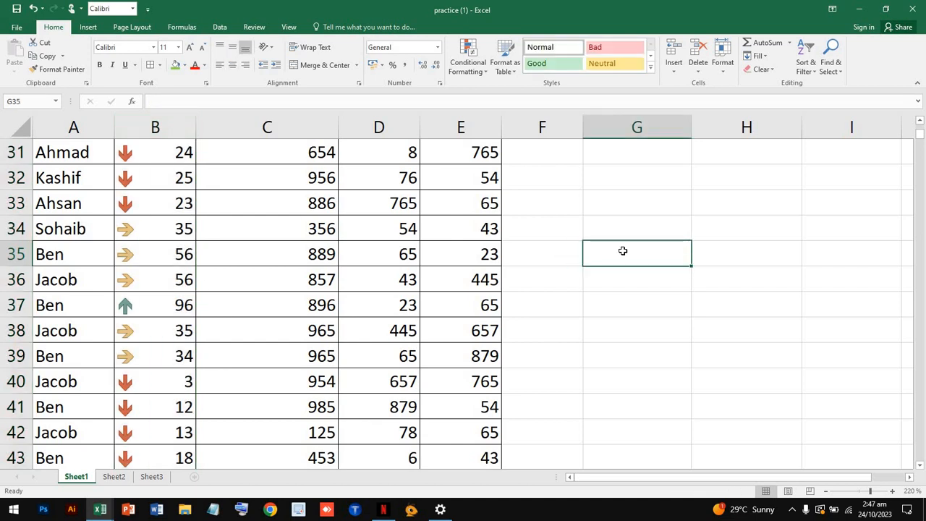
# Step: Enter the sample values 10, 15 and 20 in cells G11, G12 and G13
pyautogui.press('pageup')
pyautogui.press('pageup')
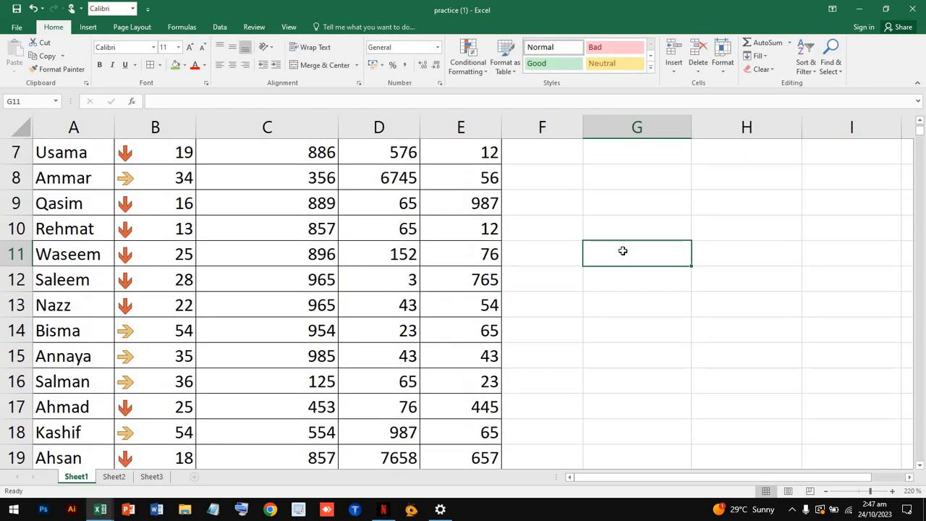
pyautogui.doubleClick(624, 252)
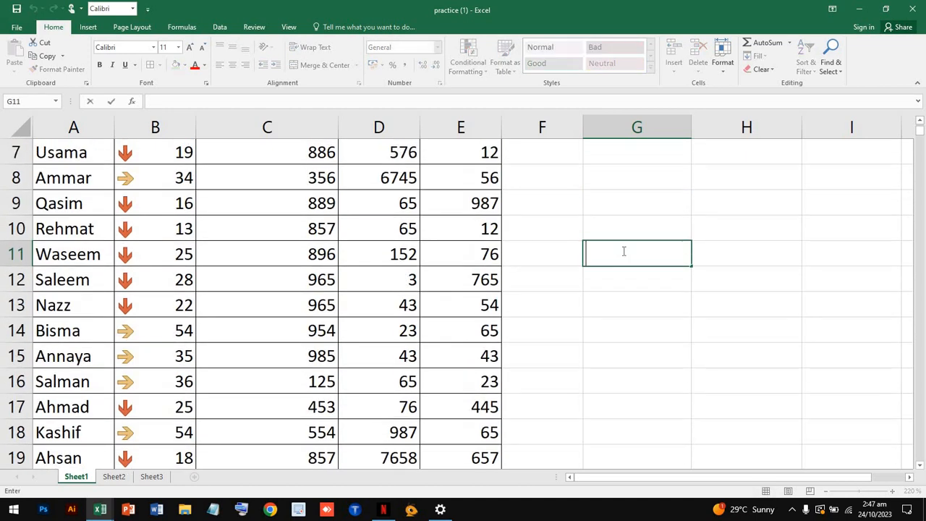
pyautogui.write('10')
pyautogui.click(654, 277)
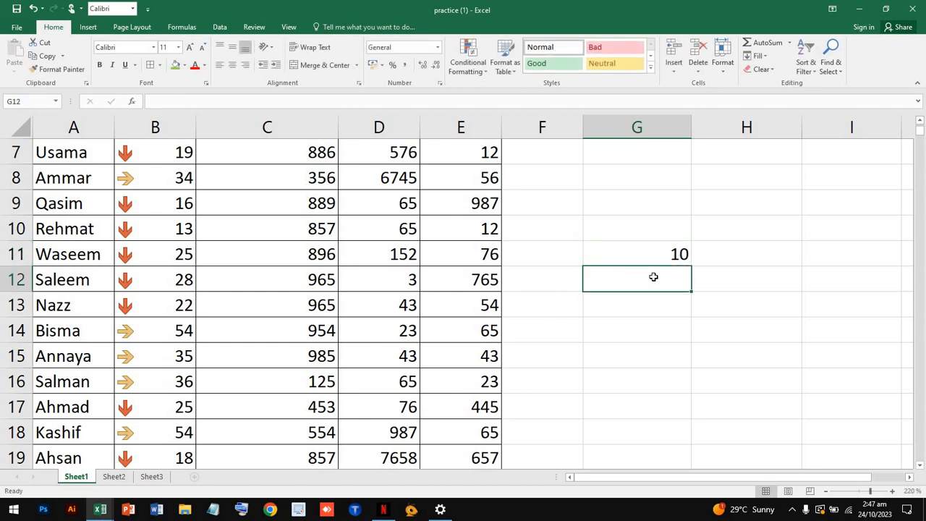
pyautogui.write('15')
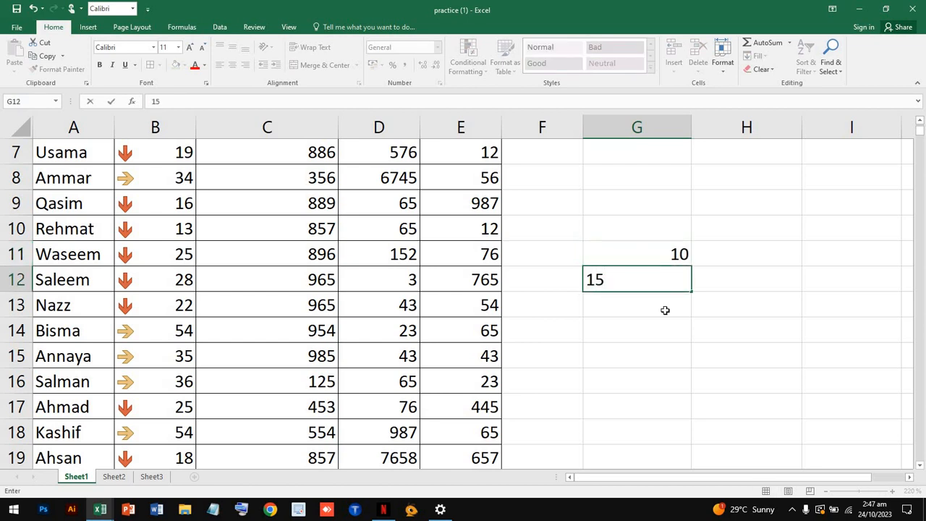
pyautogui.click(665, 311)
pyautogui.write('20')
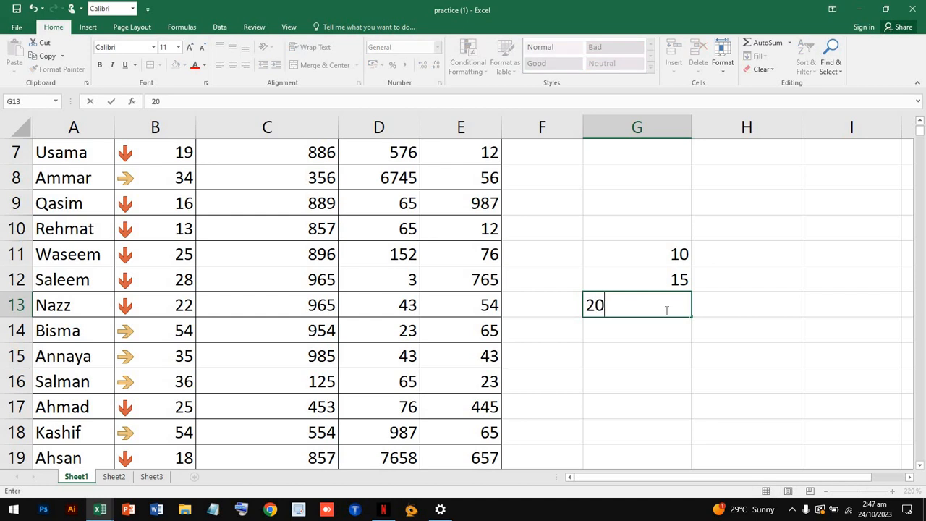
# Step: Apply the 3 Arrows (Colored) icon set as conditional formatting to cells G11:G13
pyautogui.moveTo(658, 256); pyautogui.dragTo(663, 298)
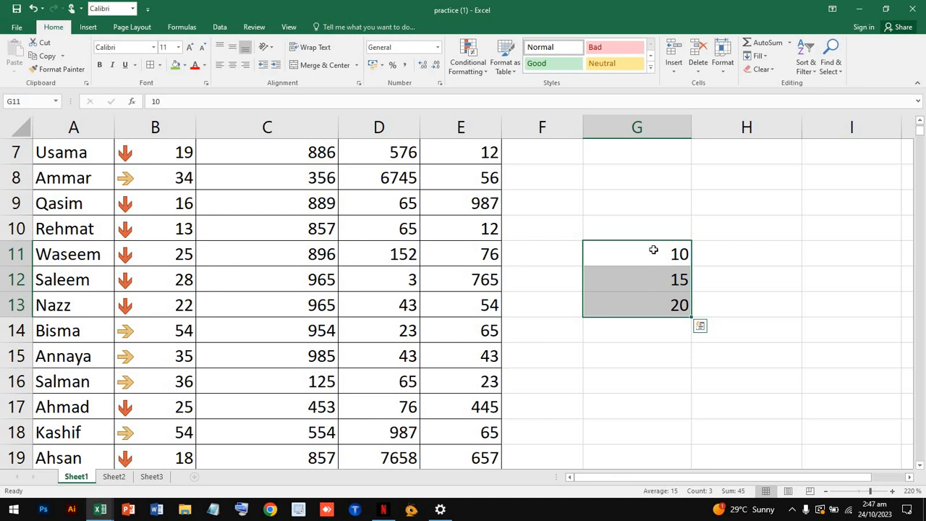
pyautogui.click(485, 68)
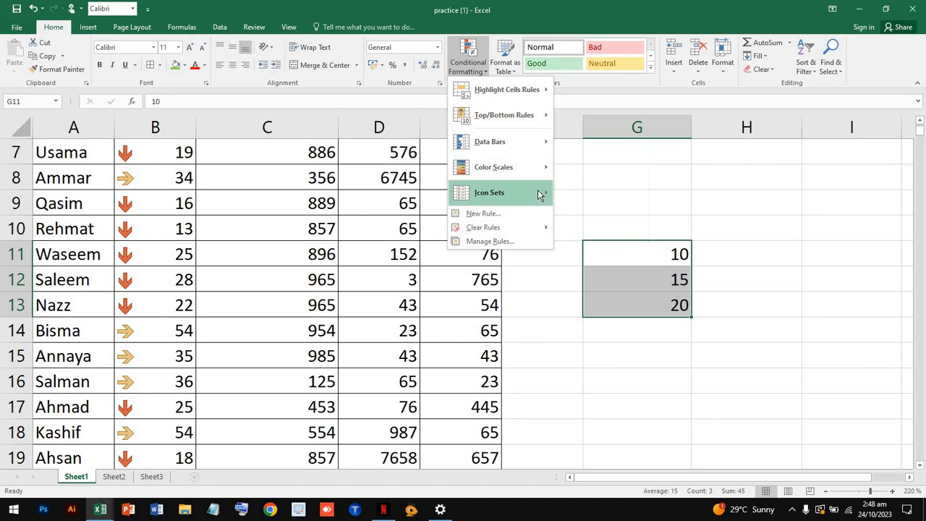
pyautogui.click(577, 204)
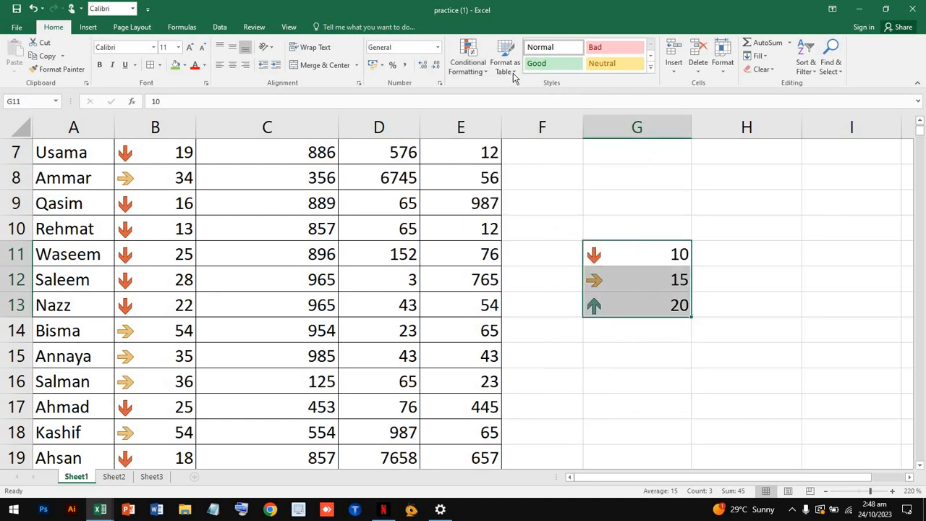
# Step: Look over the available conditional formatting icon sets, then examine the arrow icons on cells G11:G13
pyautogui.click(472, 69)
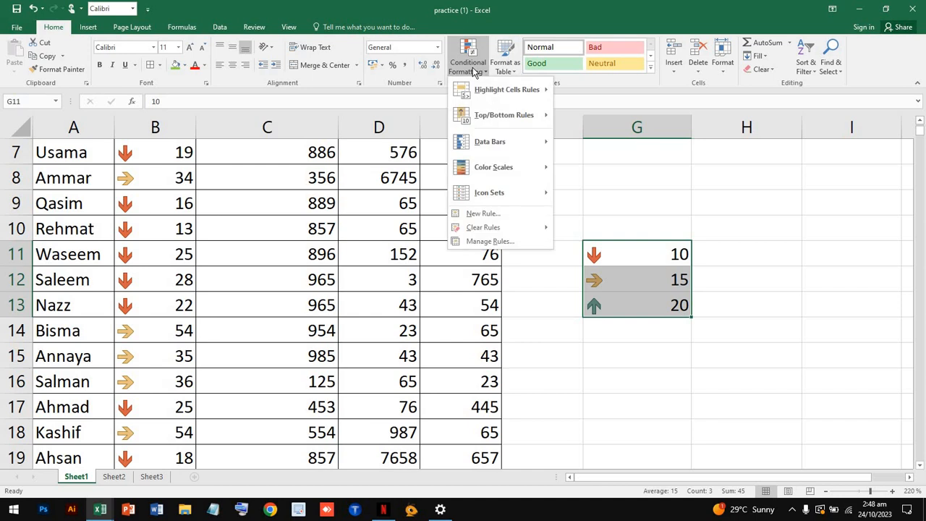
pyautogui.moveTo(526, 192)
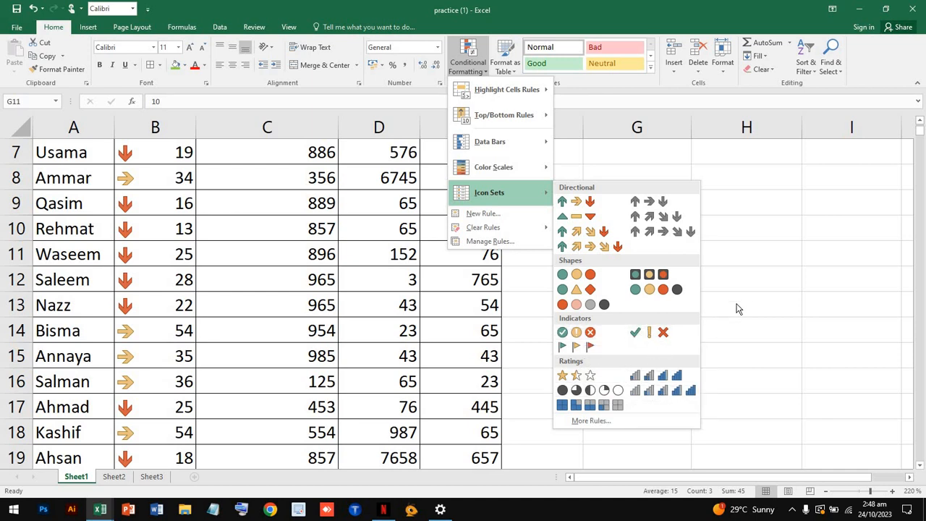
pyautogui.click(678, 254)
pyautogui.click(671, 251)
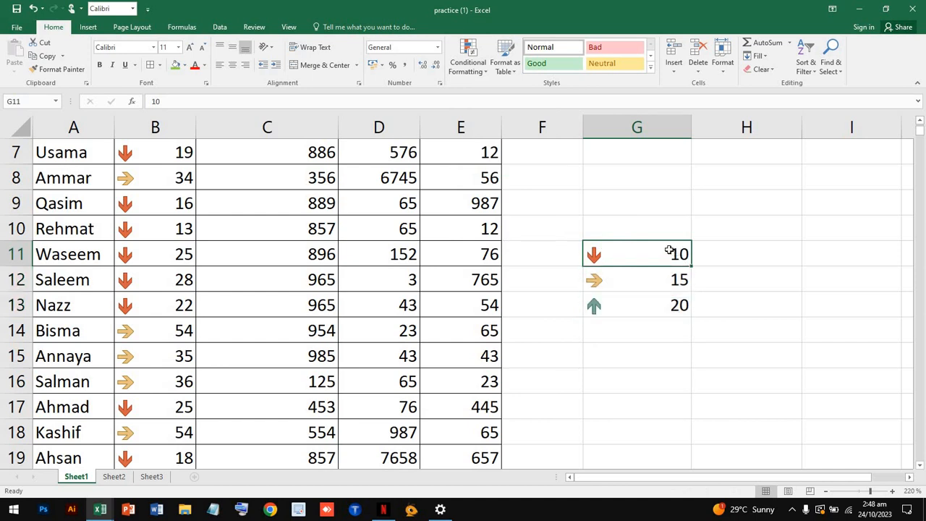
pyautogui.moveTo(673, 254); pyautogui.dragTo(684, 289)
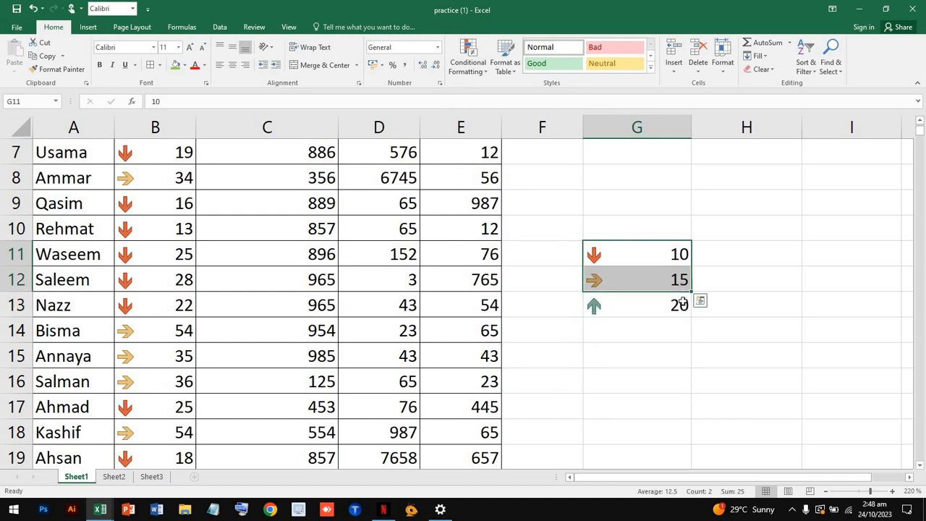
pyautogui.click(681, 306)
pyautogui.moveTo(664, 250); pyautogui.dragTo(680, 304)
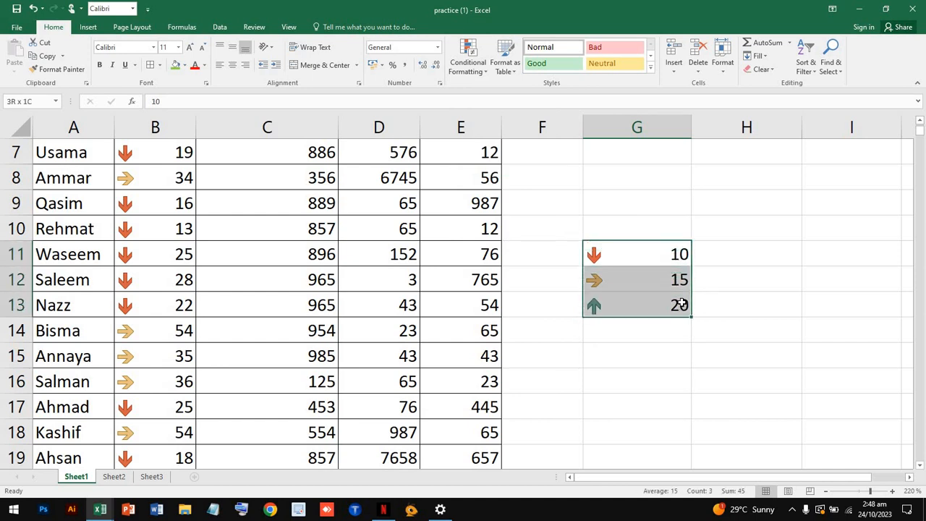
# Step: Replace the values in cells G11, G12 and G13 with 5, 4 and 5
pyautogui.doubleClick(660, 256)
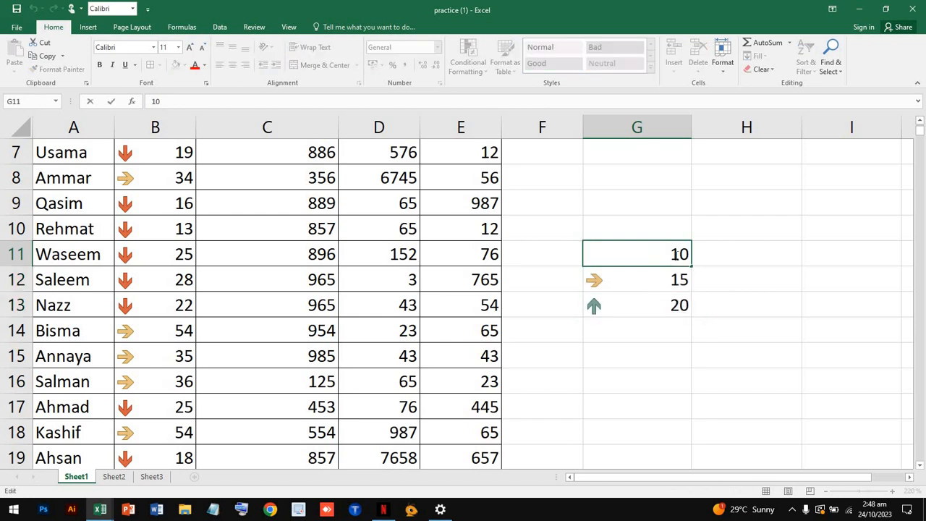
pyautogui.moveTo(688, 255); pyautogui.dragTo(681, 254)
pyautogui.doubleClick(685, 252)
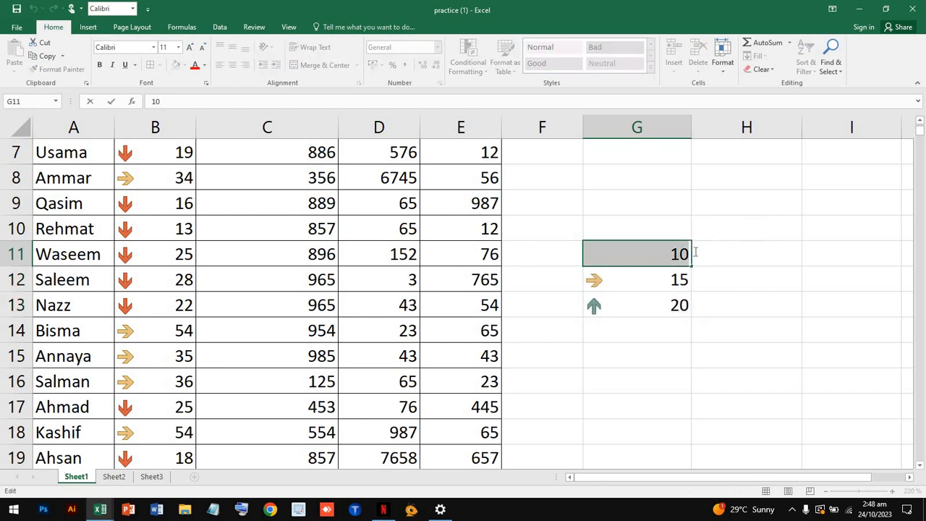
pyautogui.write('5+G11')
pyautogui.scroll(2, 693, 251)
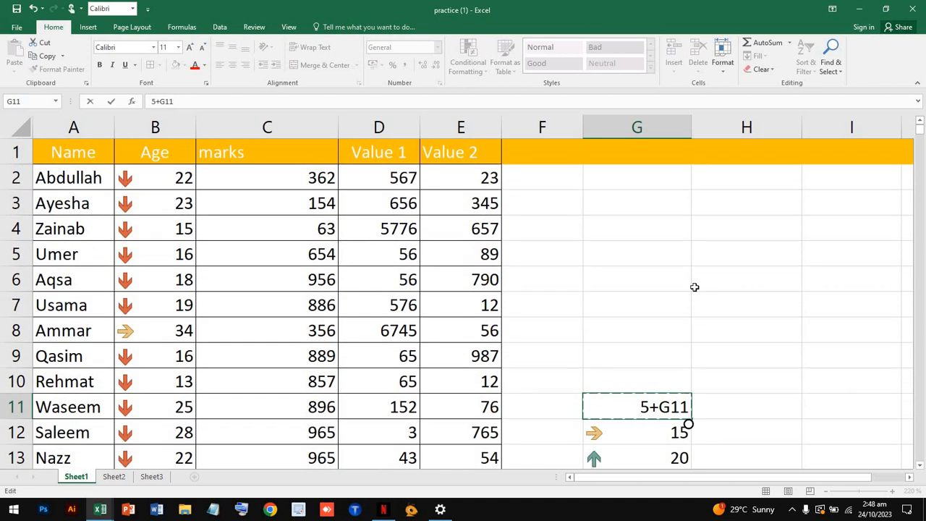
pyautogui.press('BackSpace')
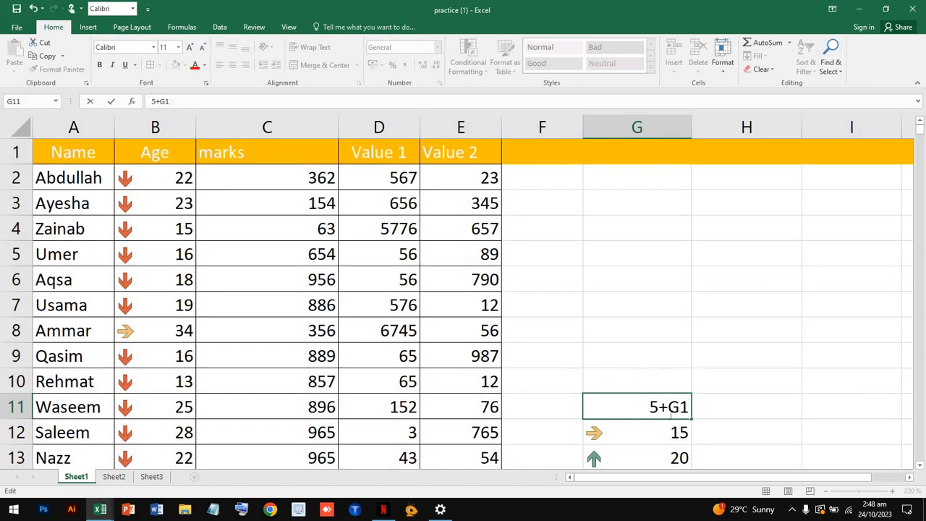
pyautogui.moveTo(659, 403); pyautogui.dragTo(703, 406)
pyautogui.write('5')
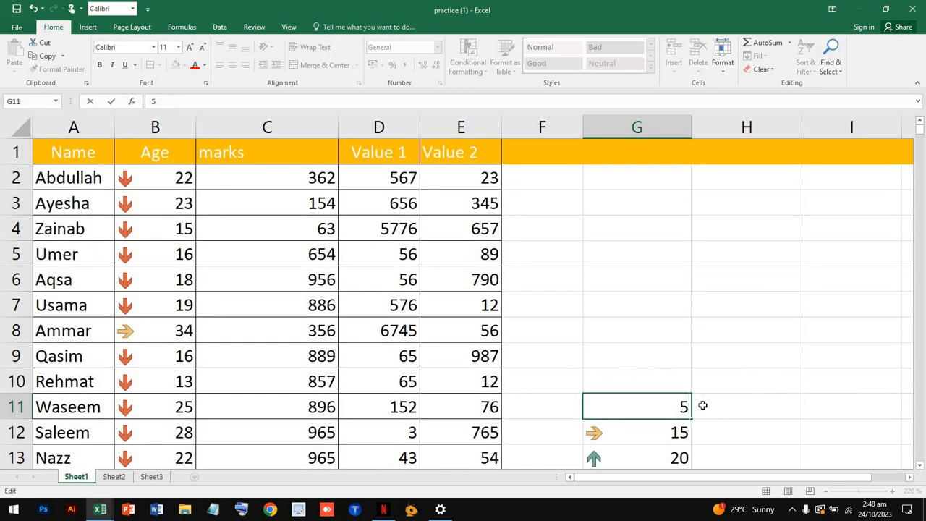
pyautogui.doubleClick(655, 433)
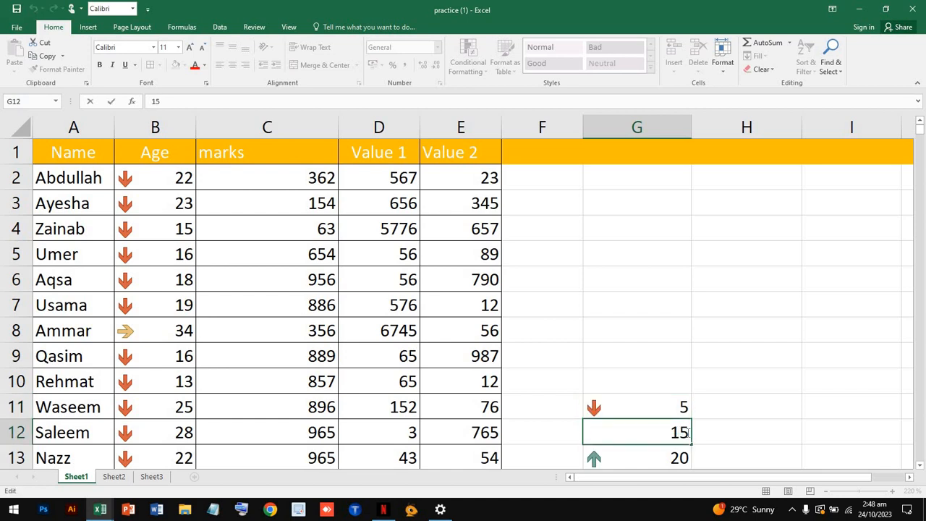
pyautogui.doubleClick(689, 432)
pyautogui.doubleClick(631, 455)
pyautogui.moveTo(670, 421); pyautogui.dragTo(745, 427)
pyautogui.write('5')
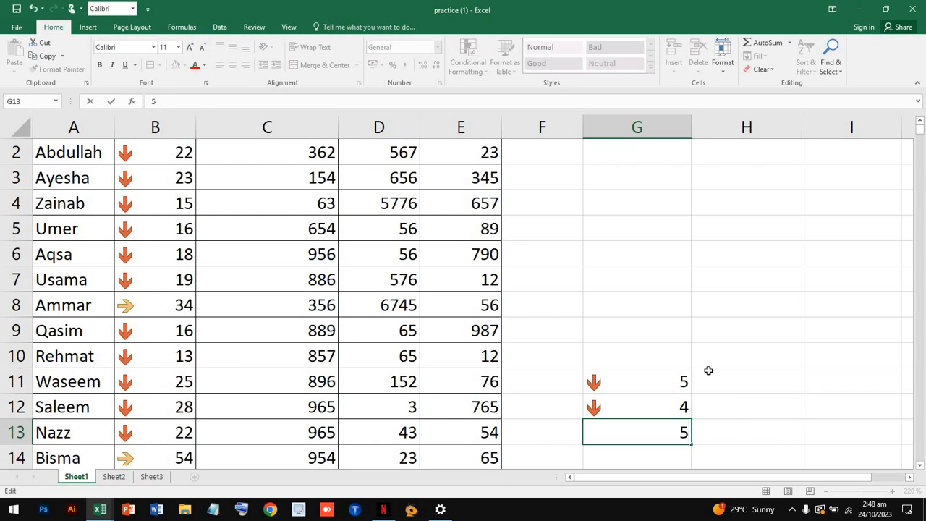
# Step: Enter 2, 5, 4 and 7 in cells G8 to G11
pyautogui.click(672, 301)
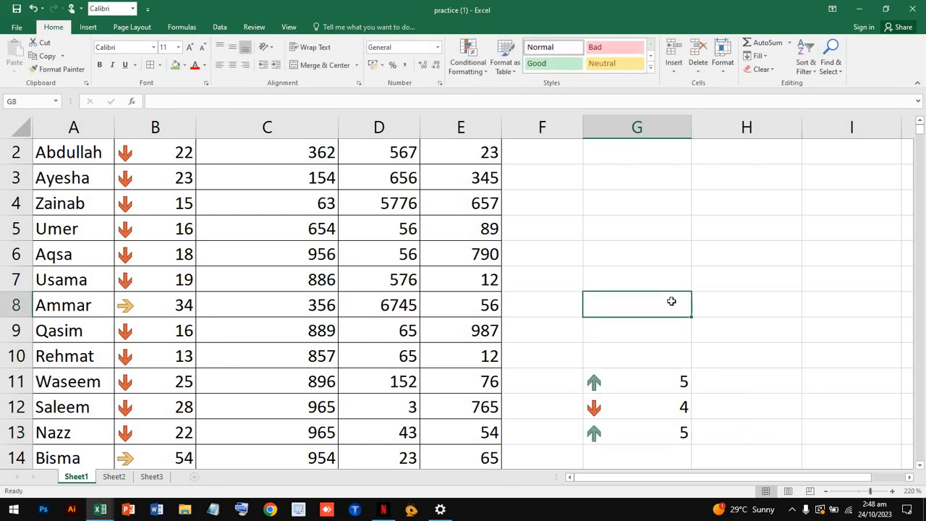
pyautogui.write('2')
pyautogui.press('Return')
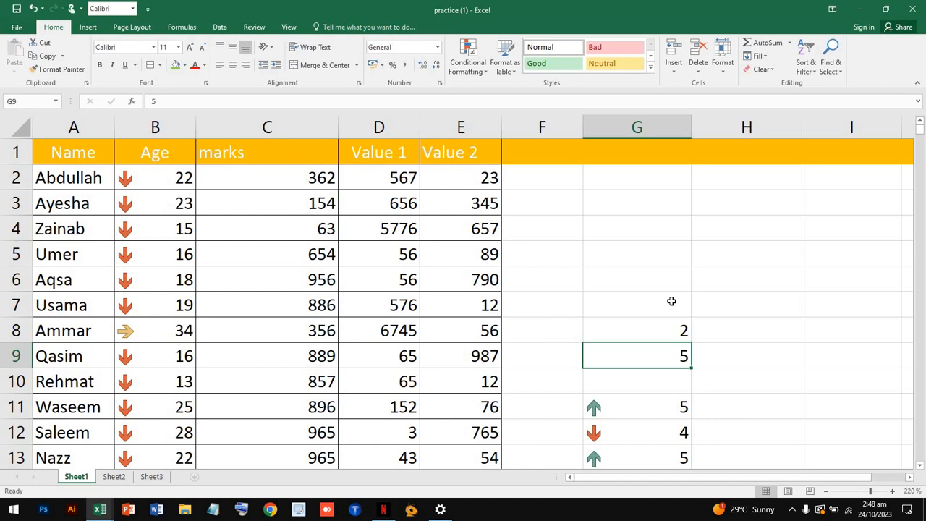
pyautogui.press('Return')
pyautogui.write('4')
pyautogui.press('Return')
pyautogui.write('7')
pyautogui.press('Return')
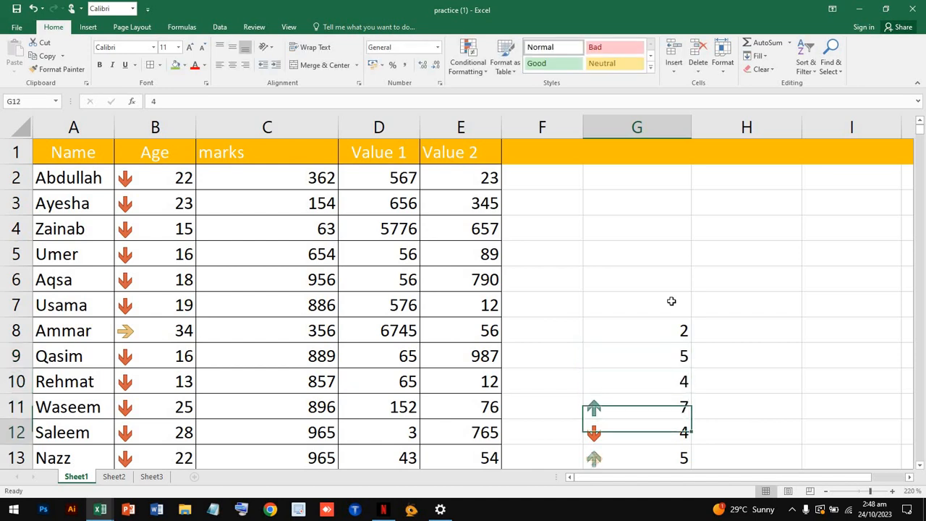
# Step: Set the value in cell G11 to 3
pyautogui.press('Up')
pyautogui.press('Up')
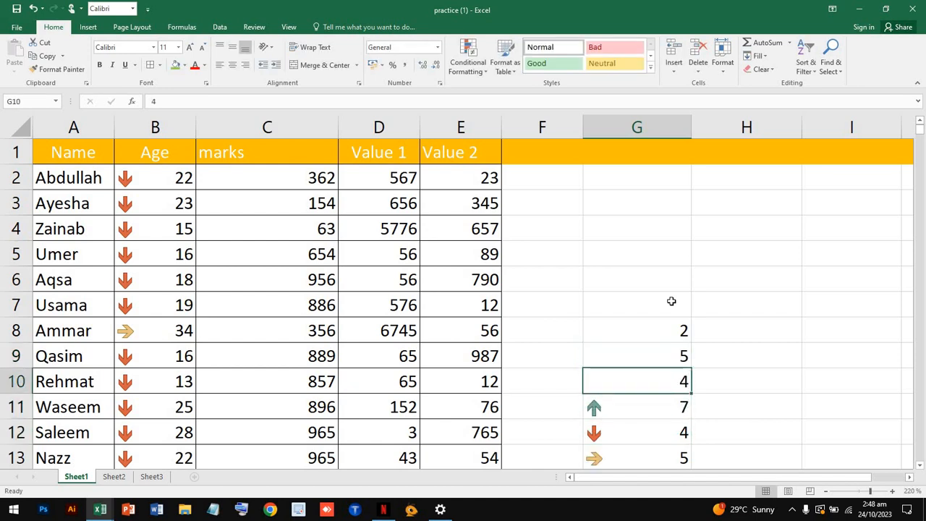
pyautogui.press('Down')
pyautogui.write('3')
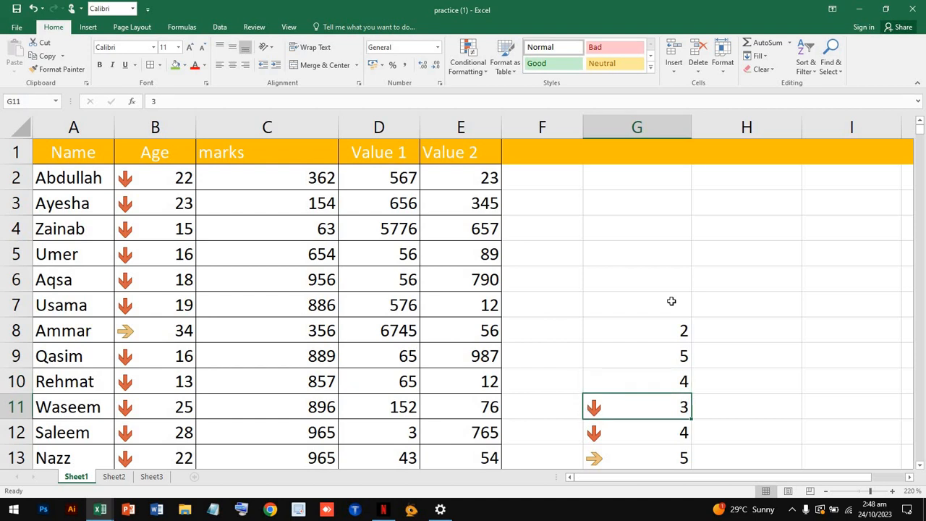
pyautogui.press('Return')
pyautogui.press('Down')
# Step: Enter 1, 2 and 5 in cells G2, G3 and G4
pyautogui.press('Up')
pyautogui.press('Up')
pyautogui.press('Up')
pyautogui.press('Up')
pyautogui.press('Up')
pyautogui.press('Up')
pyautogui.press('Up')
pyautogui.press('Up')
pyautogui.press('Up')
pyautogui.press('Up')
pyautogui.press('Up')
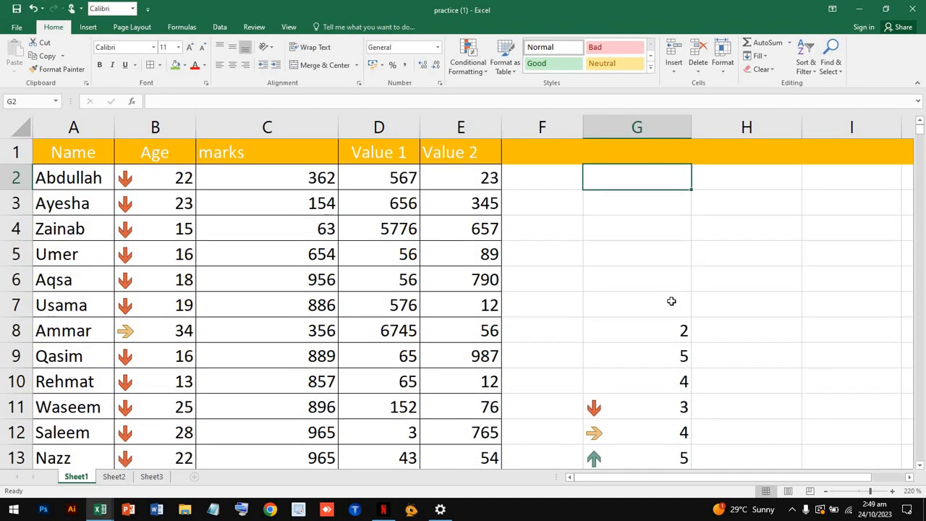
pyautogui.press('Down')
pyautogui.press('Down')
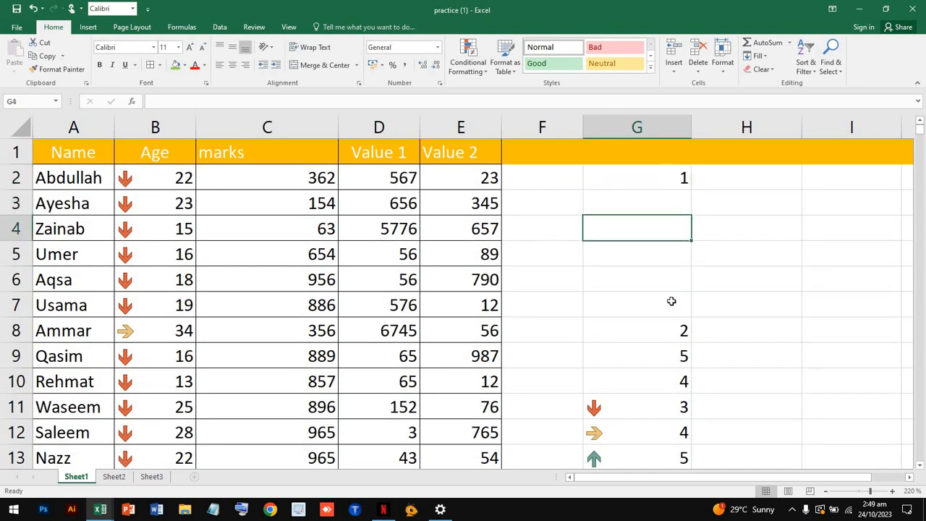
pyautogui.write('5')
pyautogui.press('Up')
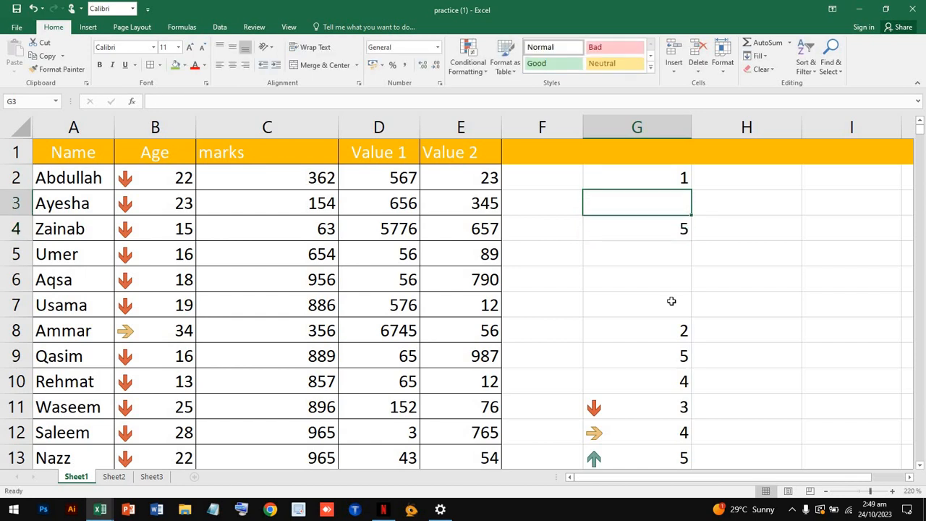
pyautogui.write('2')
pyautogui.press('Down')
pyautogui.press('Down')
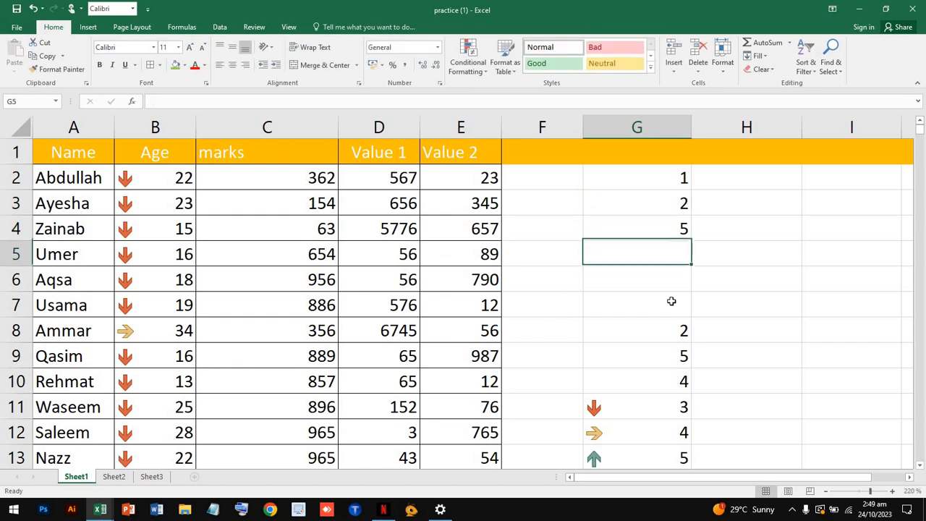
# Step: Enter 3, 2 and 4 in cells G5, G6 and G7
pyautogui.press('Down')
pyautogui.write('2')
pyautogui.press('Down')
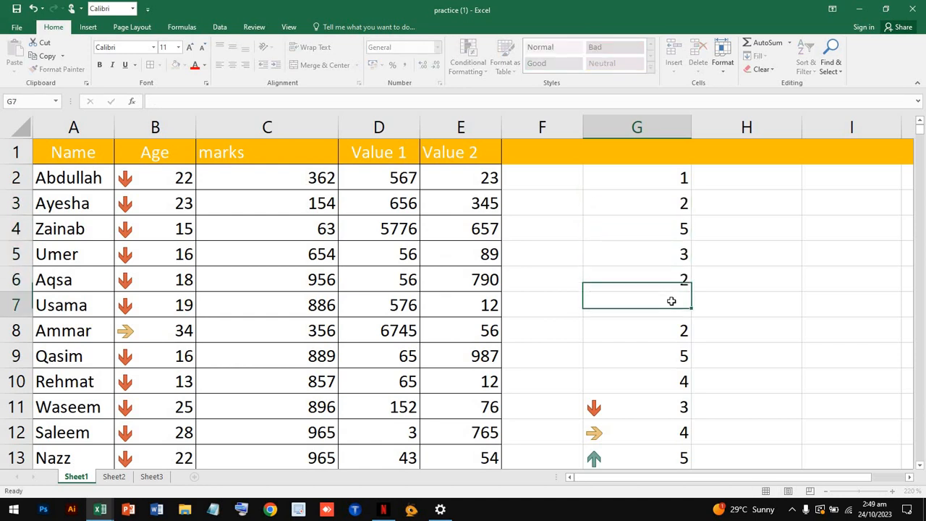
pyautogui.write('4')
pyautogui.press('Down')
pyautogui.press('Down')
pyautogui.press('Down')
pyautogui.press('Down')
pyautogui.press('Down')
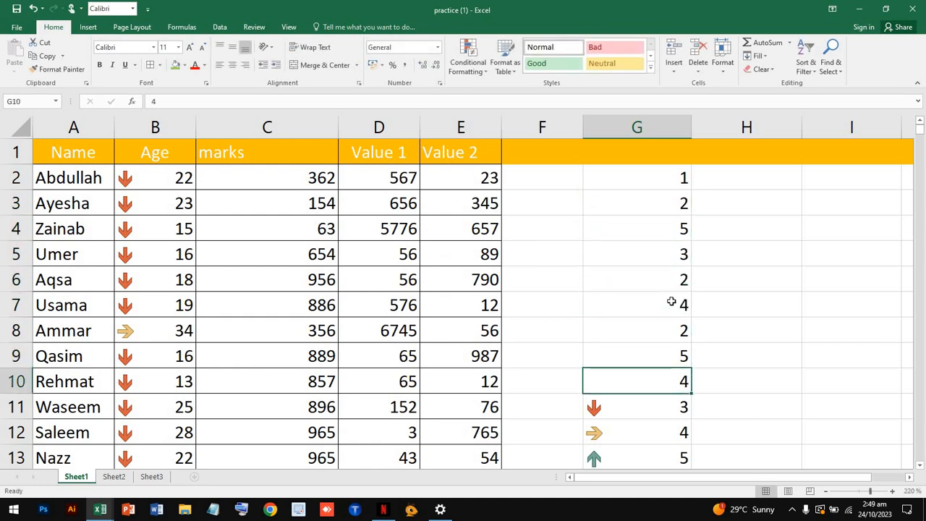
# Step: Select cells G2 to G13 and clear the conditional formatting rules from the entire sheet
pyautogui.hotkey('ctrl', 'Up')
pyautogui.hotkey('ctrl', 'Up')
pyautogui.press('Down')
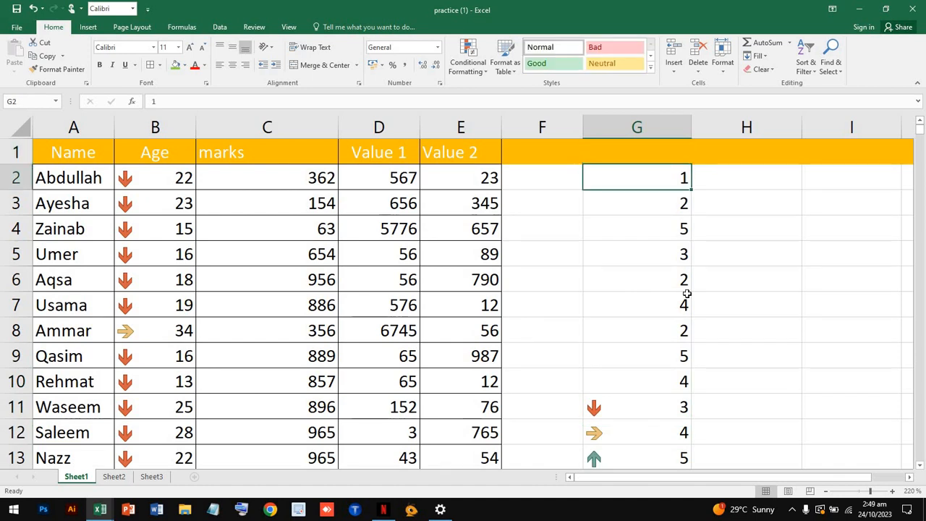
pyautogui.scroll(-1, 784, 294)
pyautogui.scroll(-1, 784, 289)
pyautogui.scroll(2, 781, 286)
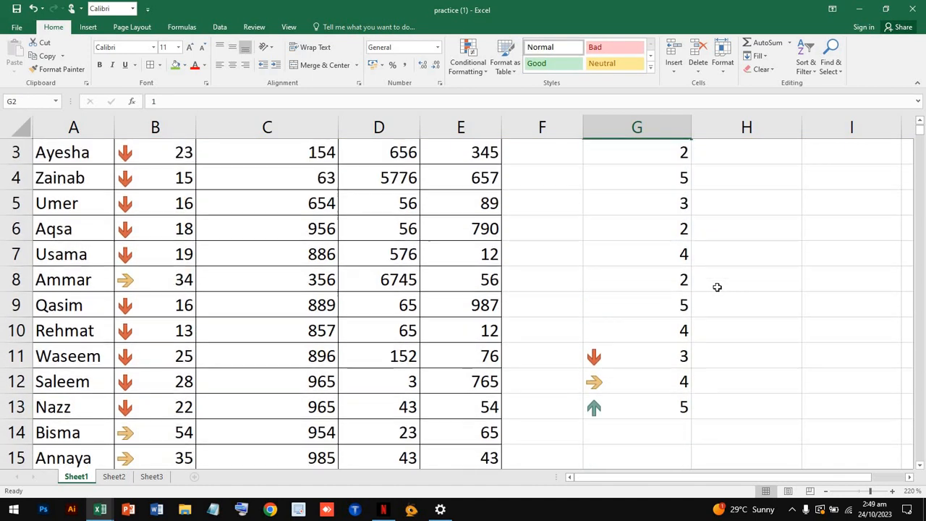
pyautogui.moveTo(658, 180); pyautogui.dragTo(667, 458)
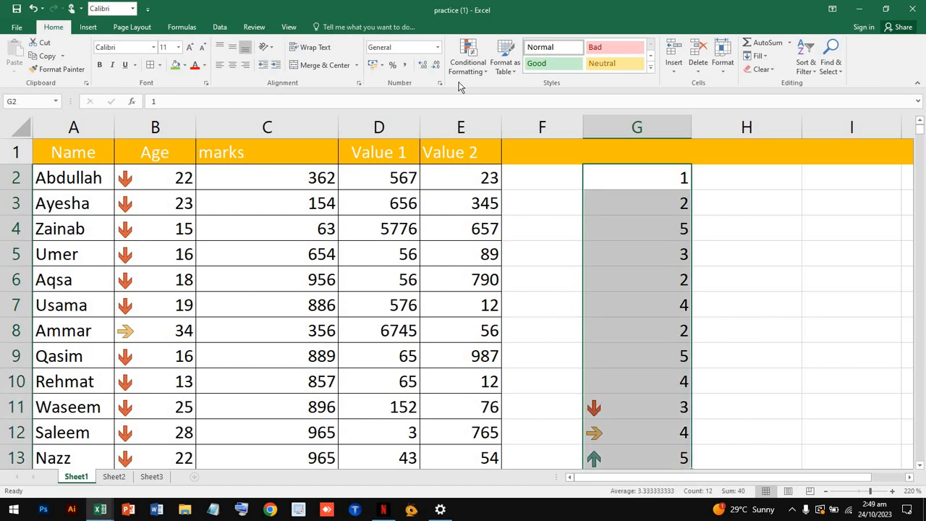
pyautogui.click(468, 67)
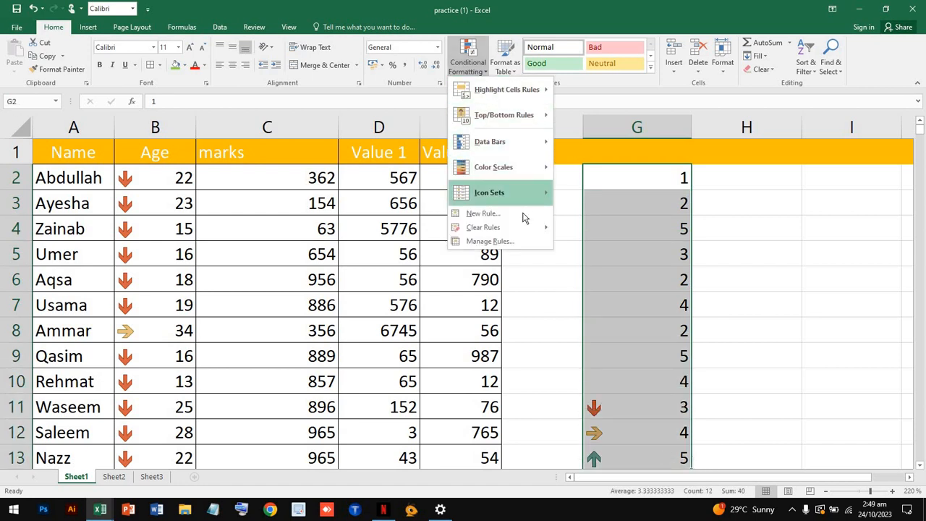
pyautogui.moveTo(521, 230)
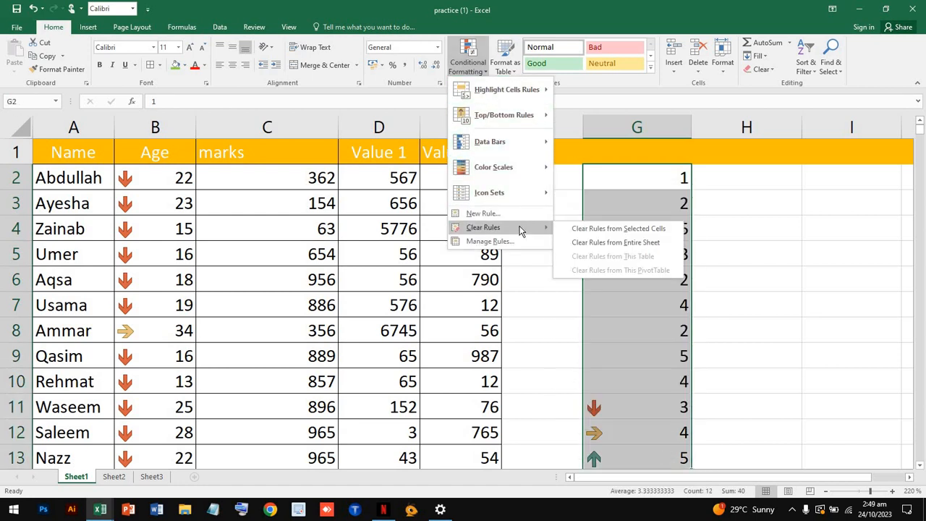
pyautogui.click(616, 242)
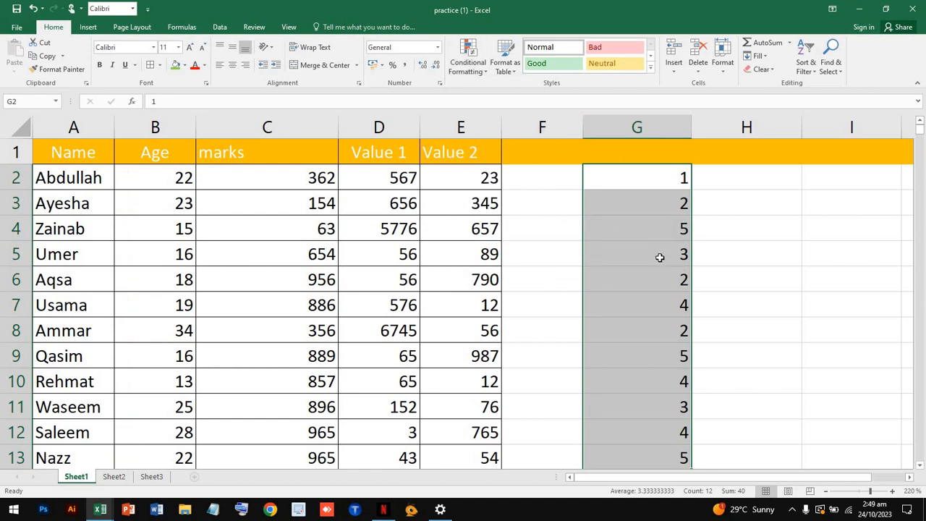
# Step: Apply the three-star ratings icon set to cells G2 to G13 and check individual cells against their stars
pyautogui.click(467, 58)
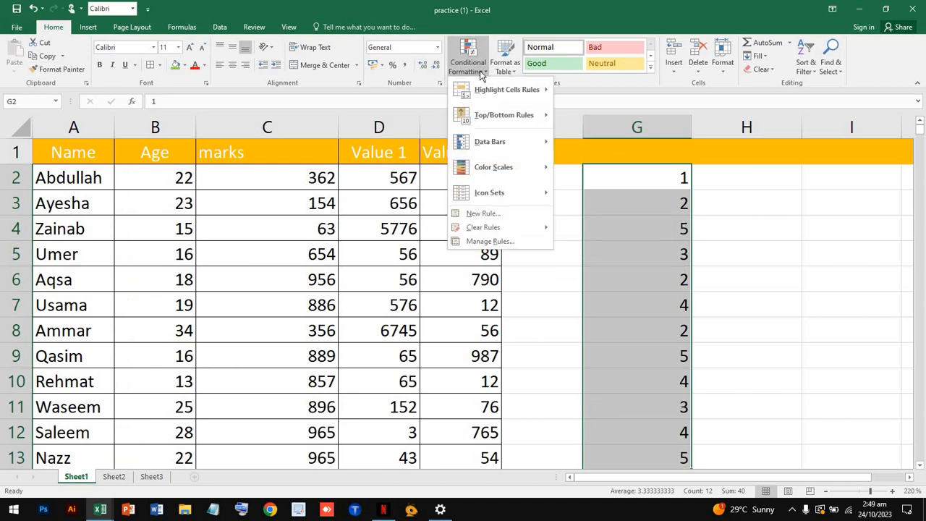
pyautogui.moveTo(511, 121)
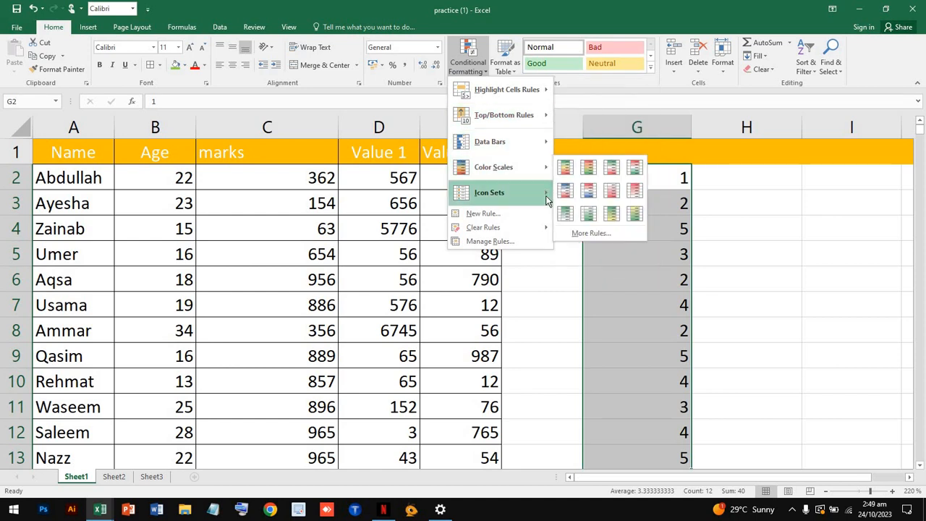
pyautogui.moveTo(546, 196)
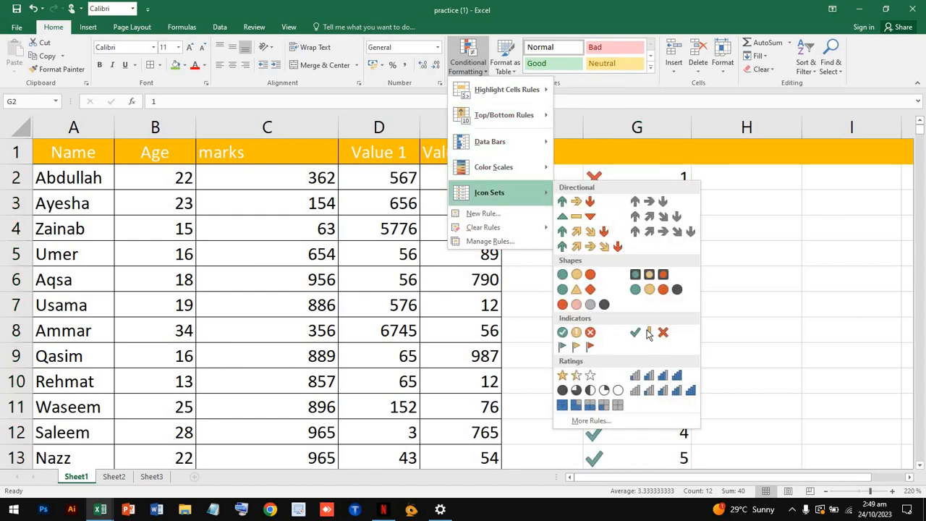
pyautogui.click(576, 374)
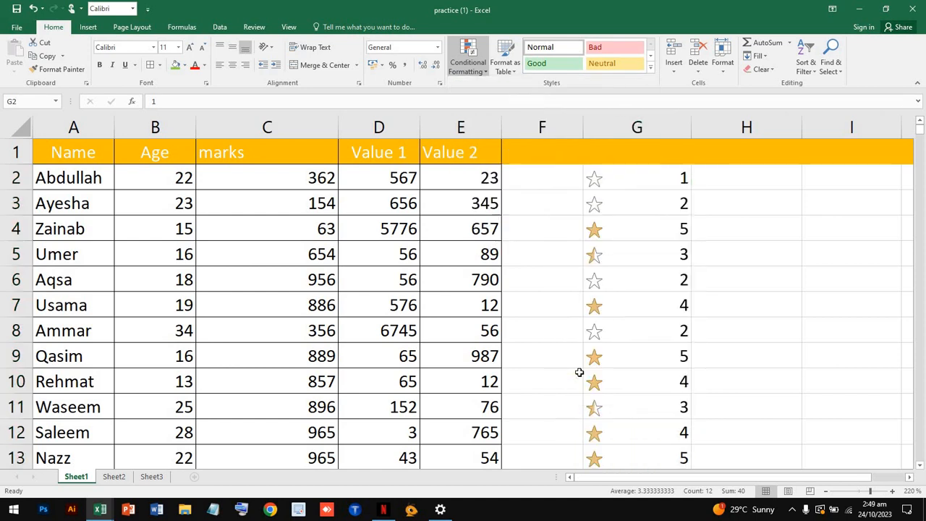
pyautogui.scroll(-1, 733, 337)
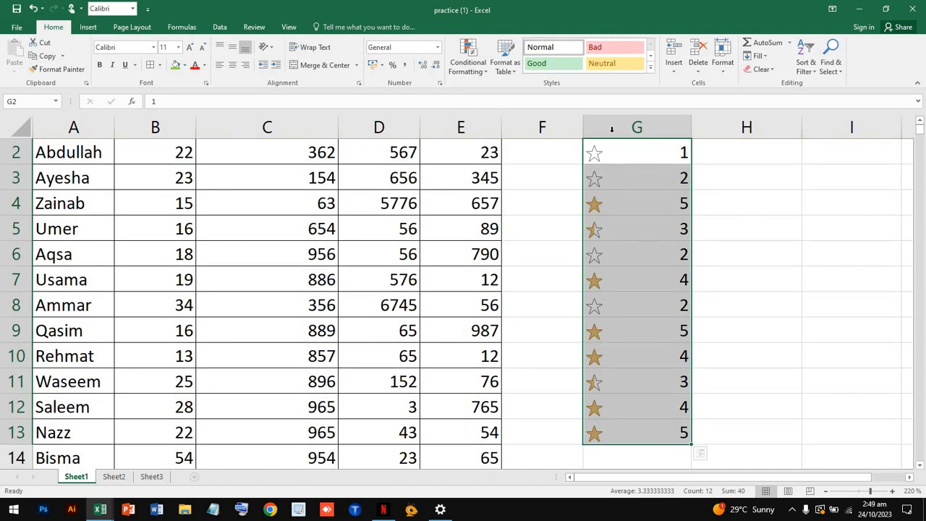
pyautogui.click(638, 168)
pyautogui.click(634, 151)
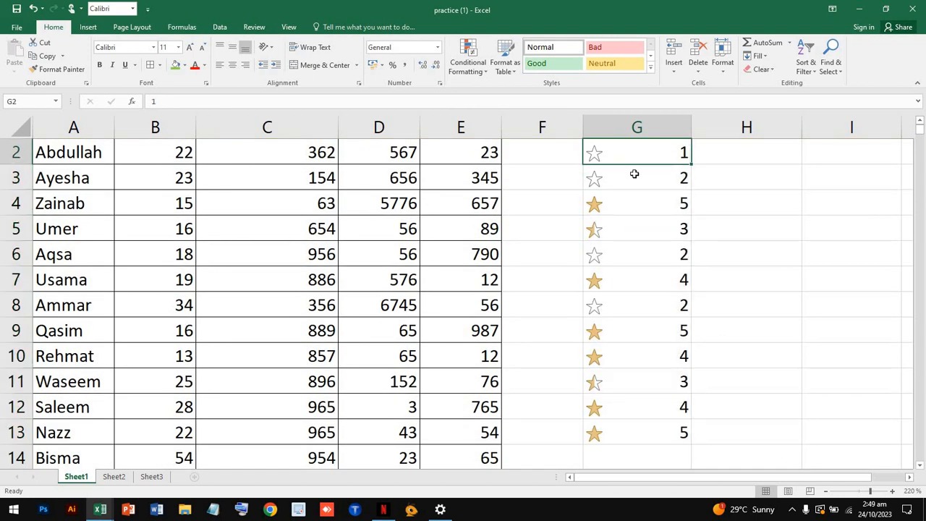
pyautogui.click(615, 206)
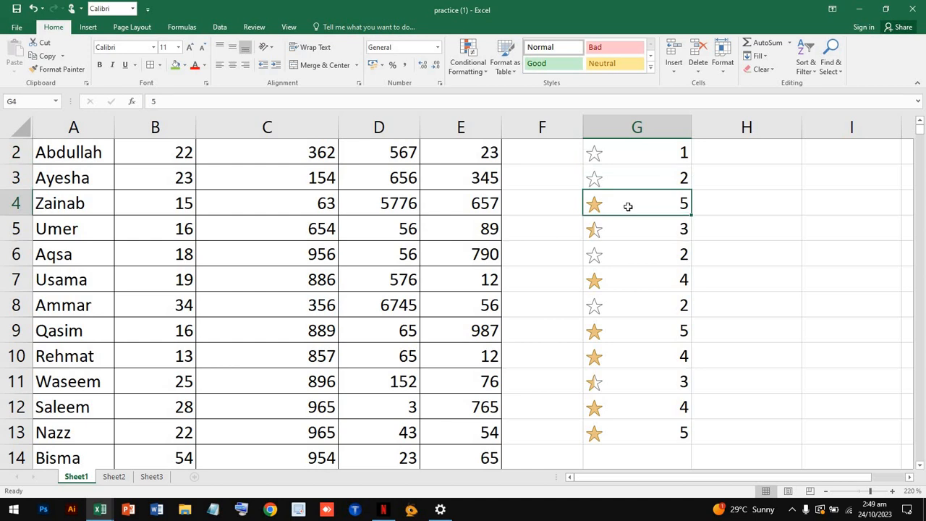
pyautogui.click(627, 233)
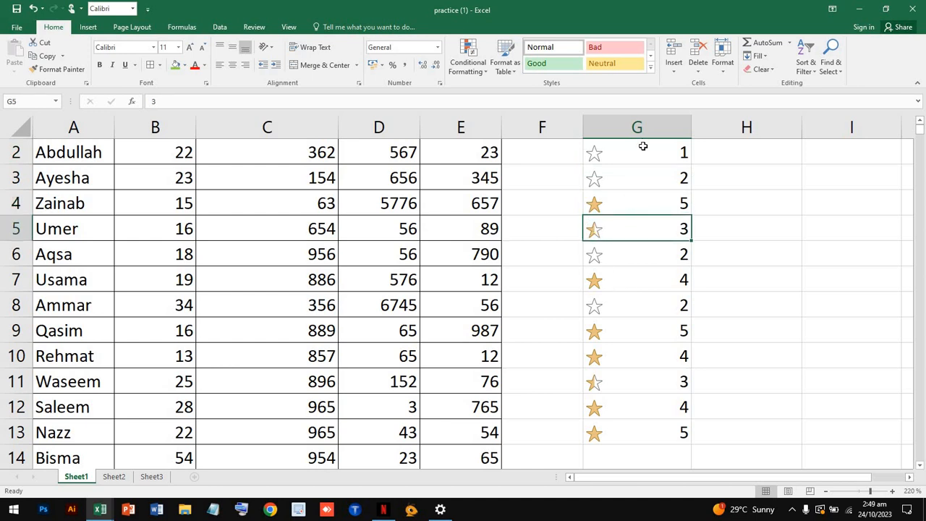
# Step: Apply the four-bar ratings icon set to cells G2 to G13 and check the icons in the first cells
pyautogui.moveTo(642, 146); pyautogui.dragTo(652, 430)
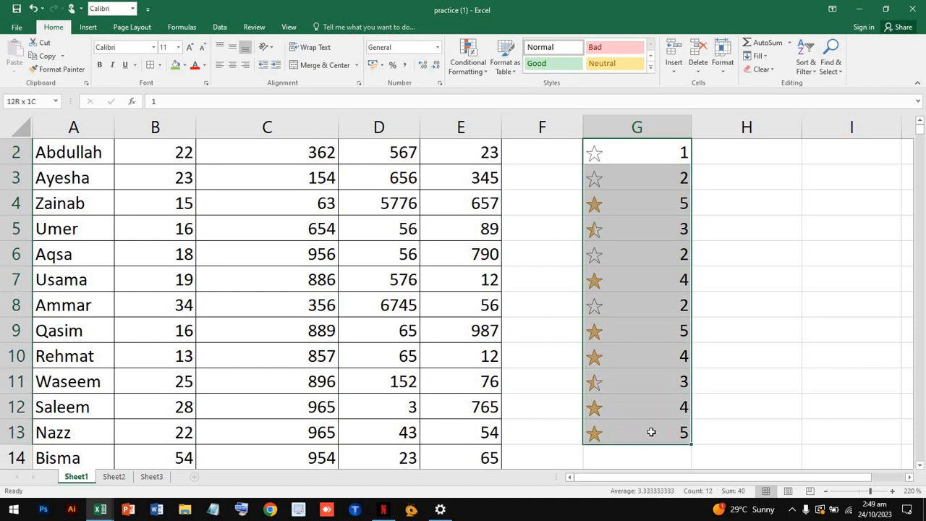
pyautogui.click(478, 69)
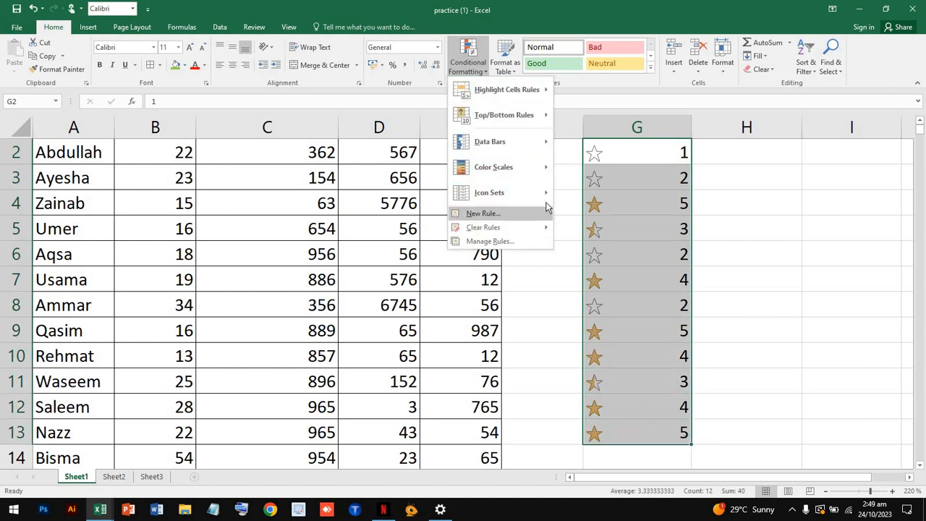
pyautogui.moveTo(539, 193)
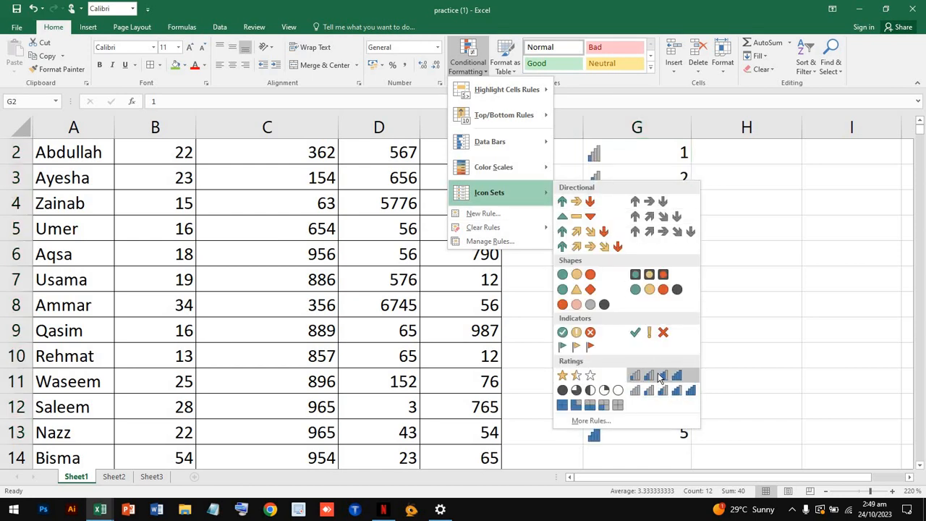
pyautogui.click(660, 380)
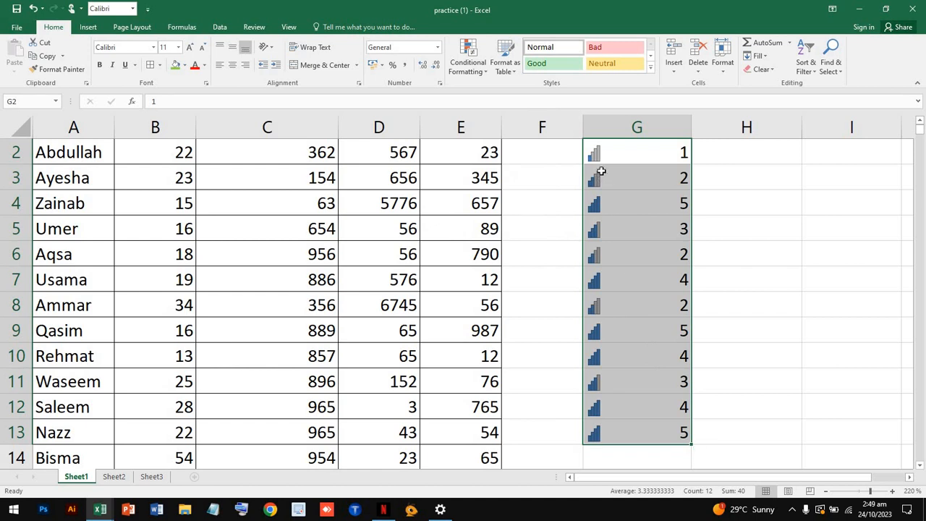
pyautogui.click(605, 156)
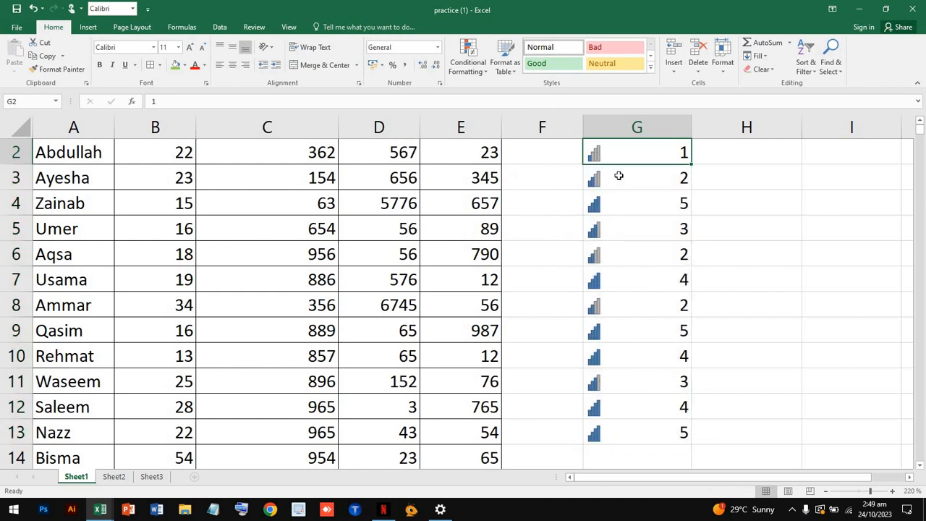
pyautogui.click(618, 176)
pyautogui.click(626, 201)
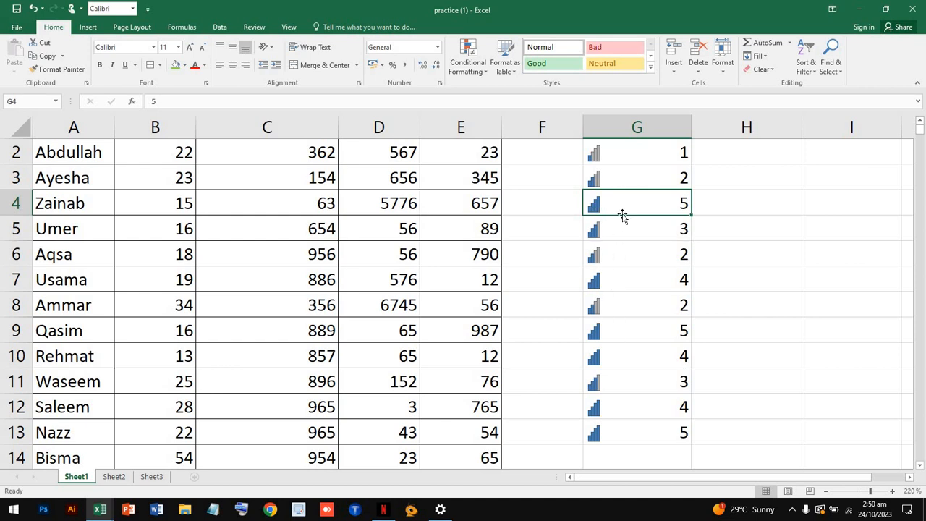
# Step: Apply the five-quarters circle ratings icon set to cells G2 to G13
pyautogui.moveTo(641, 146); pyautogui.dragTo(665, 434)
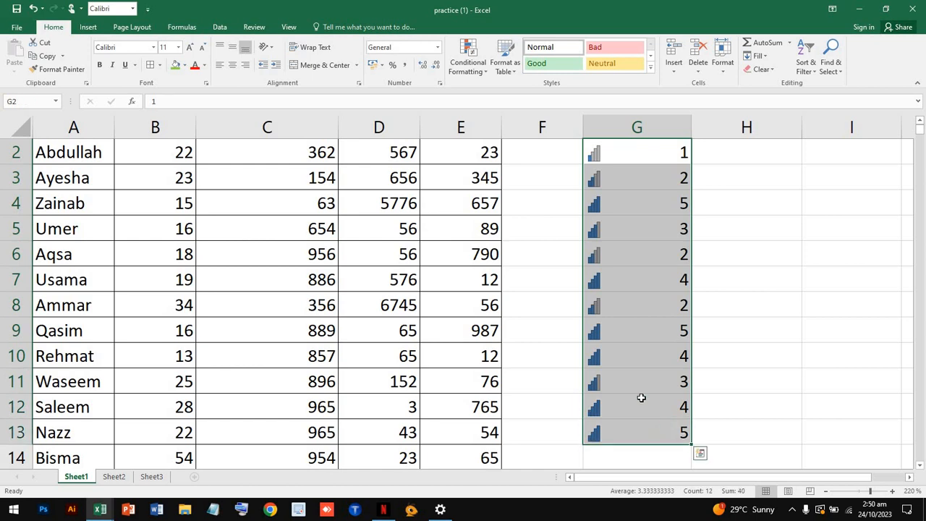
pyautogui.click(477, 62)
pyautogui.moveTo(539, 194)
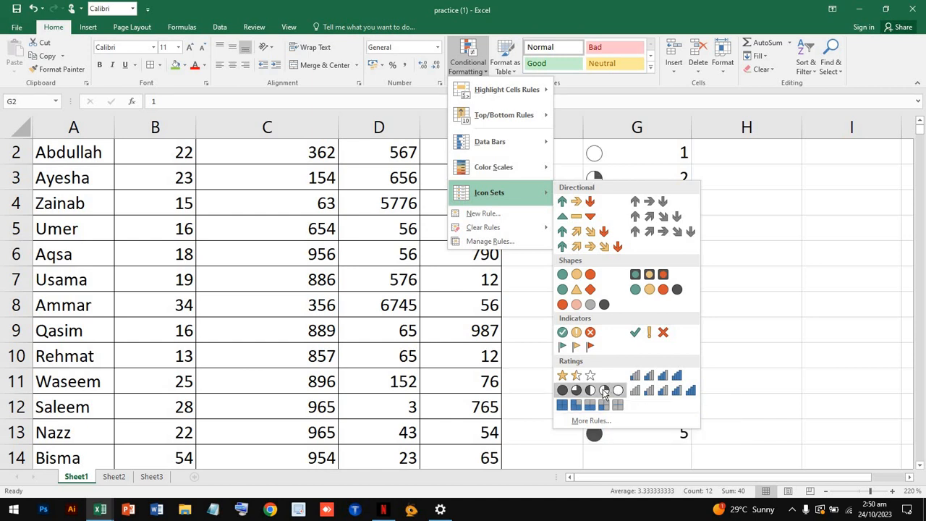
pyautogui.click(605, 393)
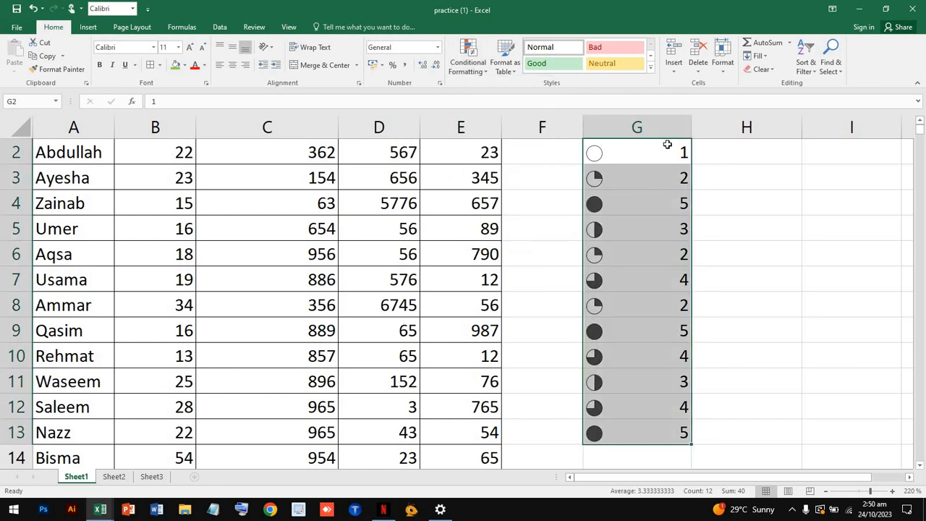
# Step: Replace the value in cell G2 with 360
pyautogui.doubleClick(676, 148)
pyautogui.moveTo(676, 148); pyautogui.dragTo(694, 150)
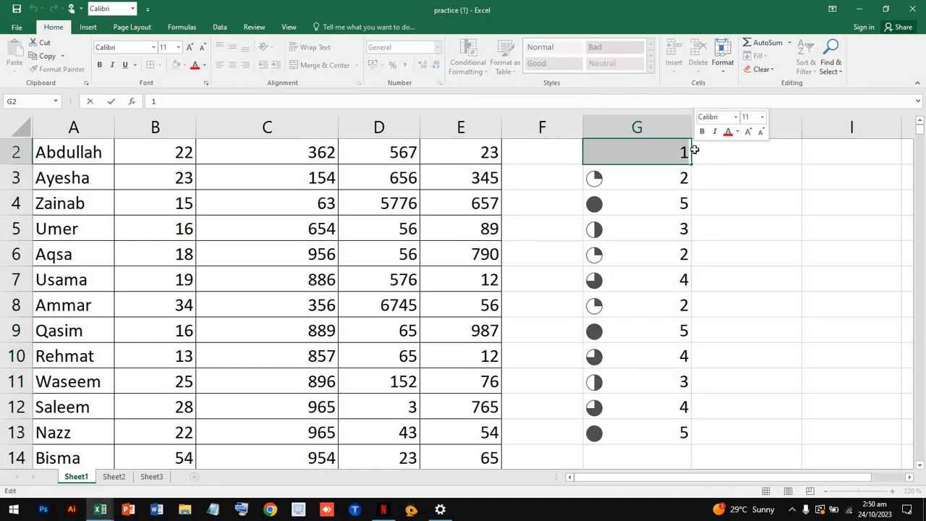
pyautogui.write('360+')
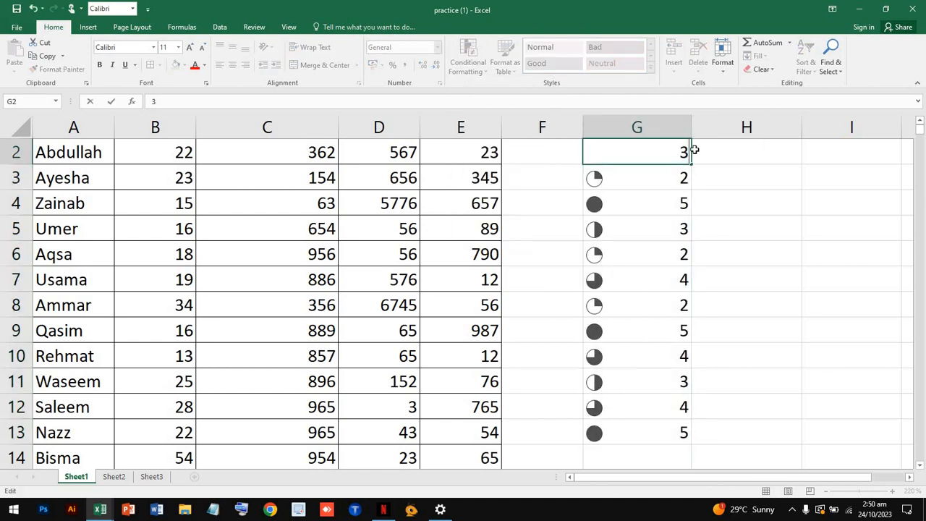
pyautogui.click(688, 150)
pyautogui.scroll(1, 689, 150)
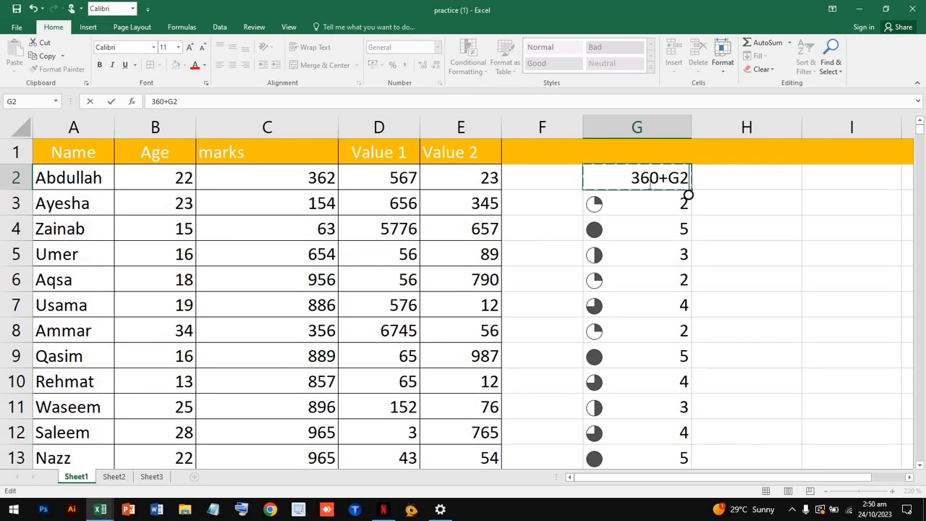
pyautogui.click(659, 181)
pyautogui.doubleClick(692, 181)
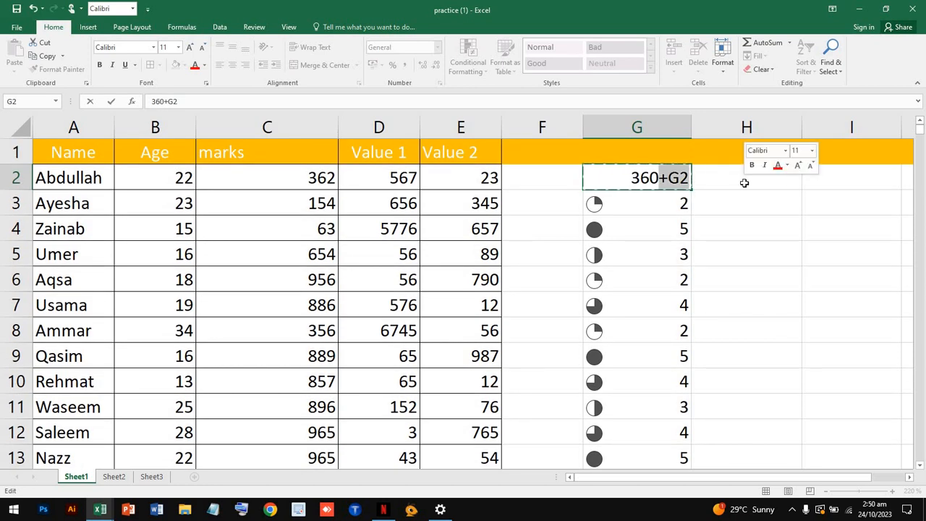
pyautogui.press('BackSpace')
pyautogui.press('BackSpace')
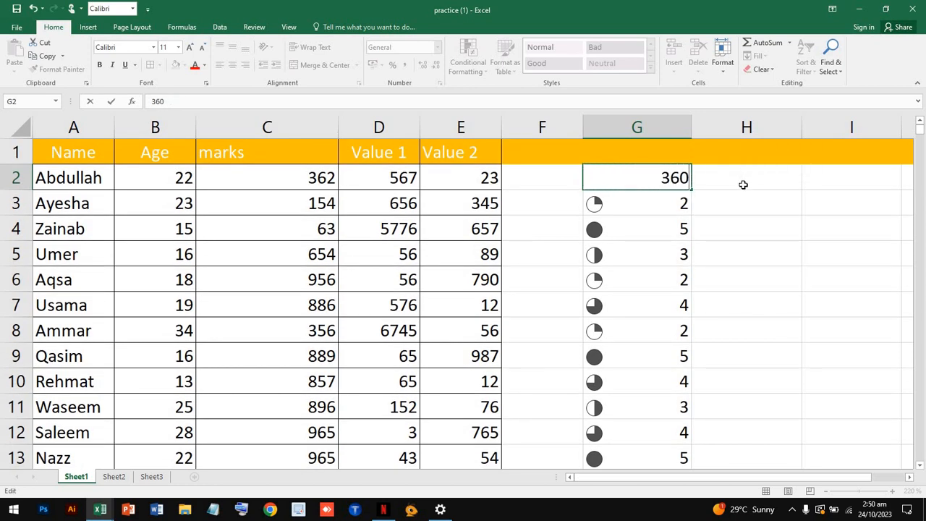
# Step: Set cell G3 to 90 and cell G4 to 180
pyautogui.doubleClick(669, 205)
pyautogui.doubleClick(686, 204)
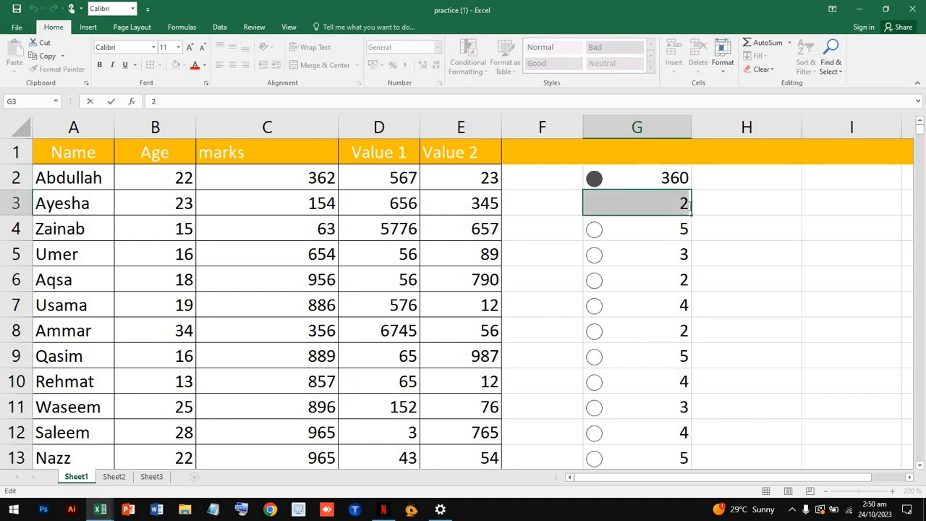
pyautogui.write('90')
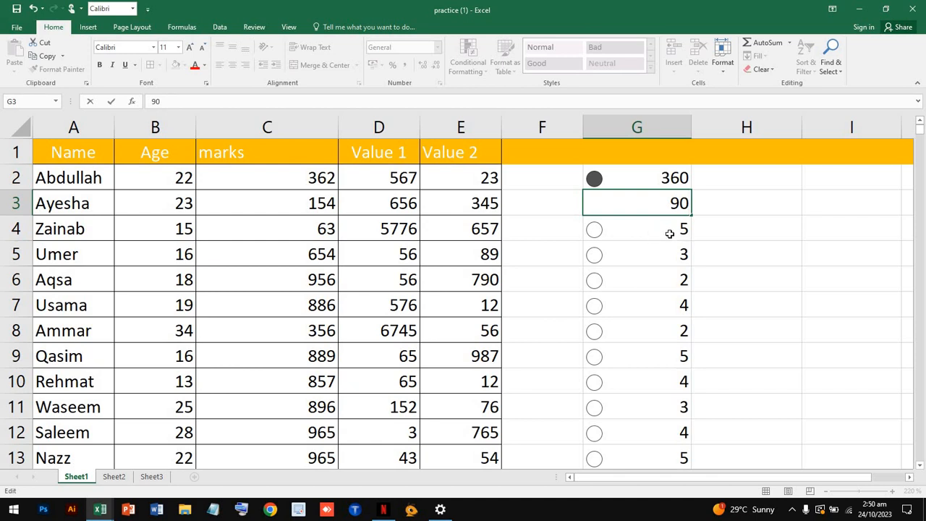
pyautogui.doubleClick(671, 232)
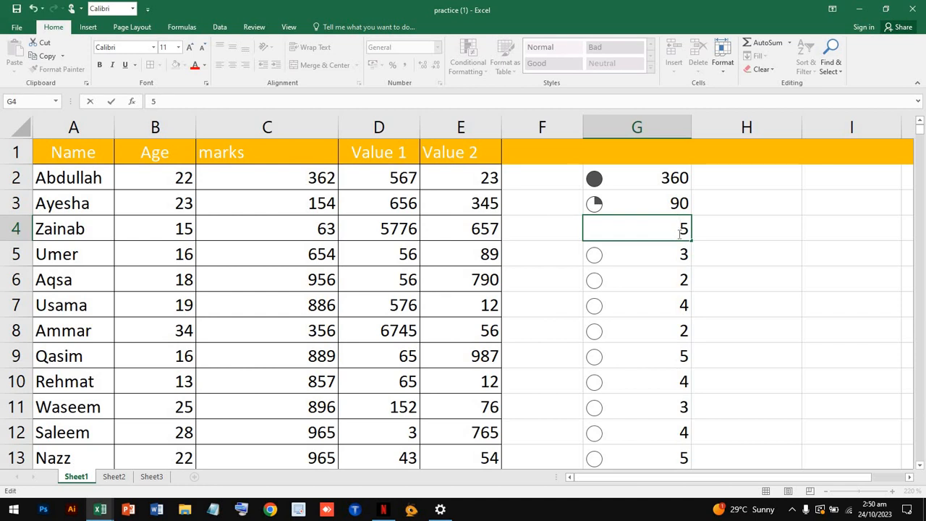
pyautogui.doubleClick(682, 231)
pyautogui.write('180')
pyautogui.click(648, 254)
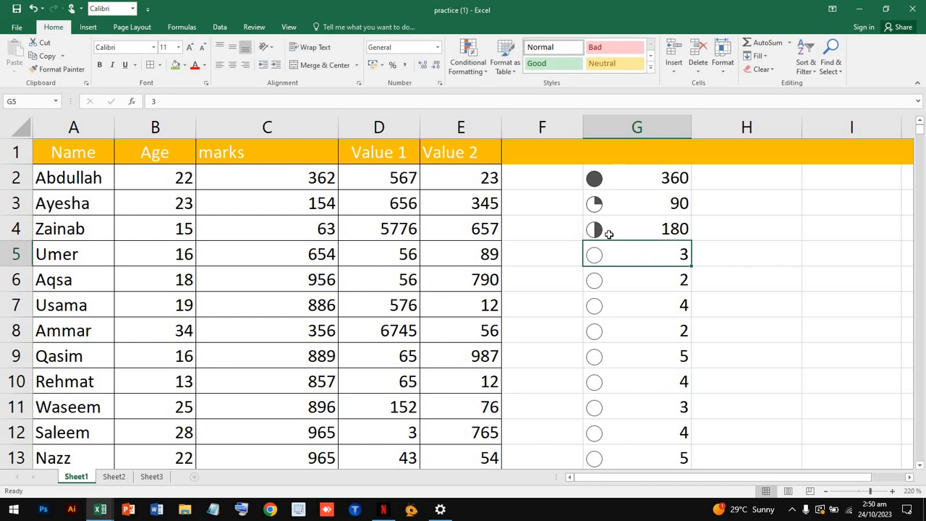
# Step: Enter 54, 32 and 36 in cells G5, G6 and G7
pyautogui.doubleClick(681, 254)
pyautogui.moveTo(682, 254); pyautogui.dragTo(699, 257)
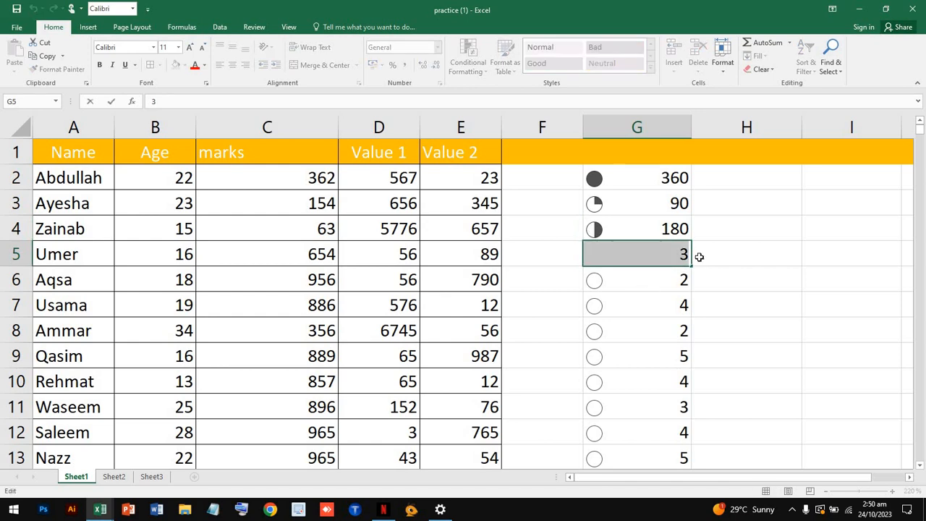
pyautogui.write('54')
pyautogui.press('Return')
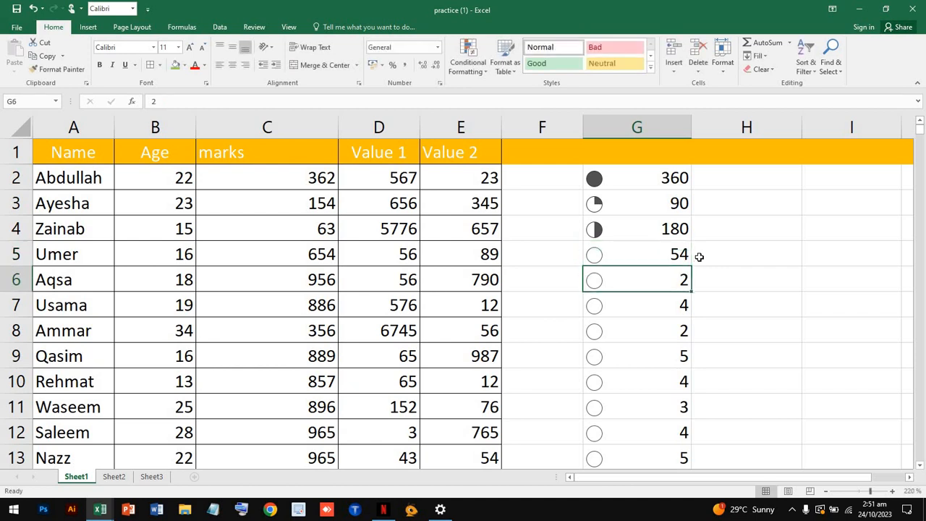
pyautogui.write('32')
pyautogui.hotkey('ctrl', 'Return')
pyautogui.press('Return')
pyautogui.write('36')
pyautogui.press('Return')
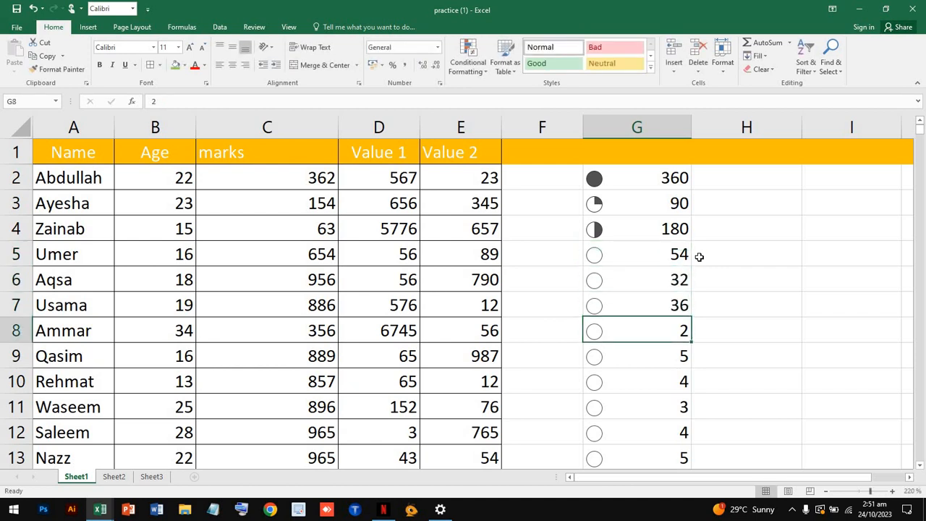
# Step: Enter 65, 69 and 78 in cells G8, G9 and G10
pyautogui.write('65')
pyautogui.press('Return')
pyautogui.write('69')
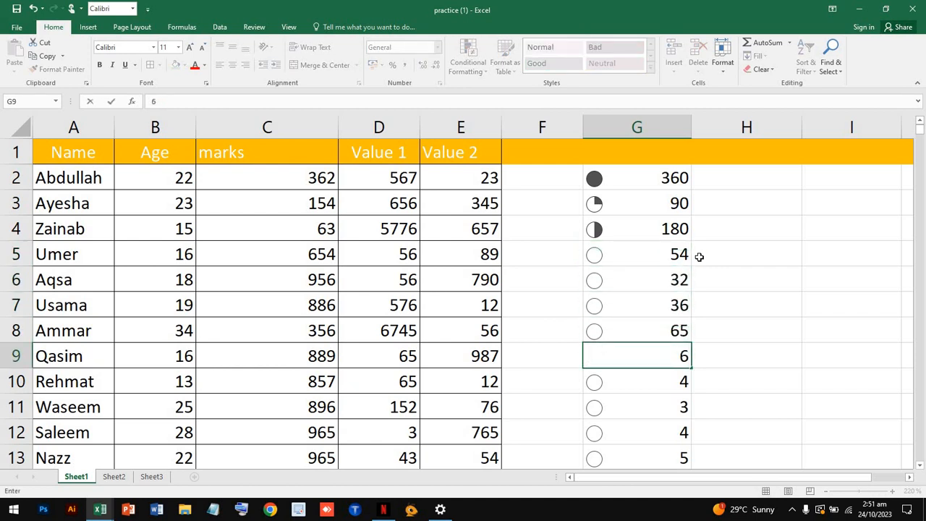
pyautogui.hotkey('ctrl', 'Return')
pyautogui.press('Return')
pyautogui.write('78')
pyautogui.press('Return')
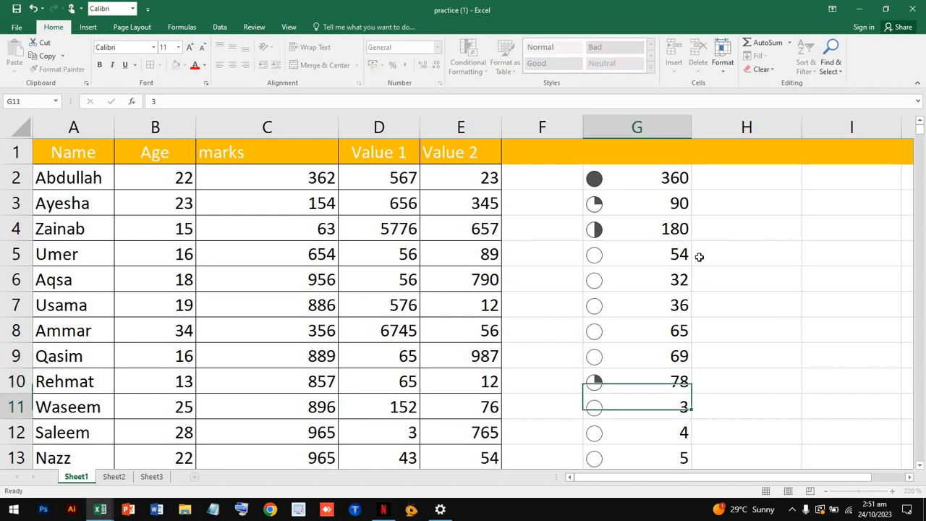
# Step: Enter 58, 54 and 55 in cells G11, G12 and G13
pyautogui.write('358')
pyautogui.press('Return')
pyautogui.write('54')
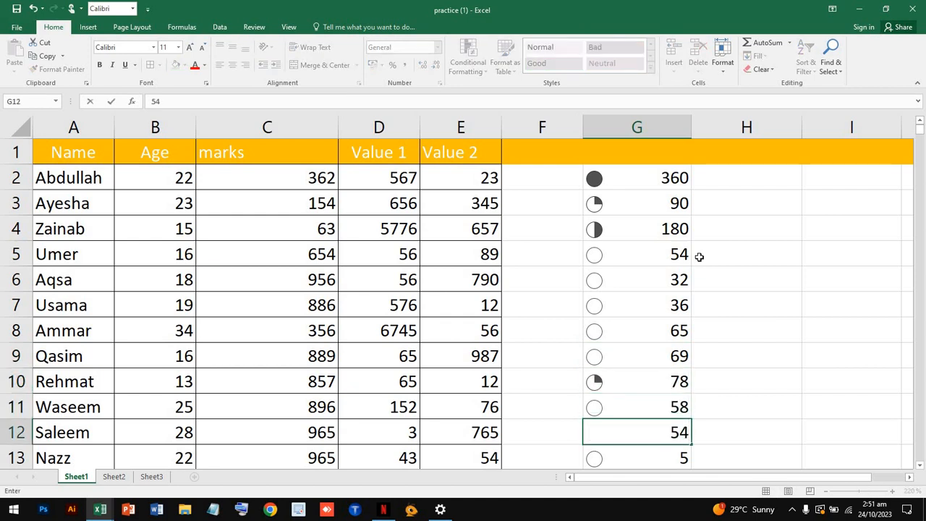
pyautogui.press('Return')
pyautogui.write('5')
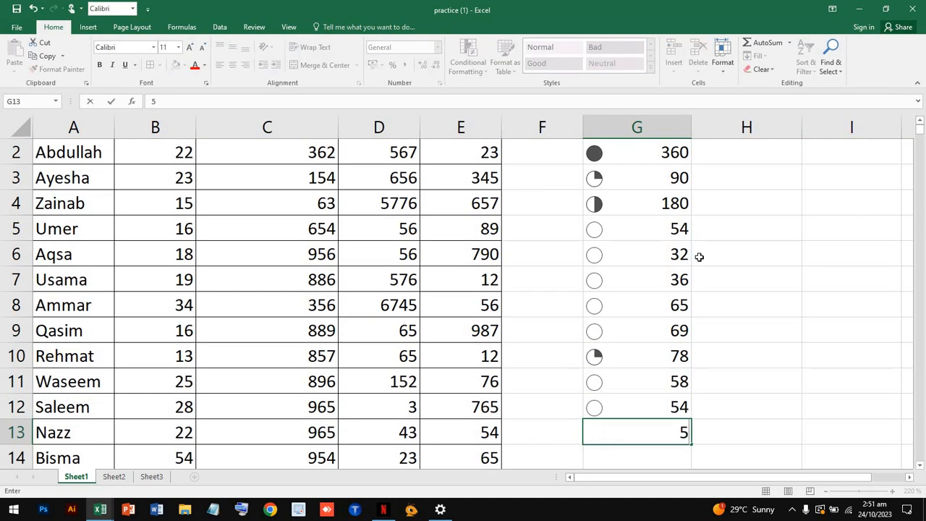
pyautogui.press('Return')
pyautogui.scroll(1, 666, 228)
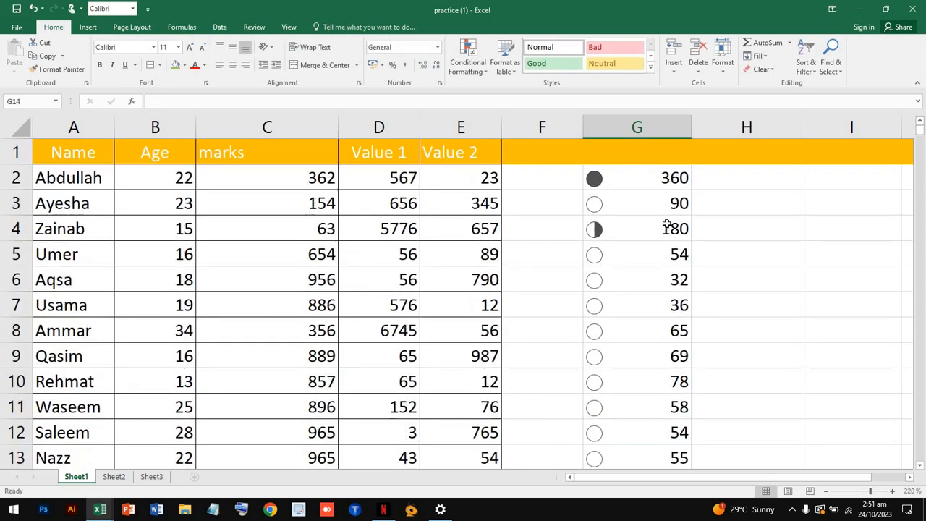
# Step: Replace the value in cell G6 with 8150
pyautogui.moveTo(661, 189); pyautogui.dragTo(674, 355)
pyautogui.scroll(2, 658, 289)
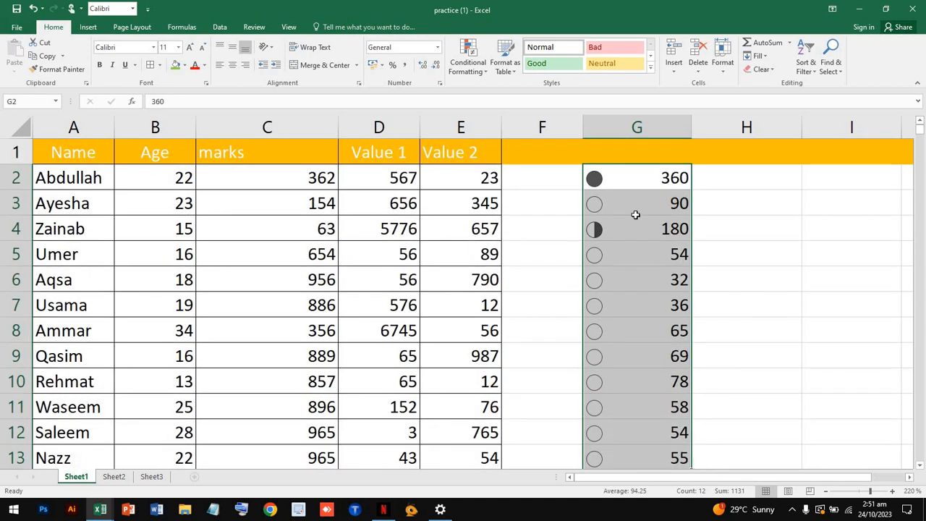
pyautogui.click(649, 300)
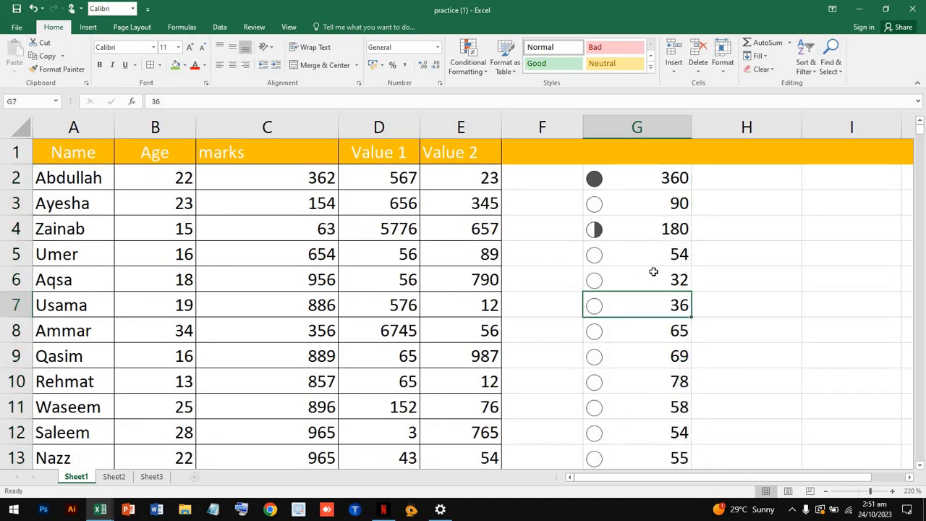
pyautogui.click(658, 280)
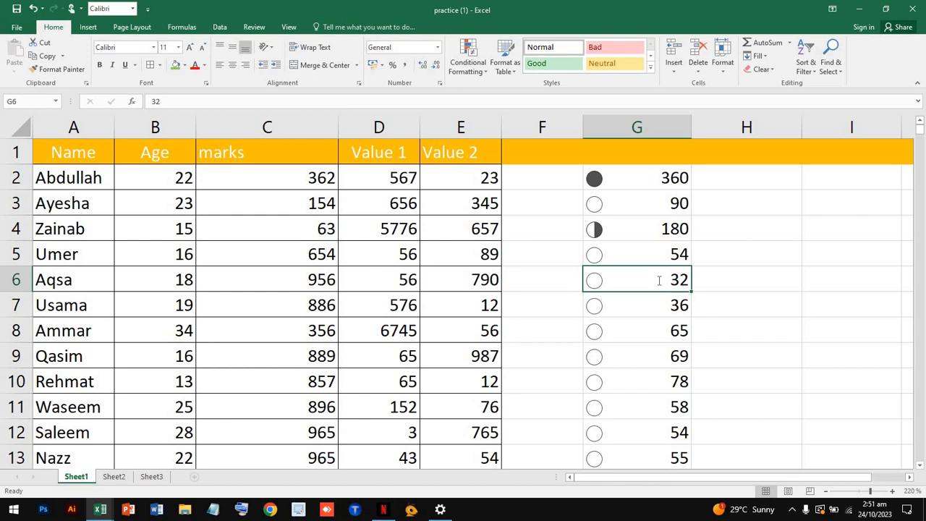
pyautogui.write('822')
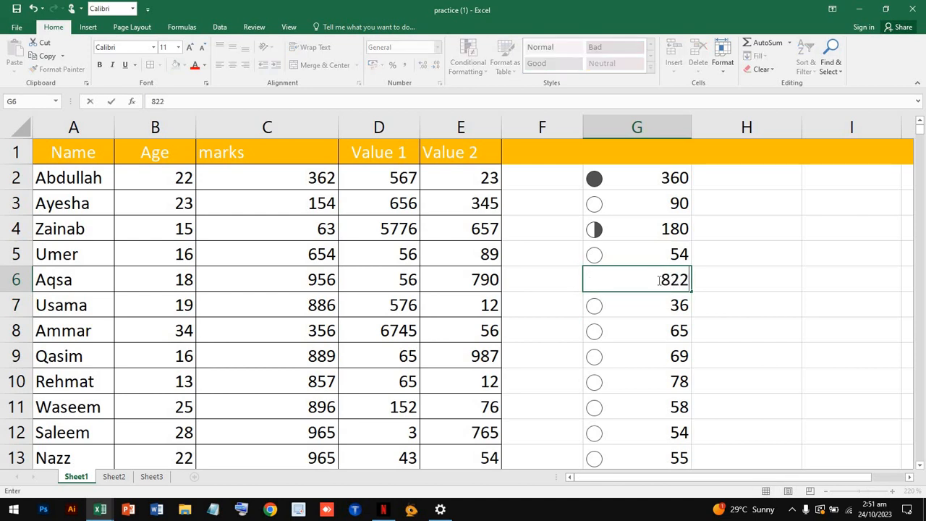
pyautogui.press('BackSpace')
pyautogui.press('BackSpace')
pyautogui.write('150')
pyautogui.press('Return')
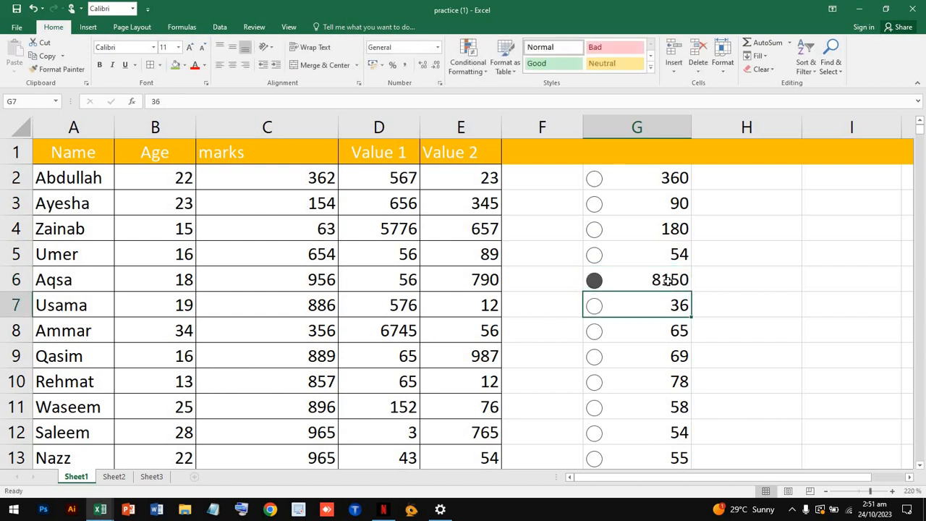
# Step: Correct the value in cell G6 to 150
pyautogui.click(657, 279)
pyautogui.doubleClick(661, 280)
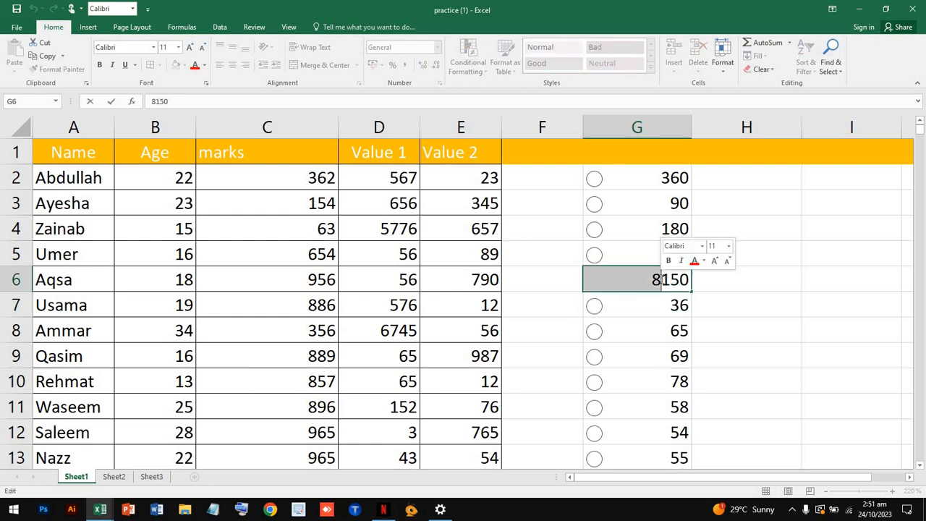
pyautogui.write('5')
pyautogui.press('BackSpace')
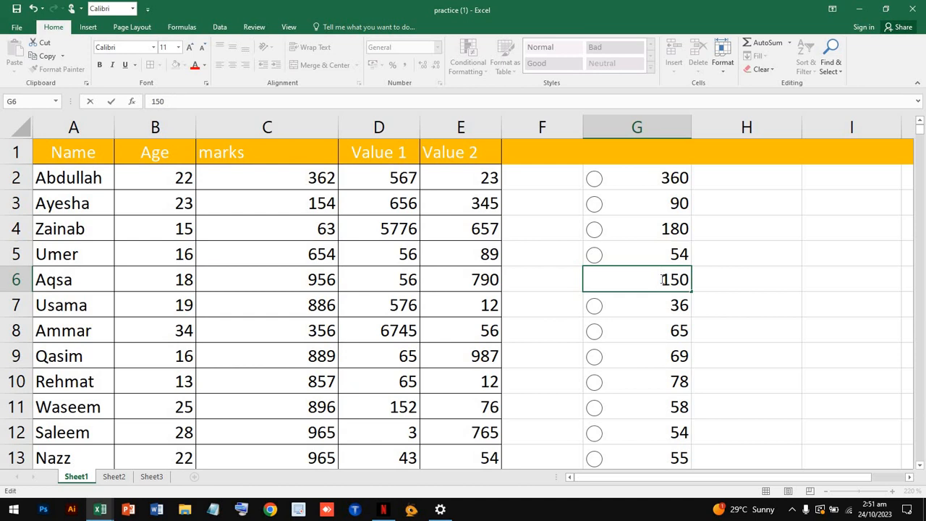
pyautogui.click(678, 305)
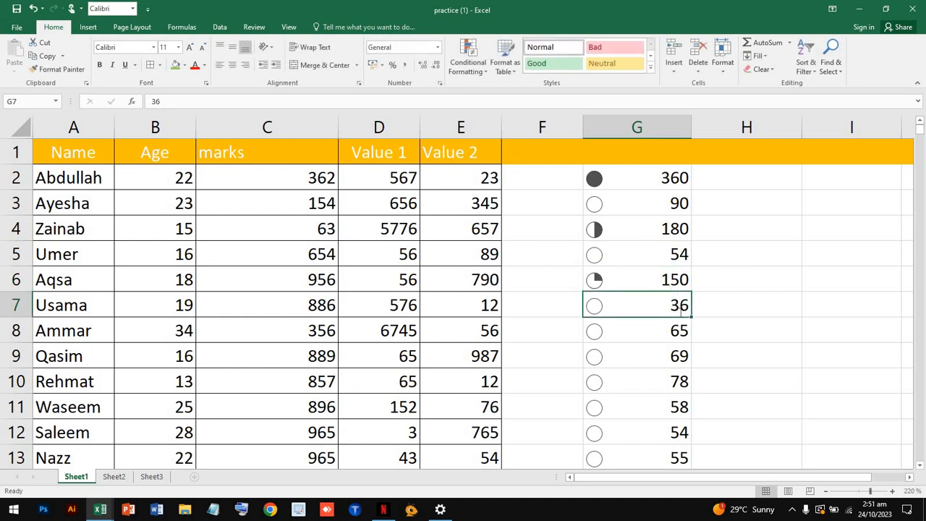
# Step: Set cell G7 to 255 and cell G8 to 310
pyautogui.write('255')
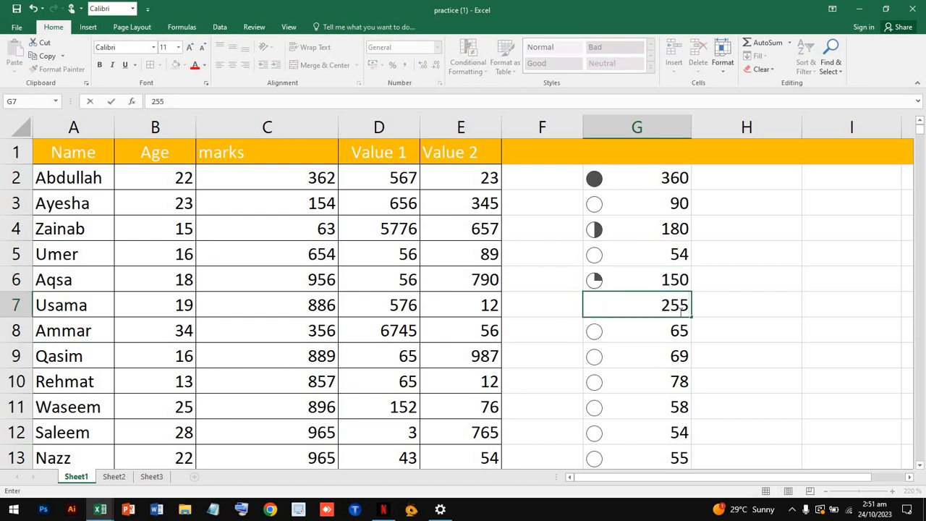
pyautogui.press('Return')
pyautogui.write('36')
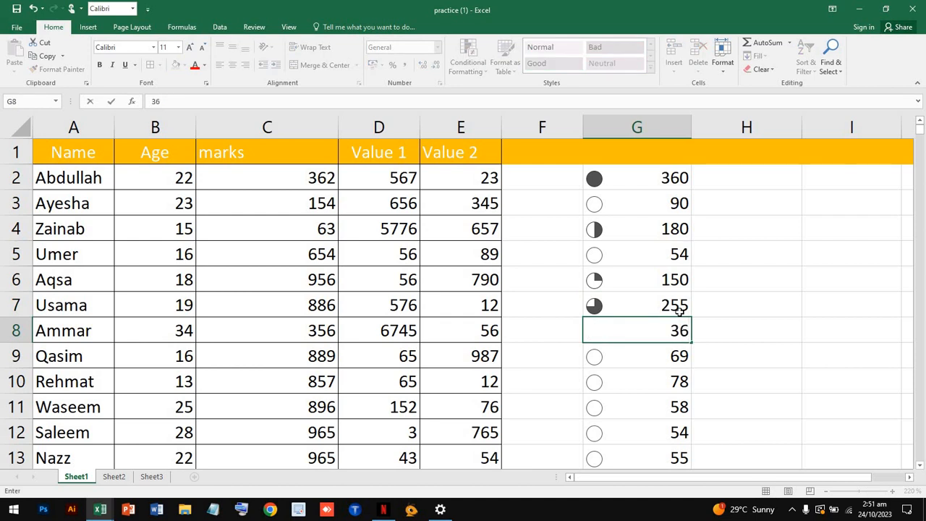
pyautogui.press('BackSpace')
pyautogui.write('8')
pyautogui.press('BackSpace')
pyautogui.write('10')
pyautogui.press('Return')
# Step: Enter 250 in cell G9 and 79 in cell G10
pyautogui.write('250')
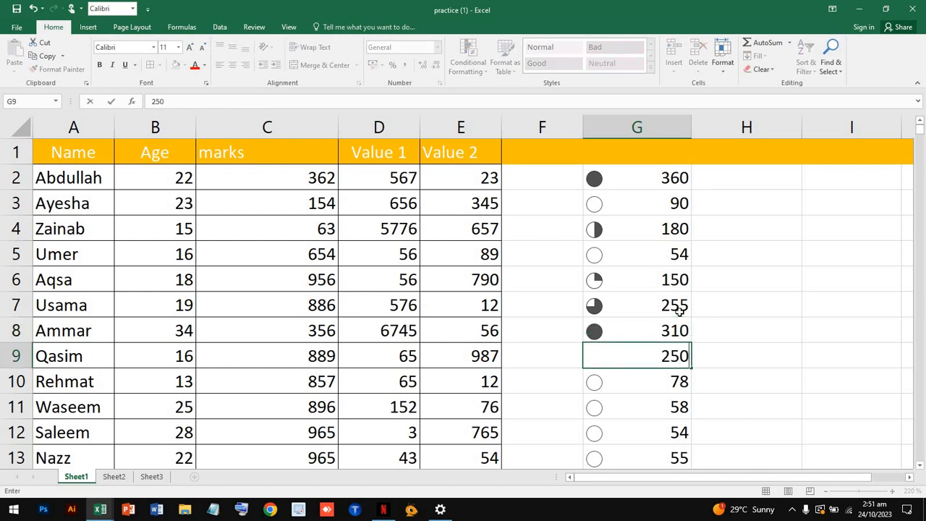
pyautogui.press('Return')
pyautogui.write('7')
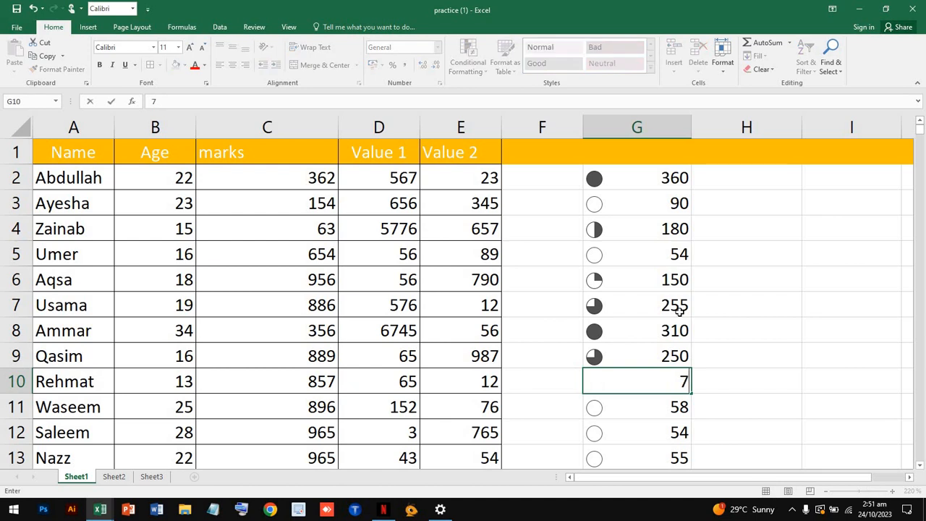
pyautogui.write('9')
pyautogui.press('Return')
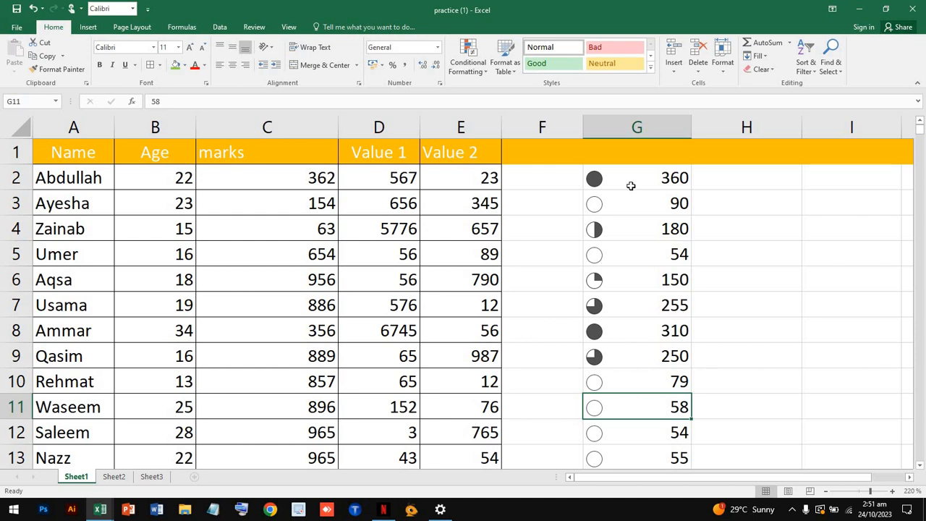
# Step: Delete all the practice values in column G, from G2 to G13
pyautogui.moveTo(633, 184); pyautogui.dragTo(658, 172)
pyautogui.scroll(4, 658, 173)
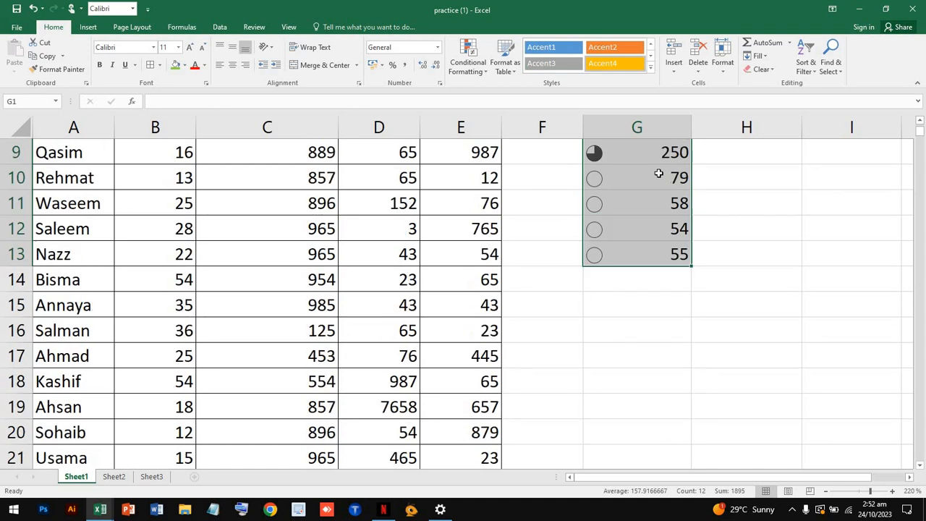
pyautogui.press('Delete')
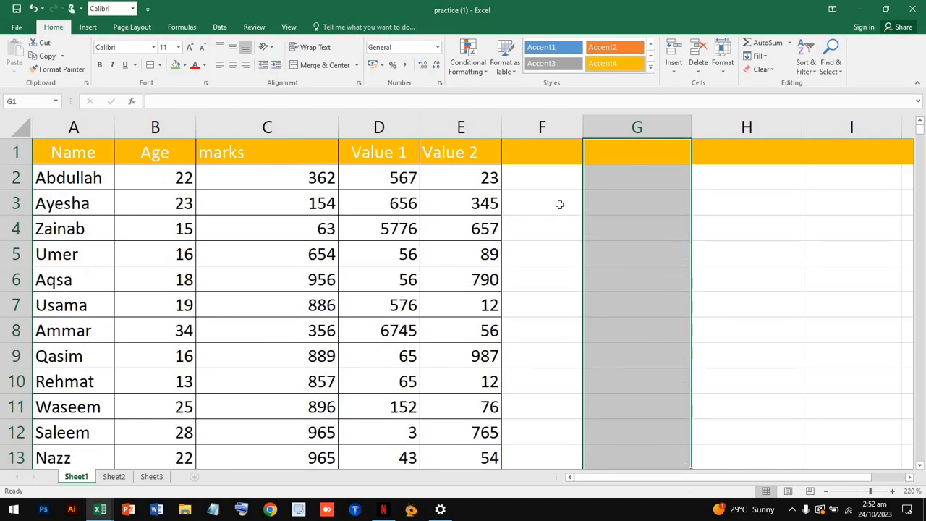
# Step: Examine the format styles offered for a new conditional formatting rule and close the dialog without creating a rule
pyautogui.click(468, 62)
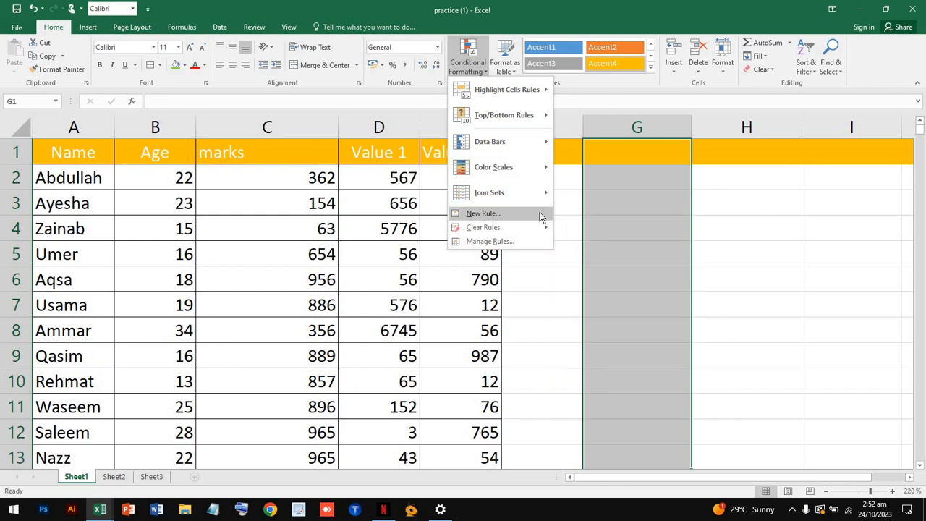
pyautogui.click(483, 214)
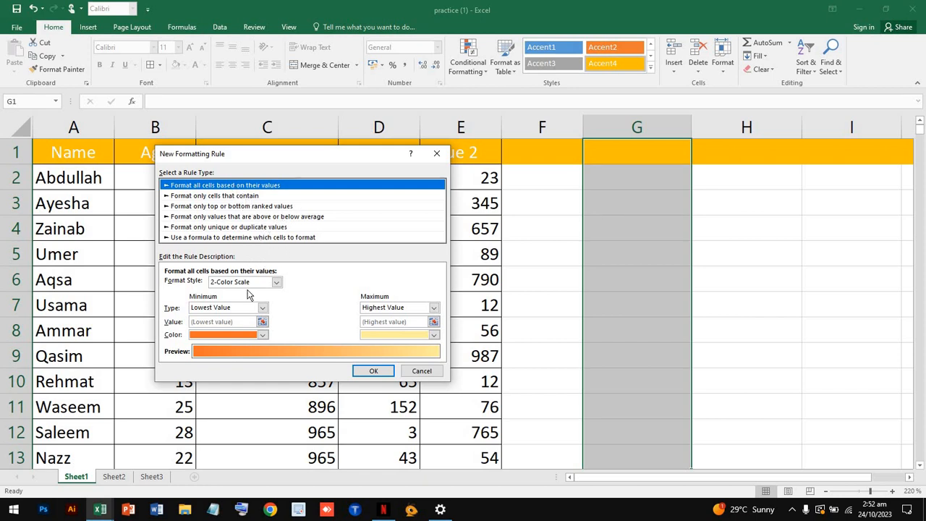
pyautogui.click(277, 282)
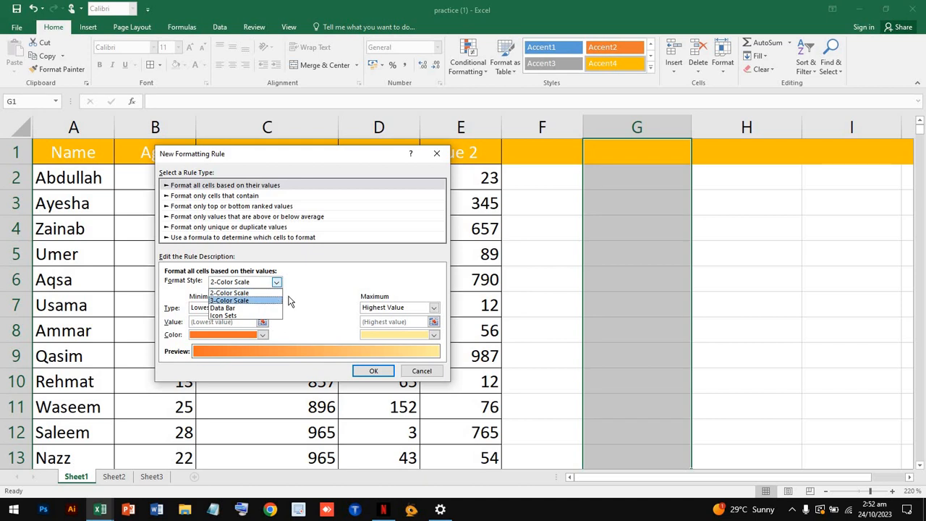
pyautogui.click(285, 310)
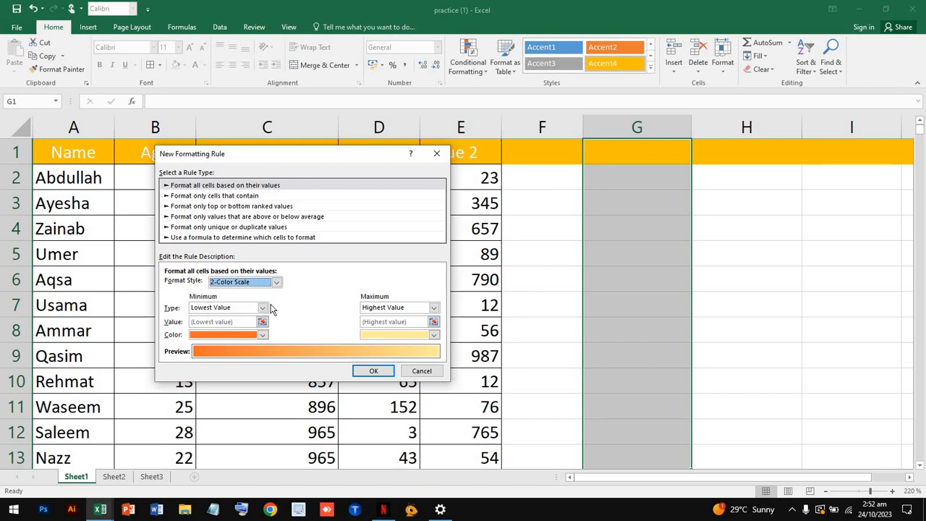
pyautogui.click(436, 154)
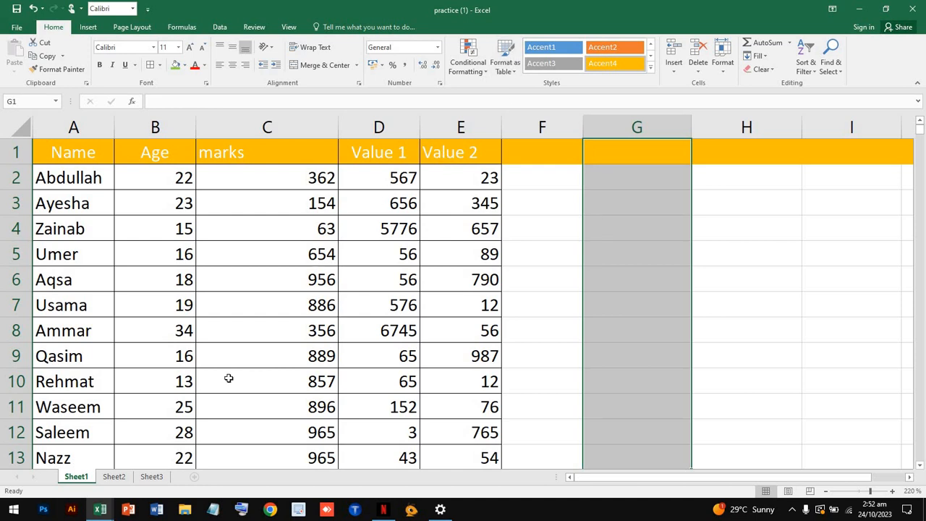
# Step: Switch to Sheet3 and clear the conditional formatting rules from the entire sheet
pyautogui.click(115, 477)
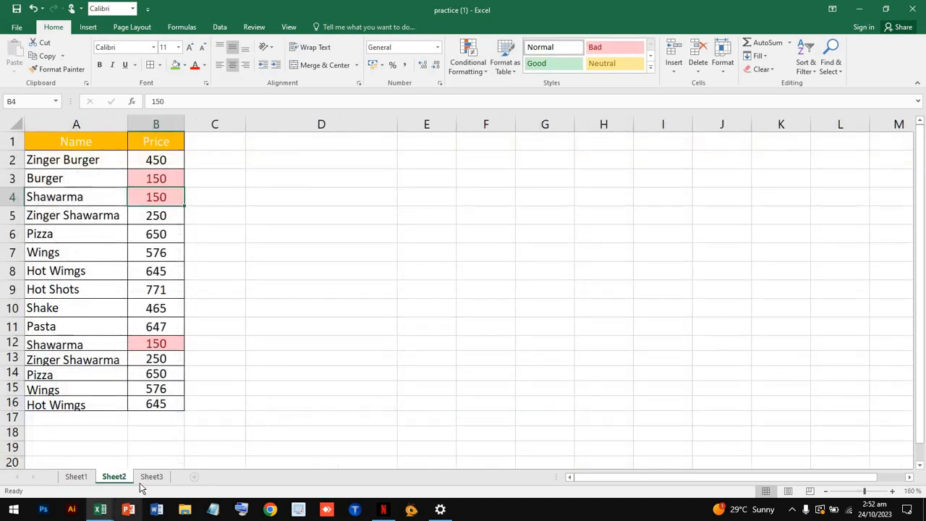
pyautogui.click(152, 476)
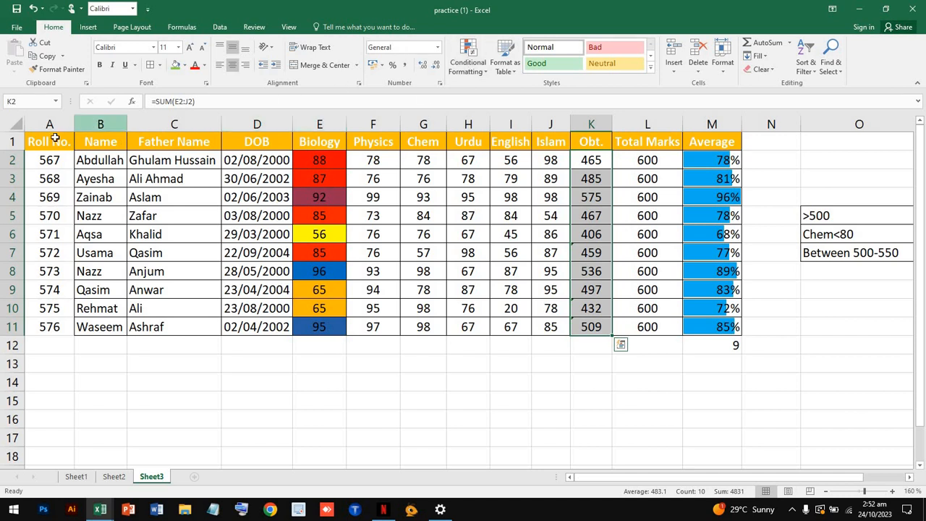
pyautogui.hotkey('ctrl', 'q')
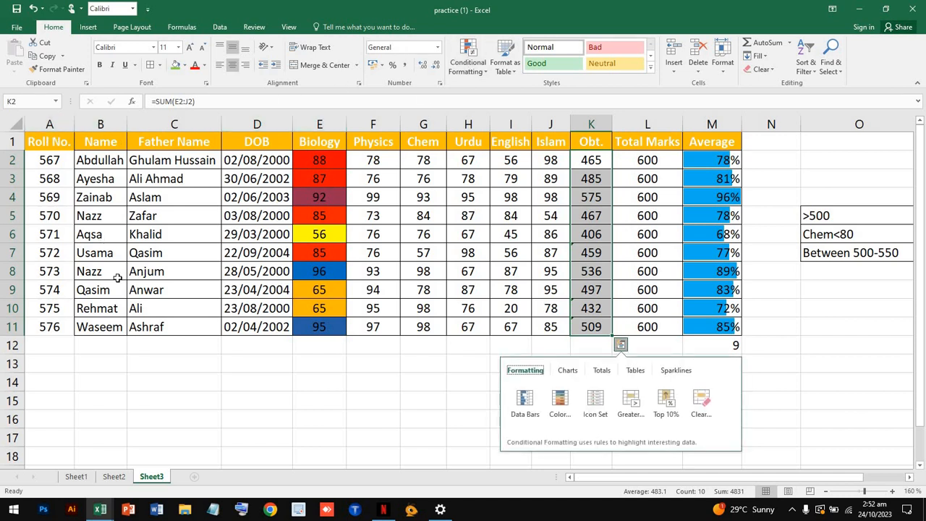
pyautogui.click(231, 278)
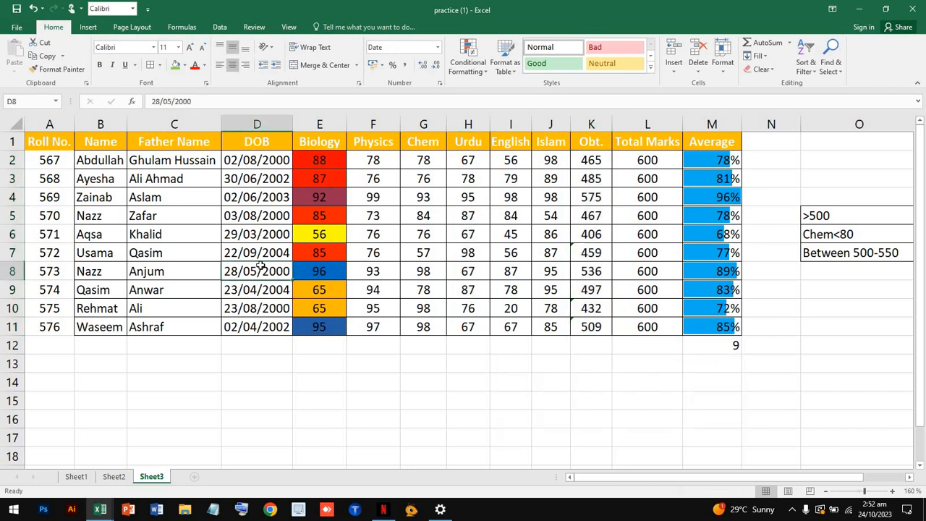
pyautogui.hotkey('ctrl', 'a')
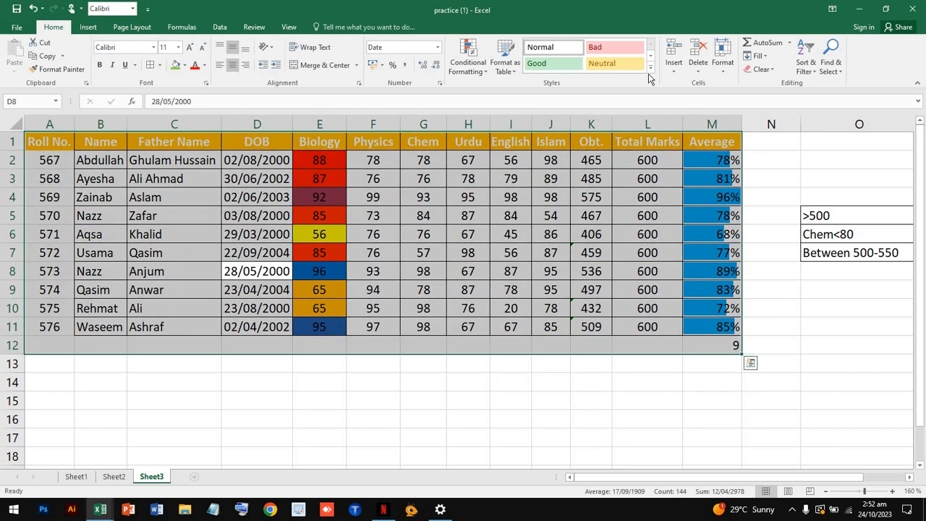
pyautogui.click(471, 60)
pyautogui.moveTo(518, 233)
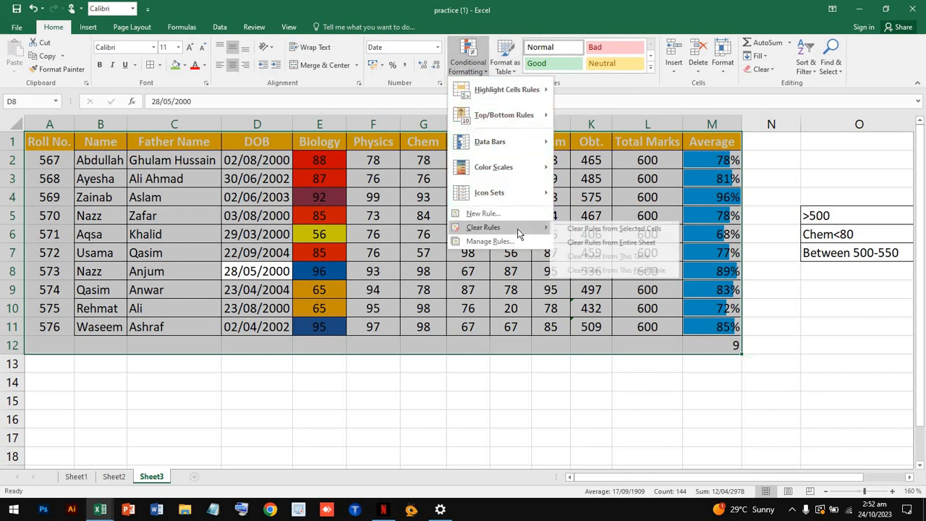
pyautogui.click(595, 243)
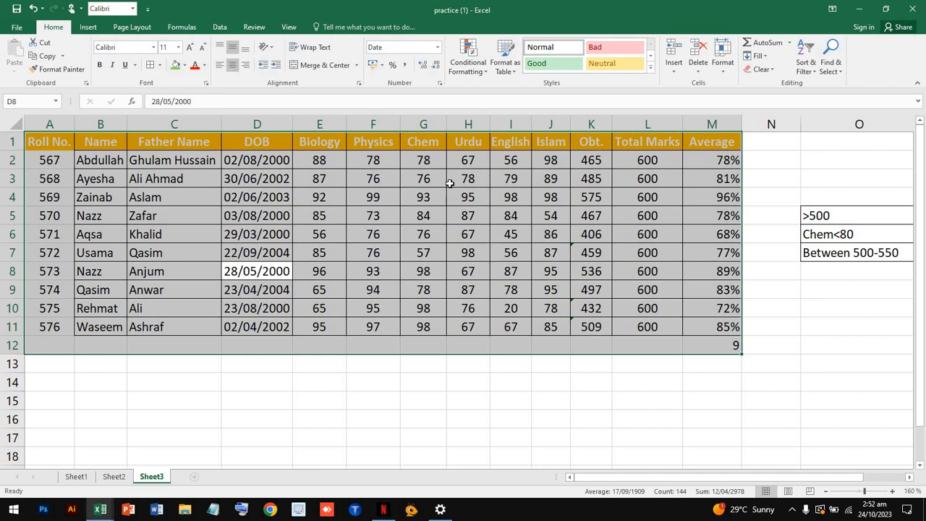
pyautogui.click(474, 72)
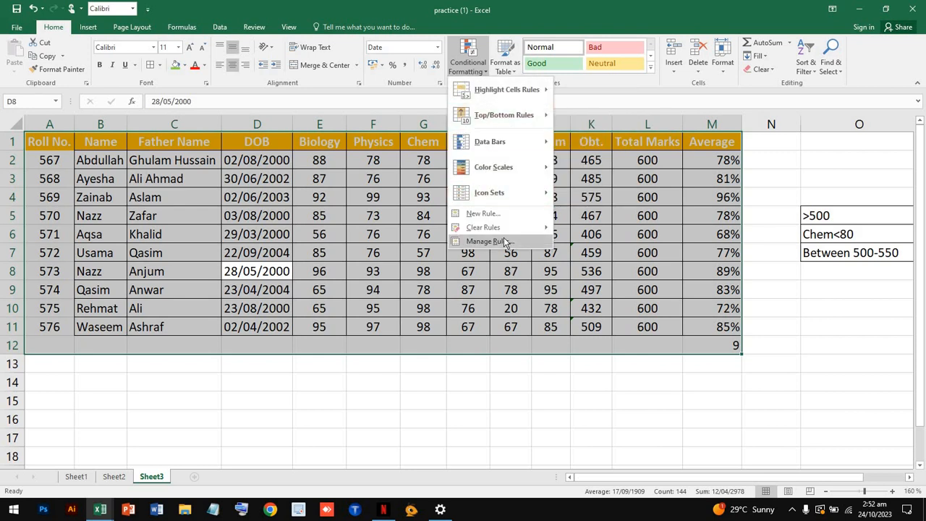
pyautogui.click(390, 297)
pyautogui.click(254, 217)
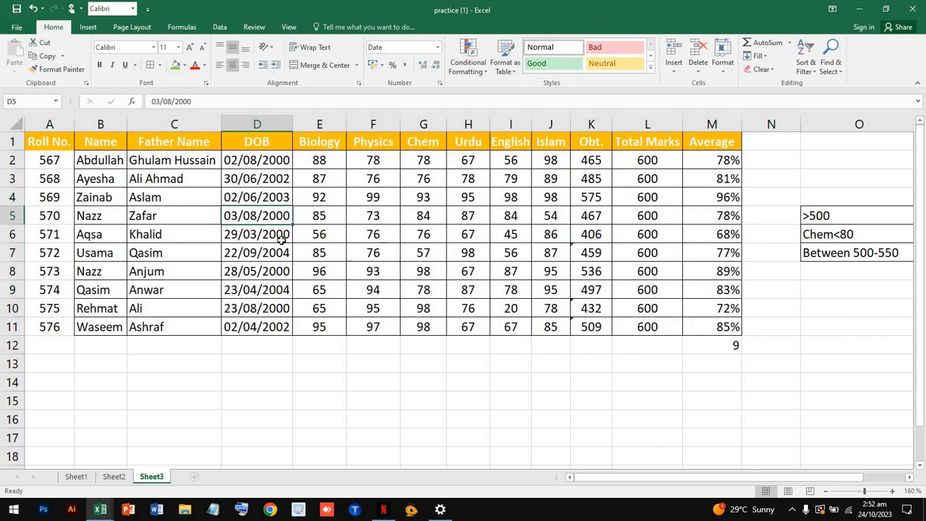
# Step: Delete the stray value in cell M12 below the Average column
pyautogui.click(355, 174)
pyautogui.hotkey('ctrl', 'a')
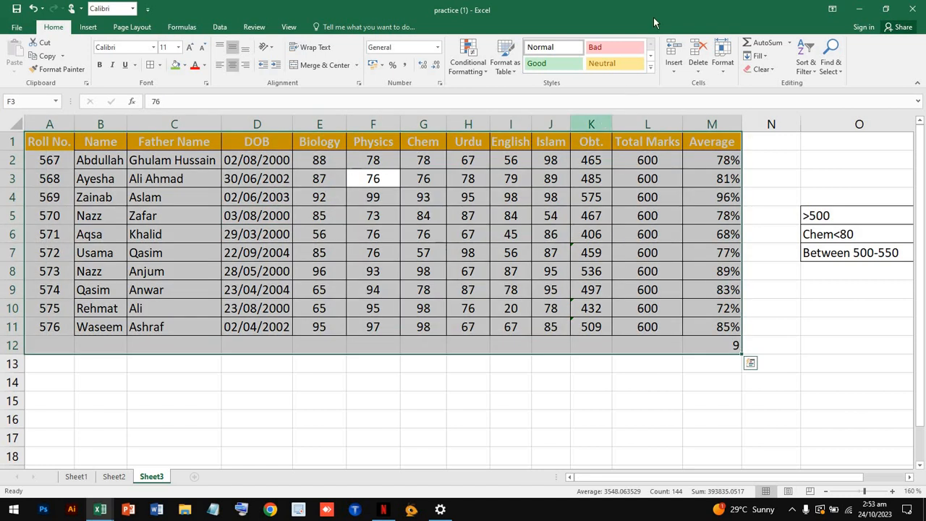
pyautogui.doubleClick(734, 343)
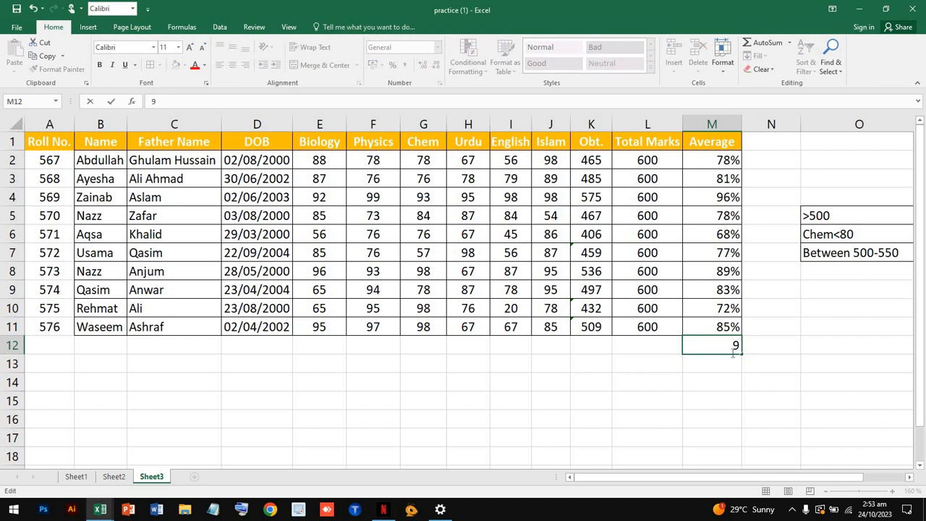
pyautogui.doubleClick(725, 350)
pyautogui.press('BackSpace')
# Step: Format the range A1:M11 as a table with headers, using the first black-and-grey light table style
pyautogui.click(425, 253)
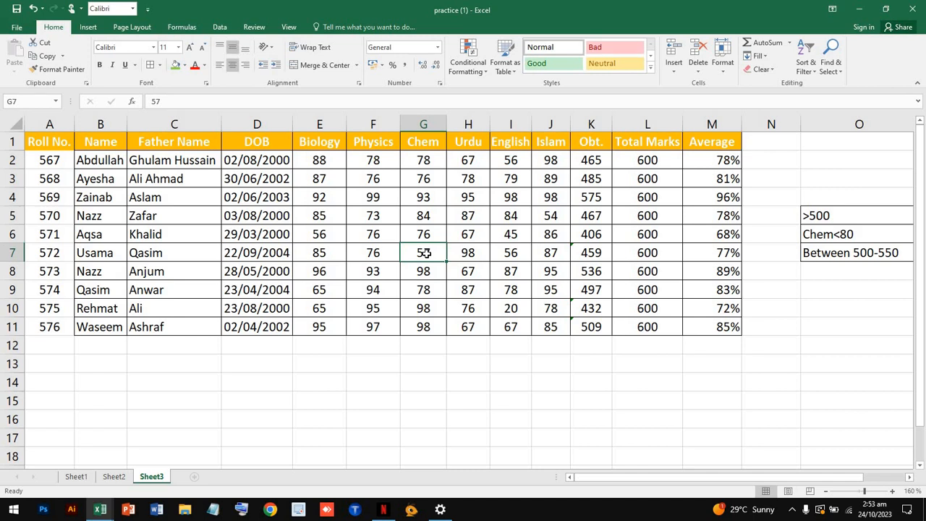
pyautogui.hotkey('ctrl', 'a')
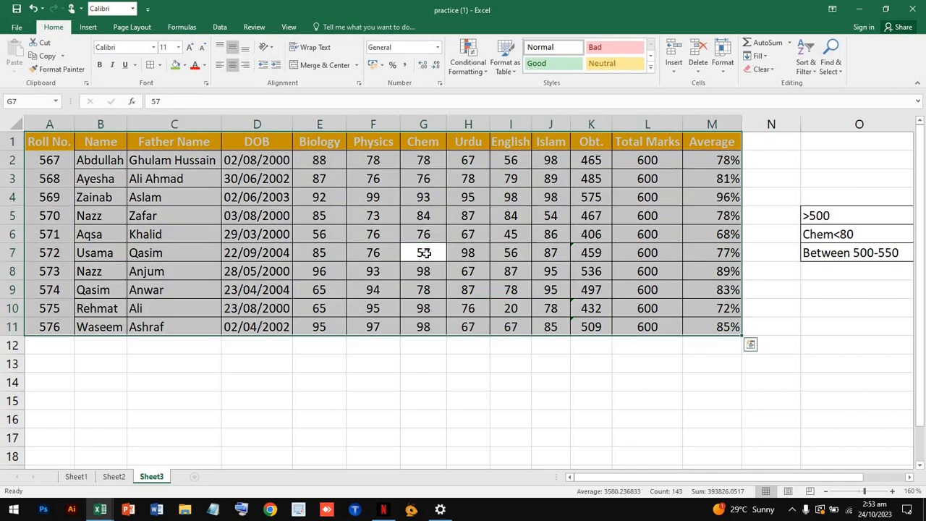
pyautogui.click(508, 64)
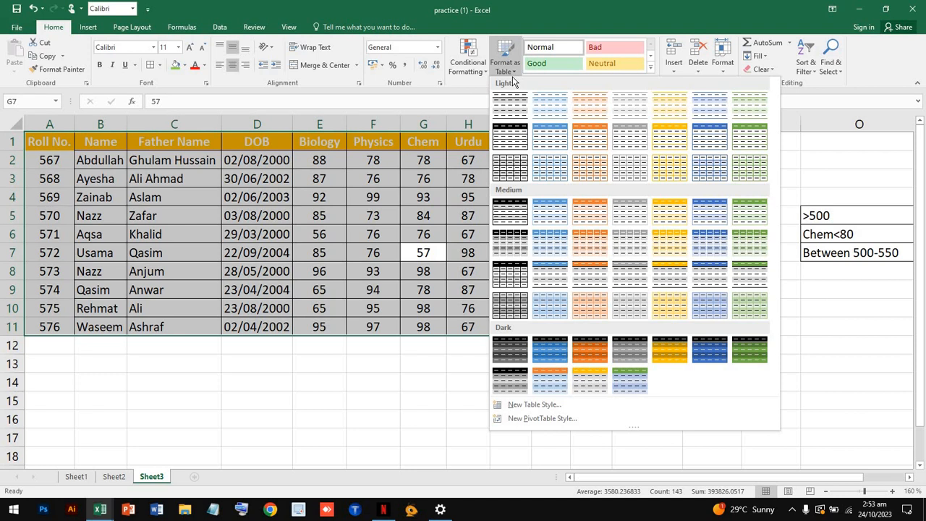
pyautogui.click(513, 105)
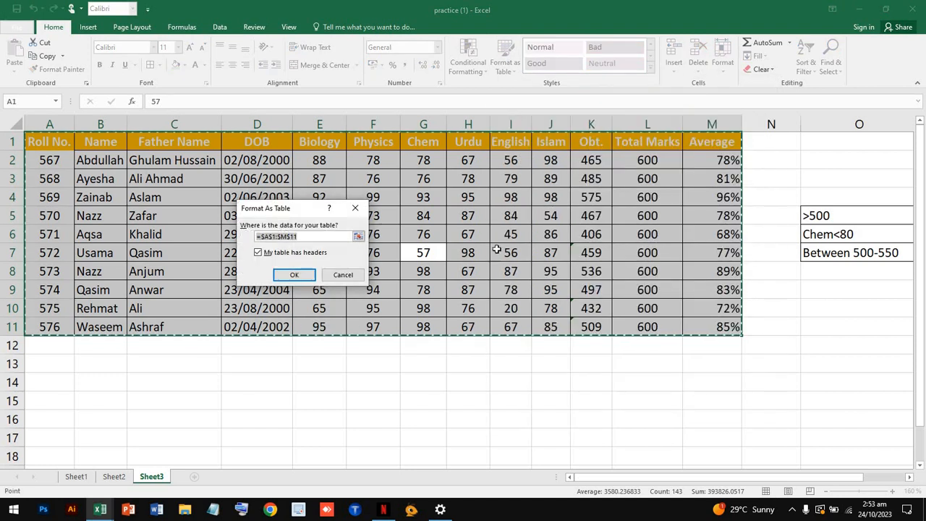
pyautogui.click(295, 275)
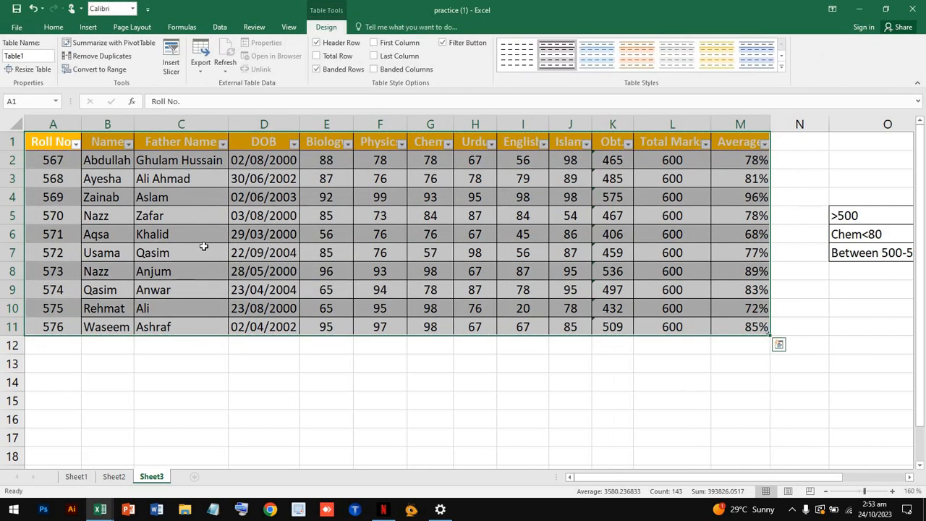
pyautogui.click(291, 234)
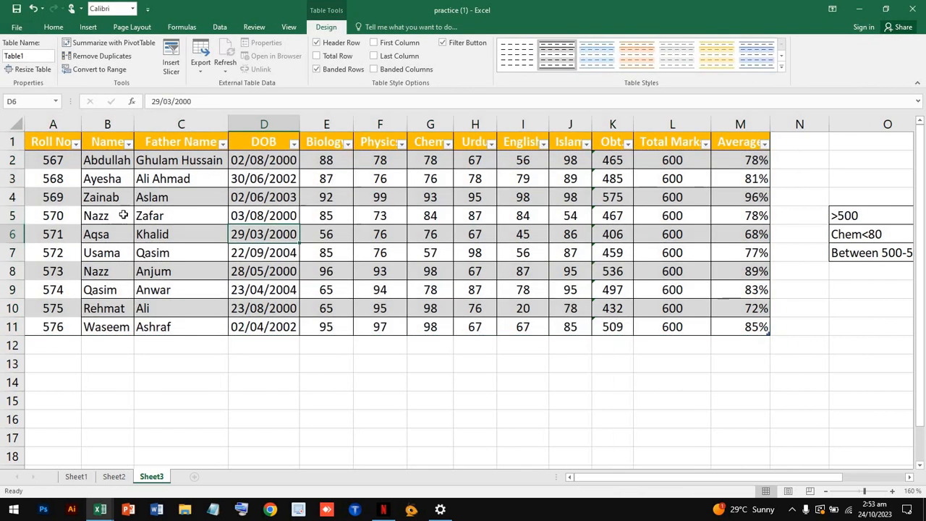
# Step: Filter the Roll No. column to show only roll number 567
pyautogui.click(75, 144)
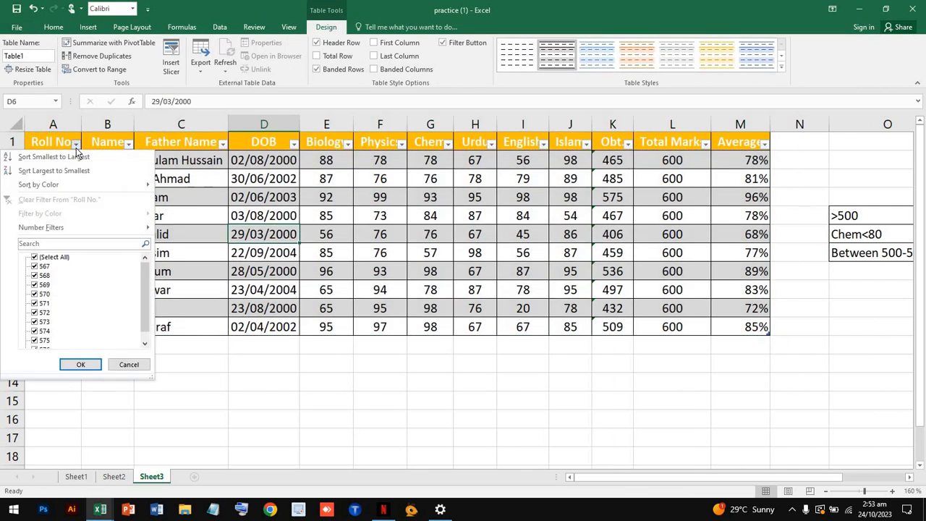
pyautogui.click(34, 257)
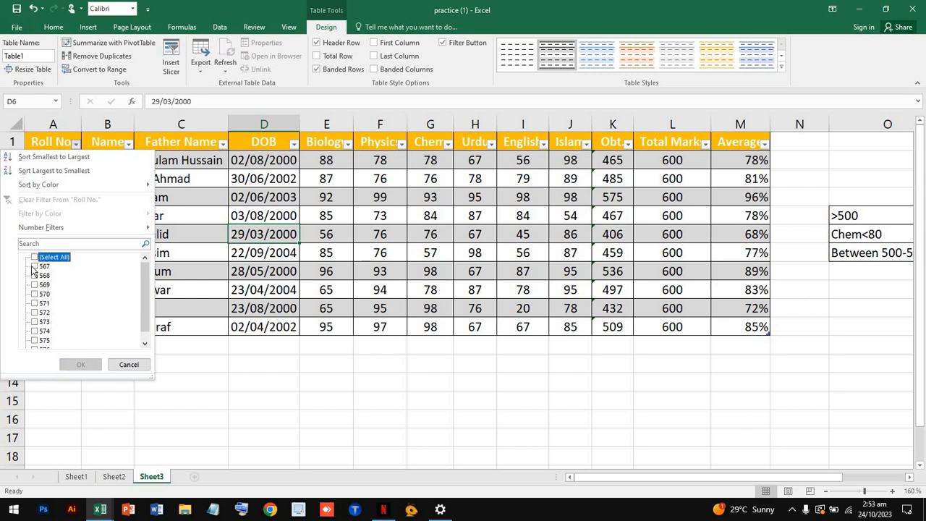
pyautogui.click(33, 266)
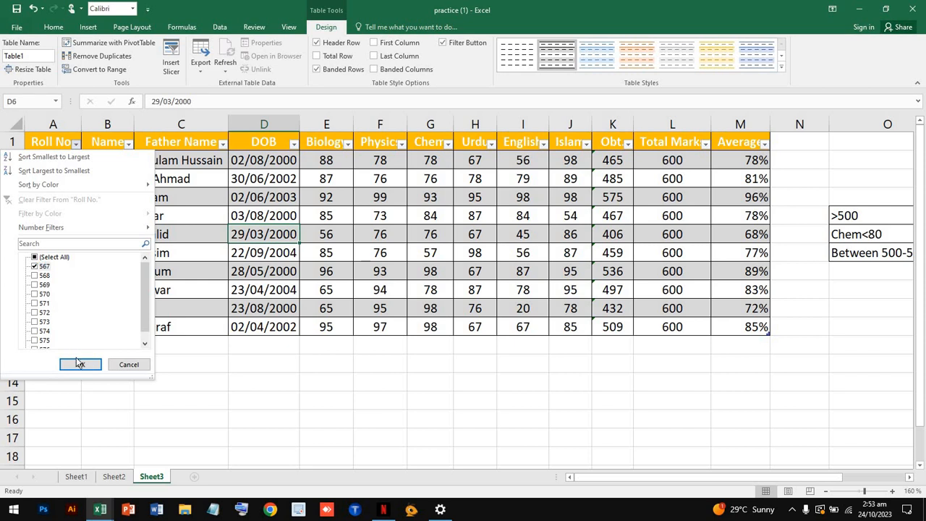
pyautogui.click(79, 365)
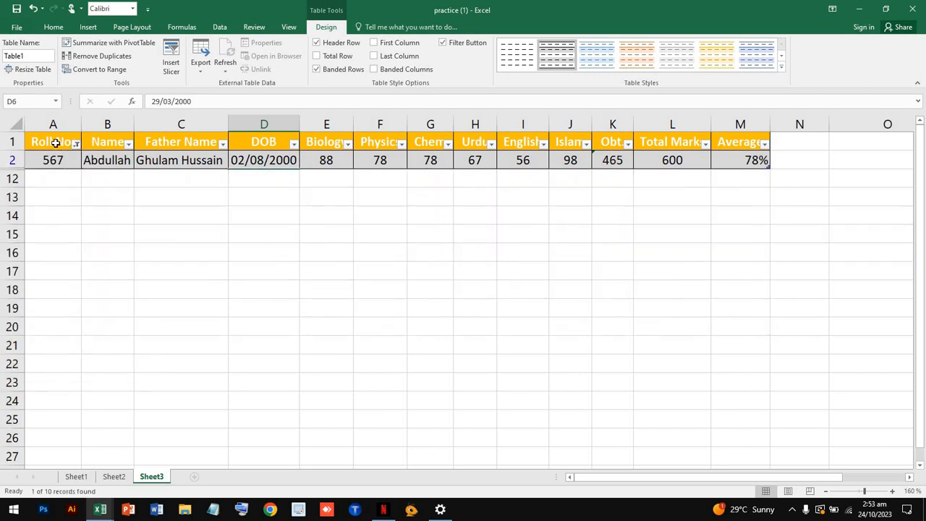
# Step: Select all values in the Roll No. filter to bring every record back
pyautogui.click(76, 144)
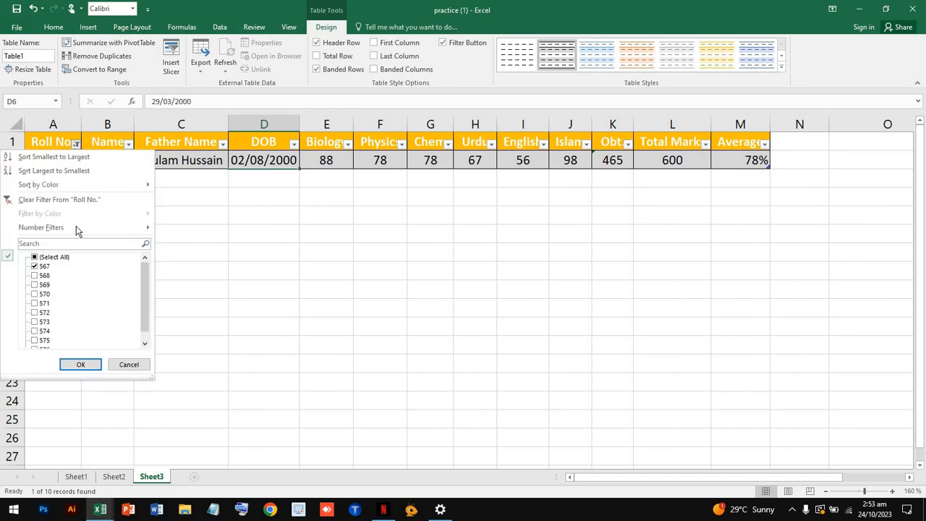
pyautogui.click(34, 257)
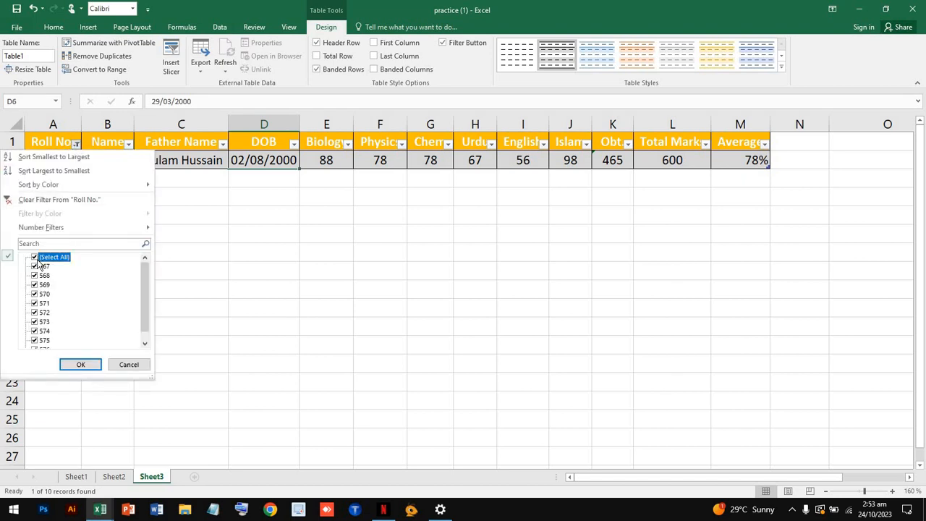
pyautogui.click(78, 364)
pyautogui.click(305, 377)
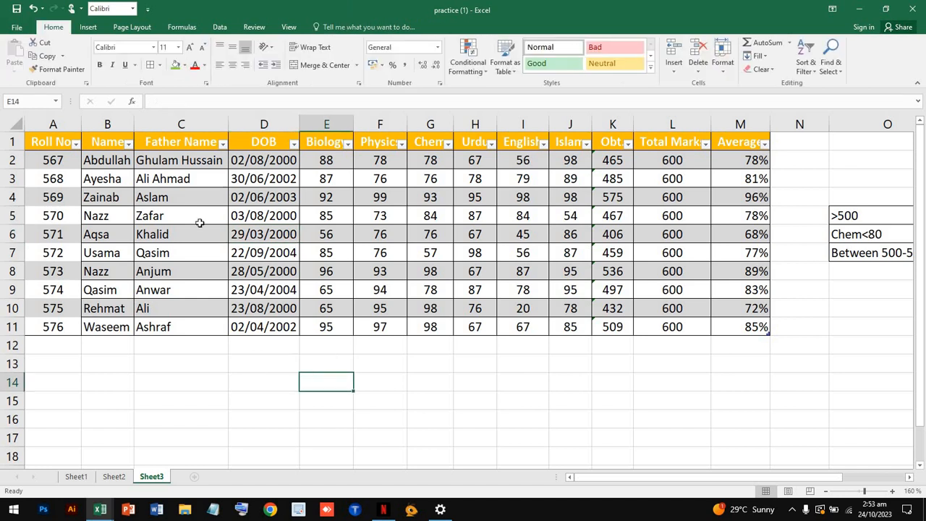
# Step: Examine the convert-to-range prompt and the Resize Table dialog for the selected table, leaving the table and its range as they are
pyautogui.click(233, 183)
pyautogui.click(61, 158)
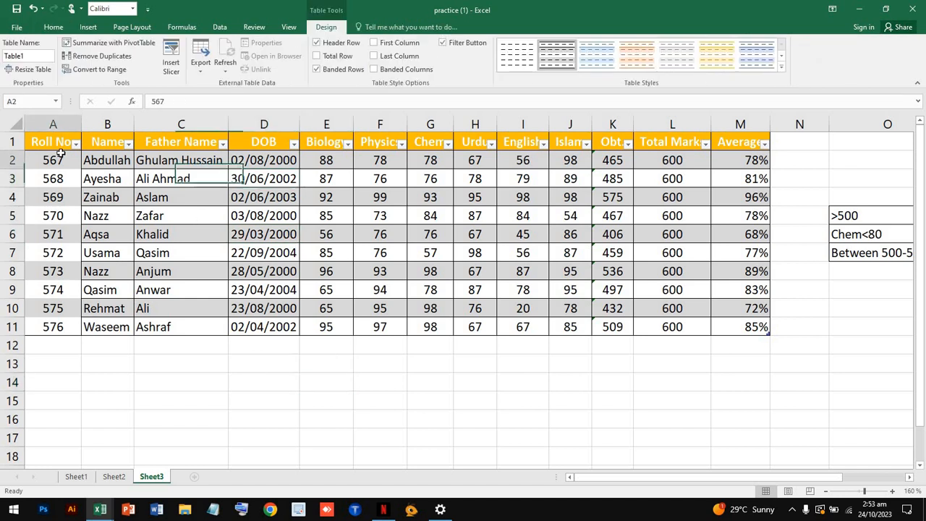
pyautogui.moveTo(56, 160); pyautogui.dragTo(762, 325)
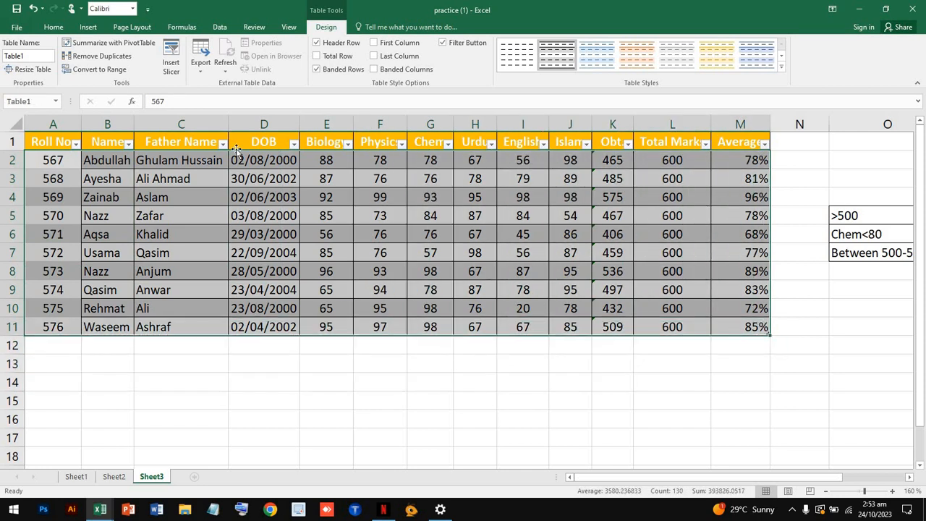
pyautogui.click(97, 69)
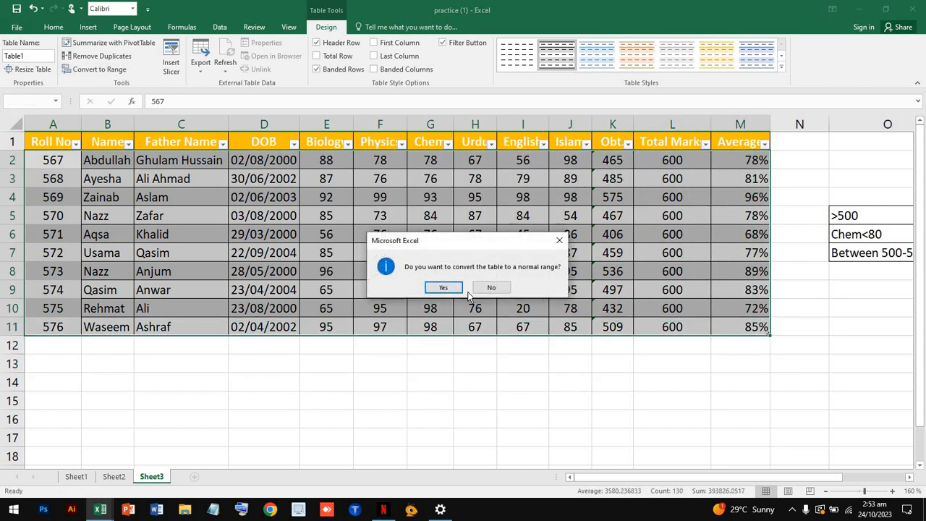
pyautogui.click(497, 290)
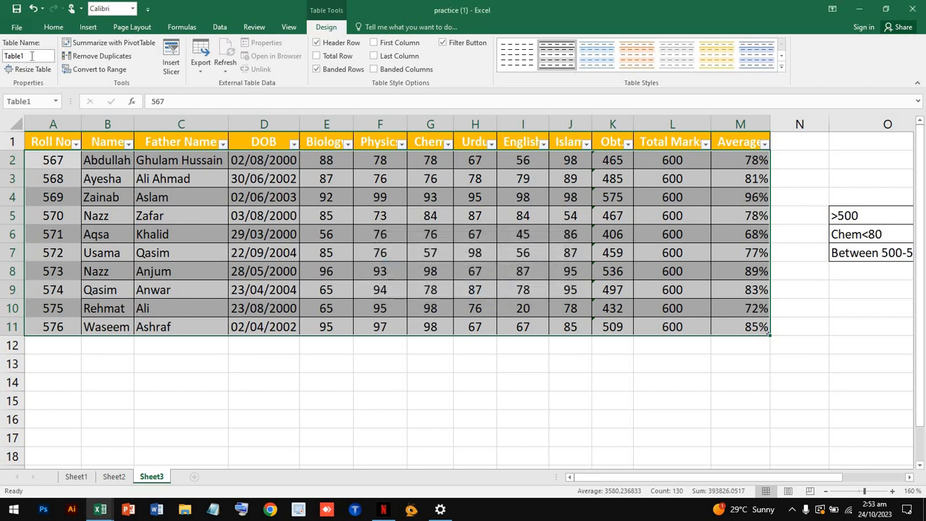
pyautogui.click(44, 67)
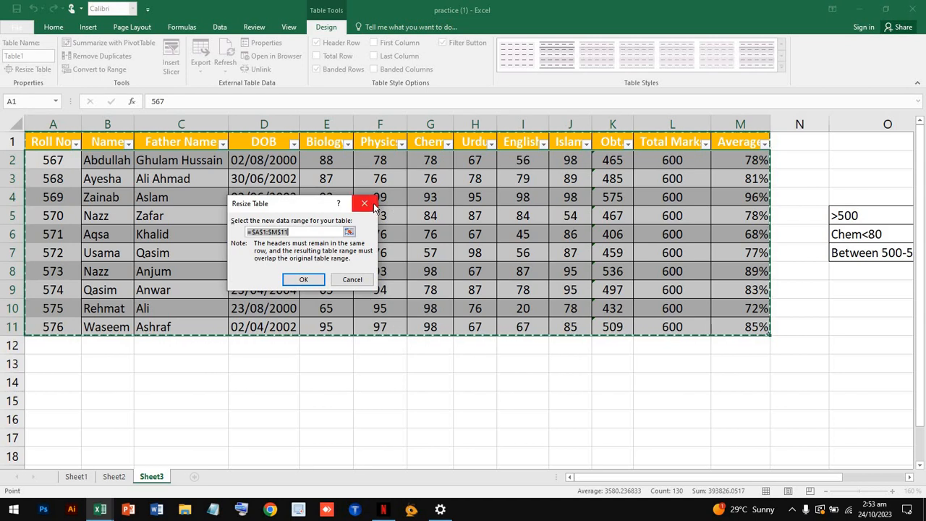
pyautogui.click(304, 282)
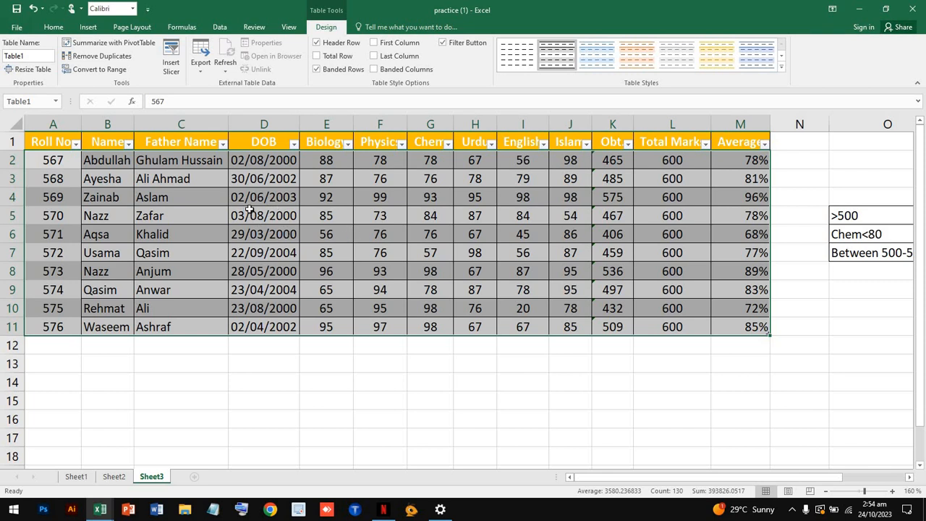
# Step: Convert the student marks table to a normal range
pyautogui.click(121, 68)
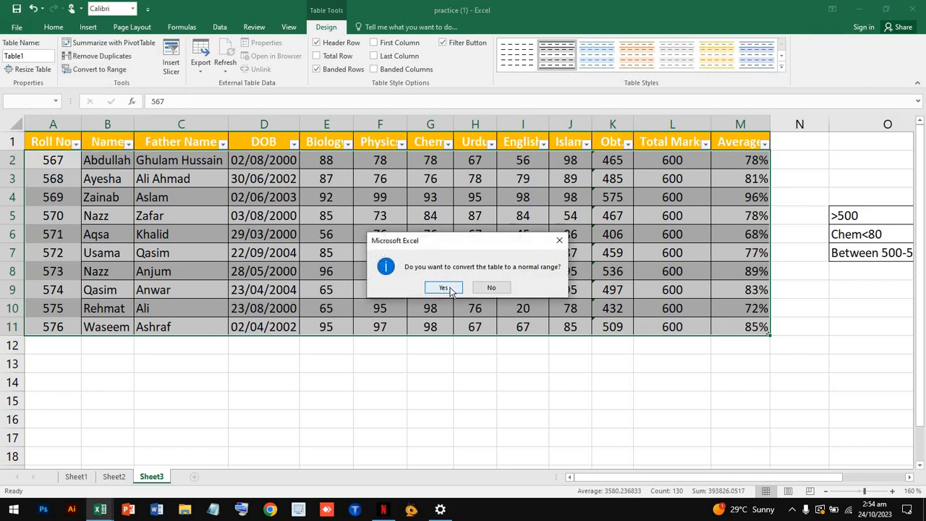
pyautogui.click(444, 289)
pyautogui.click(318, 266)
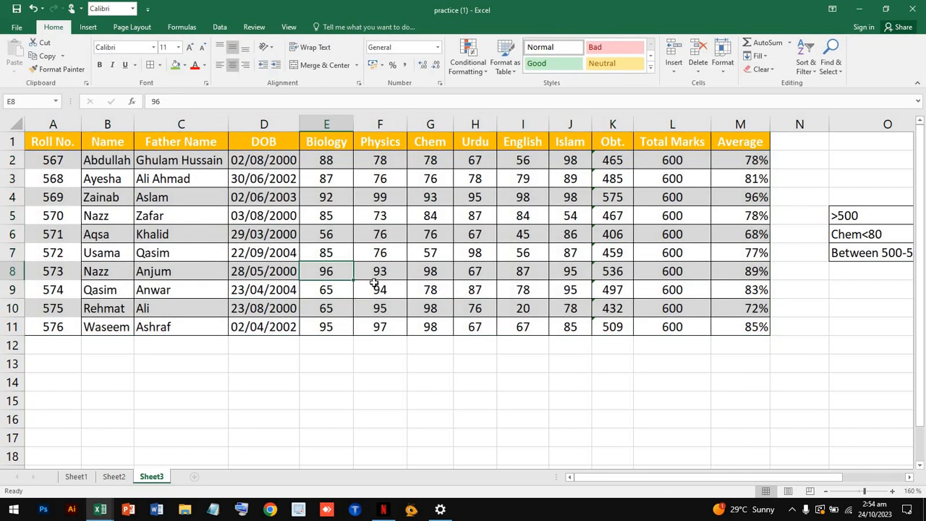
# Step: Turn the marks range A1:M11 back into a table with headers, using the same first light table style
pyautogui.moveTo(63, 141); pyautogui.dragTo(717, 326)
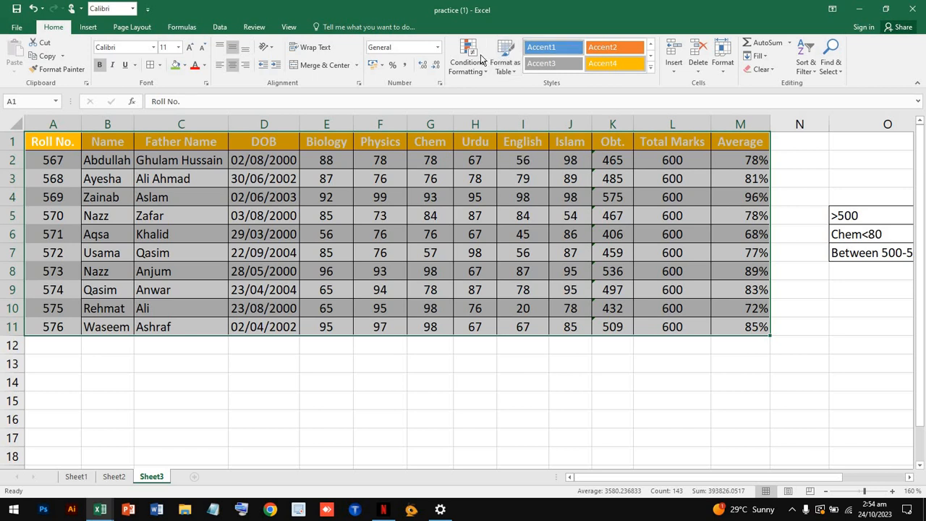
pyautogui.click(514, 66)
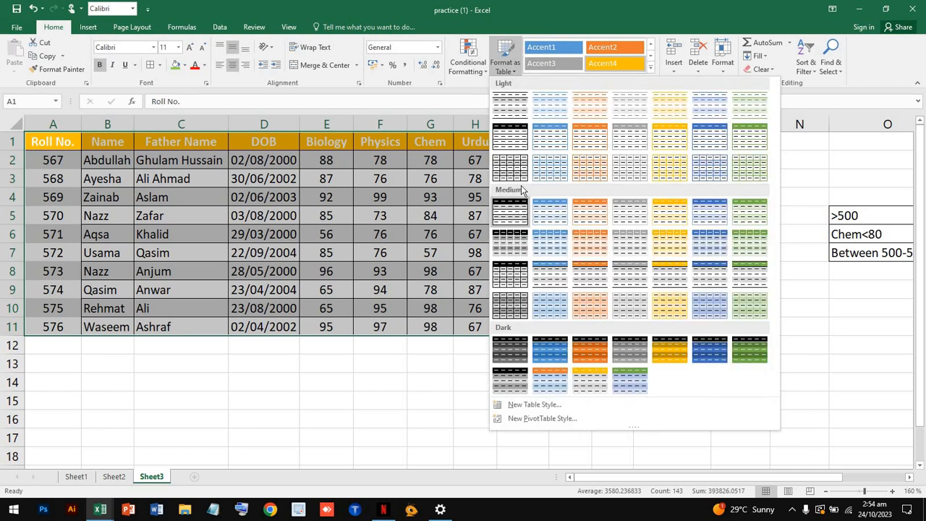
pyautogui.click(510, 107)
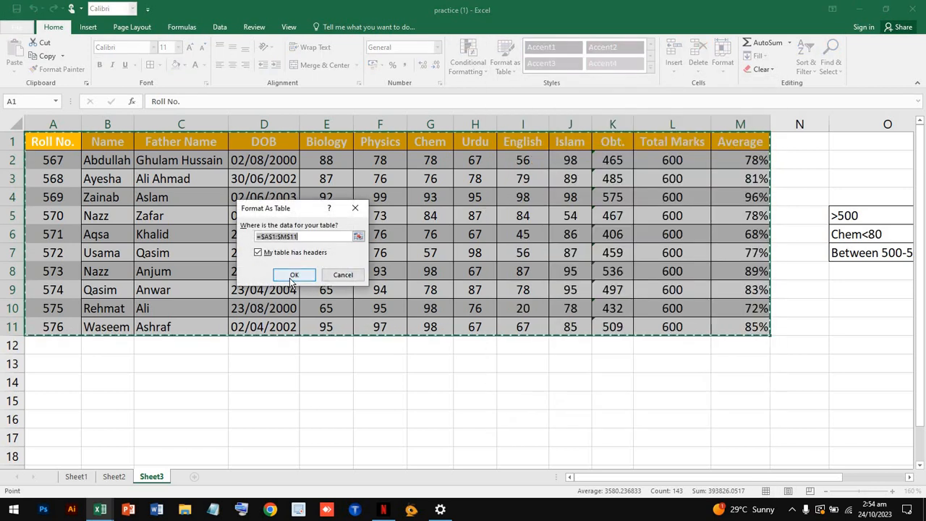
pyautogui.click(293, 274)
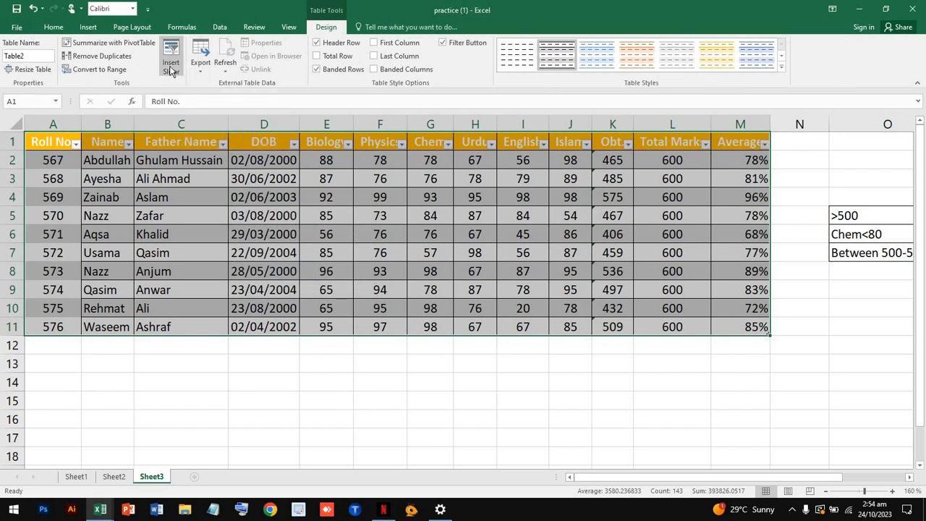
pyautogui.click(507, 197)
pyautogui.moveTo(615, 161); pyautogui.dragTo(614, 328)
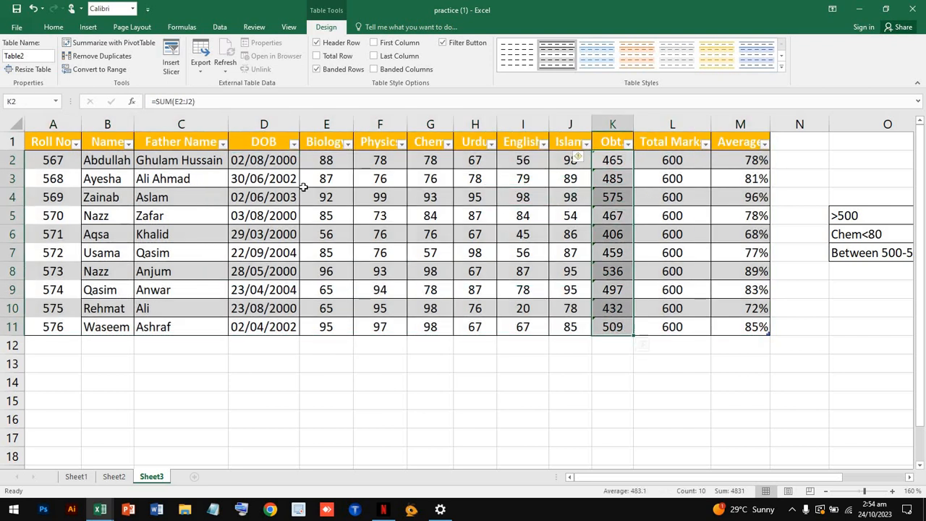
pyautogui.moveTo(62, 161); pyautogui.dragTo(732, 323)
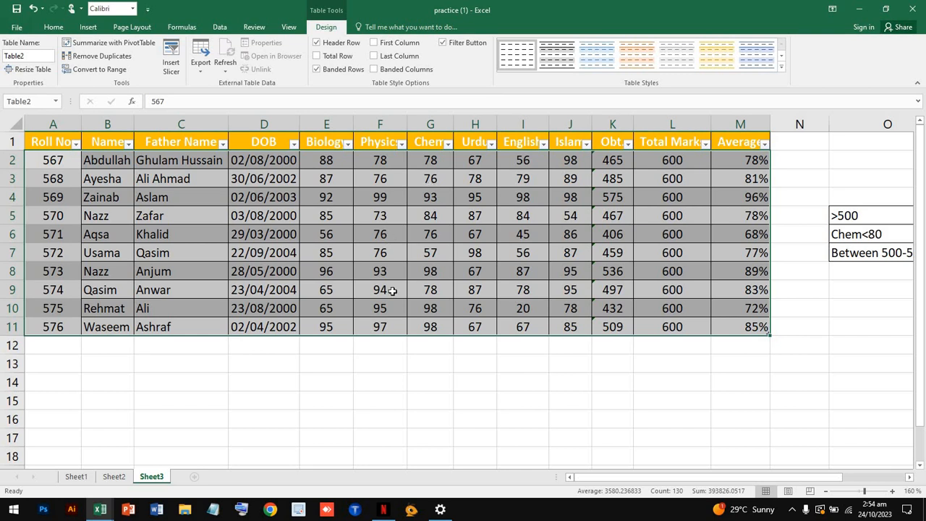
pyautogui.click(382, 301)
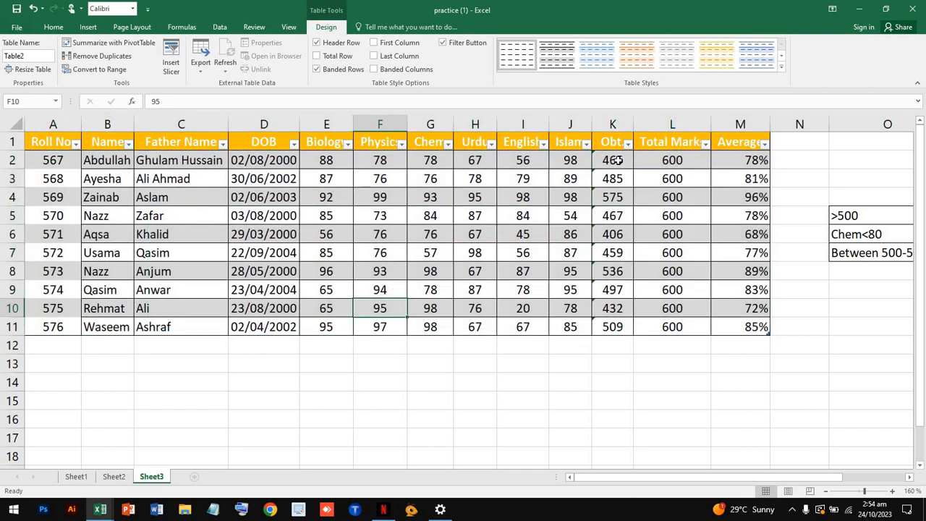
pyautogui.moveTo(619, 160); pyautogui.dragTo(612, 329)
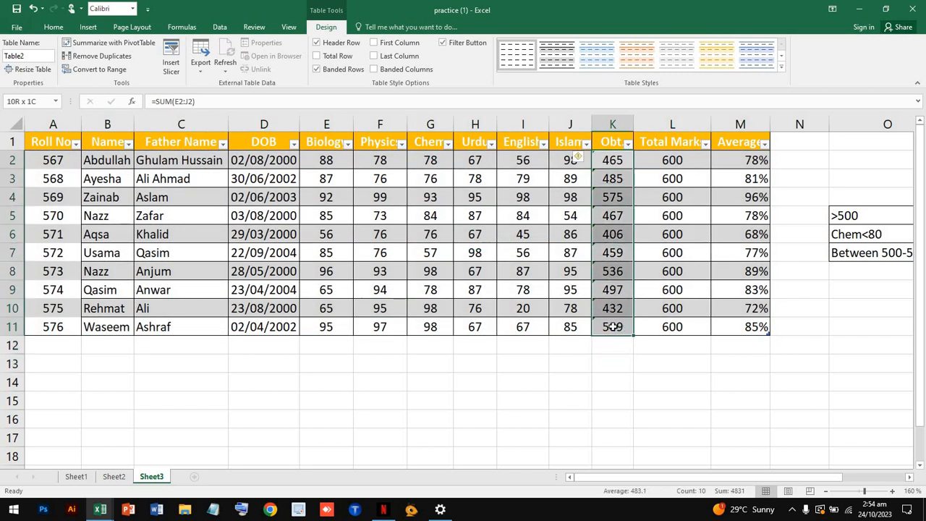
pyautogui.click(173, 65)
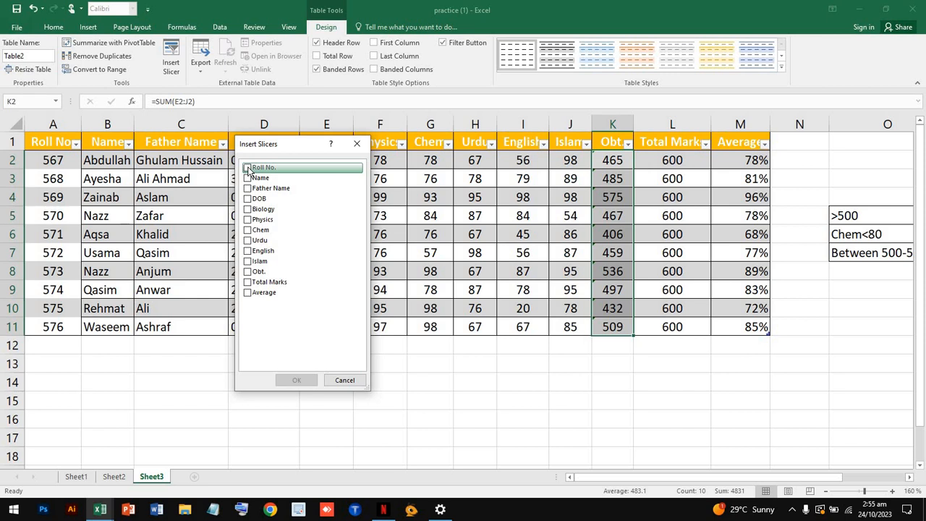
pyautogui.click(356, 144)
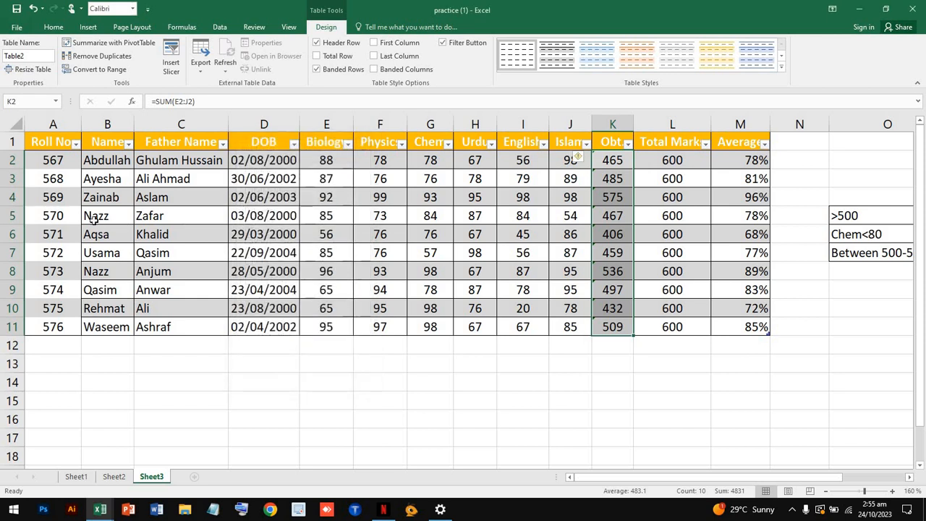
# Step: Insert a slicer for the Name field of the student marks table
pyautogui.hotkey('ctrl', 'a')
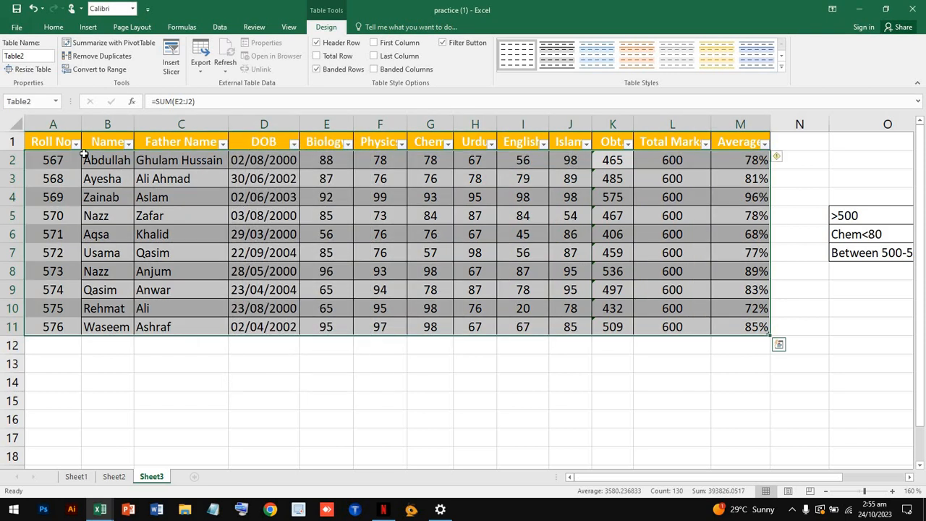
pyautogui.click(170, 68)
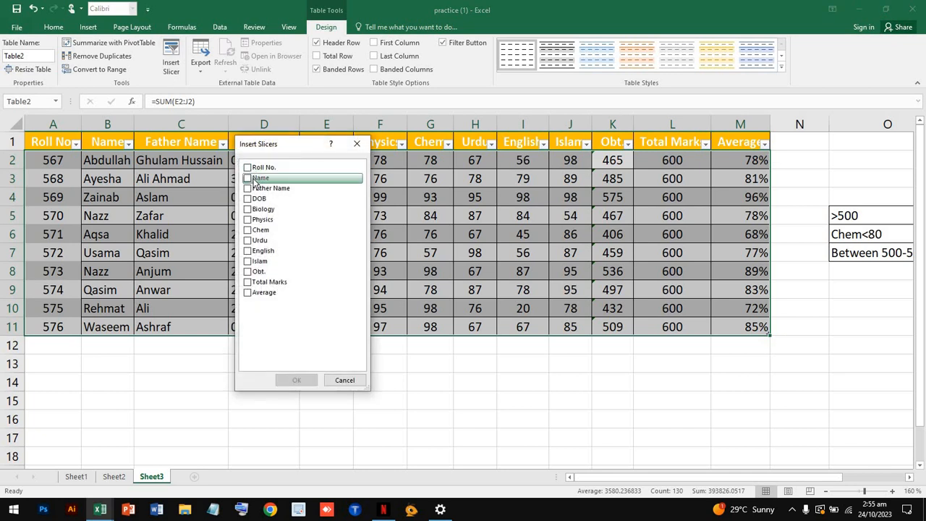
pyautogui.click(249, 180)
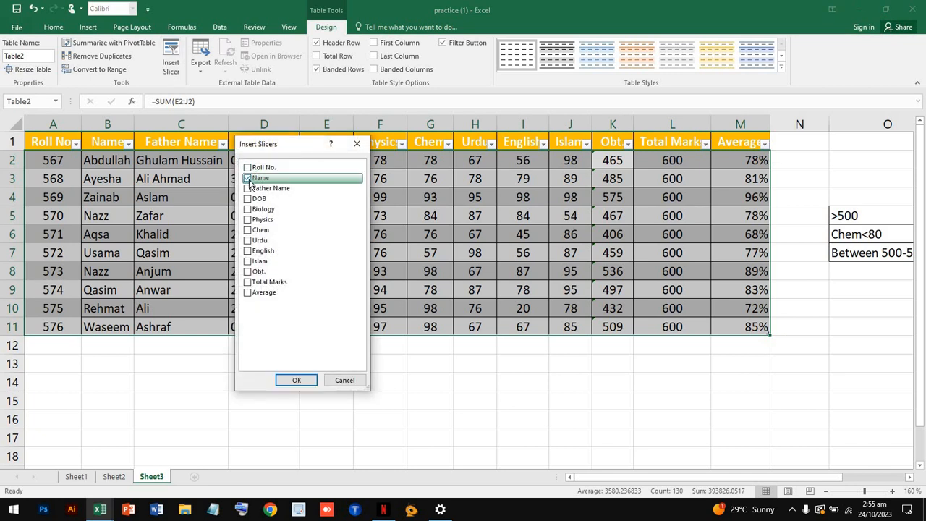
pyautogui.click(296, 382)
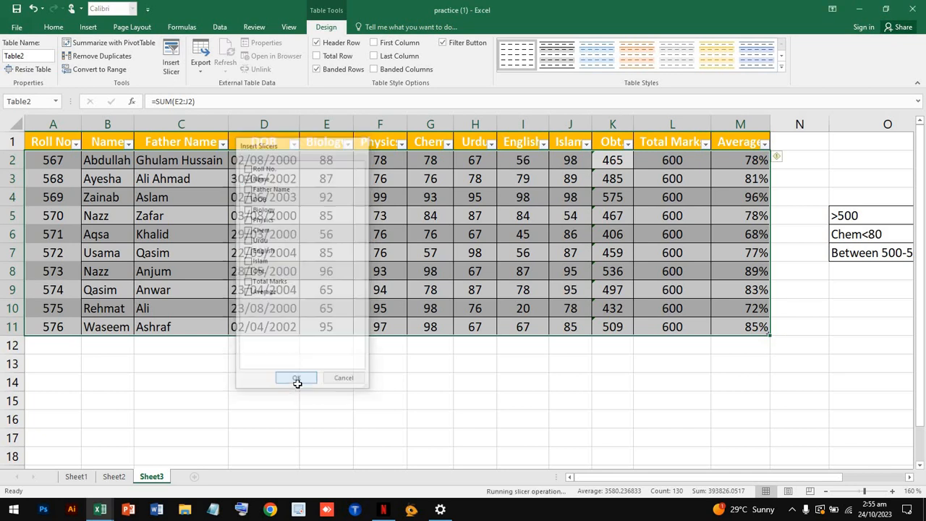
pyautogui.moveTo(550, 265); pyautogui.dragTo(543, 162)
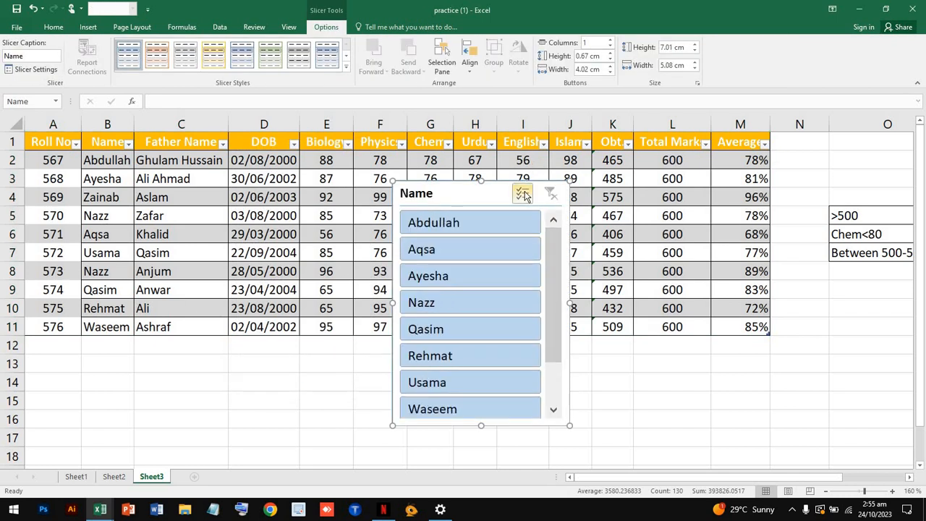
# Step: Turn on multi-select in the Name slicer and deselect names until only the record with Roll No. 576 is shown
pyautogui.click(526, 196)
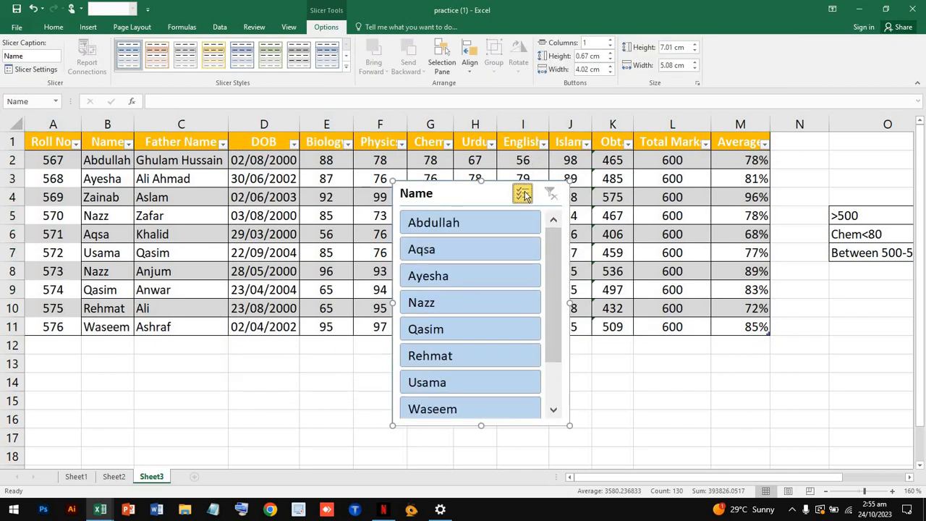
pyautogui.click(469, 230)
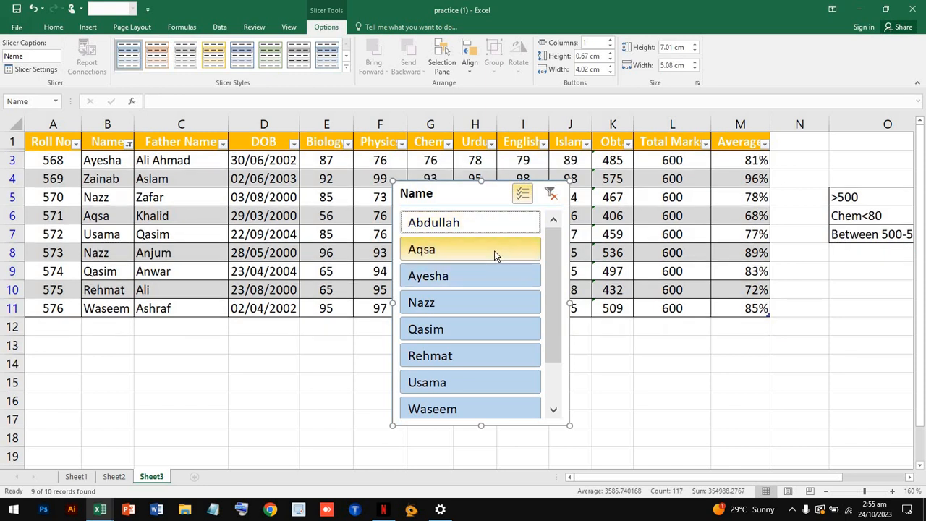
pyautogui.click(495, 251)
pyautogui.click(491, 275)
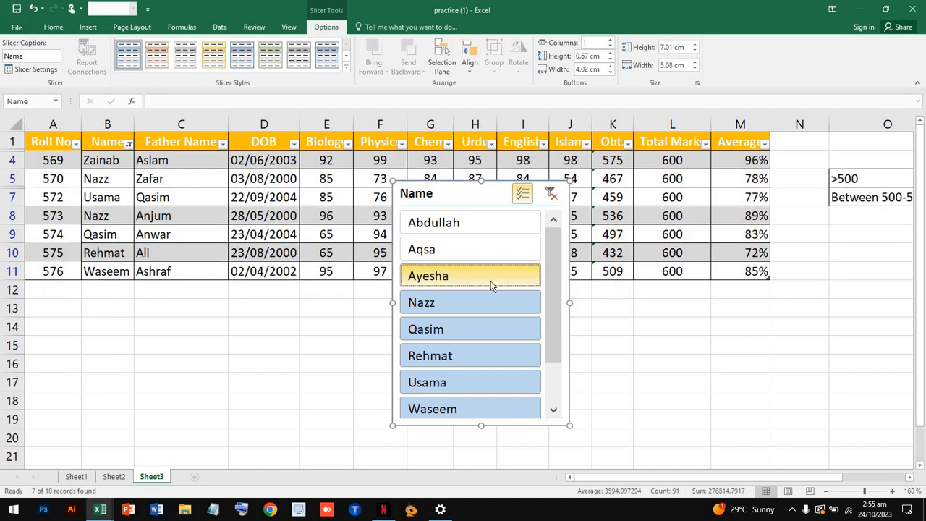
pyautogui.click(481, 331)
pyautogui.click(481, 354)
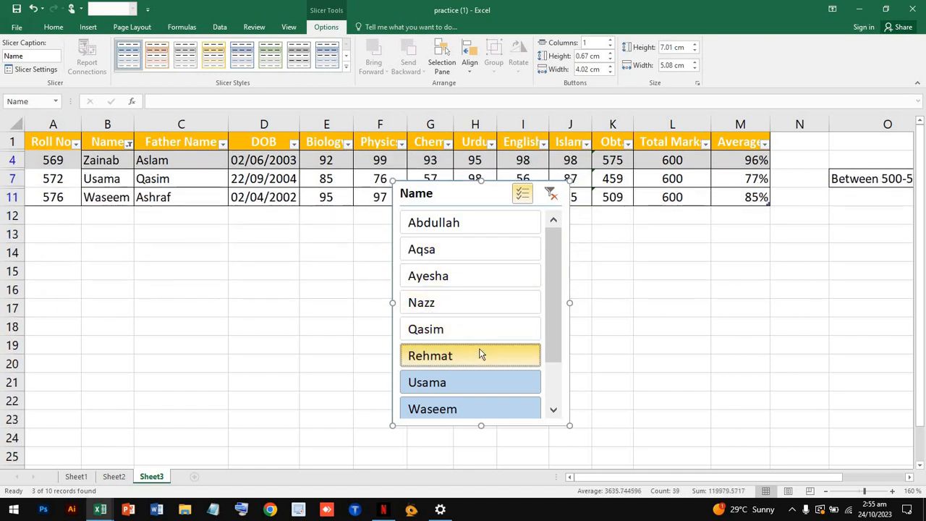
pyautogui.scroll(-2, 483, 365)
pyautogui.click(485, 377)
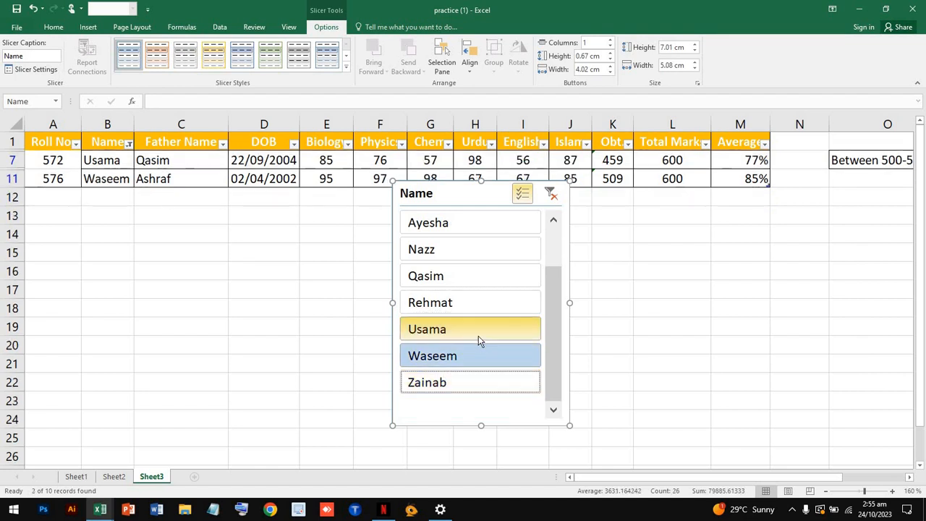
pyautogui.click(479, 335)
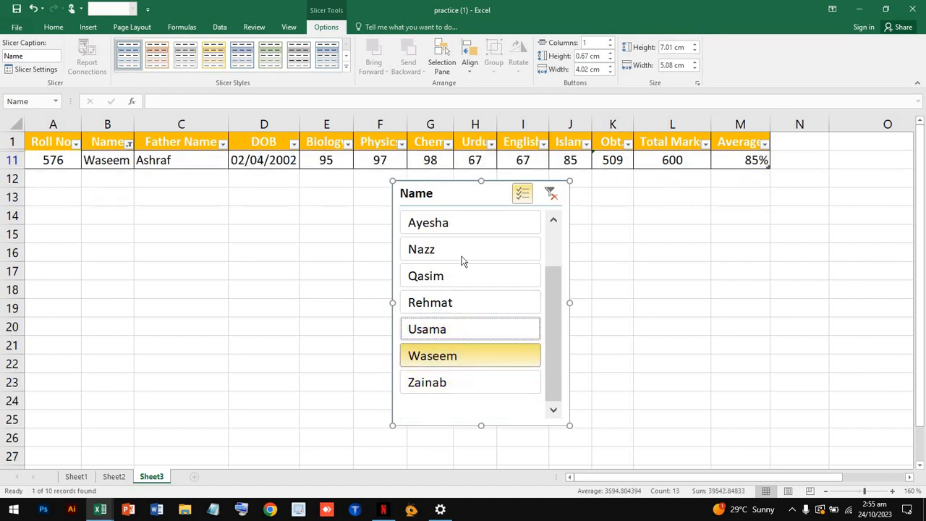
# Step: Change the Name slicer selection to show only the students with Roll No. 567 and 568
pyautogui.click(466, 226)
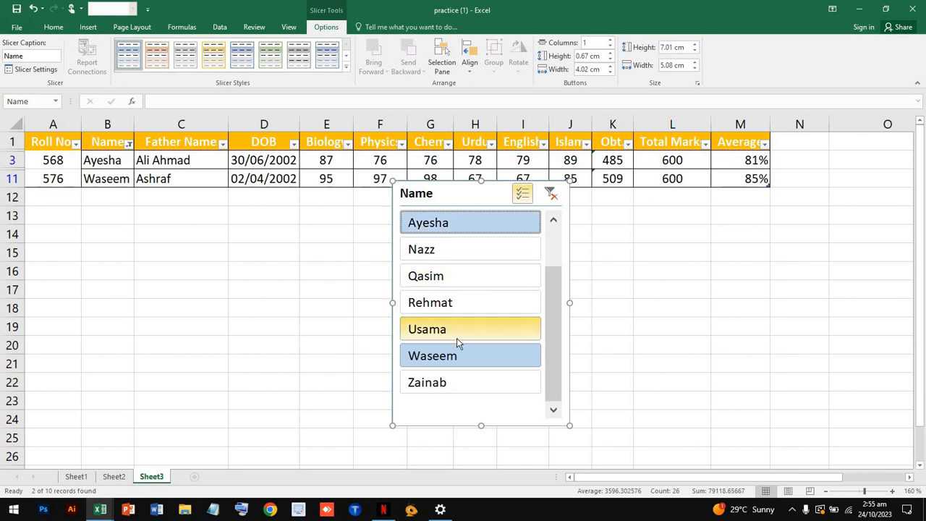
pyautogui.click(474, 366)
pyautogui.scroll(2, 474, 366)
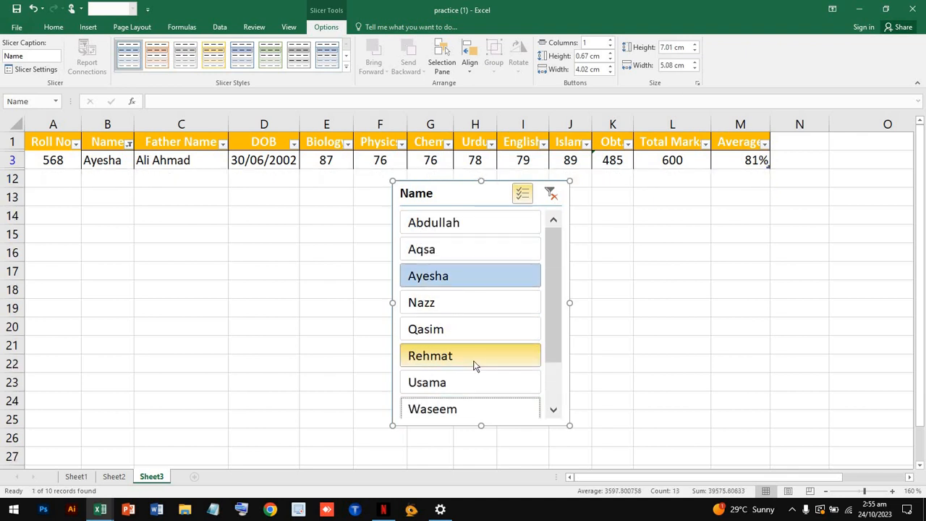
pyautogui.click(494, 229)
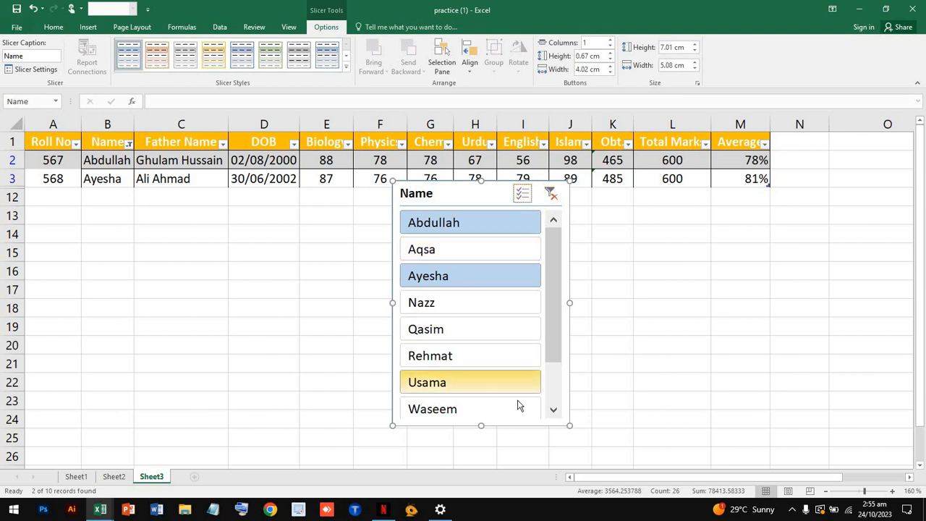
pyautogui.click(553, 369)
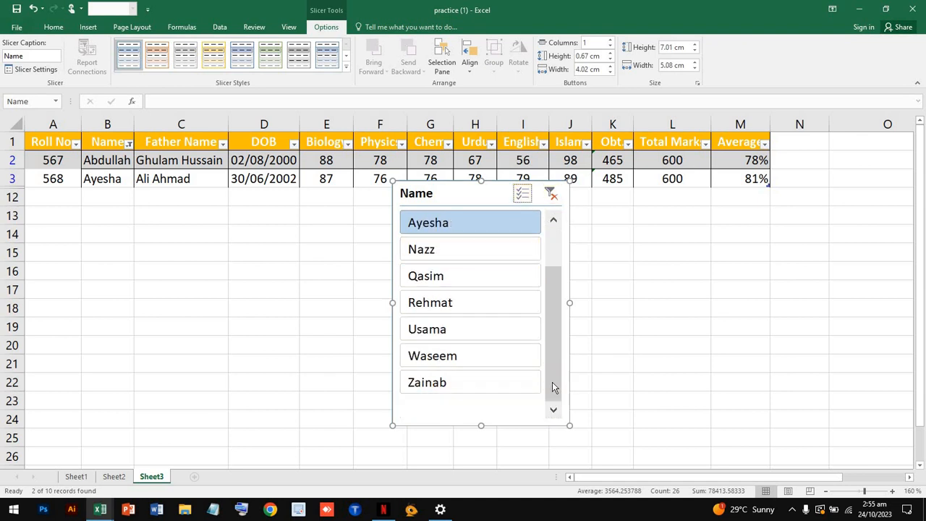
# Step: Clear the Name slicer's filter to bring every student record back
pyautogui.click(647, 305)
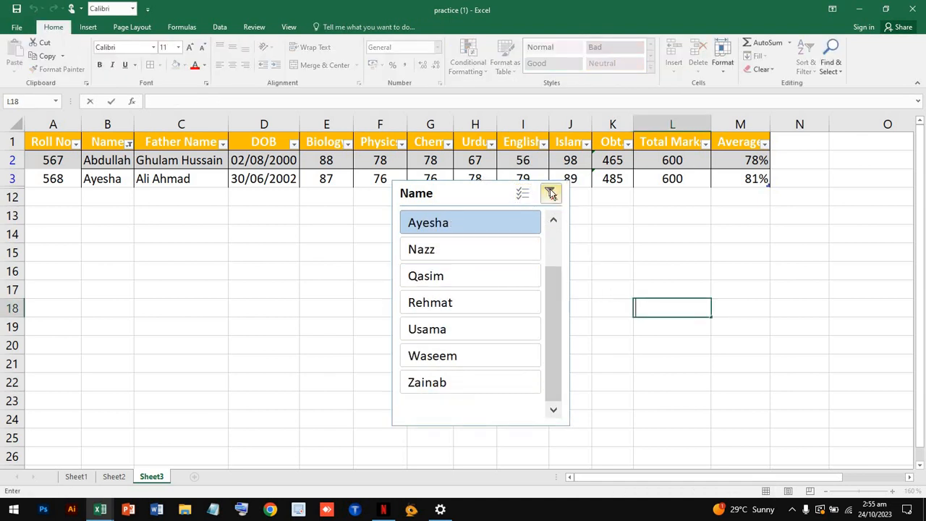
pyautogui.click(551, 193)
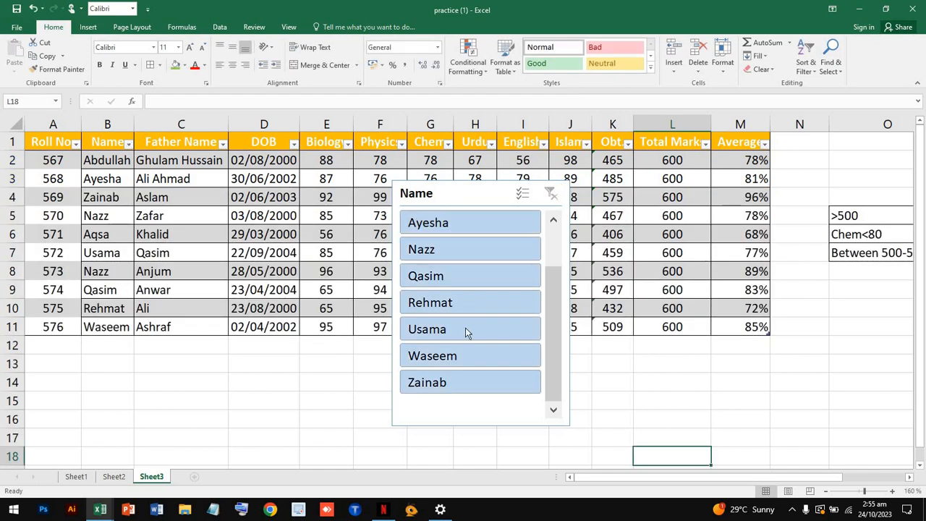
pyautogui.click(648, 376)
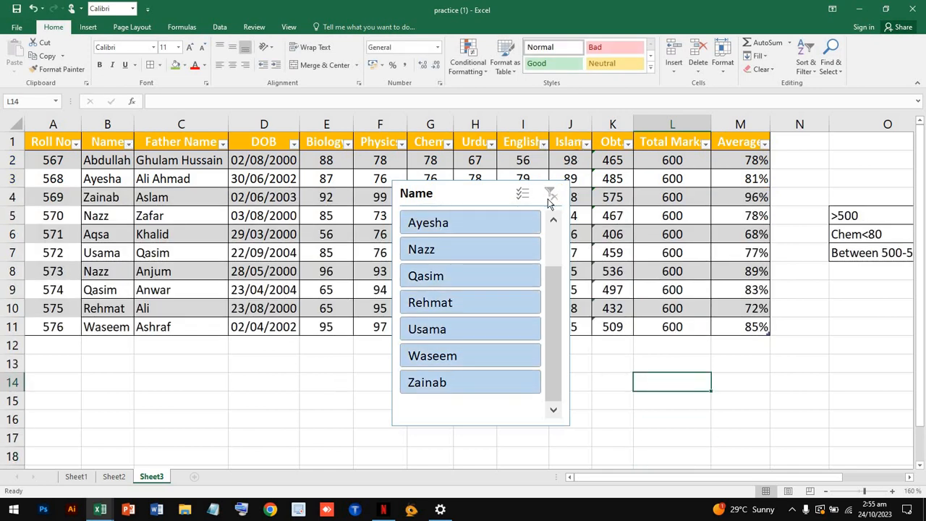
# Step: Move the Name slicer to the lower end of the table, over the Total Marks and Average columns
pyautogui.doubleClick(148, 254)
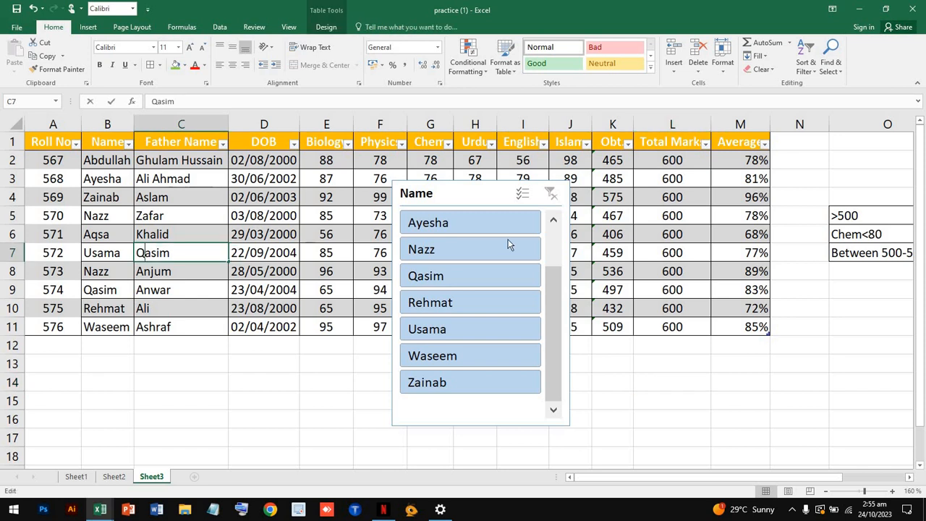
pyautogui.click(487, 331)
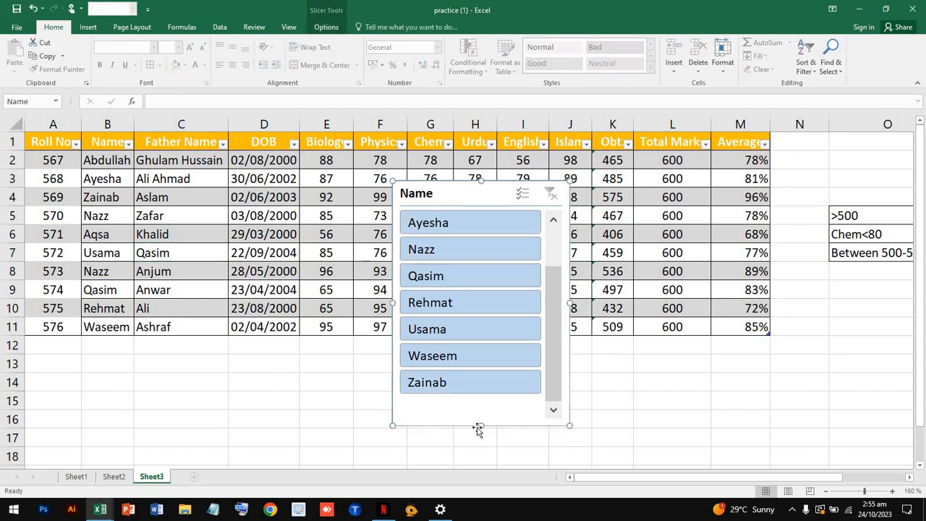
pyautogui.moveTo(605, 371); pyautogui.dragTo(601, 383)
pyautogui.moveTo(456, 197); pyautogui.dragTo(719, 319)
pyautogui.click(820, 317)
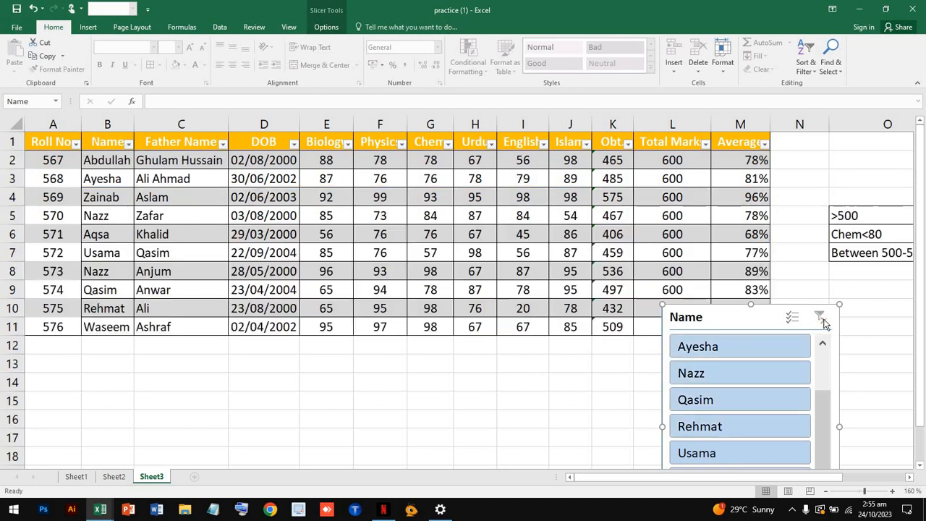
pyautogui.press('Escape')
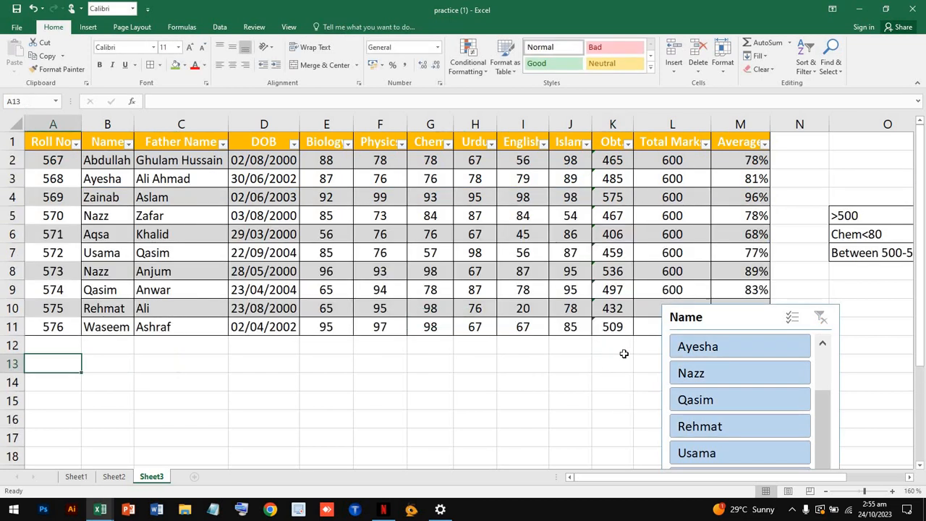
# Step: Filter the table to the student with Roll No. 568 using the Name slicer, and clear that filter again
pyautogui.click(767, 346)
pyautogui.click(800, 318)
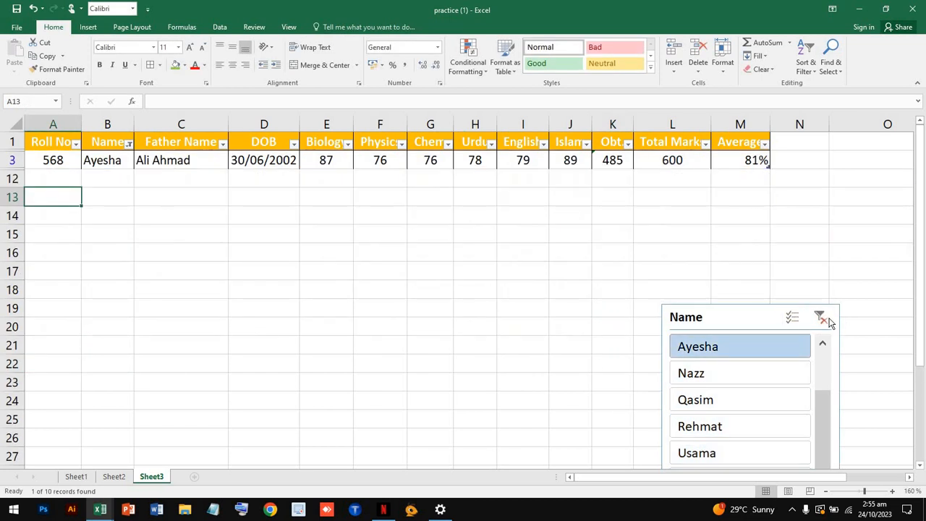
pyautogui.click(820, 317)
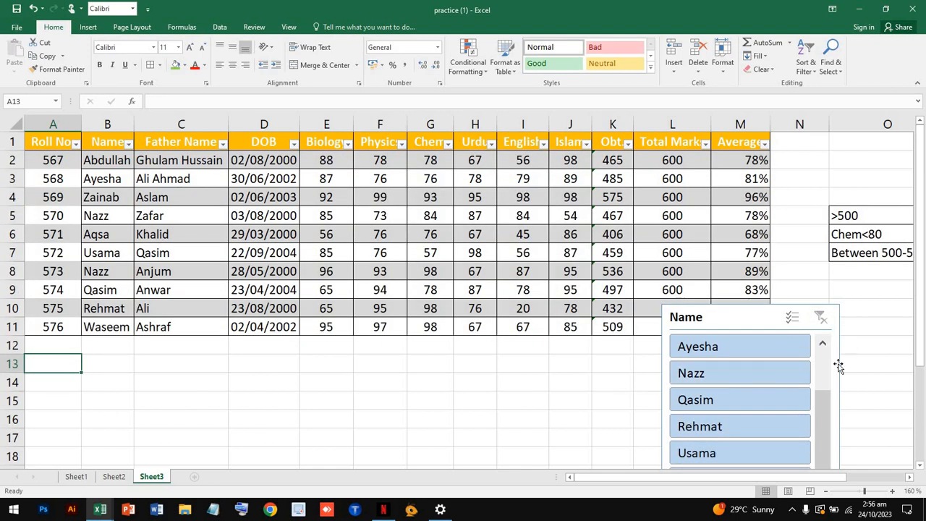
# Step: Turn on multi-select in the Name slicer and review its Slicer Settings, closing them without changes
pyautogui.click(792, 317)
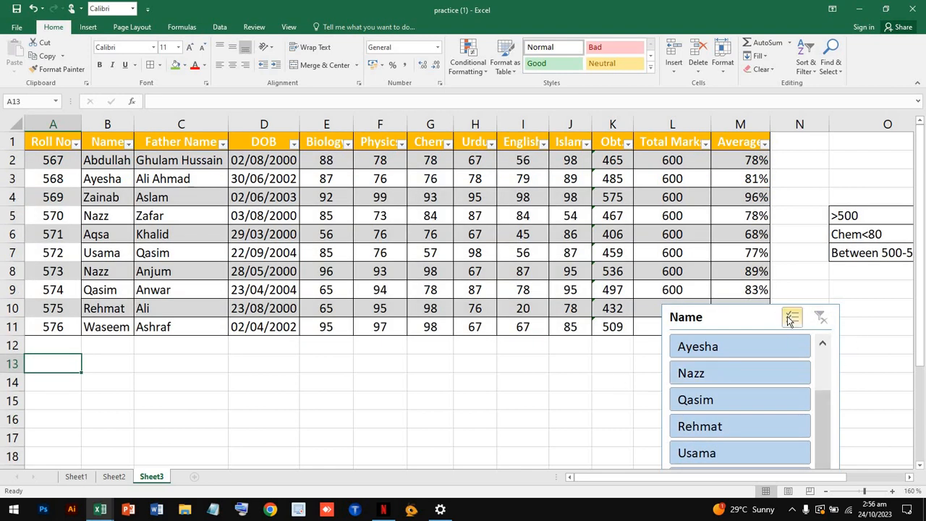
pyautogui.click(714, 319)
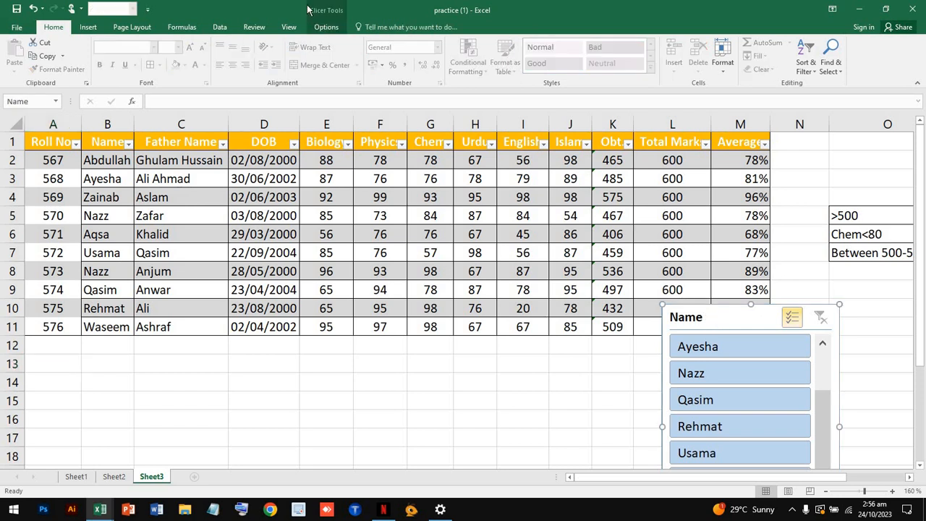
pyautogui.click(325, 27)
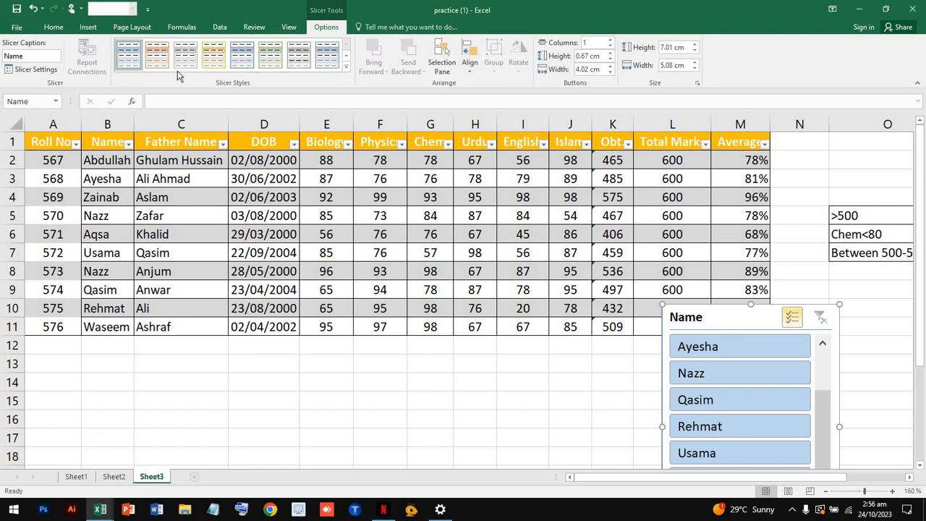
pyautogui.click(33, 69)
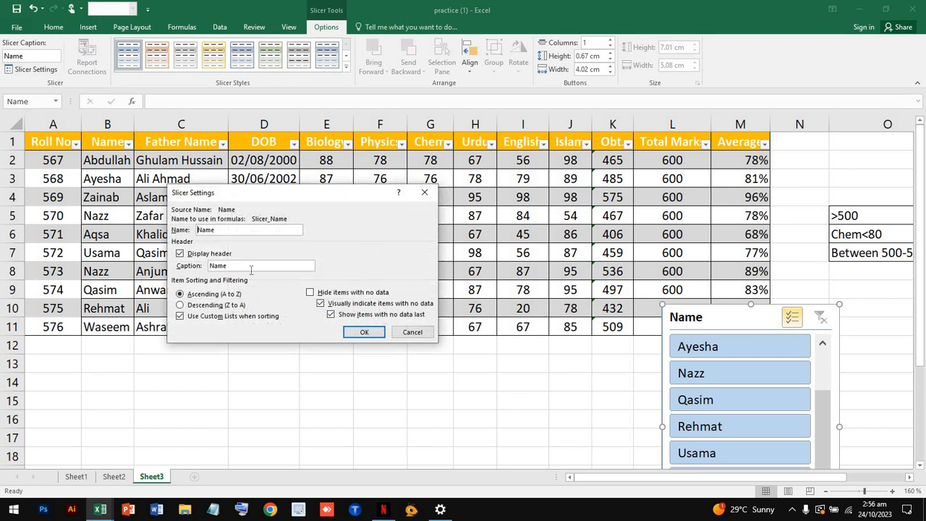
pyautogui.click(426, 192)
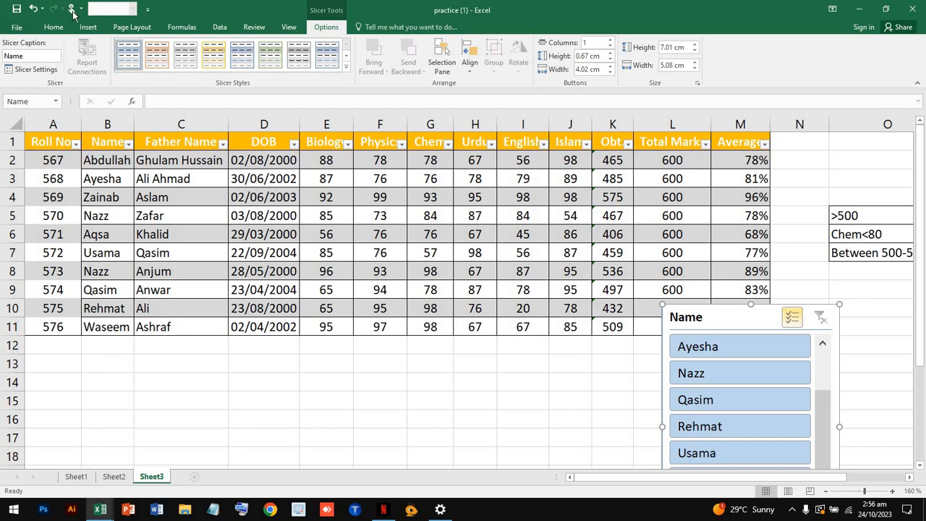
# Step: Move the Name slicer clear of the table, to below the conditions list in column O
pyautogui.click(88, 26)
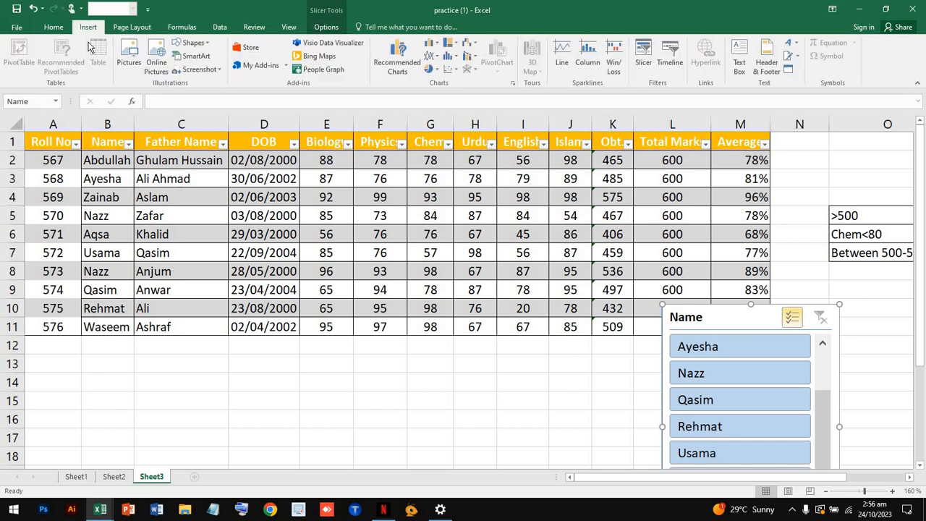
pyautogui.moveTo(70, 160); pyautogui.dragTo(709, 318)
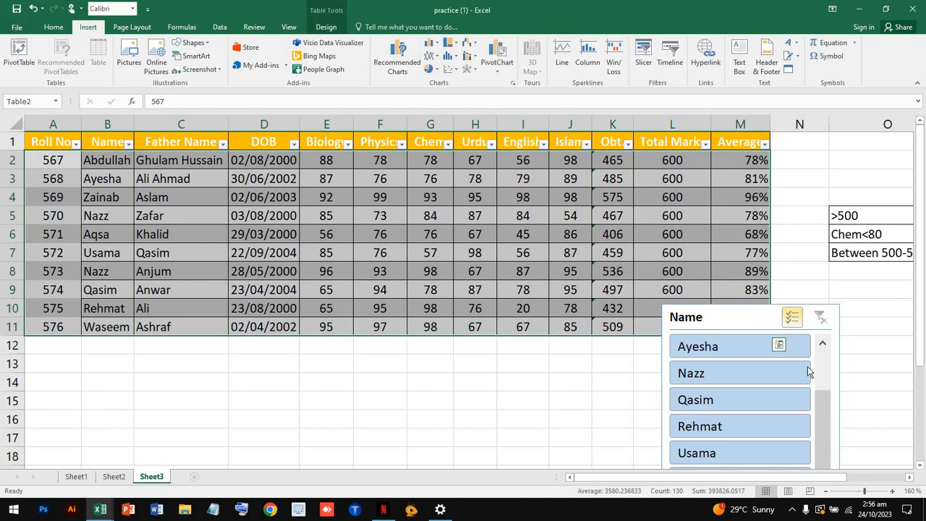
pyautogui.moveTo(768, 318); pyautogui.dragTo(924, 434)
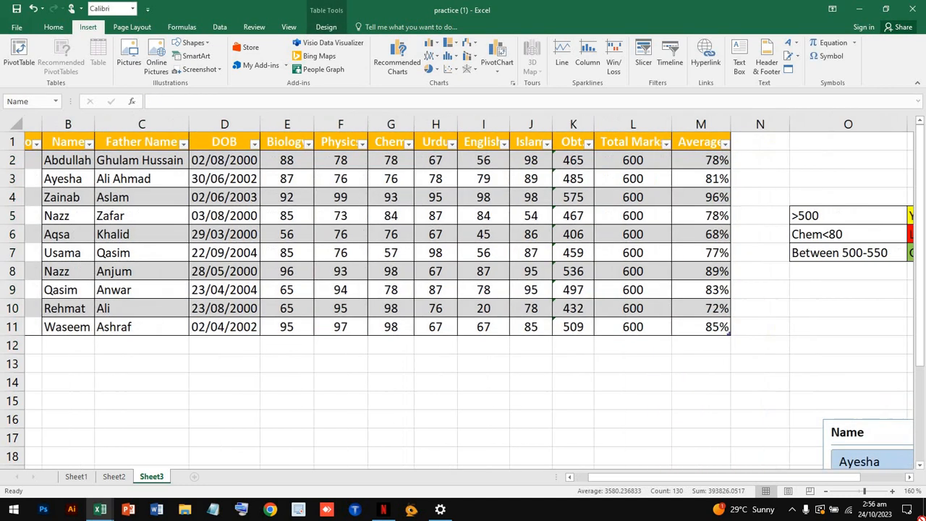
pyautogui.moveTo(691, 315); pyautogui.dragTo(891, 346)
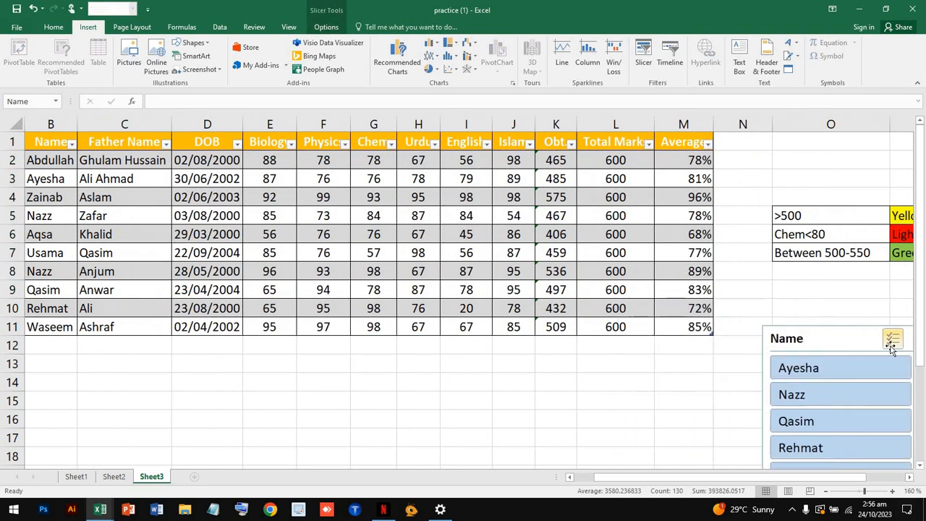
# Step: Select the whole student marks table and bring up its table design options
pyautogui.click(126, 205)
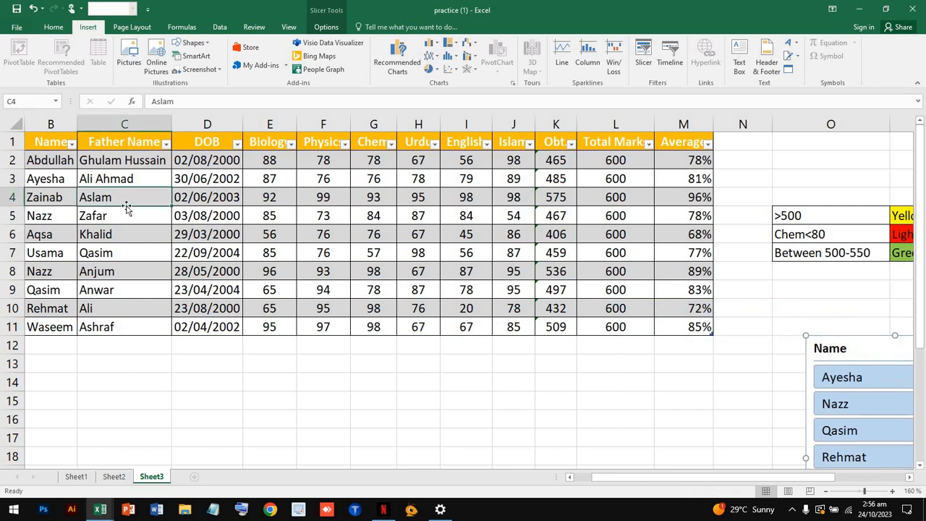
pyautogui.hotkey('ctrl', 'a')
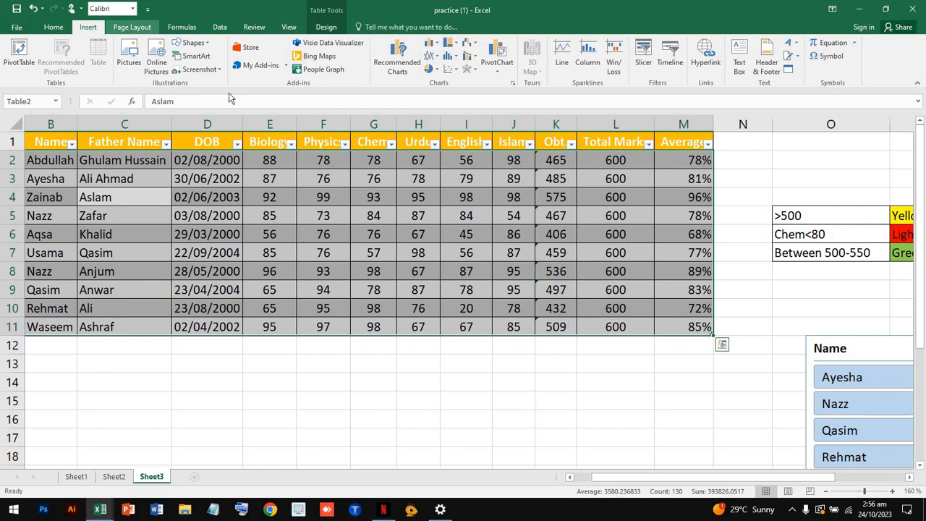
pyautogui.click(325, 26)
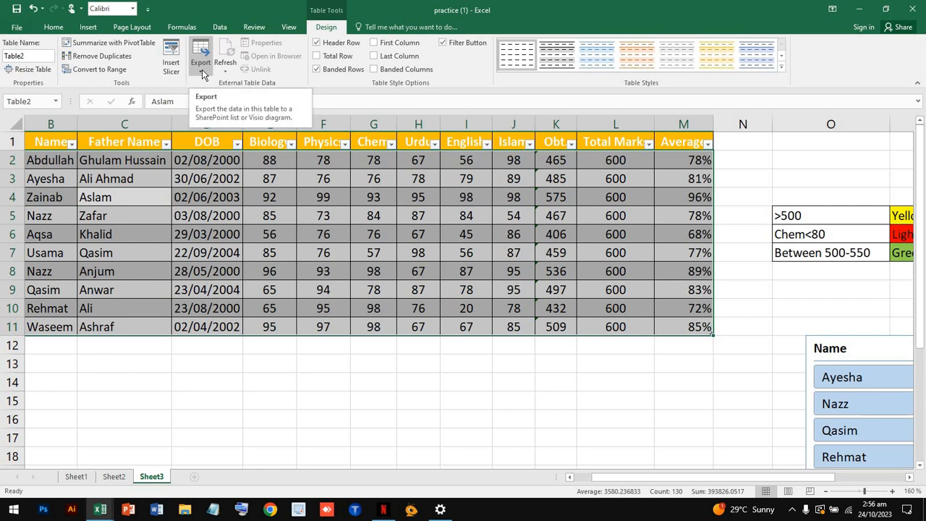
pyautogui.click(45, 201)
pyautogui.click(62, 163)
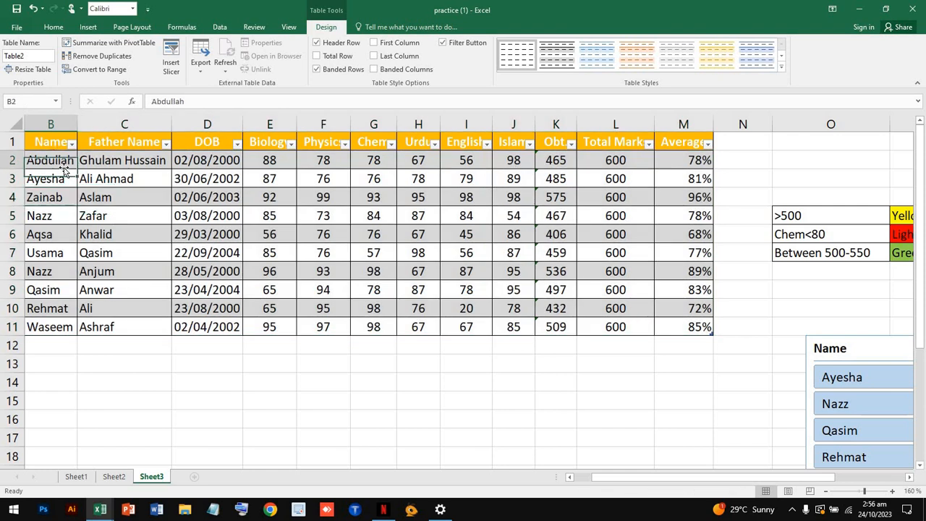
pyautogui.moveTo(64, 168); pyautogui.dragTo(108, 258)
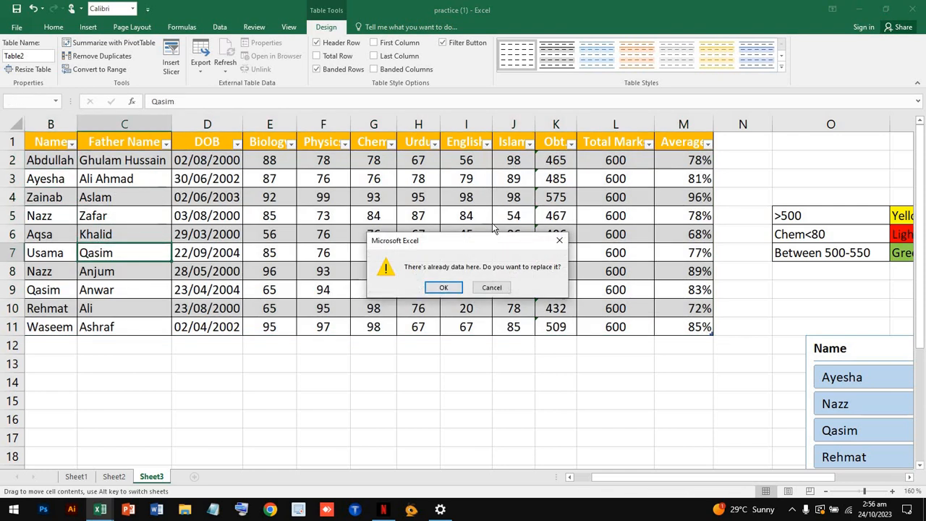
pyautogui.click(559, 241)
pyautogui.click(370, 215)
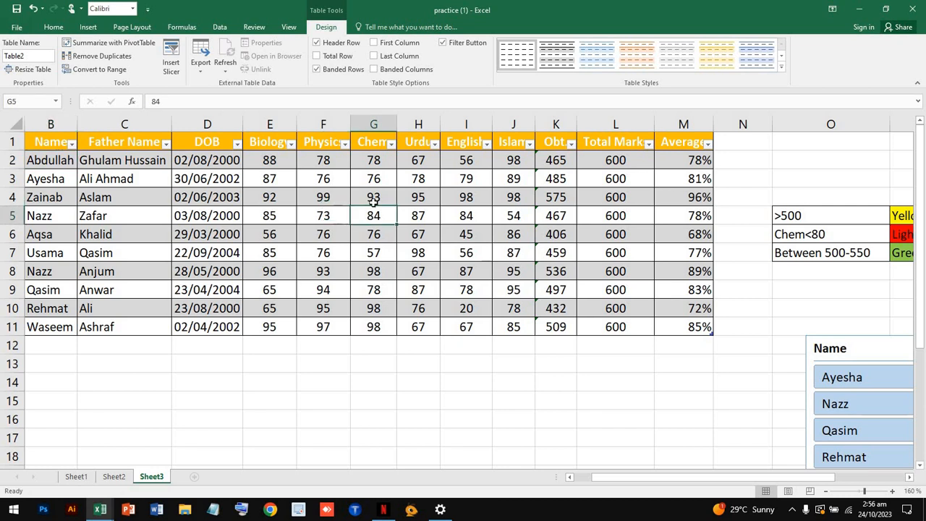
# Step: Switch the table's header row off and on again, and its total row on and off again
pyautogui.click(316, 45)
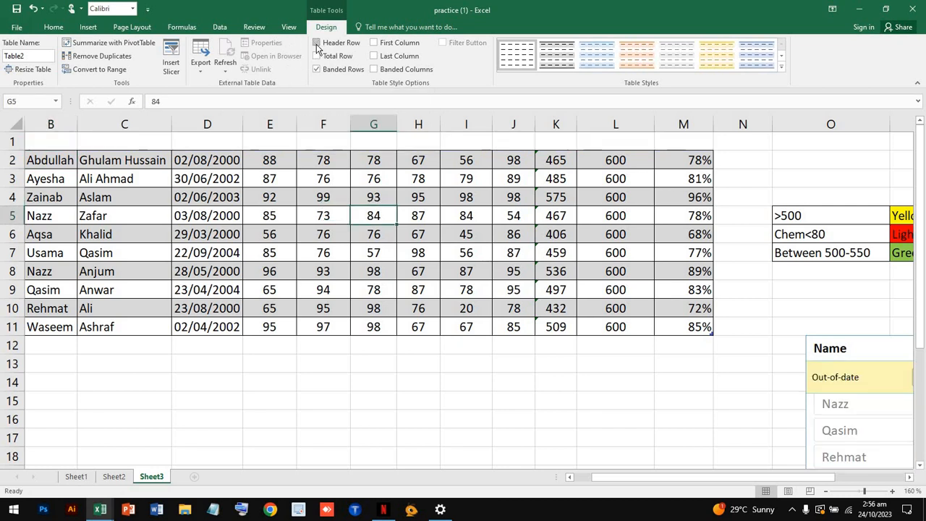
pyautogui.click(316, 45)
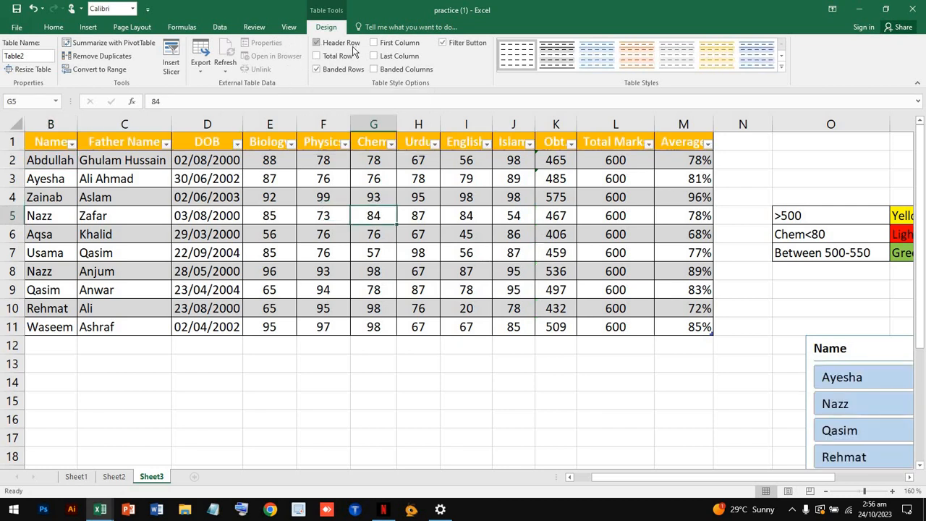
pyautogui.click(316, 56)
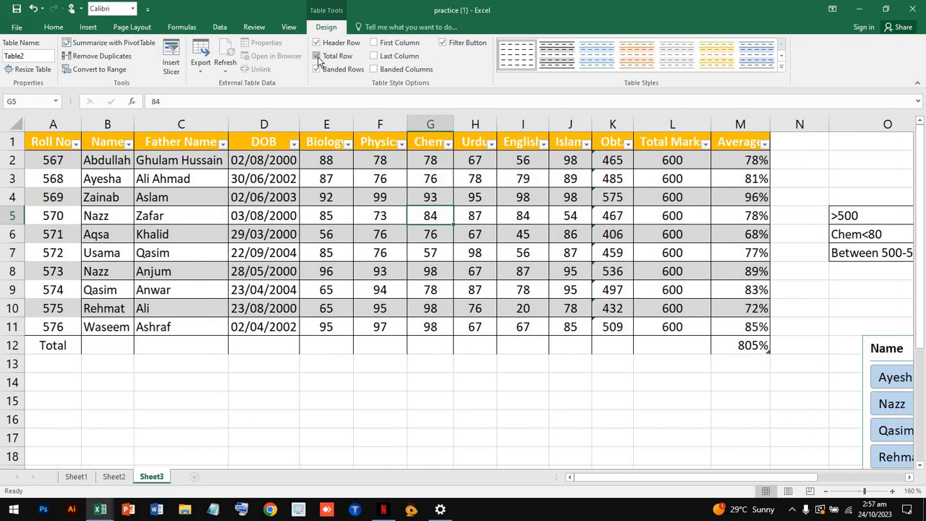
pyautogui.click(316, 57)
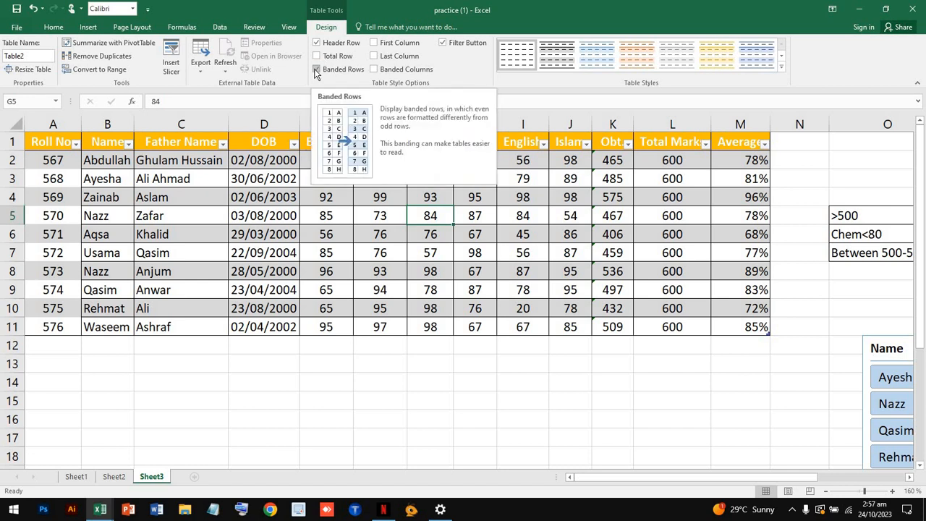
# Step: Switch the table's banded rows off and on again, and its first-column emphasis on and off again
pyautogui.click(316, 69)
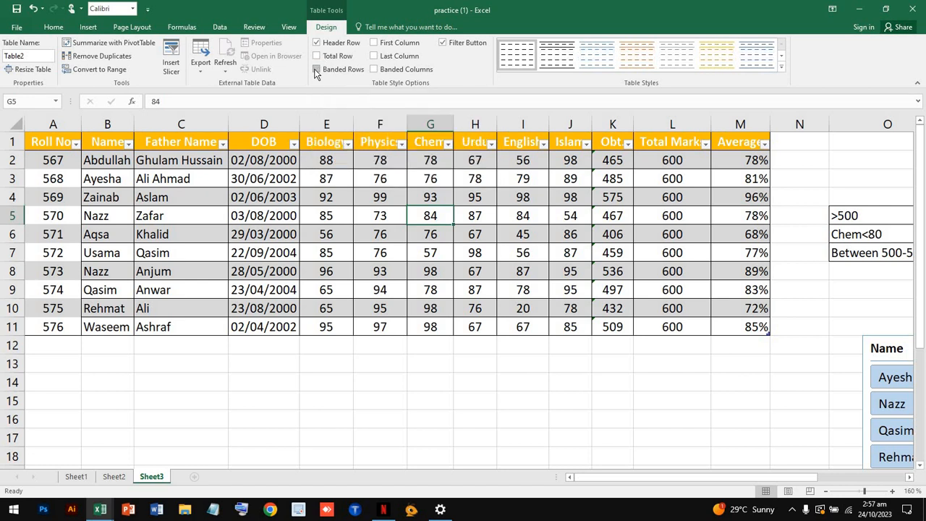
pyautogui.click(317, 69)
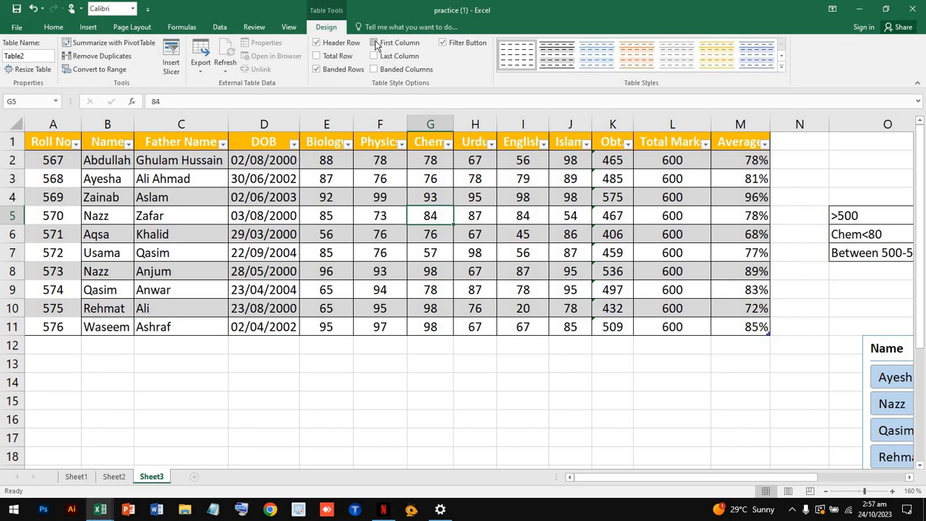
pyautogui.click(374, 43)
pyautogui.click(374, 43)
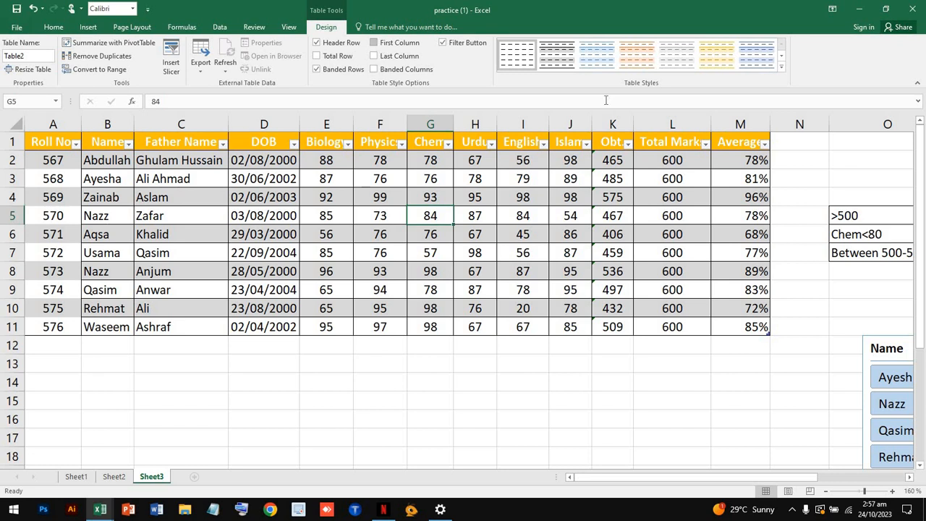
# Step: Restyle the table with the light table style that has blue text
pyautogui.click(639, 59)
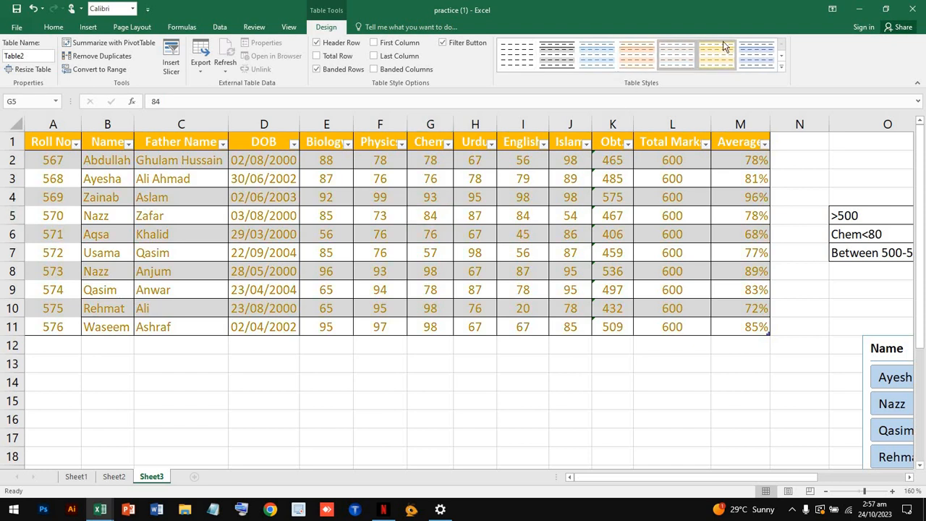
pyautogui.click(756, 54)
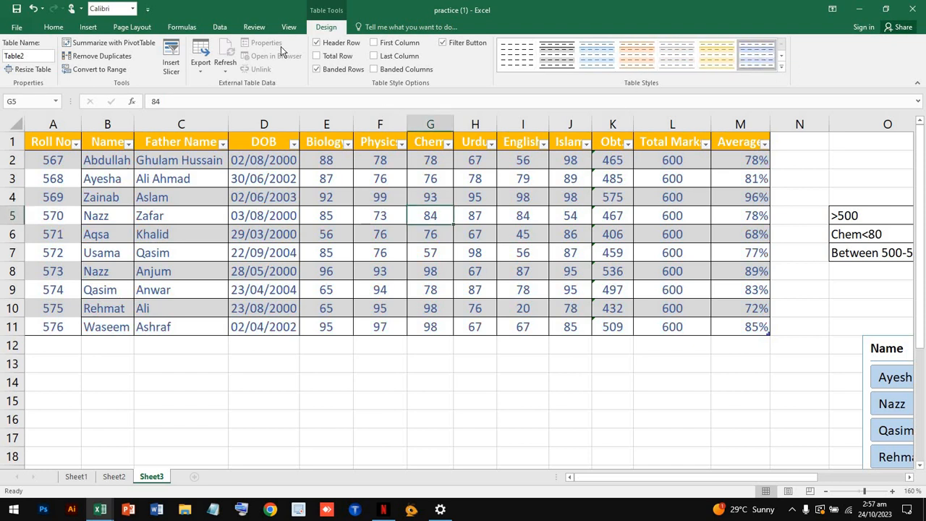
# Step: Look through the functions offered by AutoSum without applying any
pyautogui.click(53, 28)
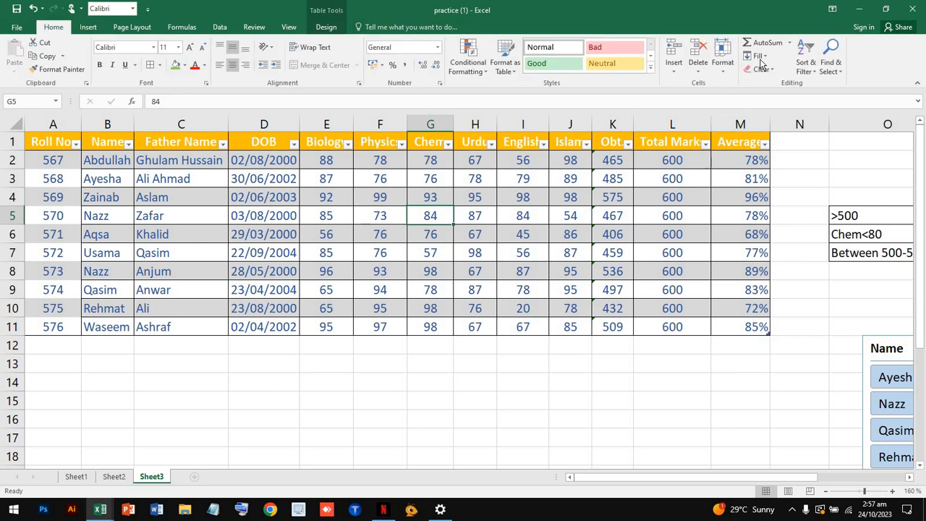
pyautogui.click(789, 43)
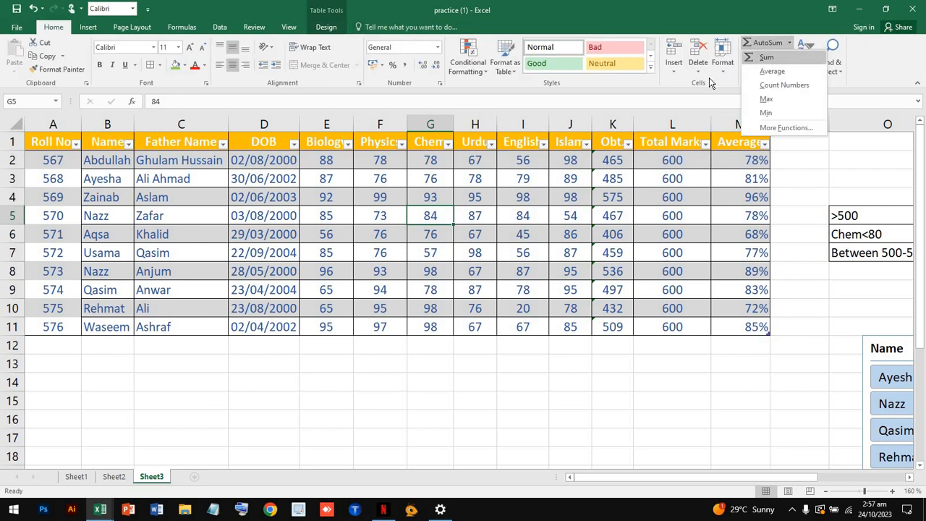
pyautogui.click(739, 79)
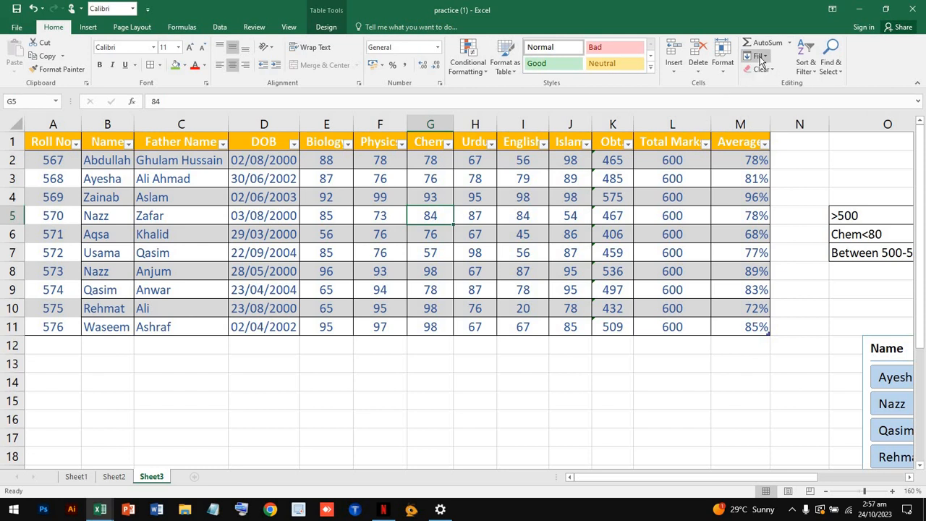
# Step: Try Flash Fill from cell I3 in the English column and dismiss the message
pyautogui.click(761, 58)
pyautogui.click(614, 163)
pyautogui.click(526, 178)
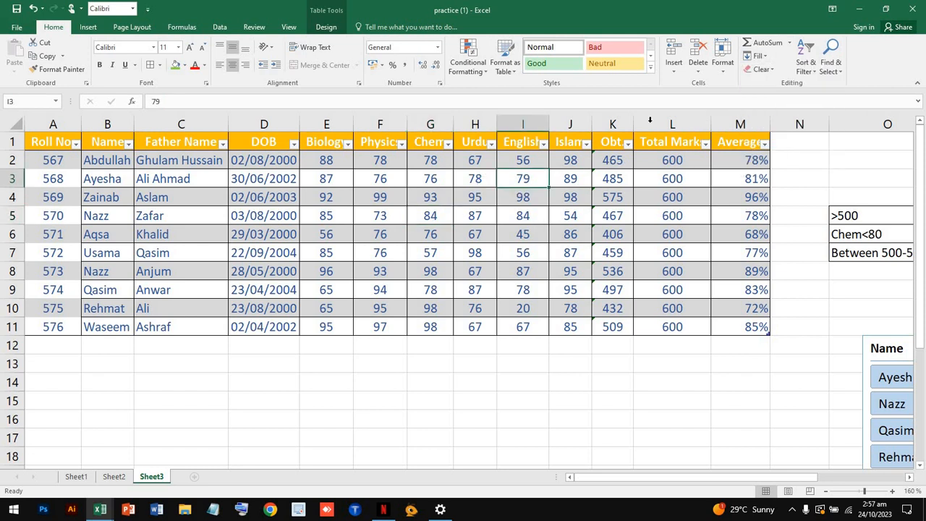
pyautogui.click(758, 57)
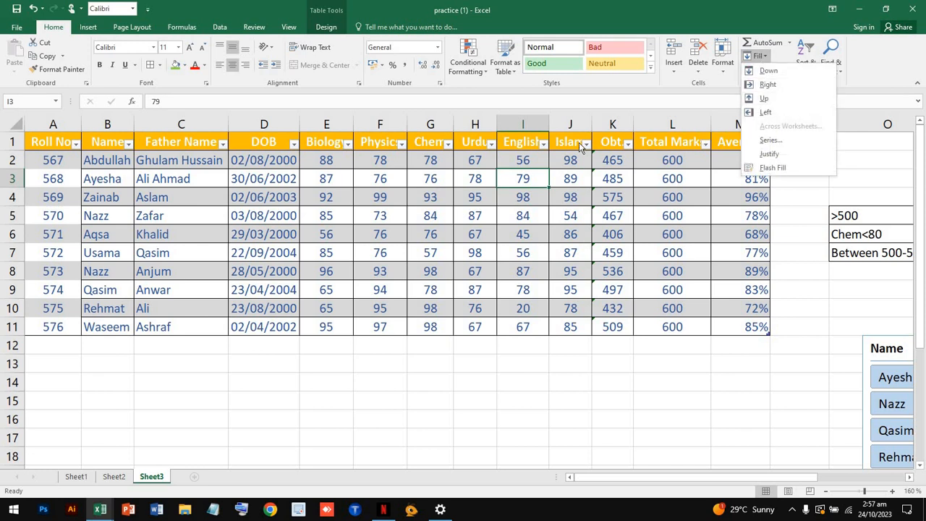
pyautogui.click(773, 170)
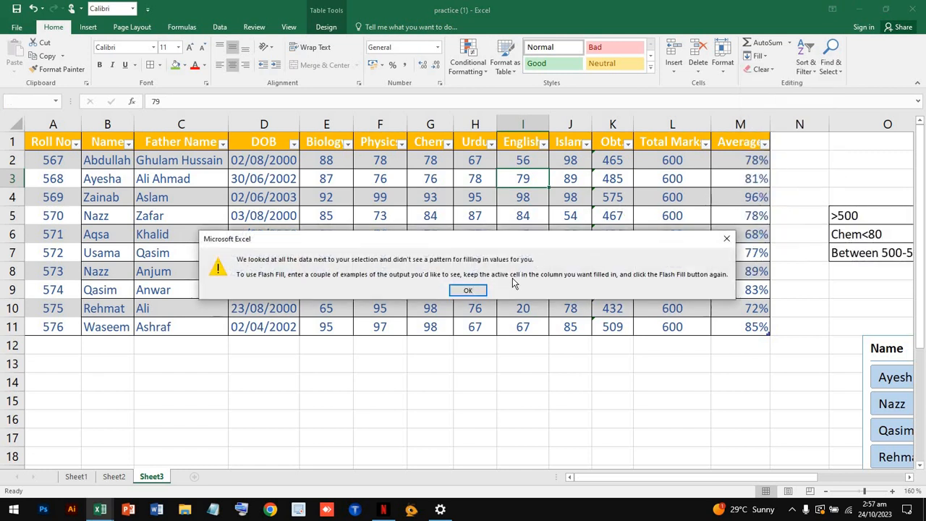
pyautogui.click(470, 291)
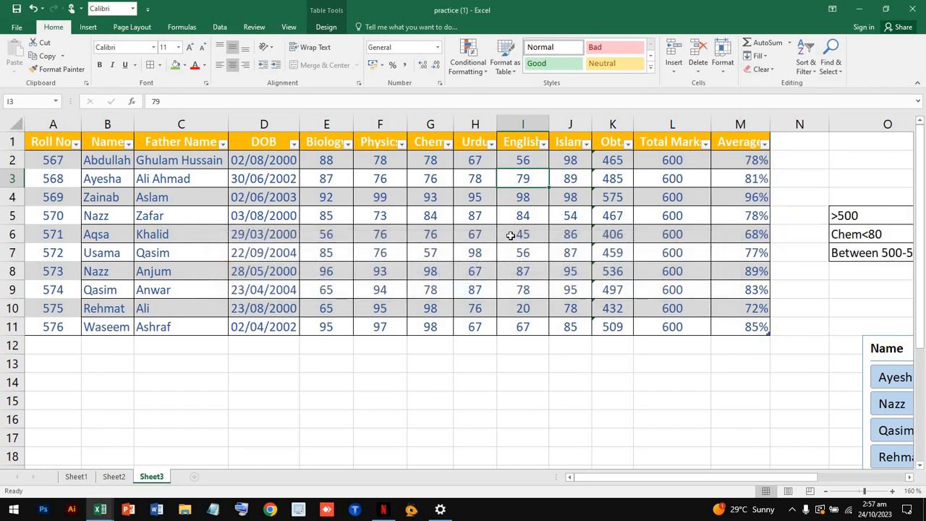
# Step: Try to fill the whole English column (column I) with Fill Right and dismiss the message
pyautogui.click(540, 154)
pyautogui.click(532, 124)
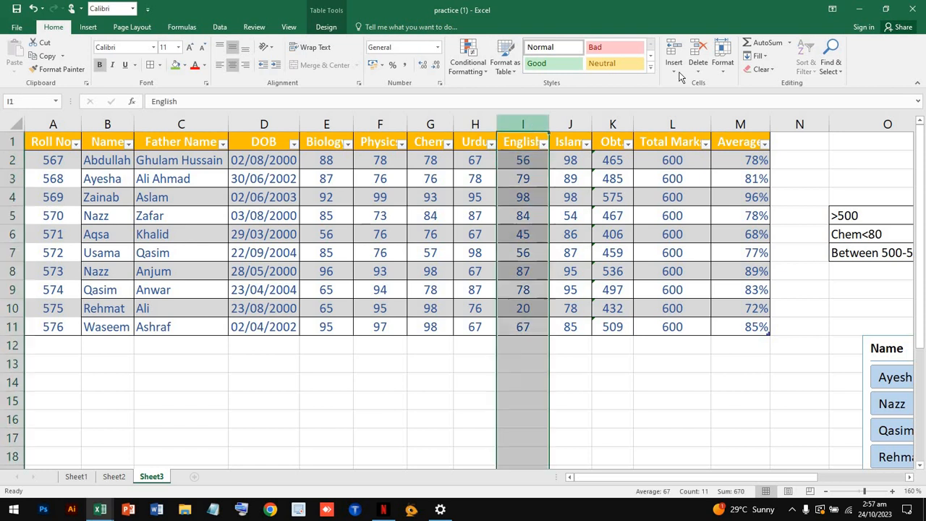
pyautogui.click(757, 56)
pyautogui.click(768, 85)
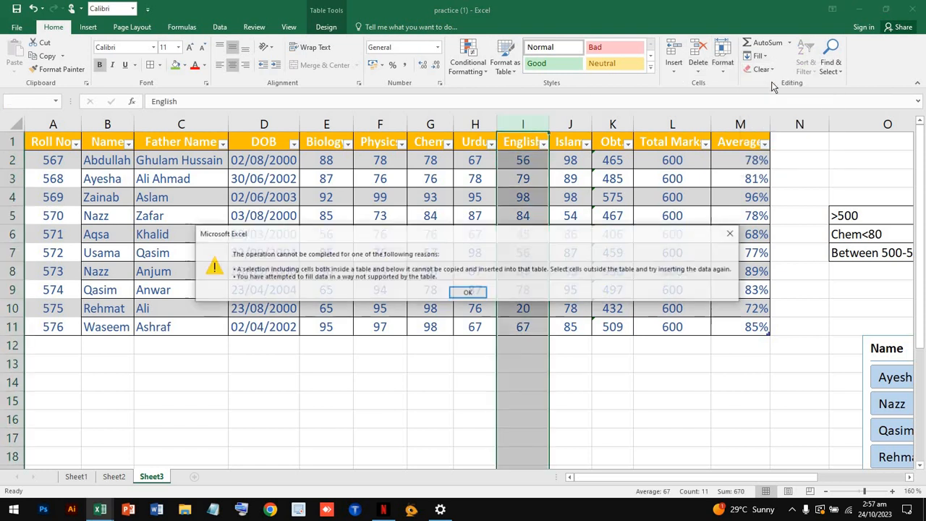
pyautogui.click(467, 293)
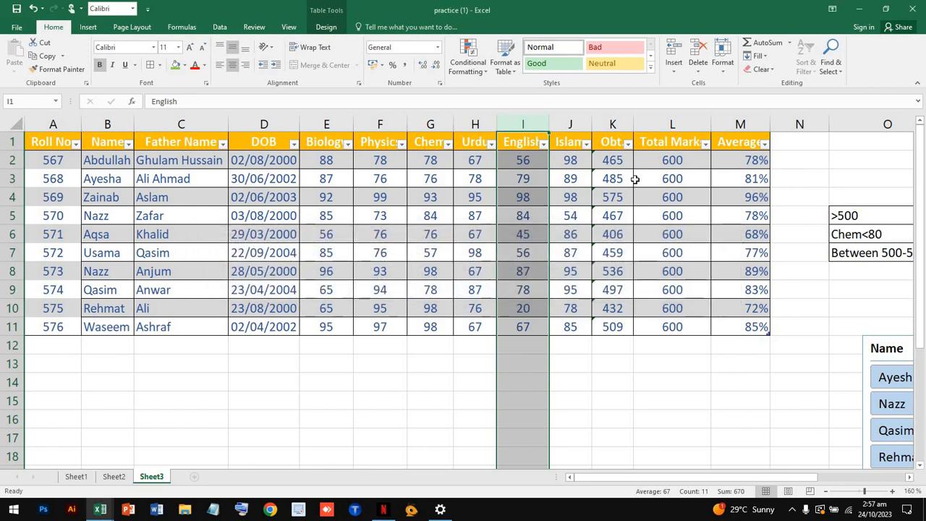
# Step: Convert the student marks table A1:M11 to a normal range
pyautogui.moveTo(70, 144); pyautogui.dragTo(753, 327)
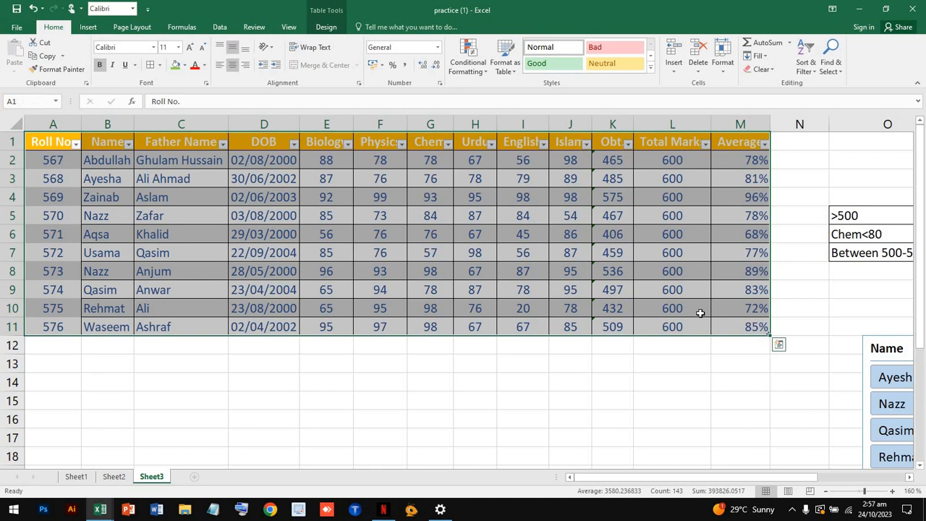
pyautogui.click(326, 26)
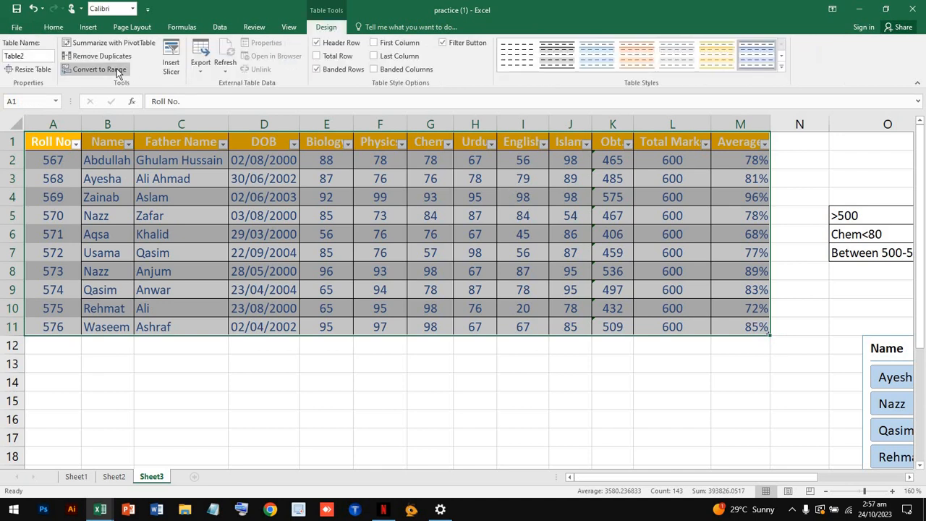
pyautogui.click(99, 69)
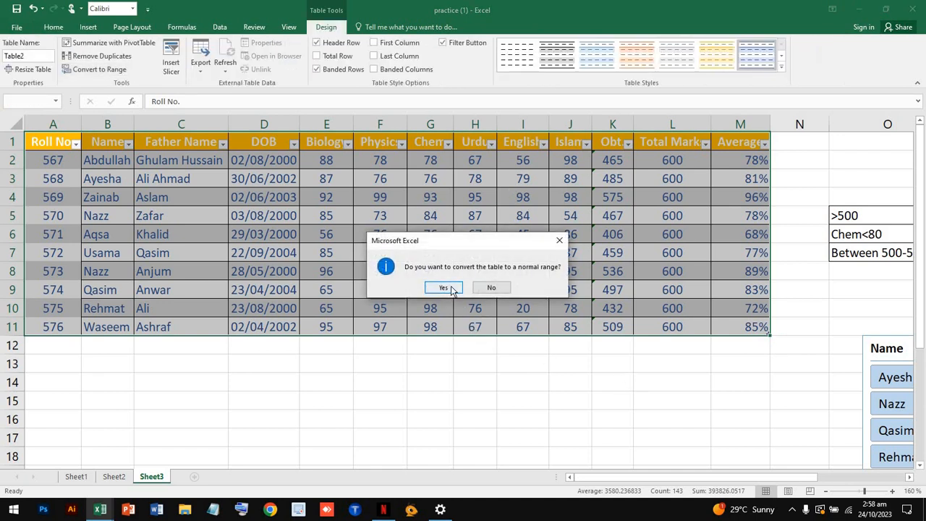
pyautogui.click(445, 288)
pyautogui.click(672, 374)
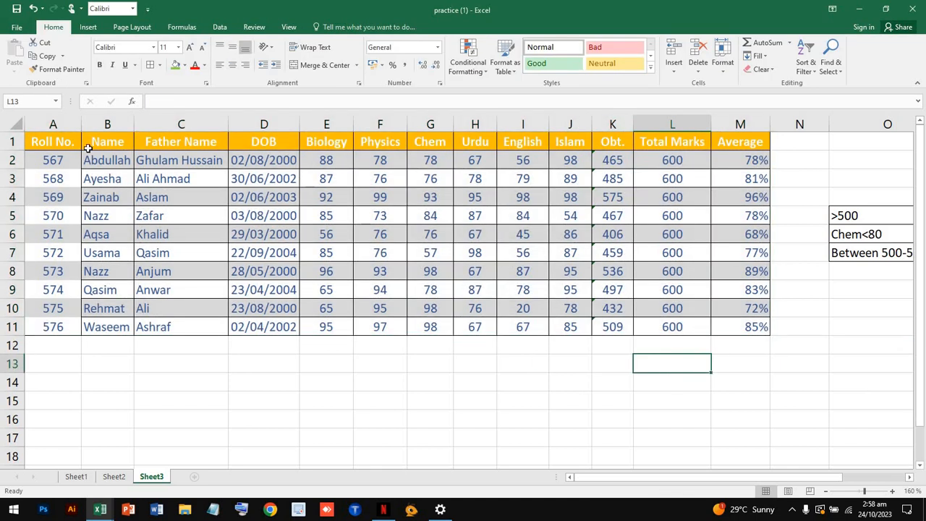
# Step: Set the font colour of the student data in A2:M11 to black and remove its cell fill
pyautogui.moveTo(64, 160); pyautogui.dragTo(740, 322)
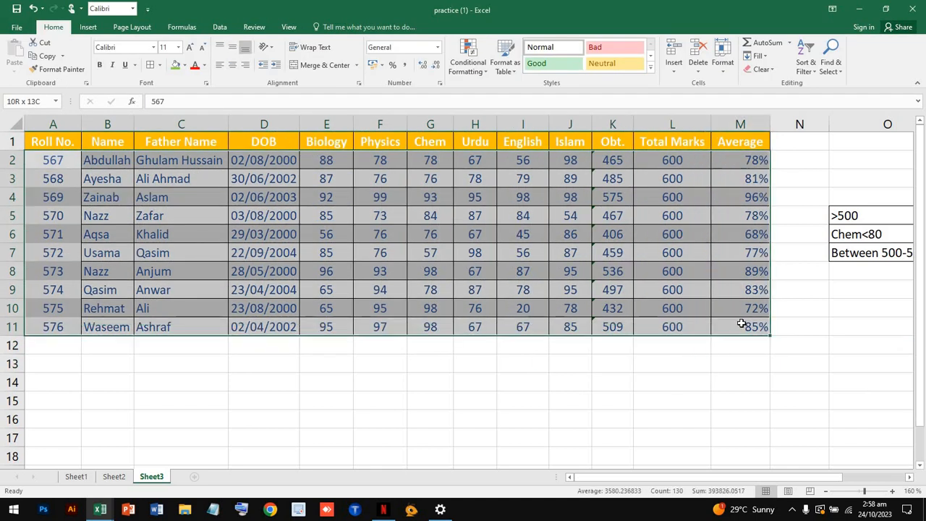
pyautogui.click(204, 65)
pyautogui.click(205, 107)
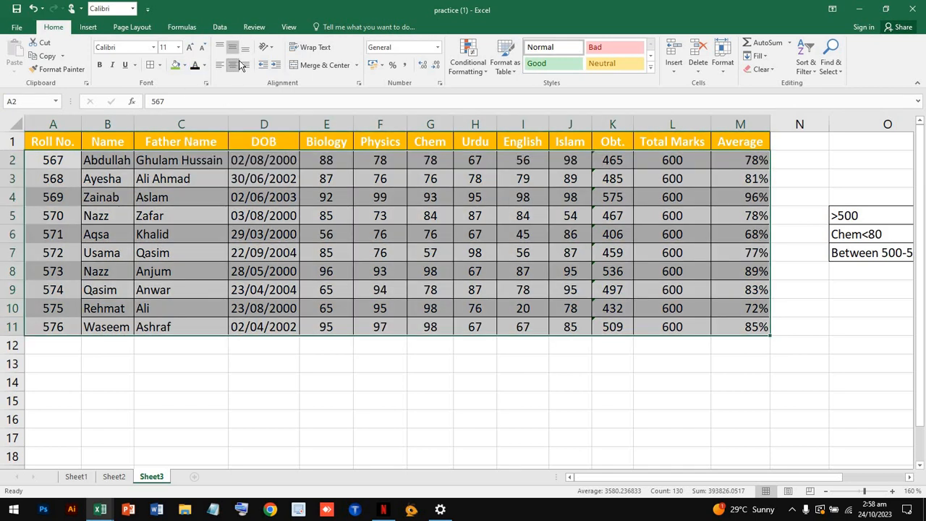
pyautogui.click(185, 65)
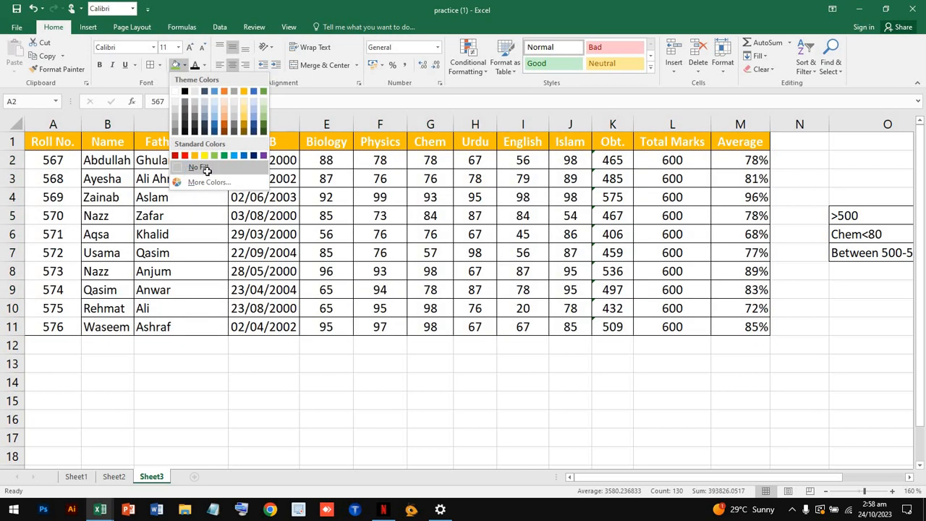
pyautogui.click(199, 168)
pyautogui.click(326, 197)
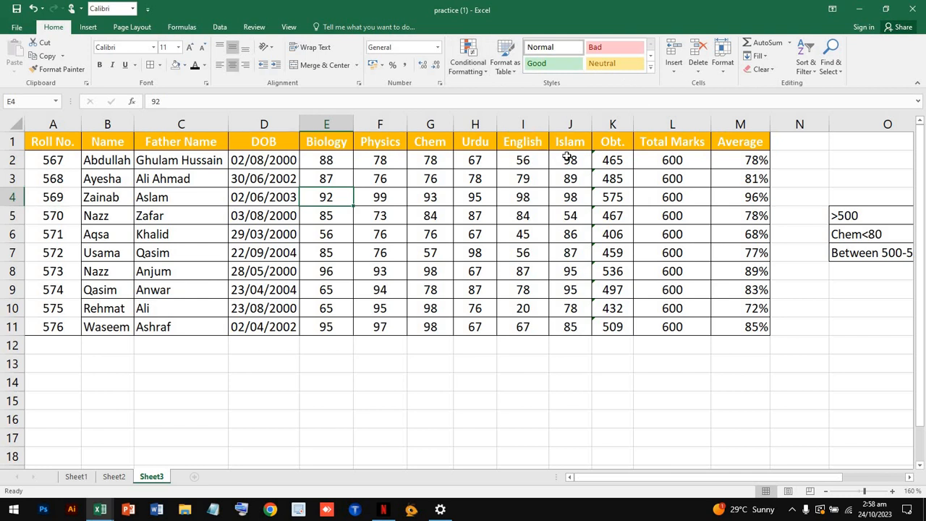
# Step: Apply Fill Right and Fill Up to the English marks in I2:I11
pyautogui.moveTo(568, 157); pyautogui.dragTo(572, 217)
pyautogui.moveTo(529, 155); pyautogui.dragTo(539, 329)
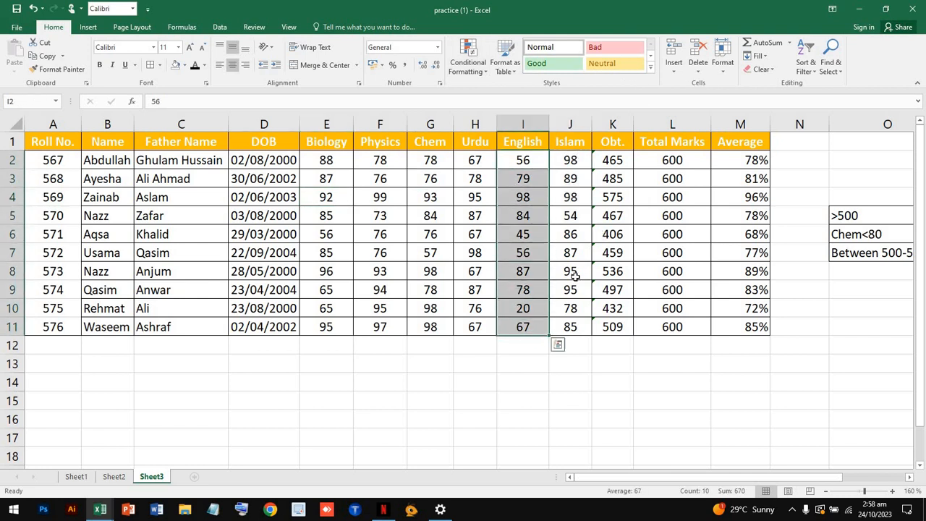
pyautogui.click(761, 57)
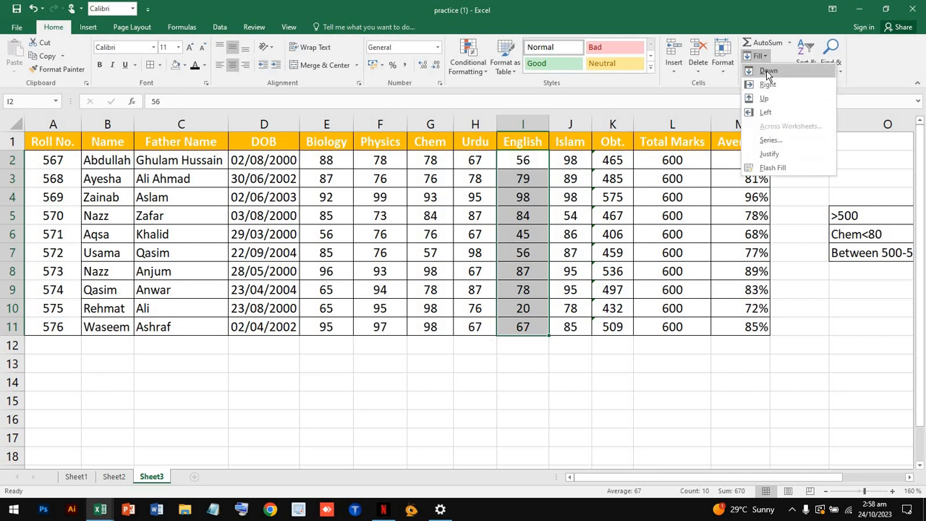
pyautogui.click(769, 85)
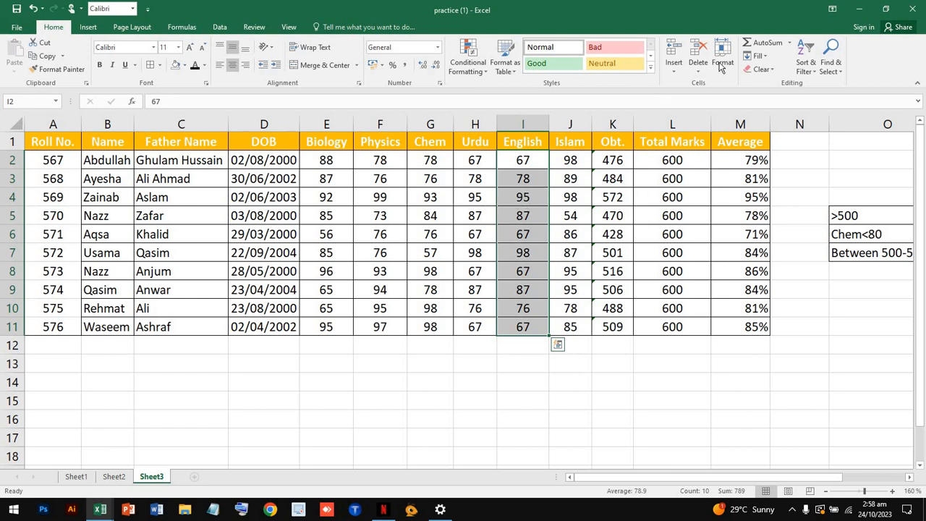
pyautogui.click(760, 58)
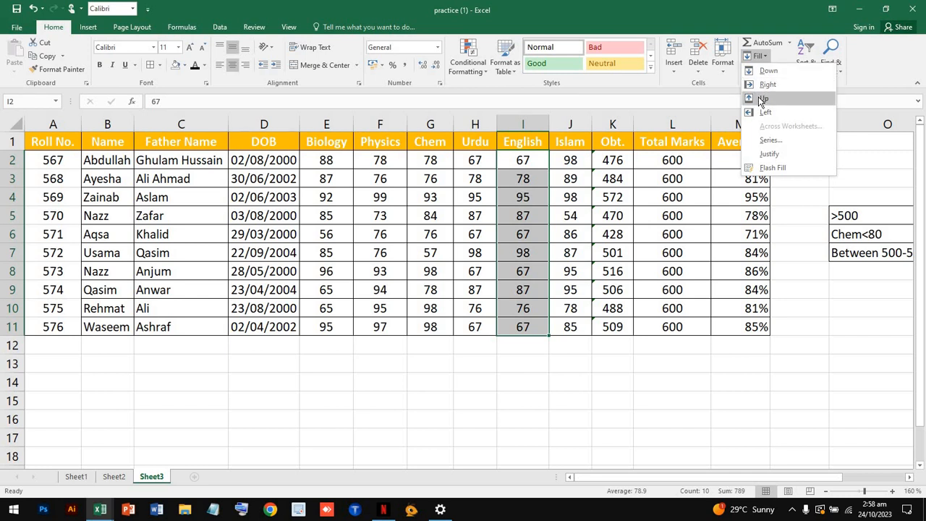
pyautogui.click(762, 99)
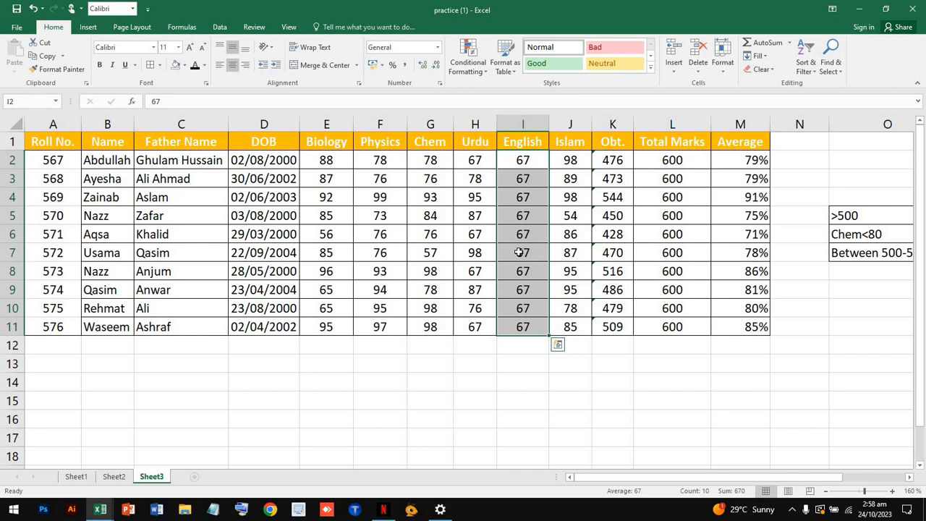
# Step: Undo the Fill Up and Fill Right changes in the English column
pyautogui.hotkey('ctrl', 'z')
pyautogui.hotkey('ctrl', 'z')
pyautogui.hotkey('ctrl', 'z')
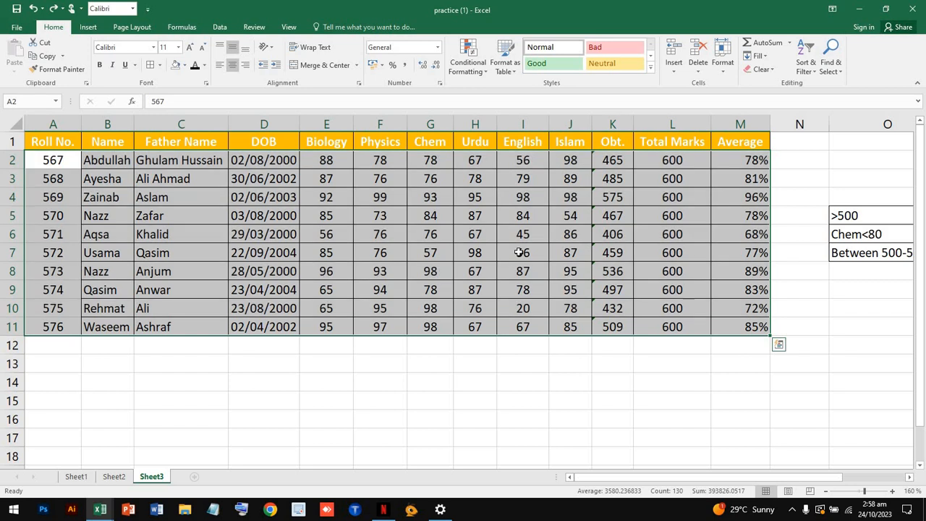
pyautogui.click(670, 293)
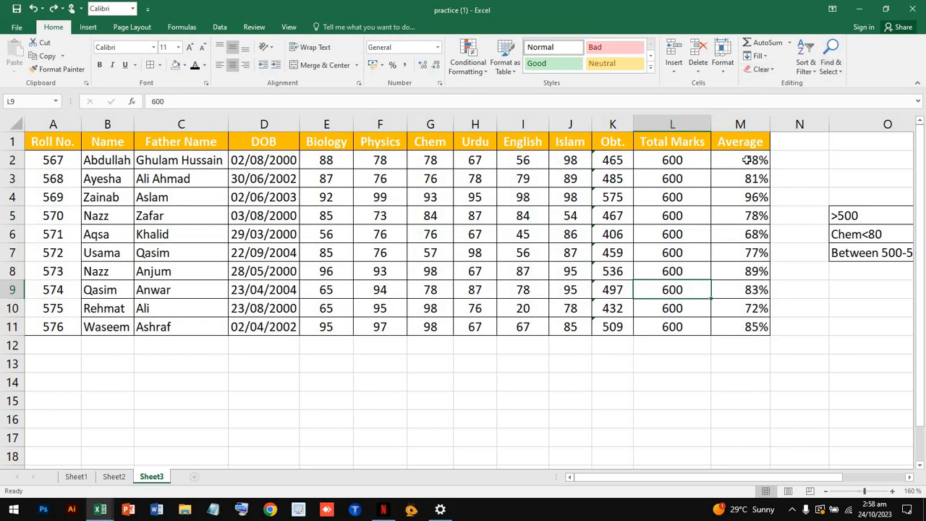
# Step: Clear all contents and formatting from the Average values in M2:M11, and undo the clearing
pyautogui.moveTo(745, 160); pyautogui.dragTo(755, 329)
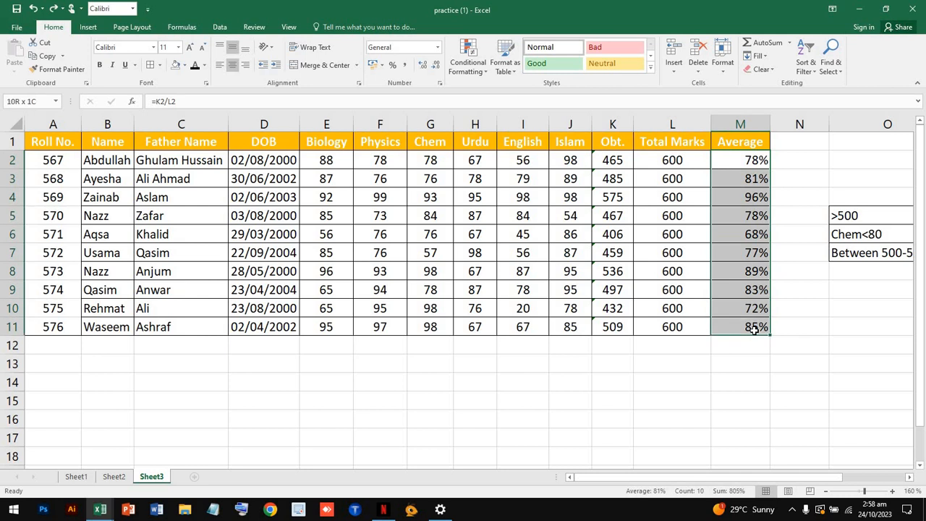
pyautogui.click(770, 69)
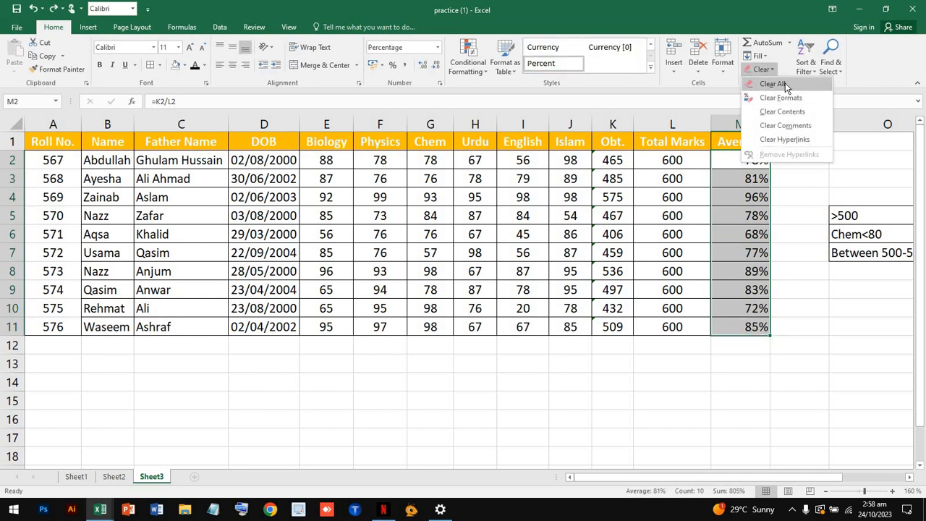
pyautogui.click(785, 84)
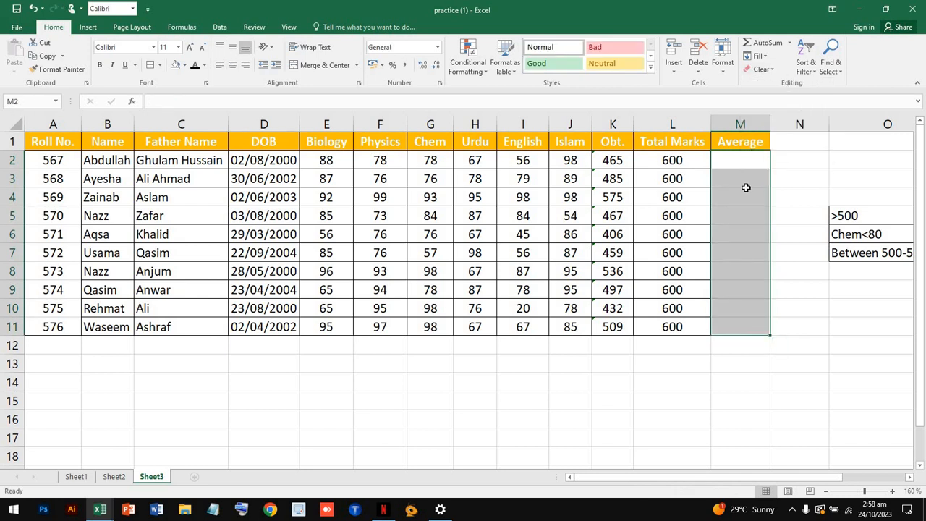
pyautogui.hotkey('ctrl', 'z')
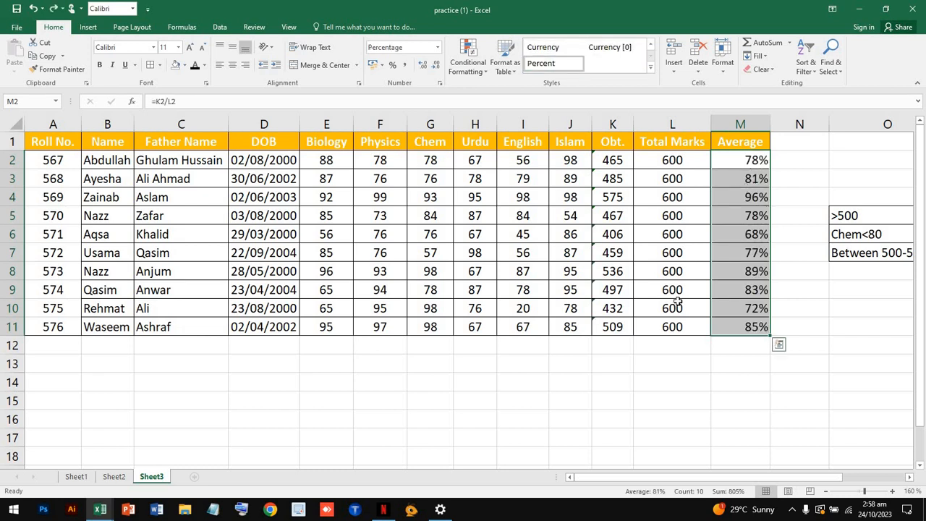
pyautogui.click(760, 327)
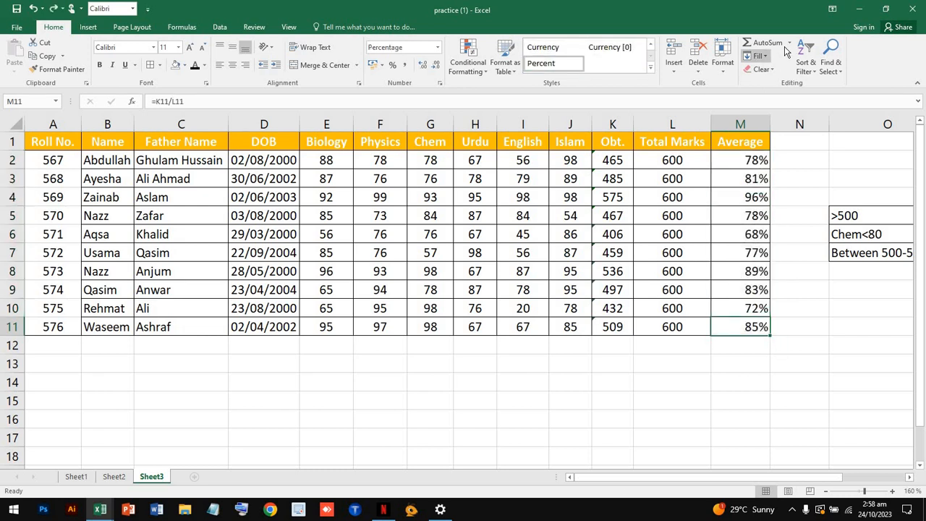
# Step: Sort the student data by the Average values in M2:M11 from largest to smallest, expanding the selection to the adjacent columns
pyautogui.click(809, 69)
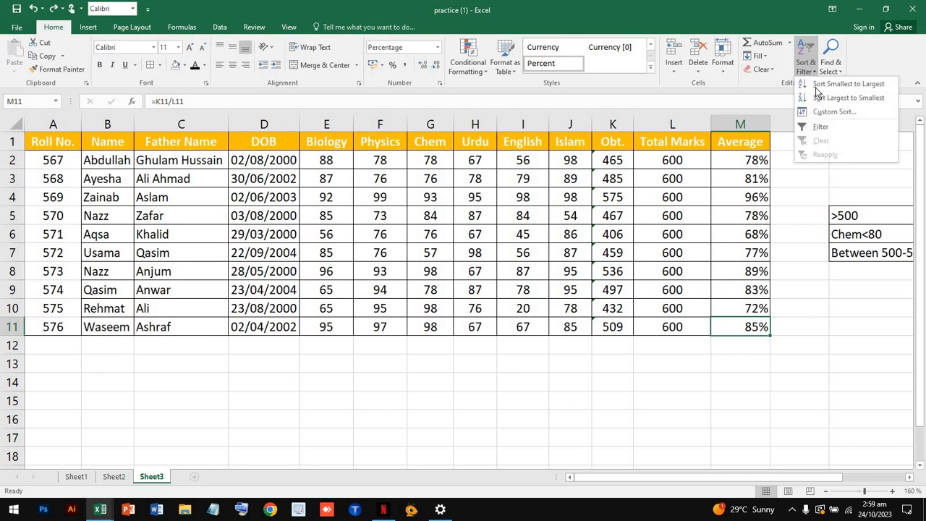
pyautogui.click(756, 159)
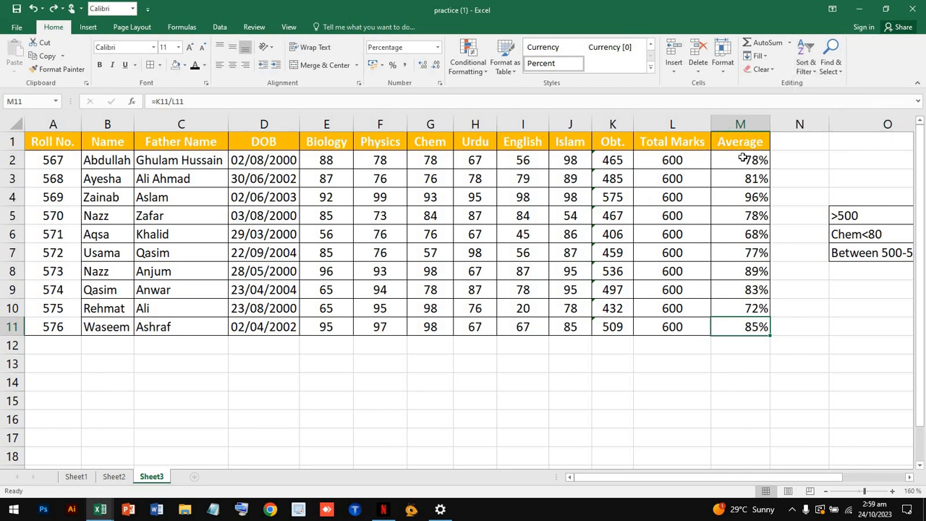
pyautogui.moveTo(743, 157); pyautogui.dragTo(752, 326)
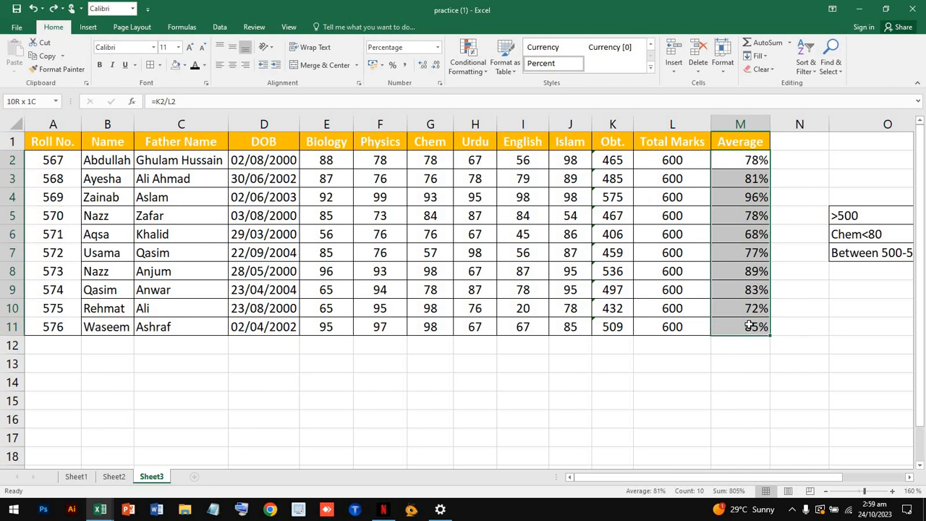
pyautogui.click(805, 64)
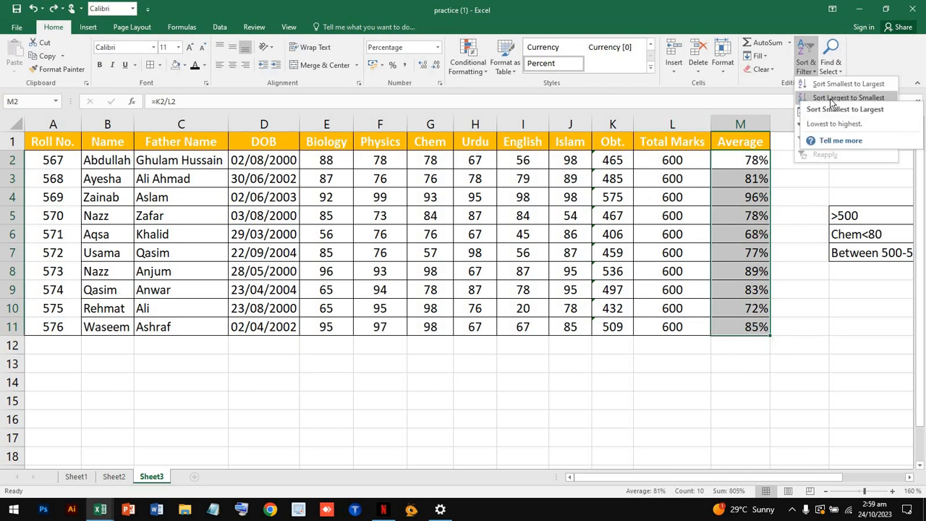
pyautogui.click(834, 99)
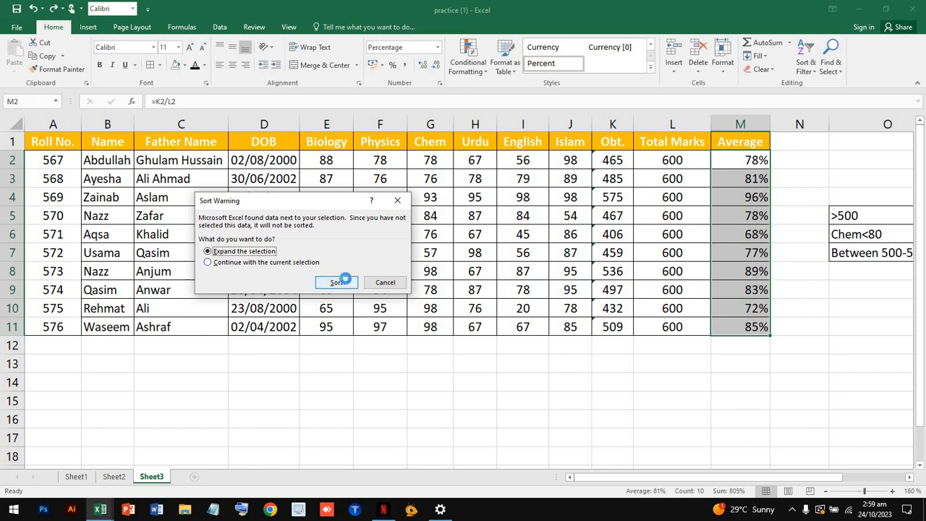
pyautogui.click(337, 283)
pyautogui.click(754, 160)
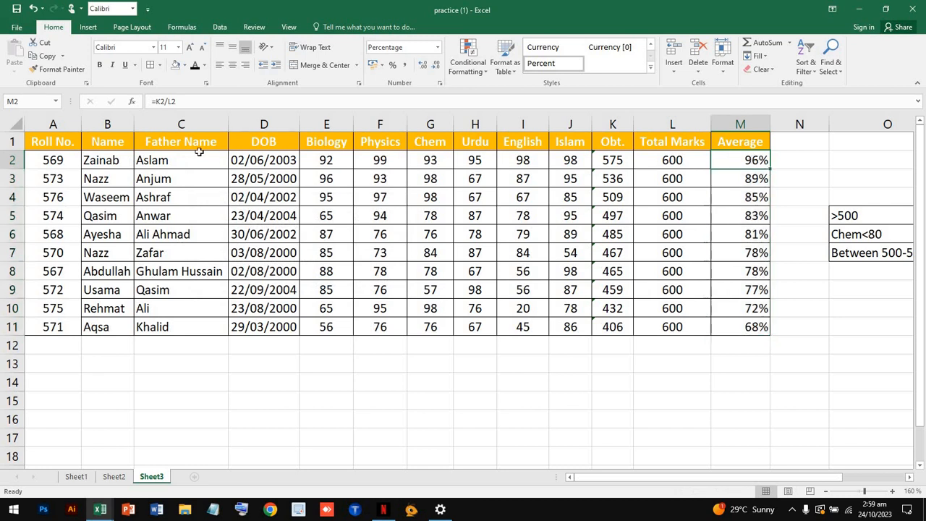
pyautogui.click(94, 163)
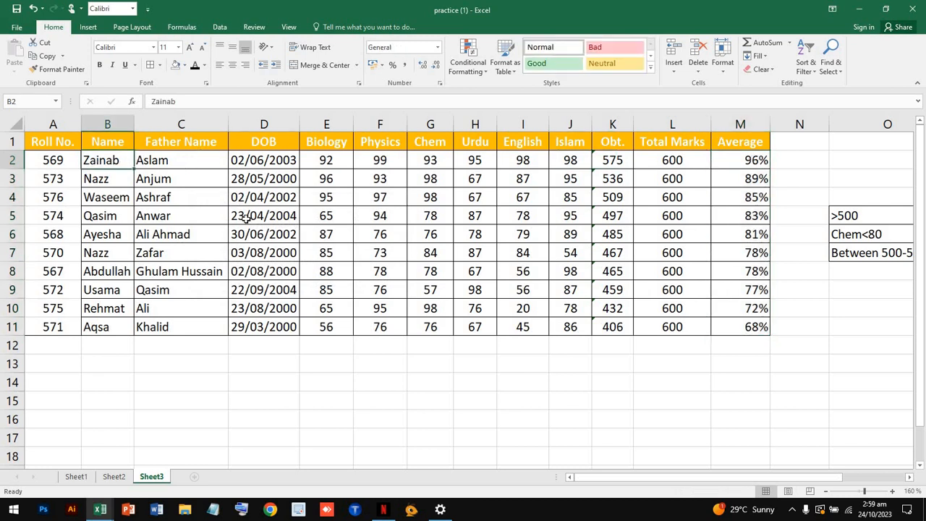
# Step: Undo the sort by Average and redo it
pyautogui.hotkey('ctrl', 'z')
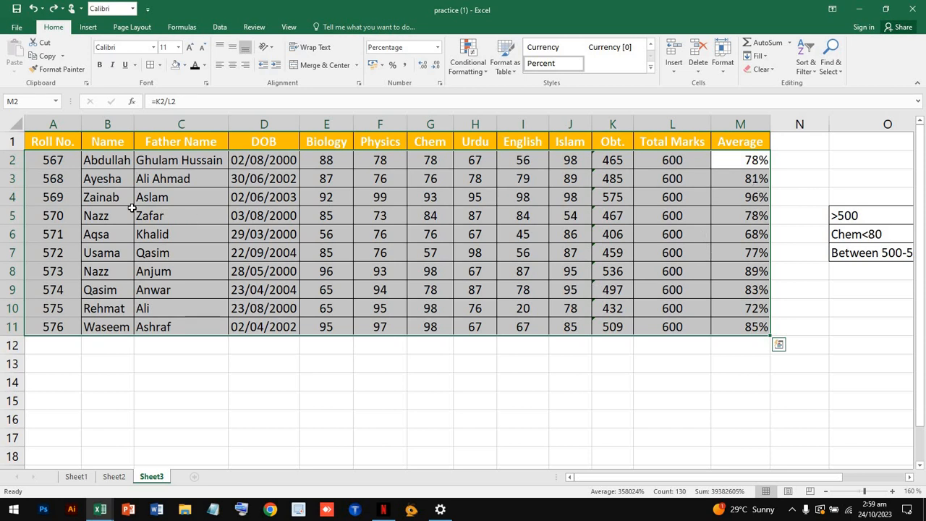
pyautogui.click(762, 160)
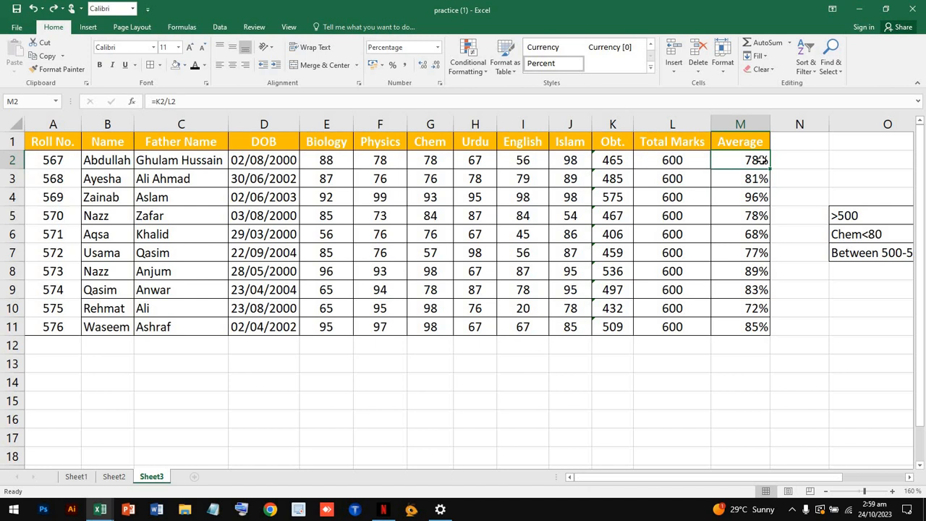
pyautogui.hotkey('ctrl', 'y')
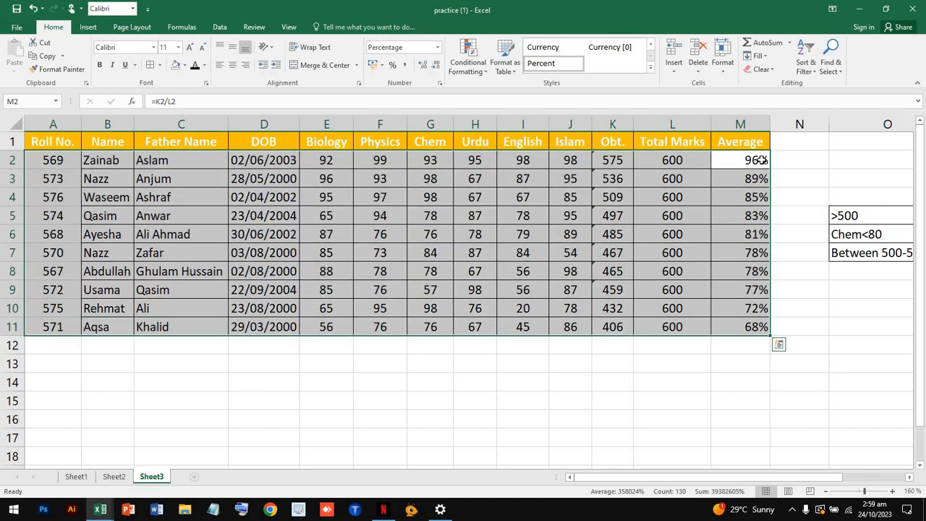
pyautogui.click(850, 211)
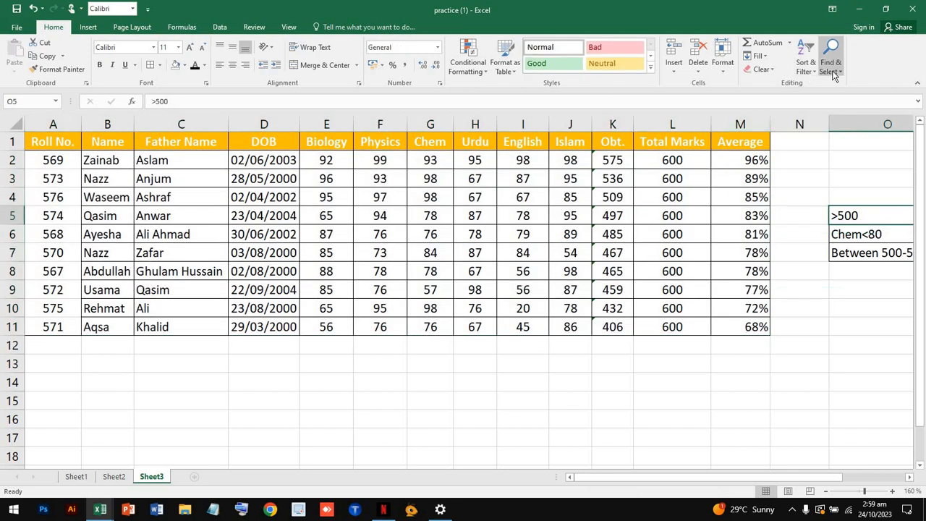
pyautogui.click(809, 75)
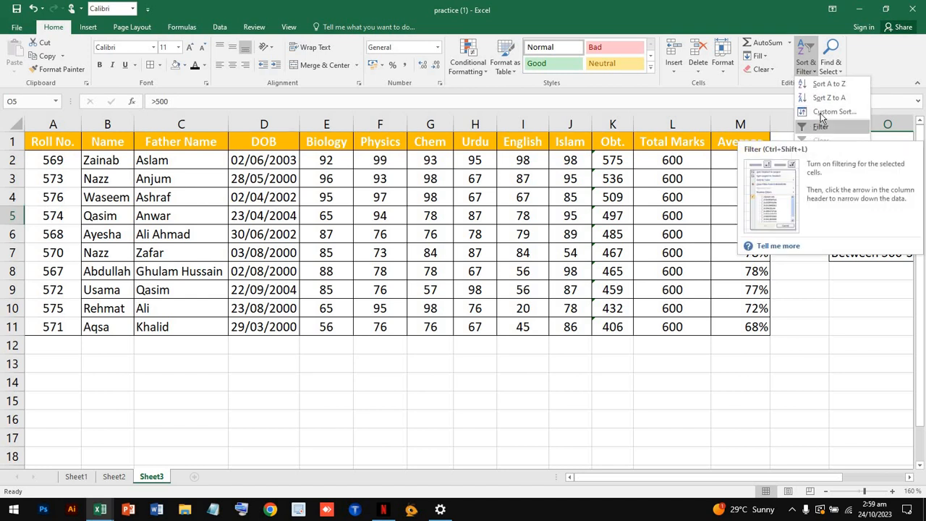
pyautogui.click(831, 63)
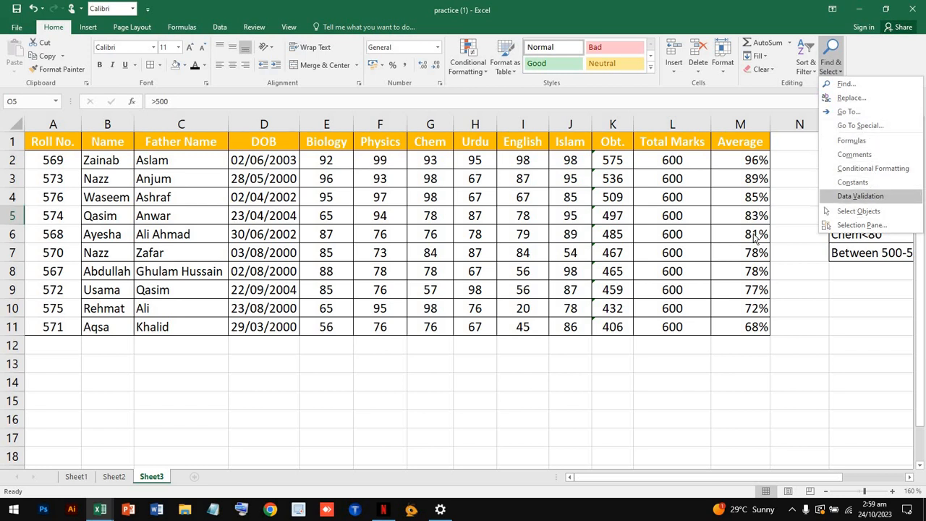
pyautogui.click(554, 331)
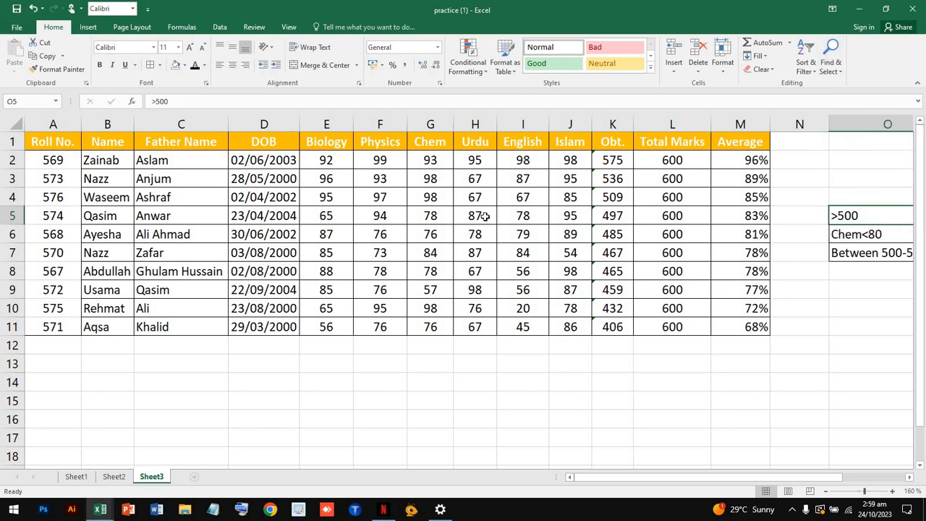